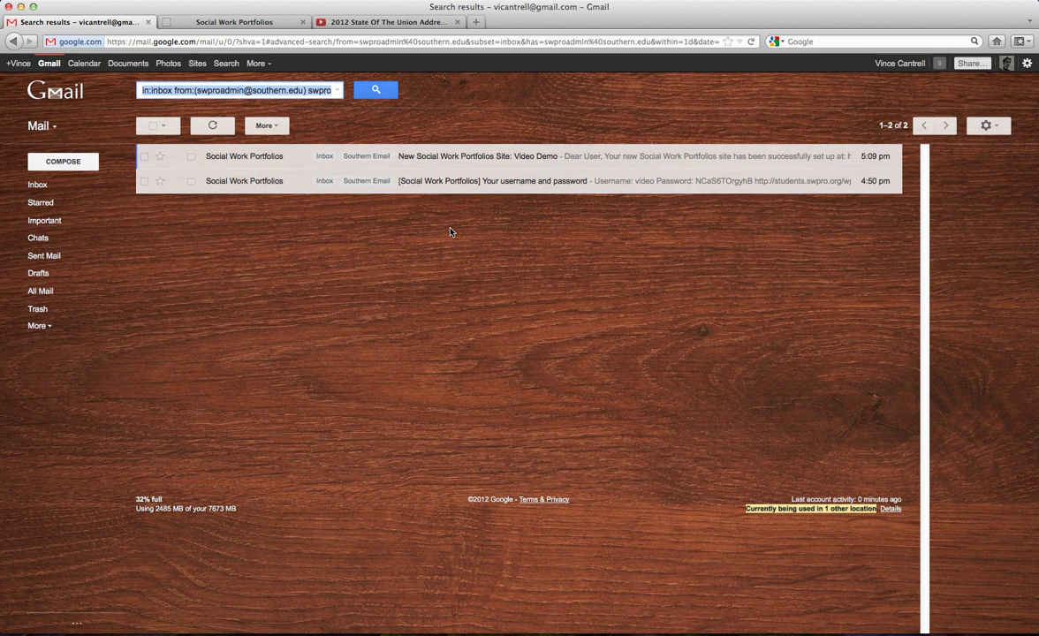
Open the 'Your username and password' email and copy the emailed site password.
{"action": "left_click", "coordinate": [510, 178]}
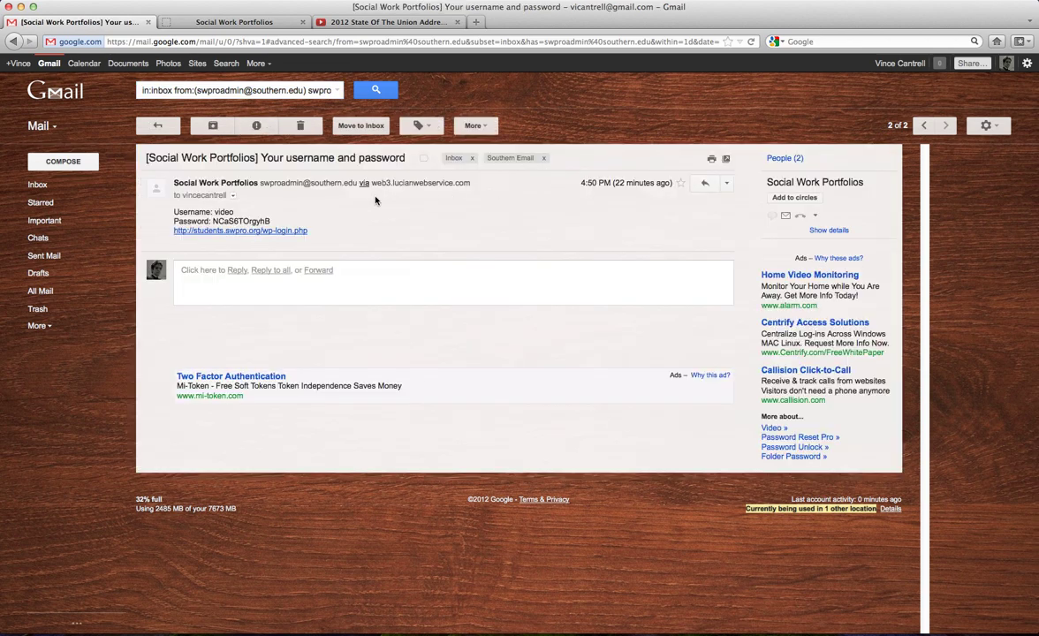
{"action": "double_click", "coordinate": [224, 213]}
{"action": "left_click_drag", "start_coordinate": [213, 221], "coordinate": [271, 221]}
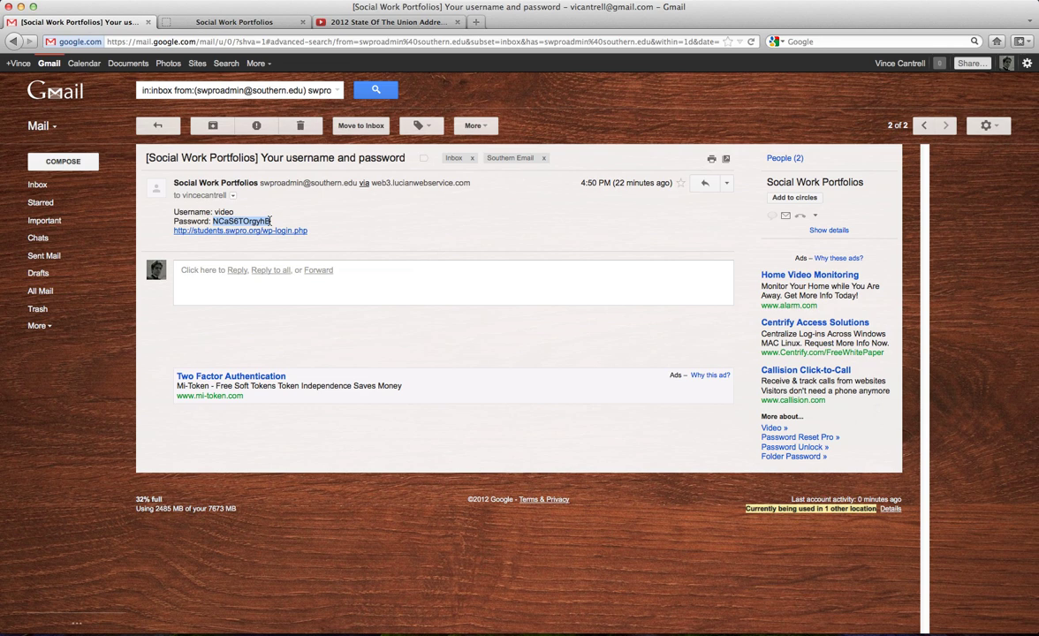
{"action": "right_click", "coordinate": [254, 223]}
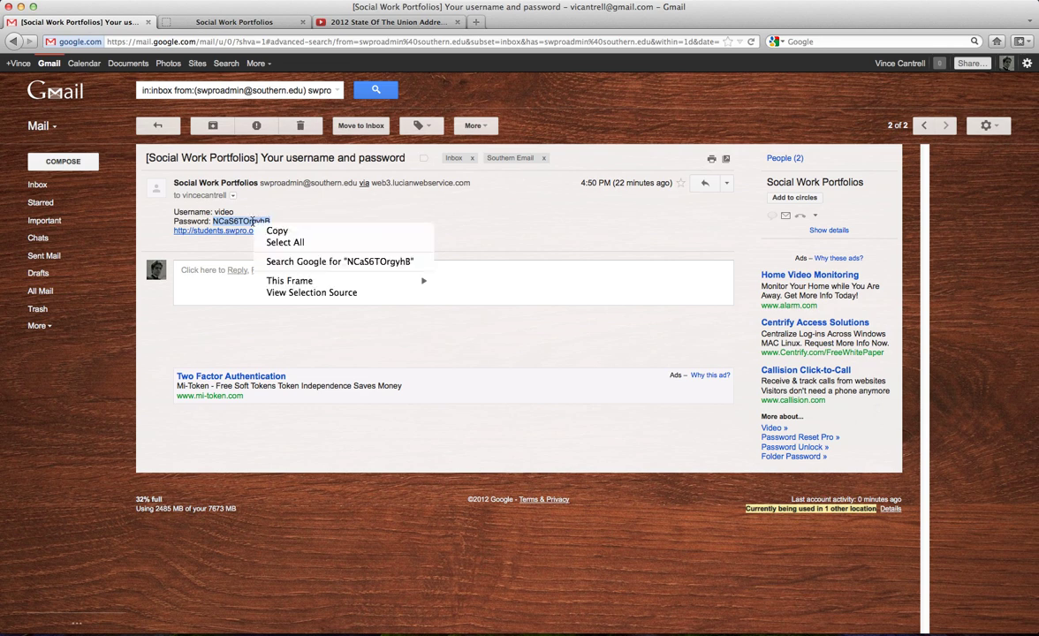
{"action": "left_click", "coordinate": [281, 234]}
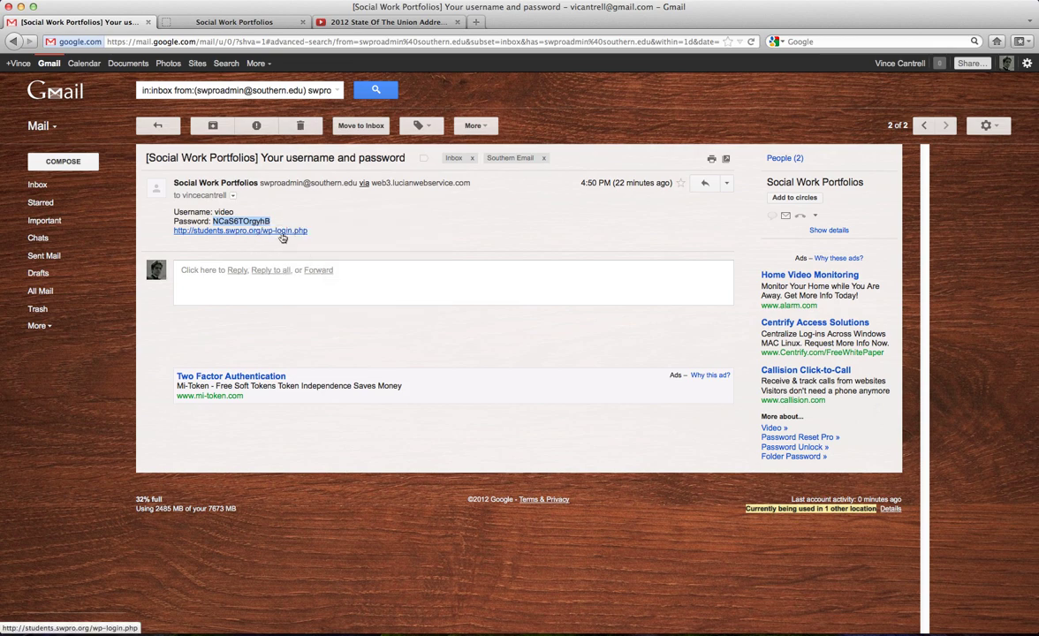
Review the Video Demo site email's administrator username and N/A password entry.
{"action": "left_click", "coordinate": [155, 127]}
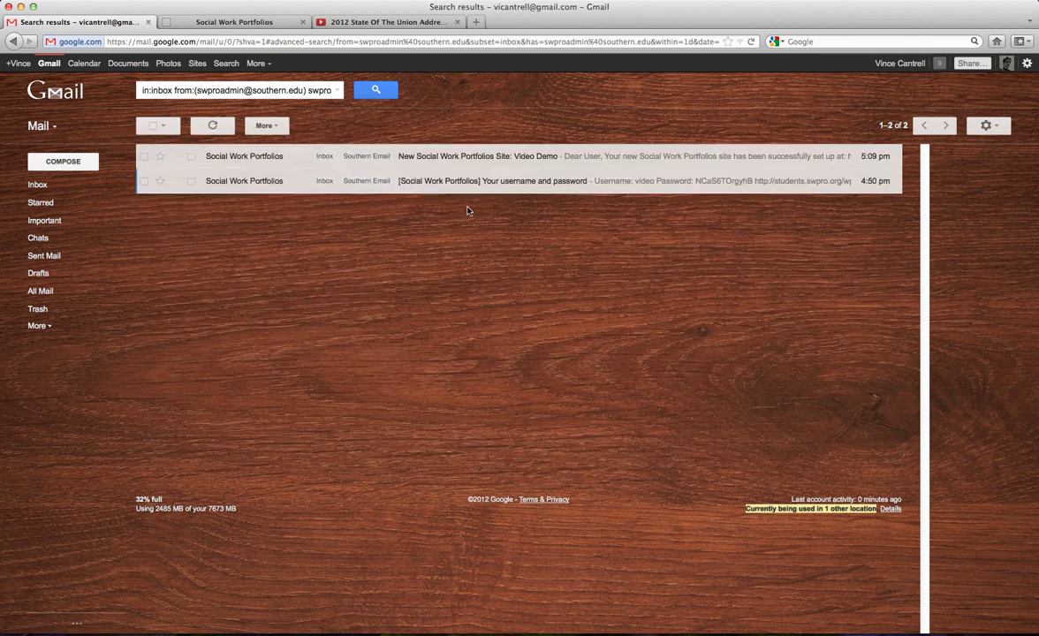
{"action": "left_click", "coordinate": [494, 160]}
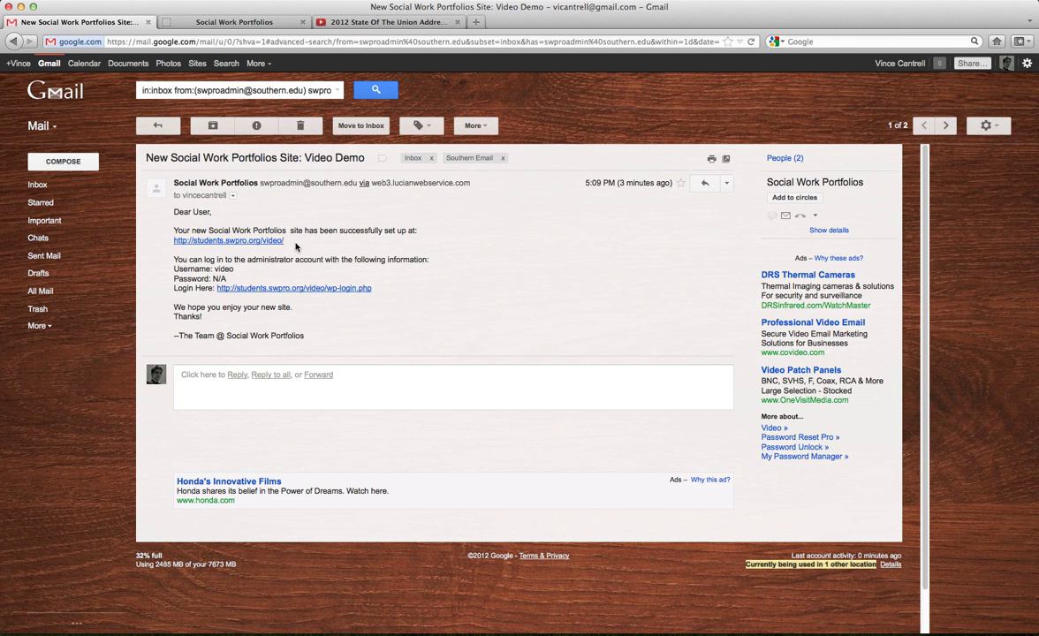
{"action": "left_click_drag", "start_coordinate": [279, 259], "coordinate": [425, 261]}
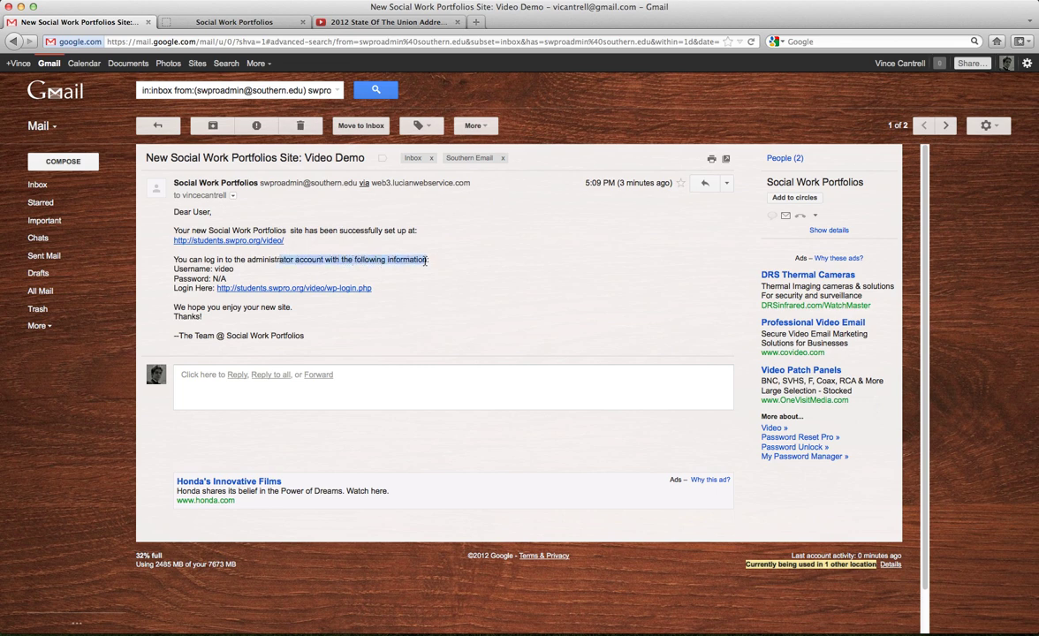
{"action": "double_click", "coordinate": [224, 268]}
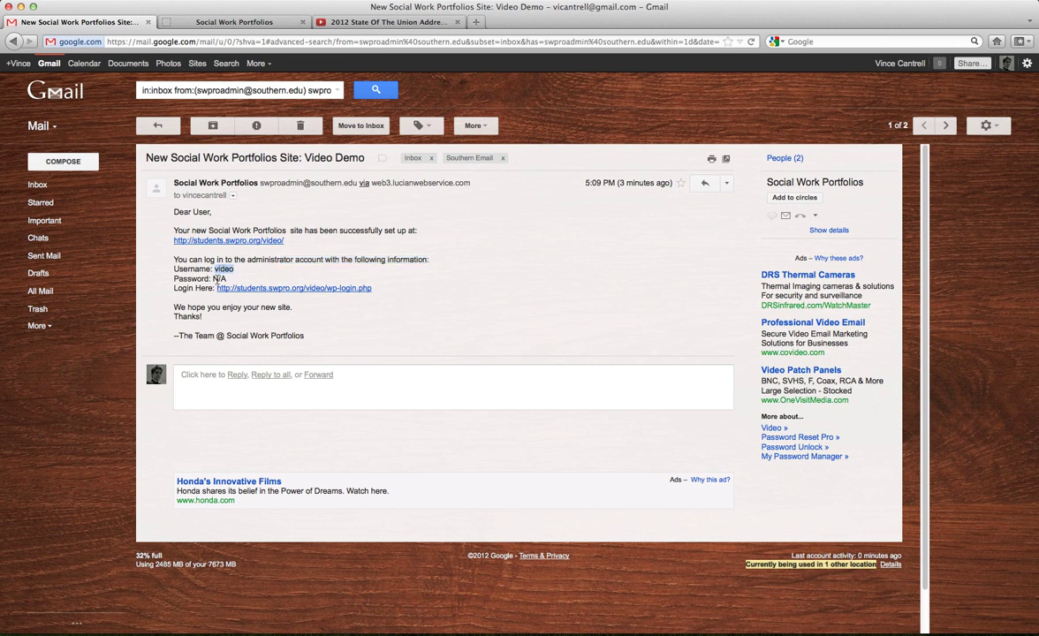
{"action": "double_click", "coordinate": [219, 279]}
Return to the credentials email and select its login link.
{"action": "left_click", "coordinate": [158, 125]}
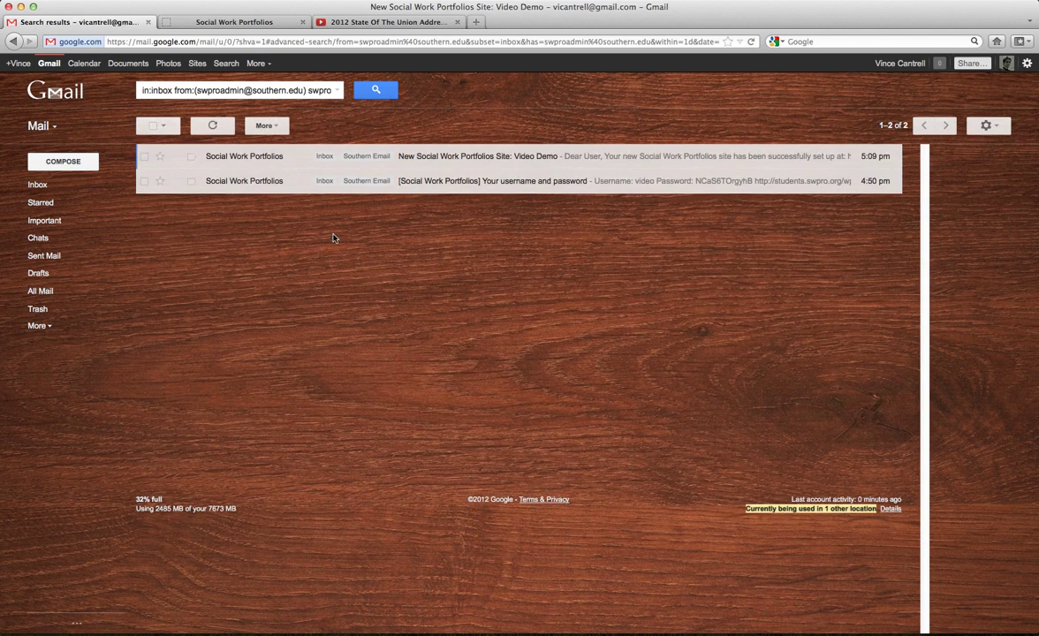
{"action": "left_click", "coordinate": [450, 177]}
{"action": "left_click_drag", "start_coordinate": [309, 231], "coordinate": [175, 235]}
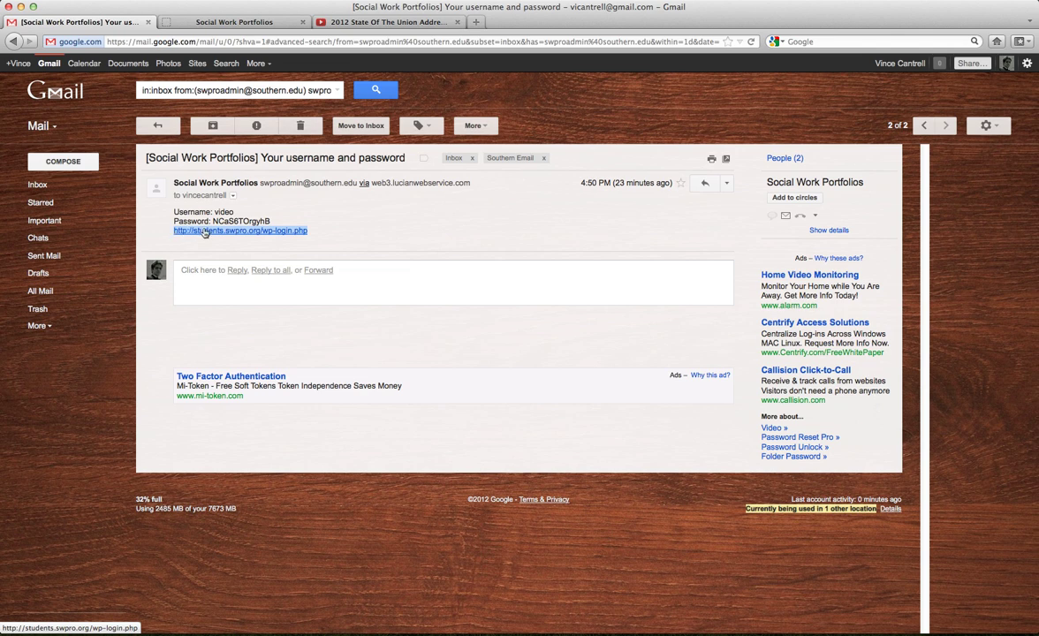
Open the emailed login link, log out of the Video Demo dashboard and close that tab.
{"action": "left_click", "coordinate": [210, 232]}
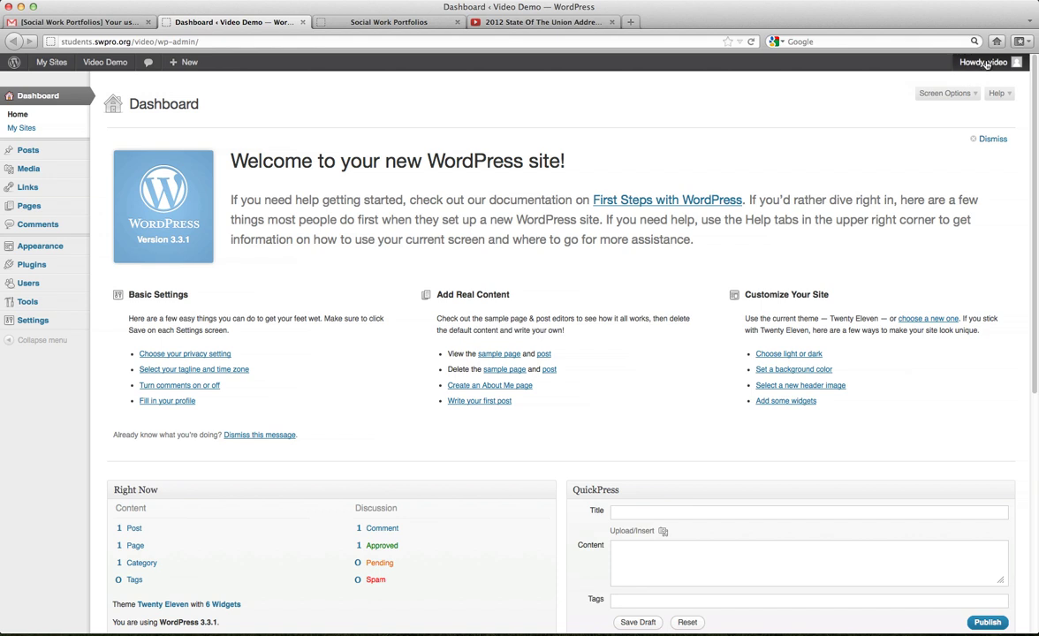
{"action": "mouse_move", "coordinate": [986, 65]}
{"action": "left_click", "coordinate": [943, 125]}
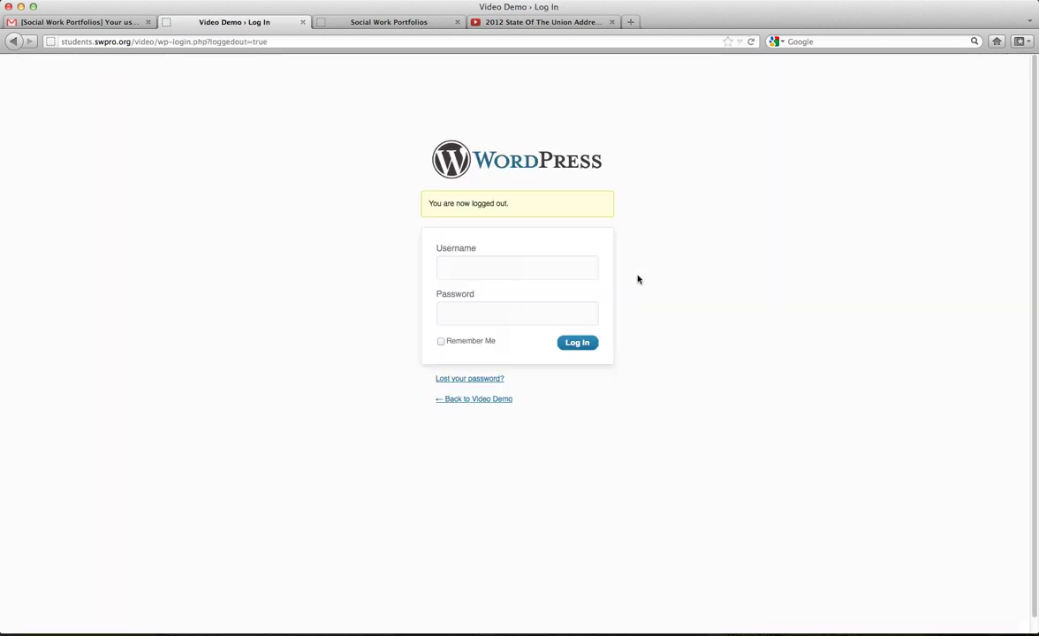
{"action": "left_click", "coordinate": [302, 22]}
Log in to Social Work Portfolios with the emailed username and pasted password, declining to save it.
{"action": "left_click", "coordinate": [235, 232]}
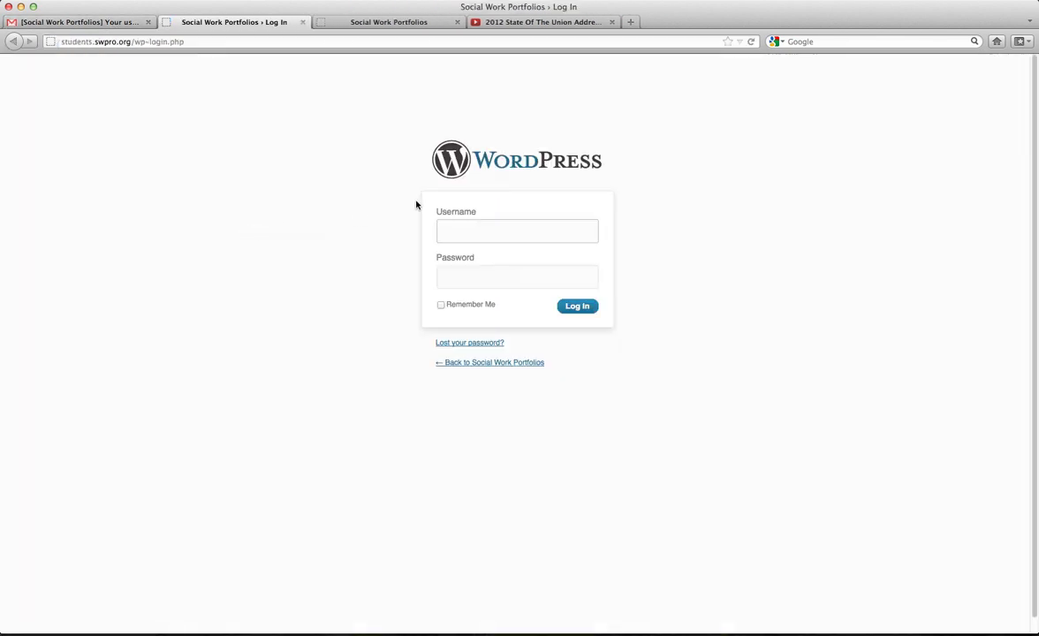
{"action": "type", "text": "video"}
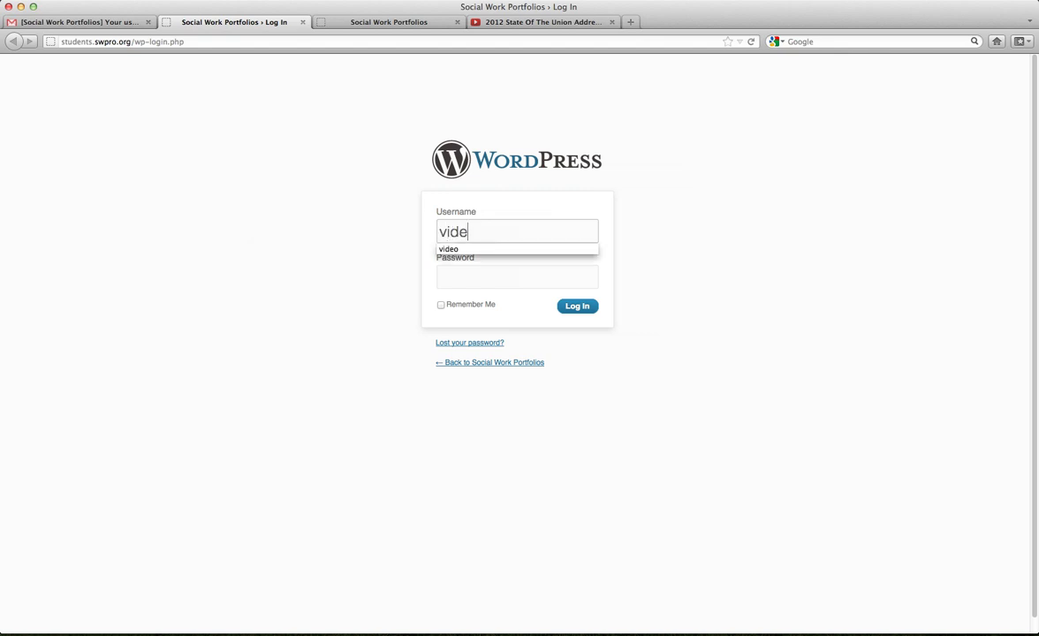
{"action": "key", "text": "Tab"}
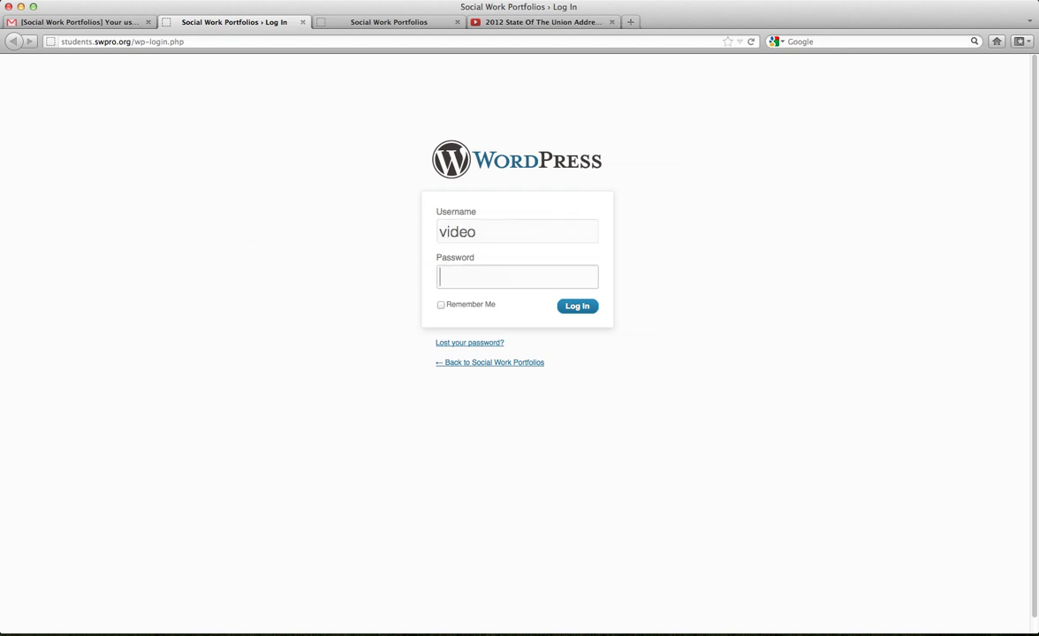
{"action": "key", "text": "super+v"}
{"action": "left_click_drag", "start_coordinate": [536, 274], "coordinate": [422, 271]}
{"action": "key", "text": "BackSpace"}
{"action": "right_click", "coordinate": [452, 277]}
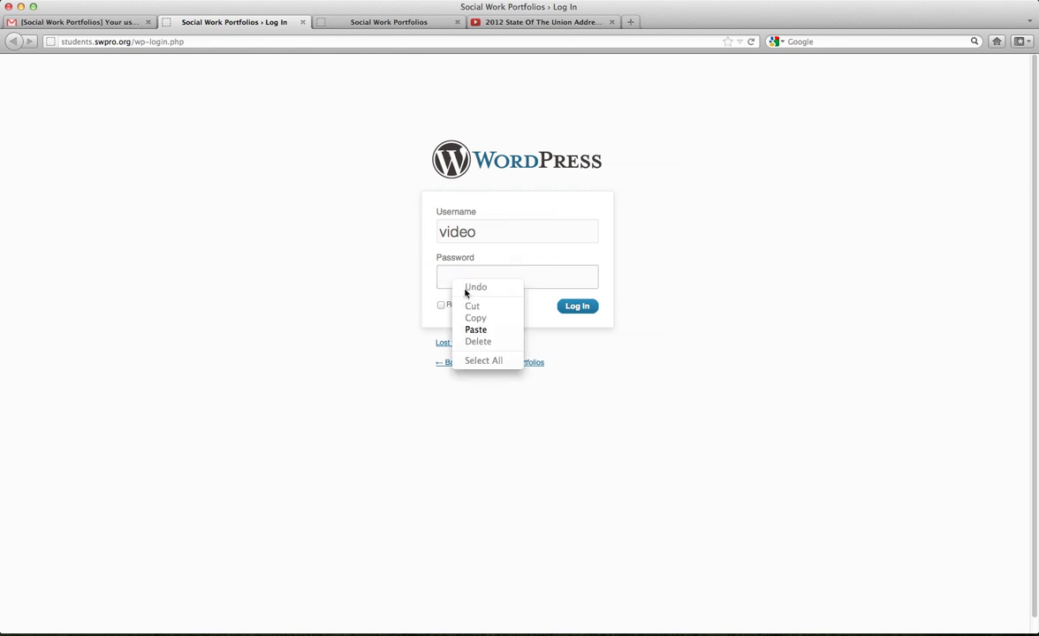
{"action": "left_click", "coordinate": [488, 331]}
{"action": "left_click", "coordinate": [570, 300]}
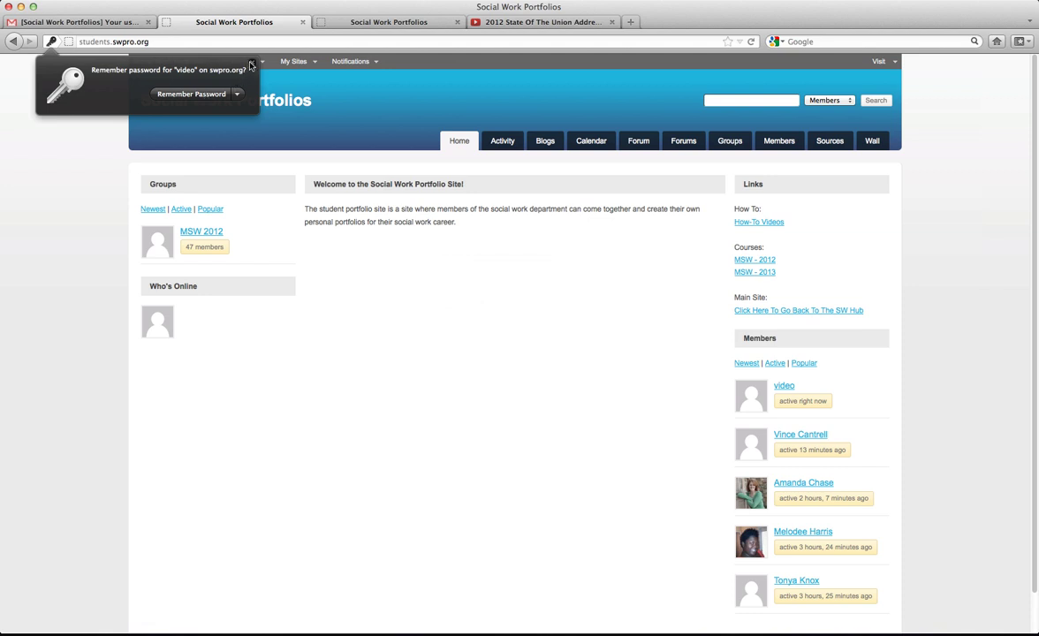
{"action": "left_click", "coordinate": [124, 22]}
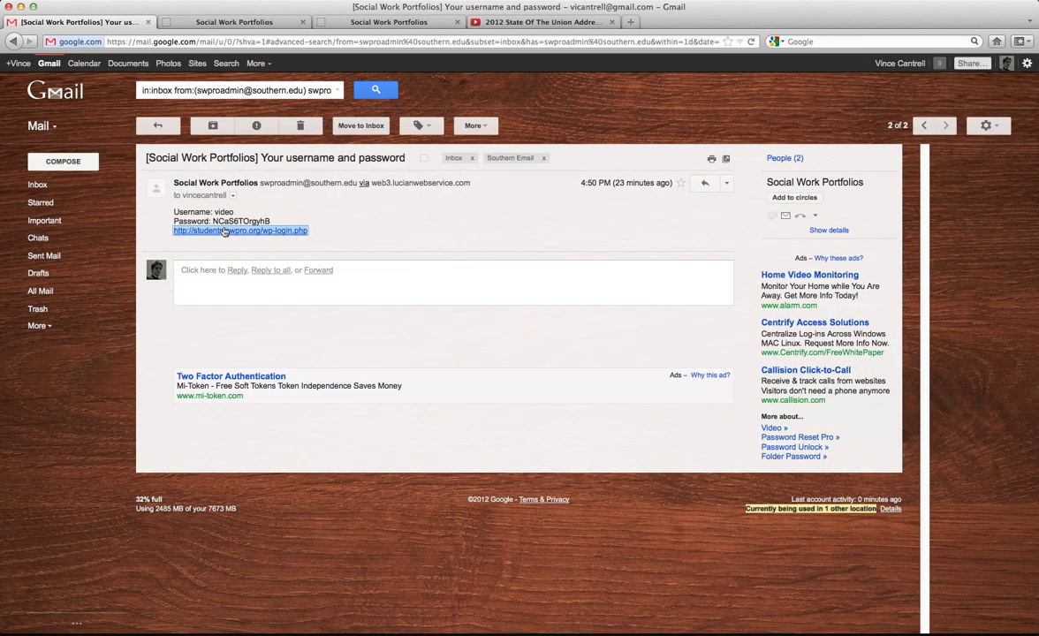
Look over the Social Work Portfolios home page opened from the credentials email.
{"action": "left_click", "coordinate": [200, 24]}
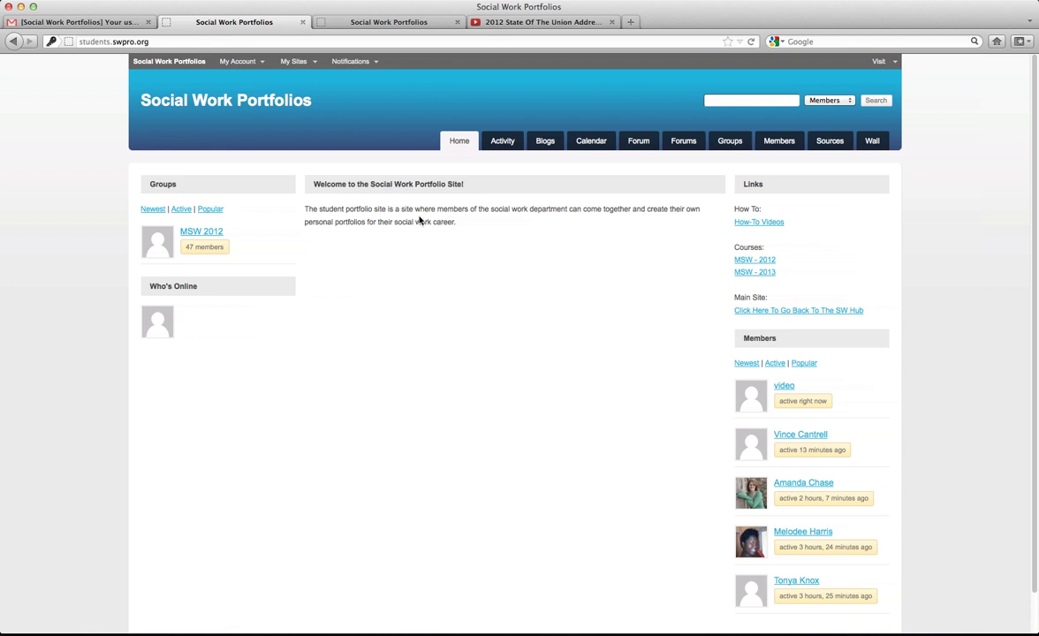
{"action": "left_click", "coordinate": [124, 22]}
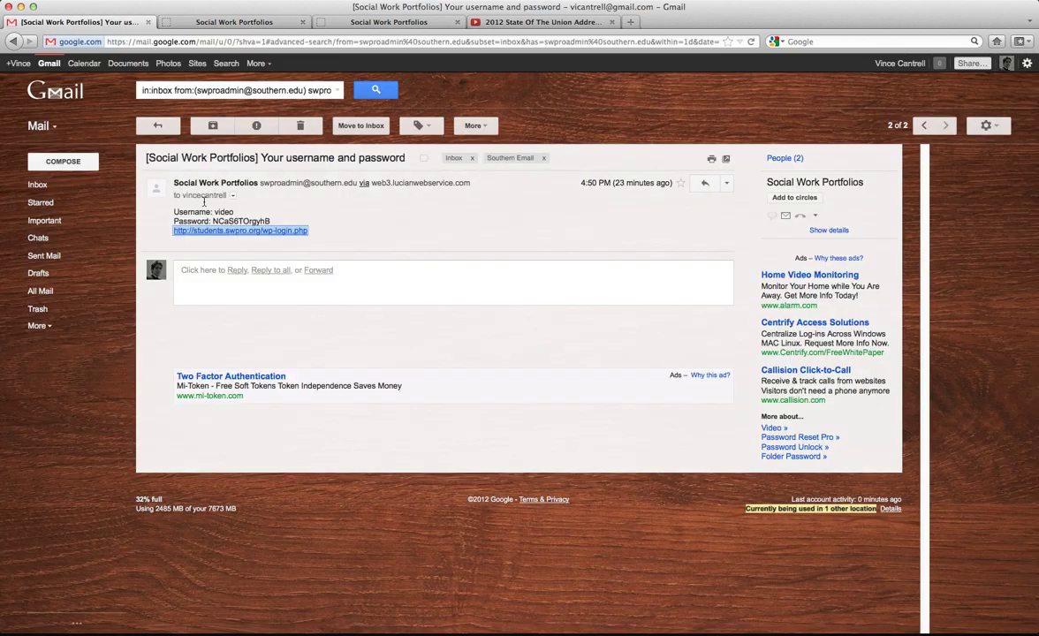
{"action": "left_click", "coordinate": [299, 232]}
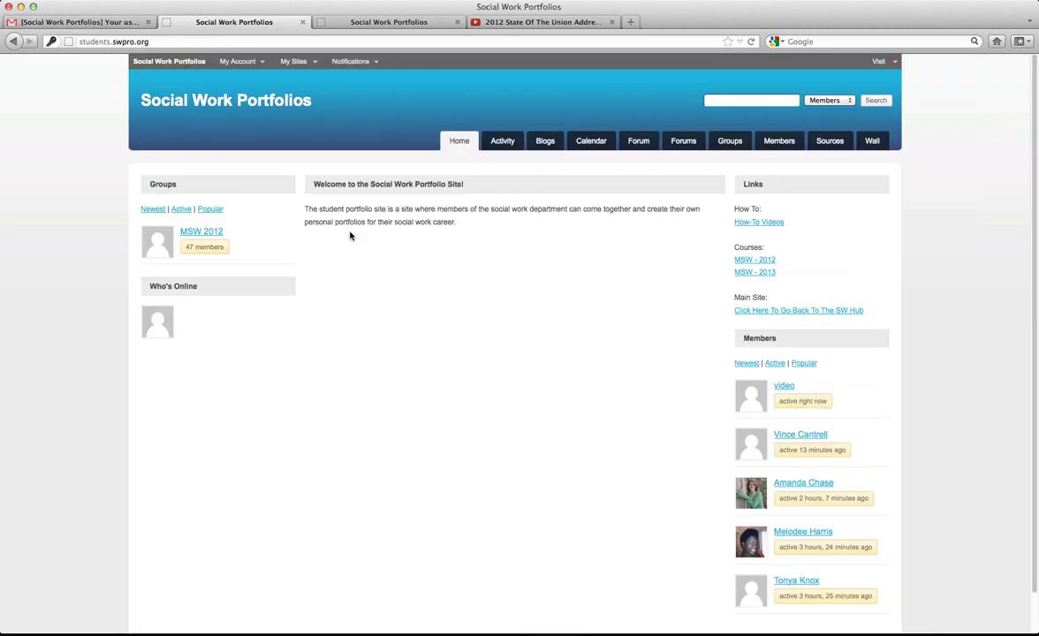
{"action": "mouse_move", "coordinate": [293, 61]}
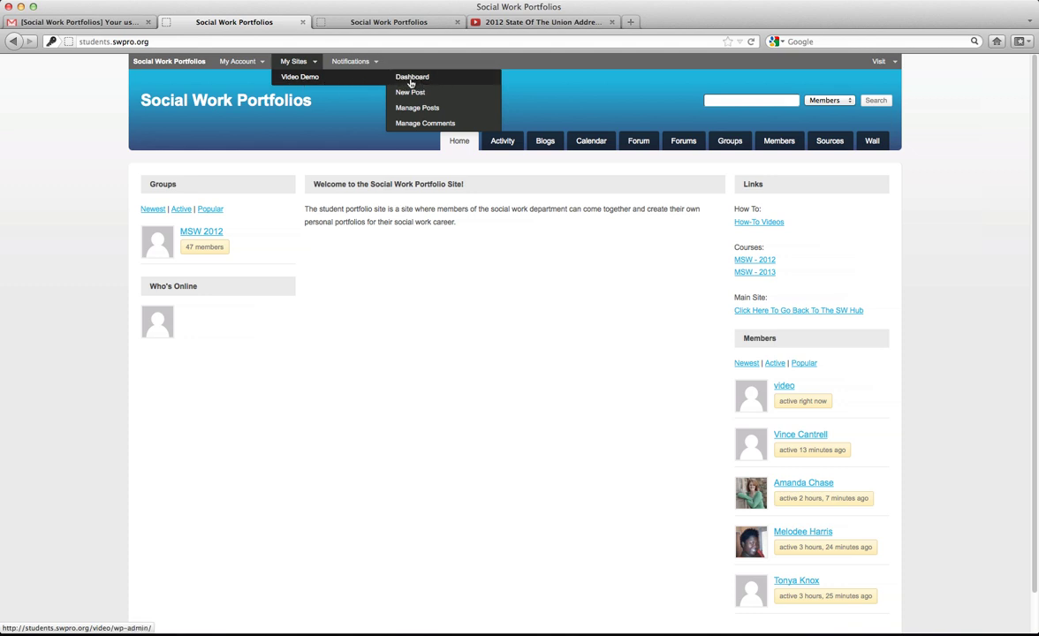
Close both Social Work Portfolios tabs and open the Video Demo site email in Gmail.
{"action": "left_click", "coordinate": [303, 22]}
{"action": "left_click", "coordinate": [279, 23]}
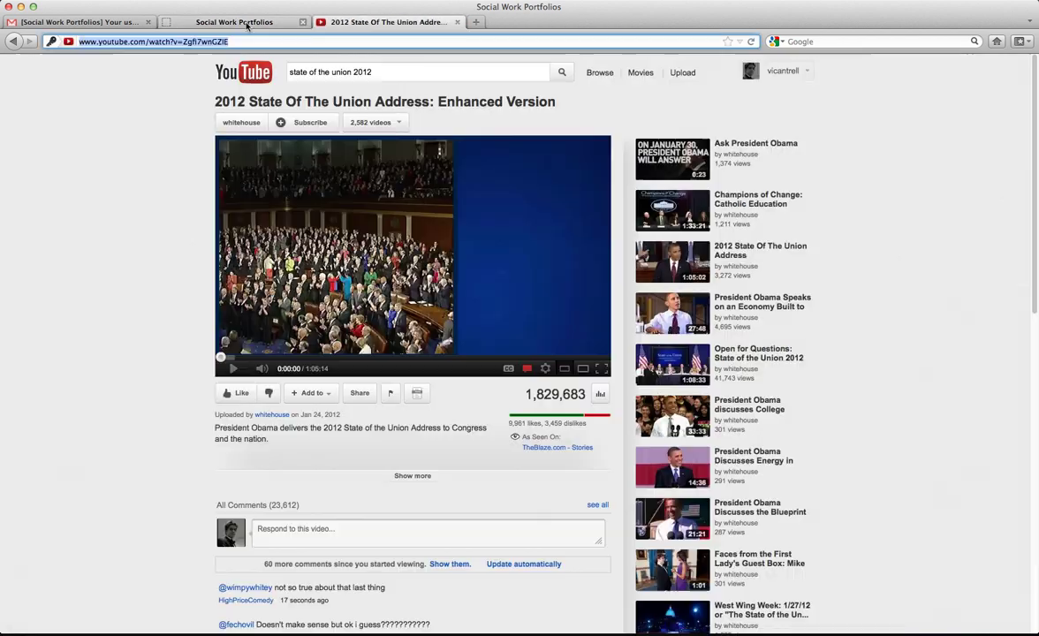
{"action": "left_click", "coordinate": [89, 23]}
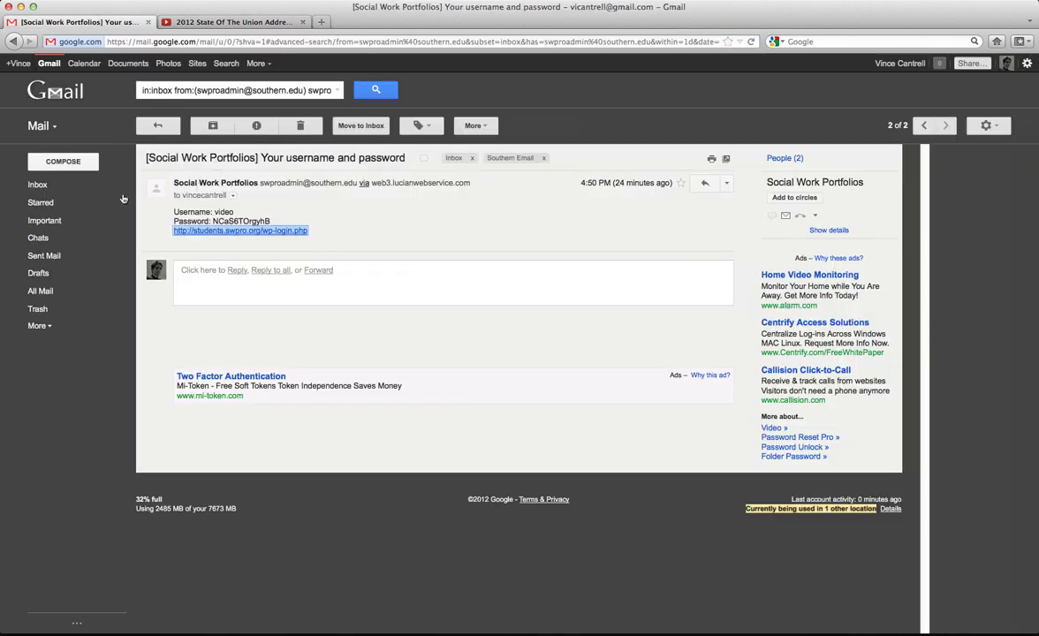
{"action": "left_click", "coordinate": [157, 126]}
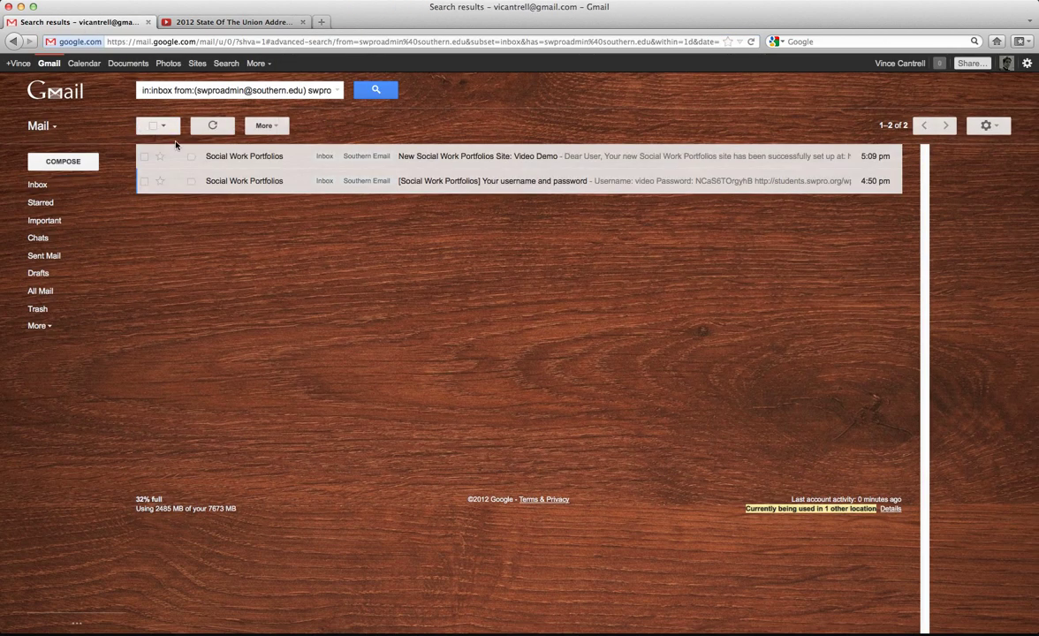
{"action": "left_click", "coordinate": [517, 158]}
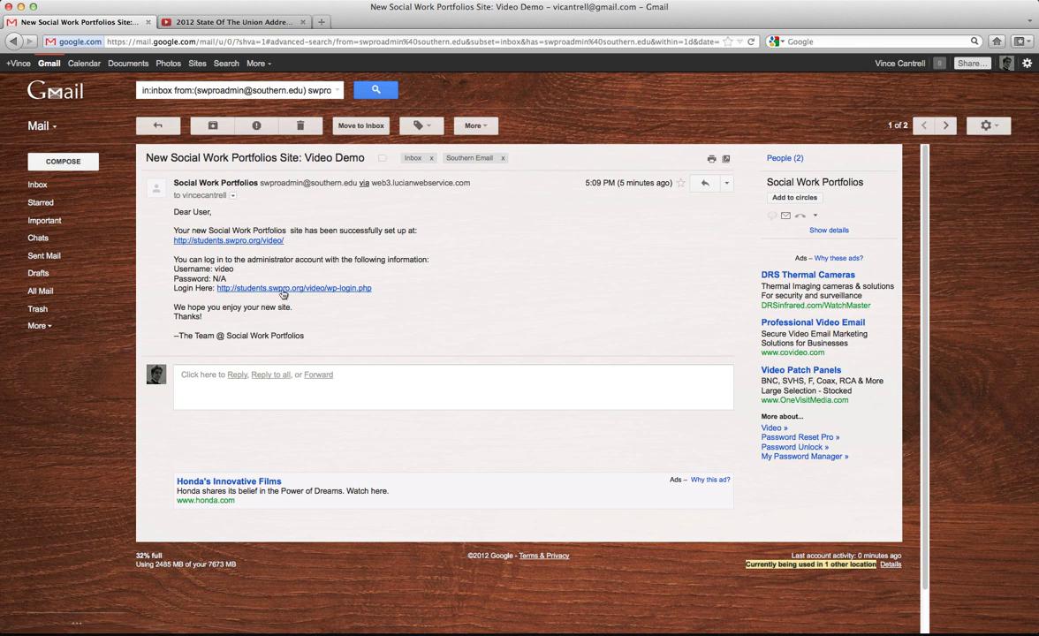
Open the Video Demo admin dashboard from the email link and dismiss its welcome panel.
{"action": "left_click", "coordinate": [290, 290]}
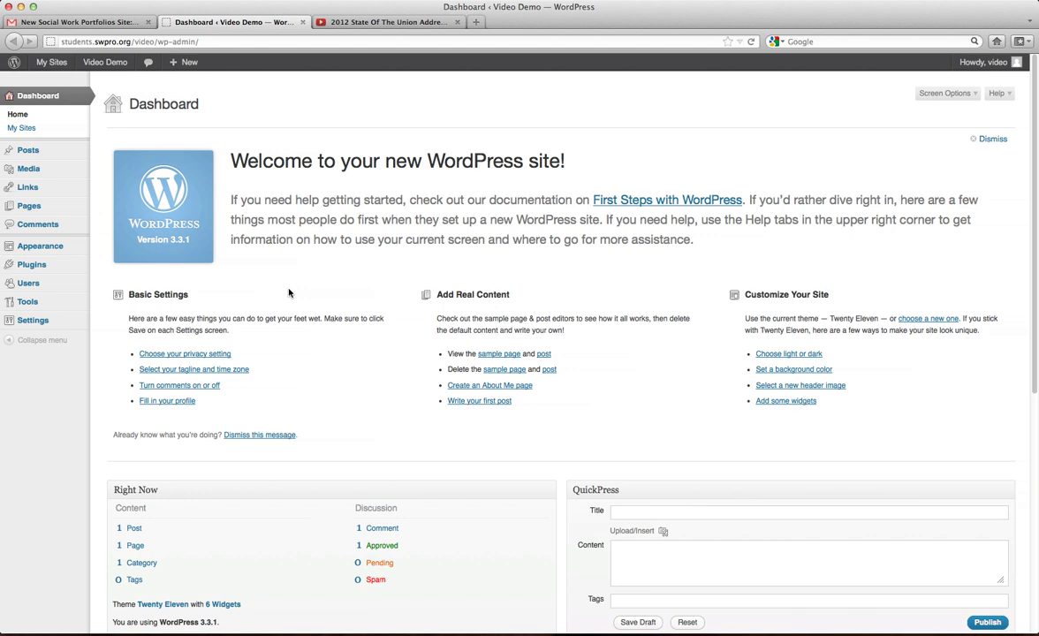
{"action": "scroll", "coordinate": [315, 397], "scroll_direction": "down", "scroll_amount": 10}
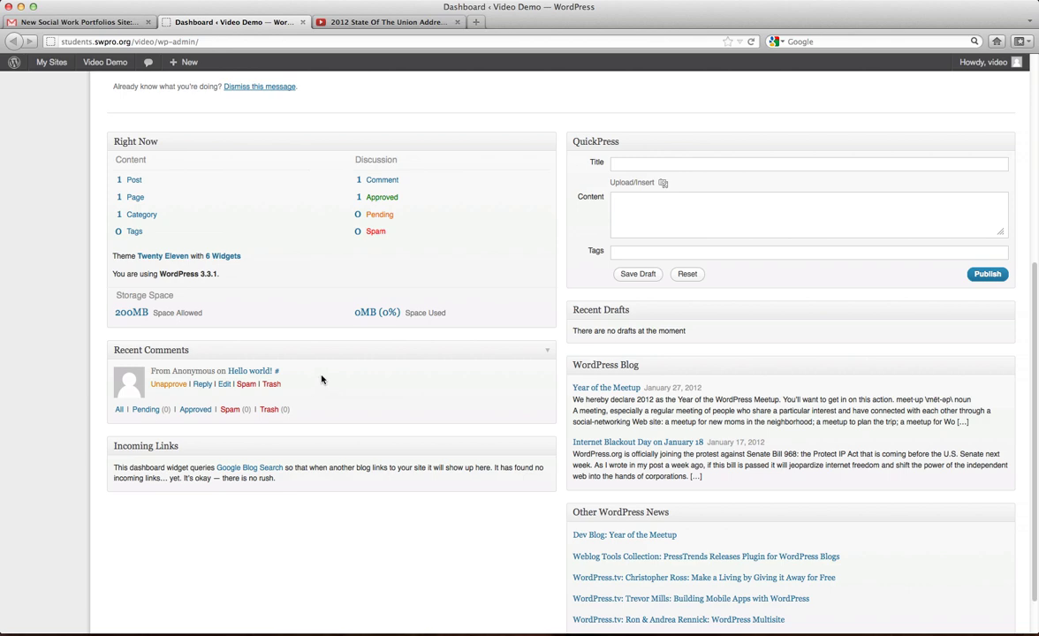
{"action": "scroll", "coordinate": [322, 379], "scroll_direction": "up", "scroll_amount": 10}
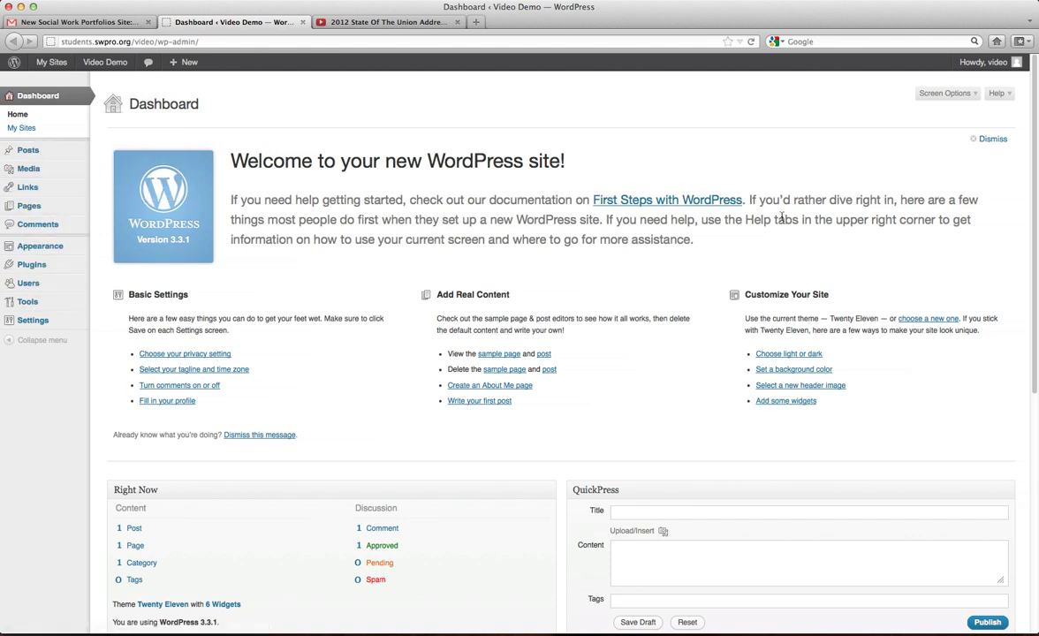
{"action": "left_click", "coordinate": [986, 141]}
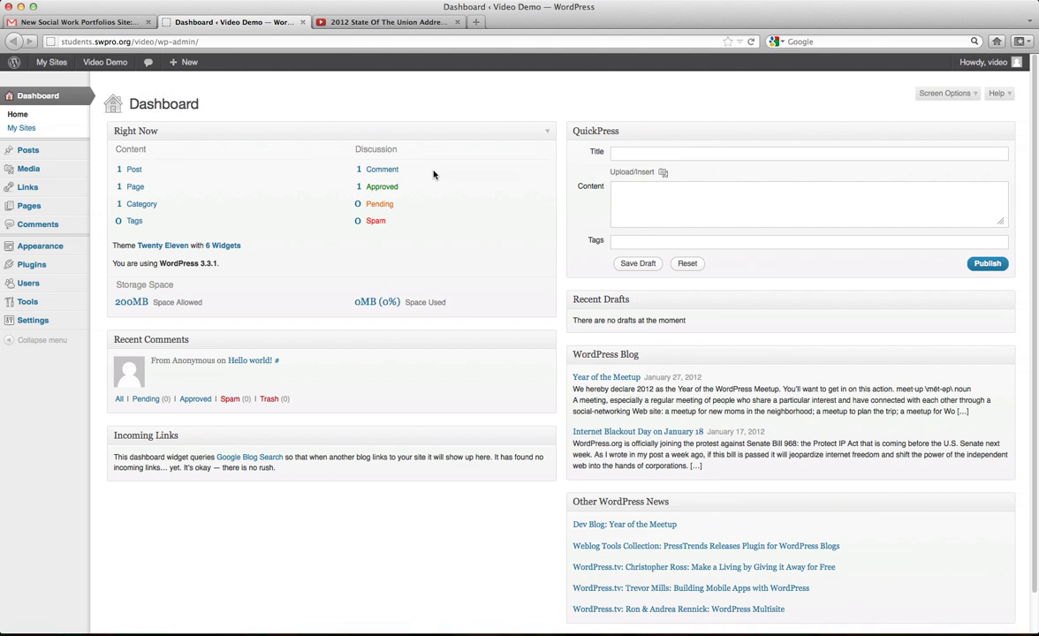
Place the cursor in the QuickPress content box.
{"action": "mouse_move", "coordinate": [153, 364]}
{"action": "scroll", "coordinate": [645, 446], "scroll_direction": "down", "scroll_amount": 1}
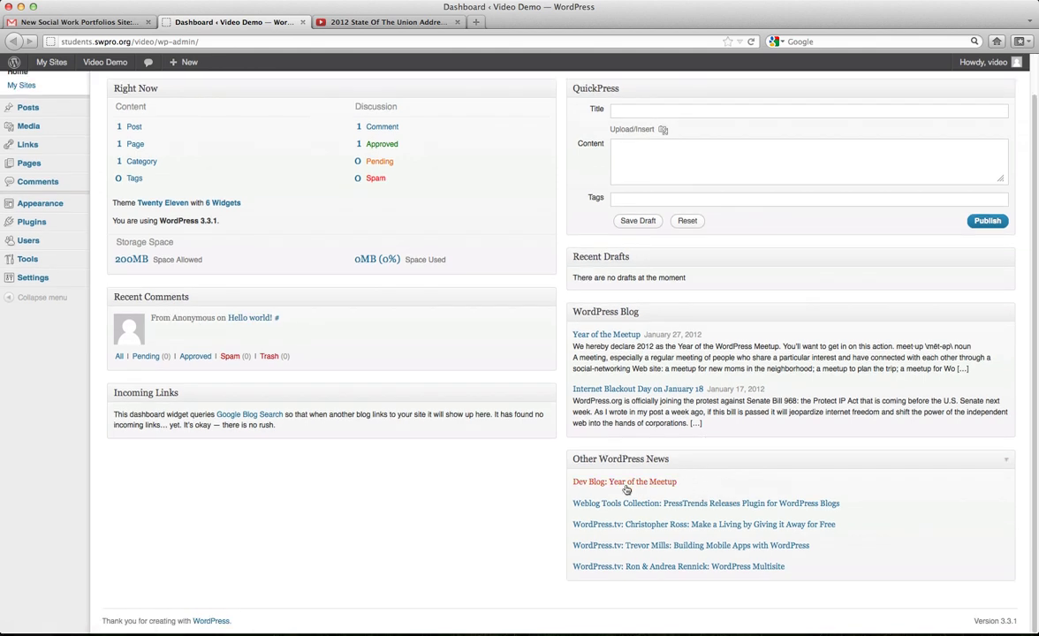
{"action": "scroll", "coordinate": [721, 238], "scroll_direction": "up", "scroll_amount": 1}
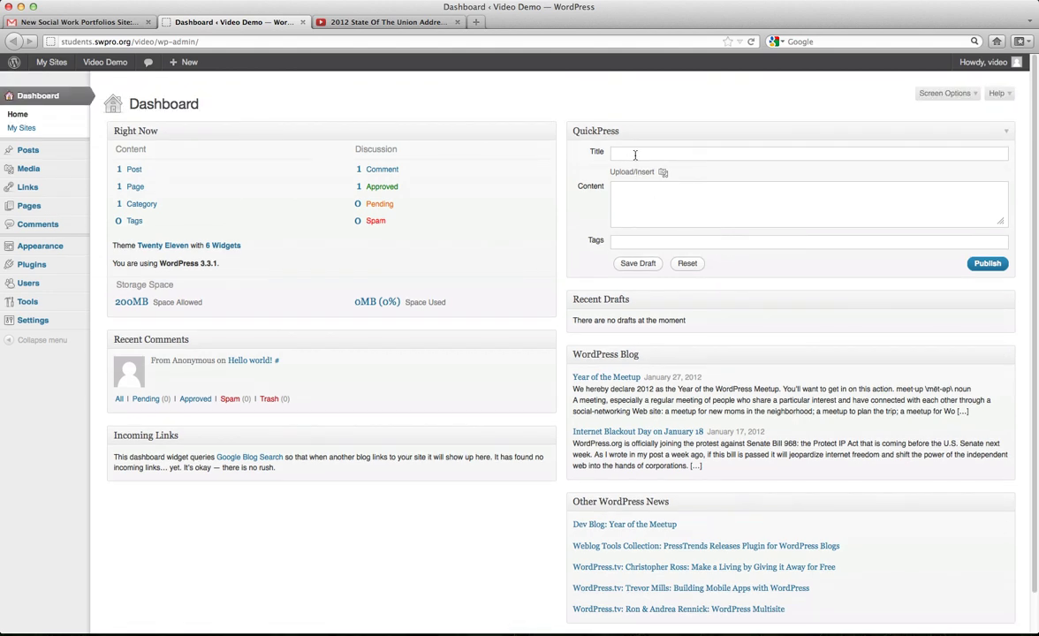
{"action": "left_click", "coordinate": [595, 182]}
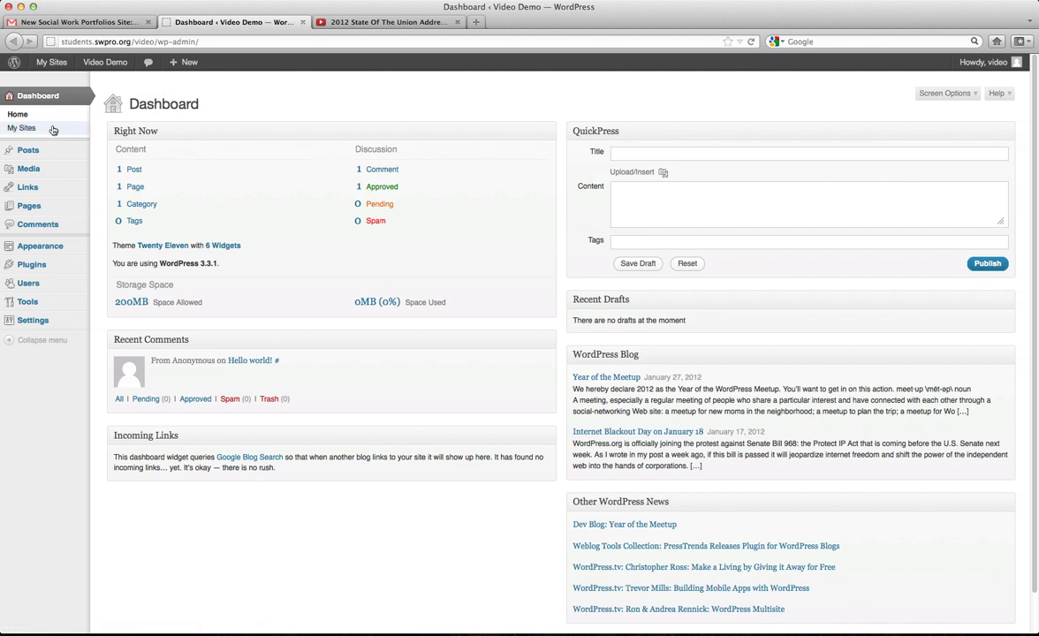
Show the My Sites page listing students.swpro.org and the Video Demo site.
{"action": "left_click", "coordinate": [53, 130]}
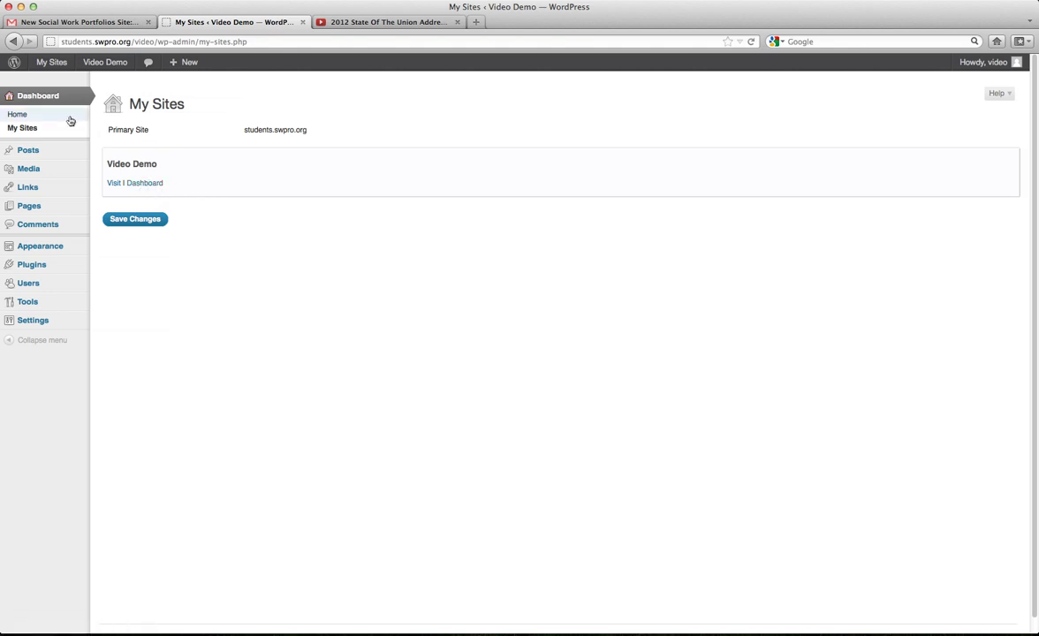
{"action": "mouse_move", "coordinate": [29, 153]}
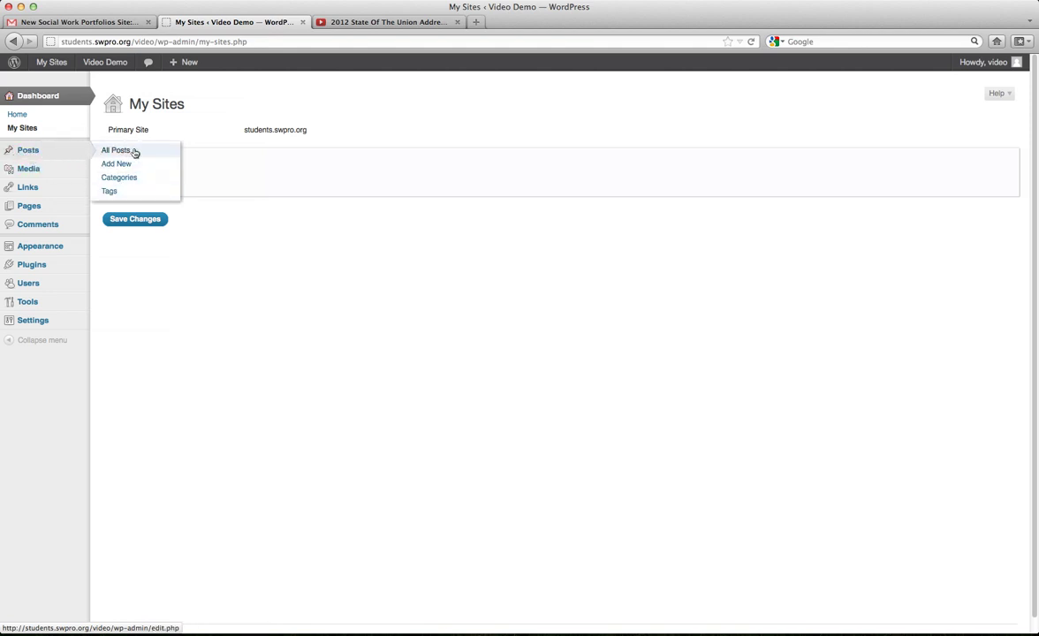
View the posts list with its single Hello world! post, then start a new post.
{"action": "left_click", "coordinate": [29, 151]}
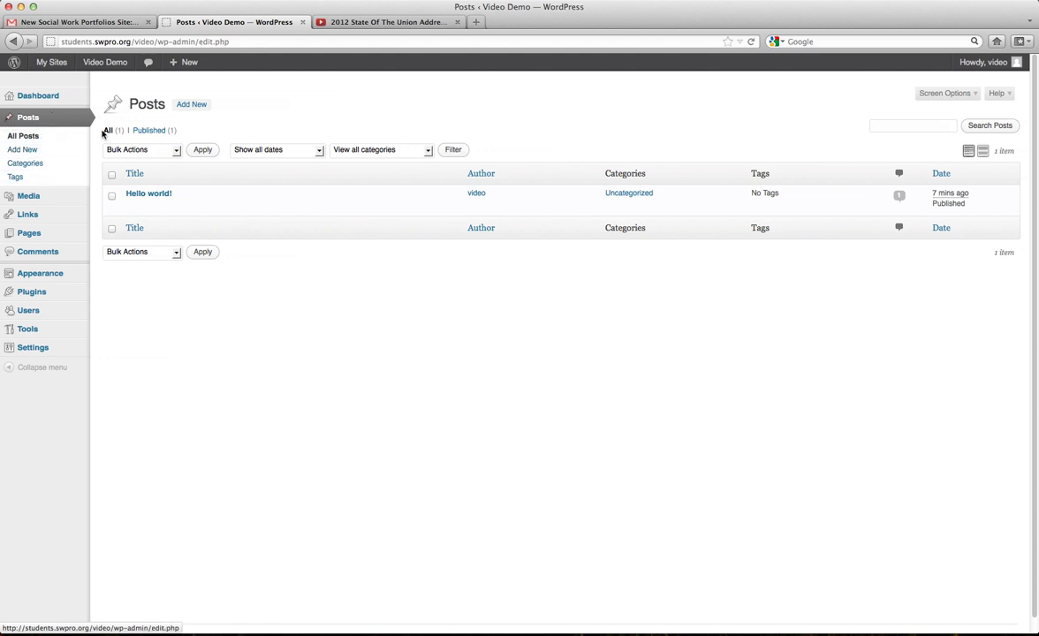
{"action": "mouse_move", "coordinate": [232, 211]}
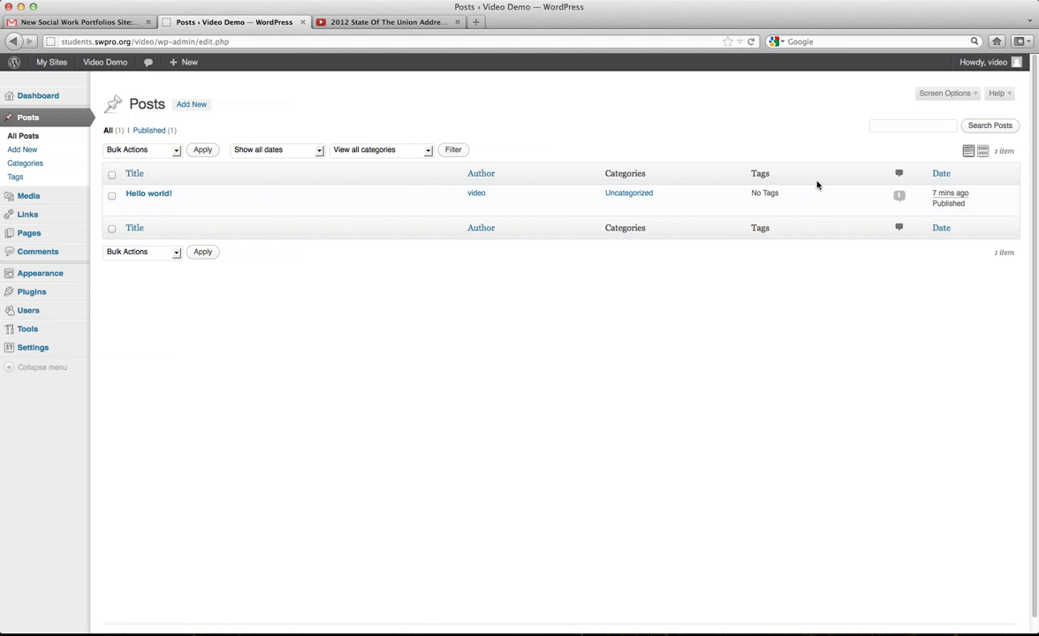
{"action": "mouse_move", "coordinate": [311, 197]}
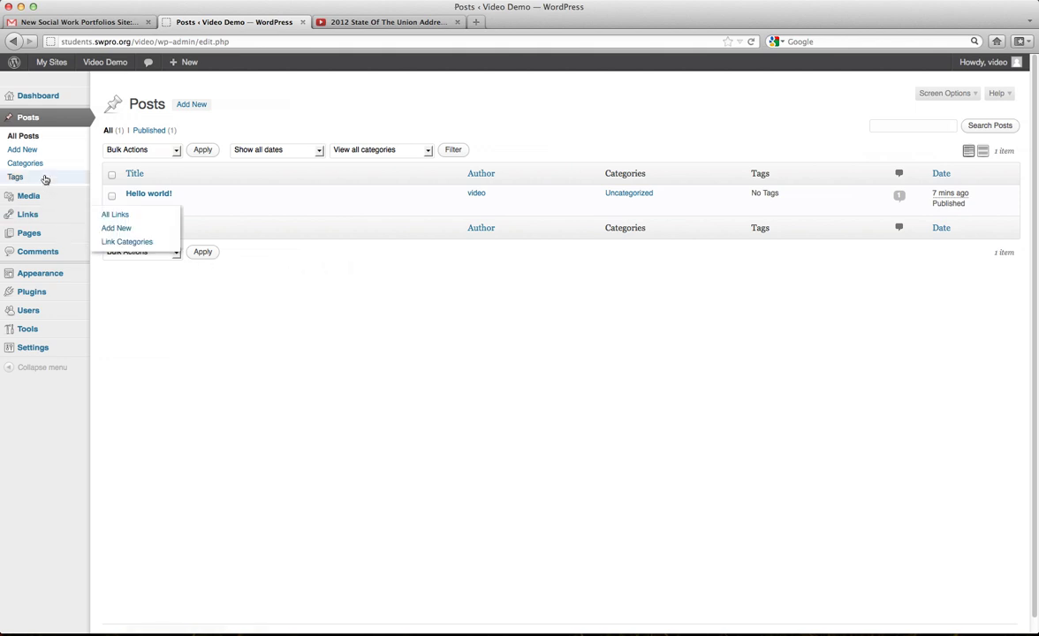
{"action": "left_click", "coordinate": [22, 149]}
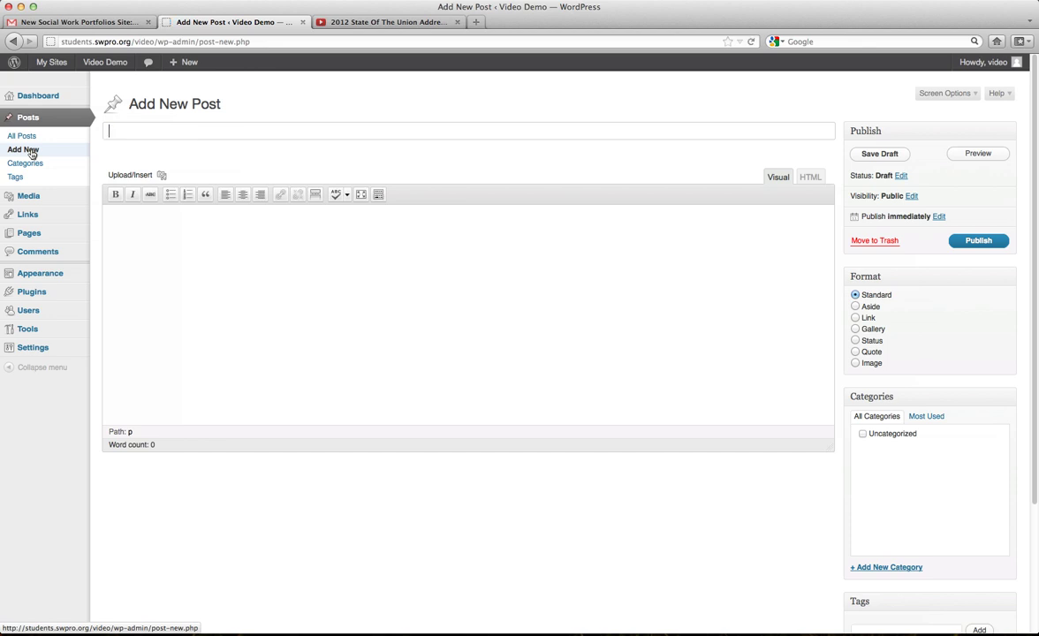
Title the draft 'Example', write 'Example text here.' in the body, and make it bold.
{"action": "type", "text": "Ex"}
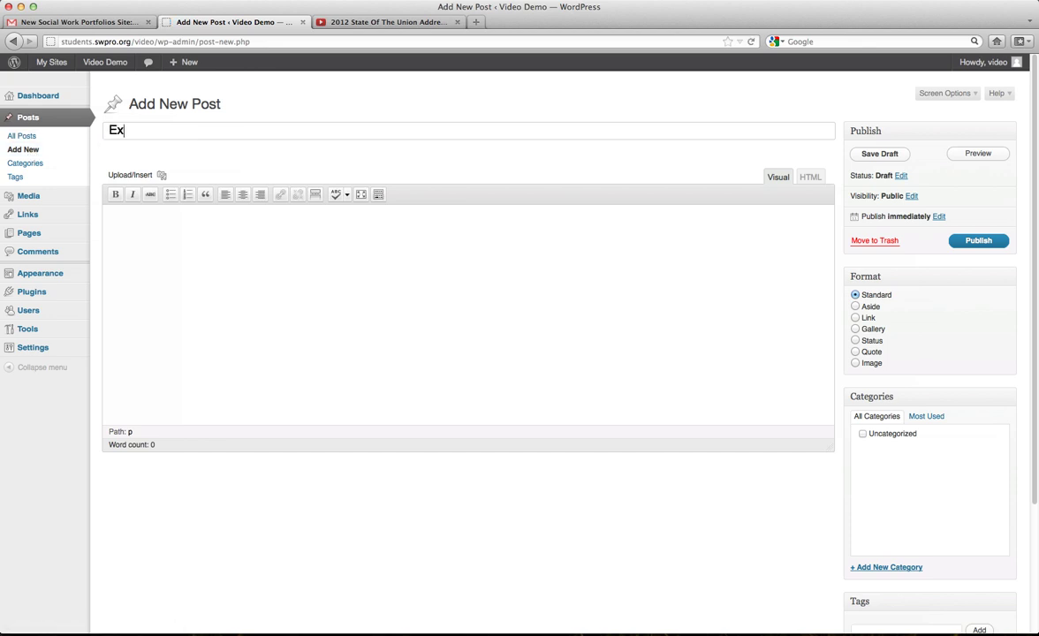
{"action": "type", "text": "ample"}
{"action": "left_click", "coordinate": [175, 237]}
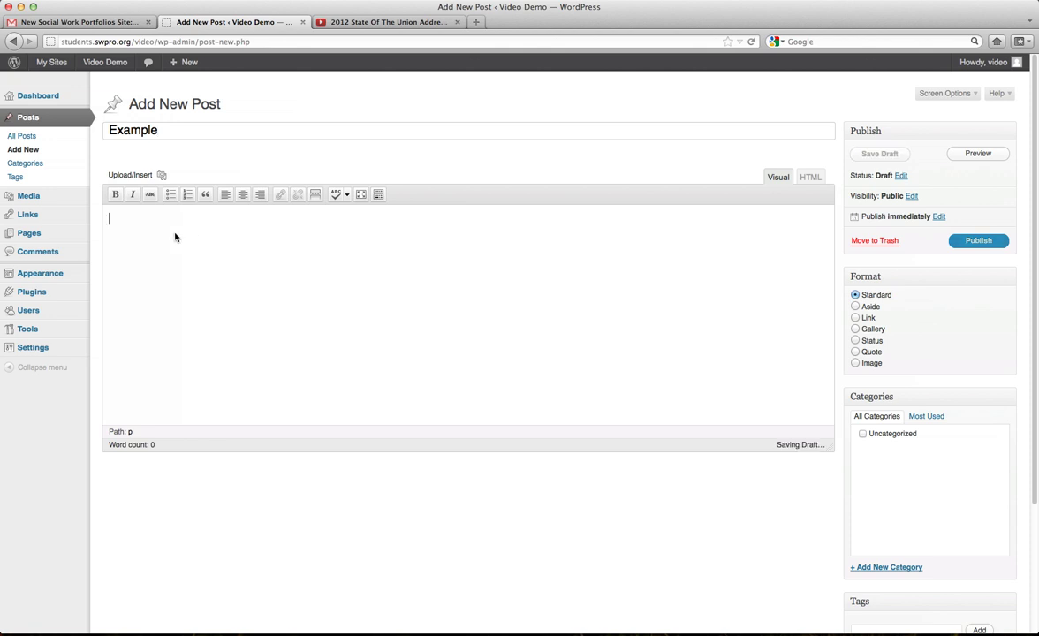
{"action": "type", "text": "Examp"}
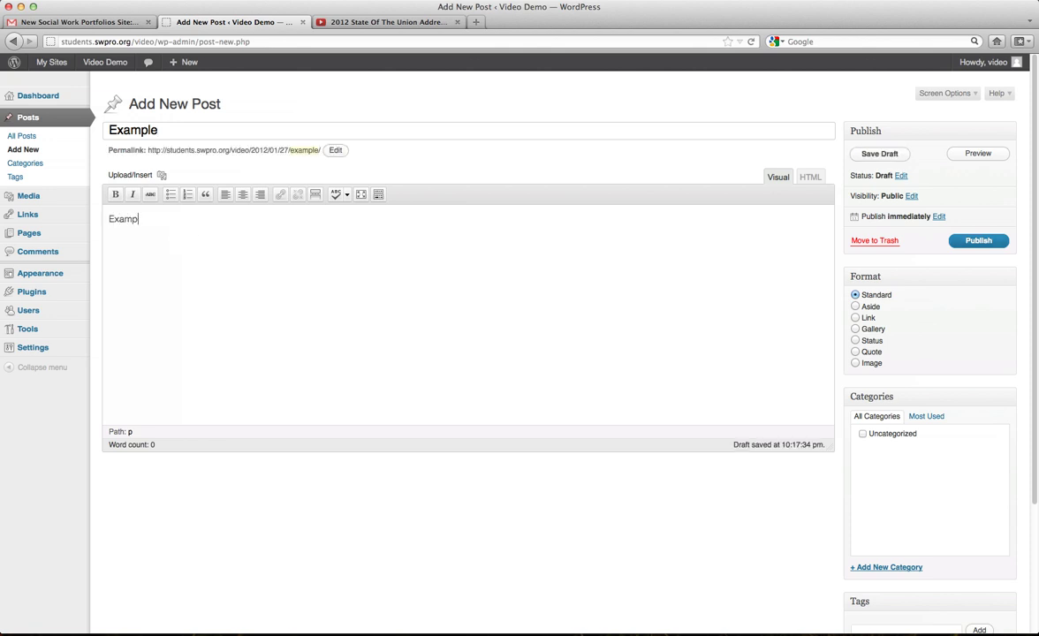
{"action": "type", "text": "le text here."}
{"action": "left_click_drag", "start_coordinate": [199, 220], "coordinate": [106, 218]}
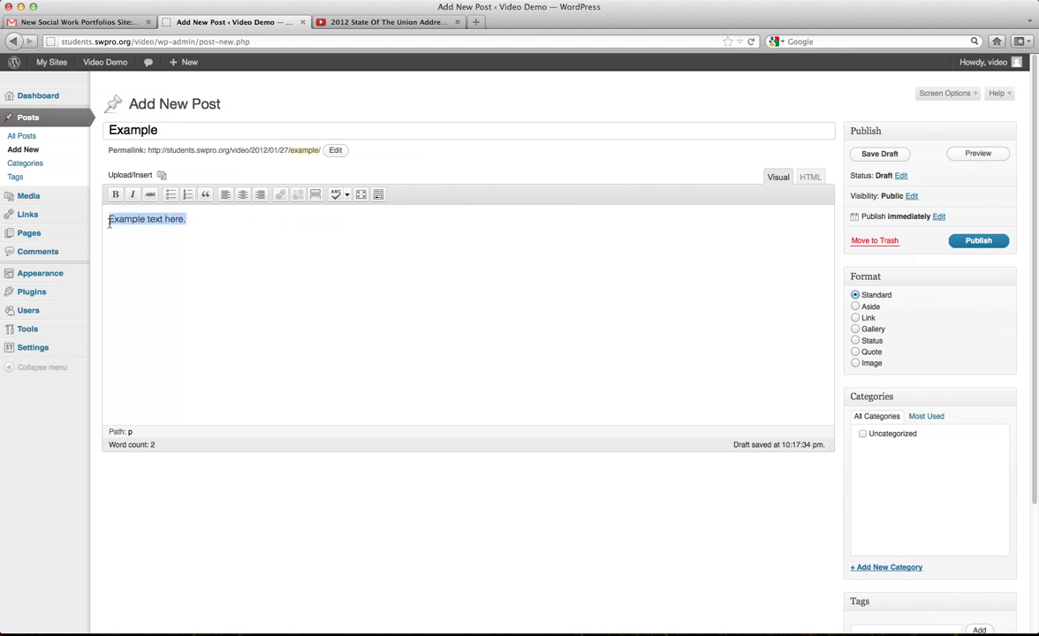
{"action": "left_click", "coordinate": [204, 227]}
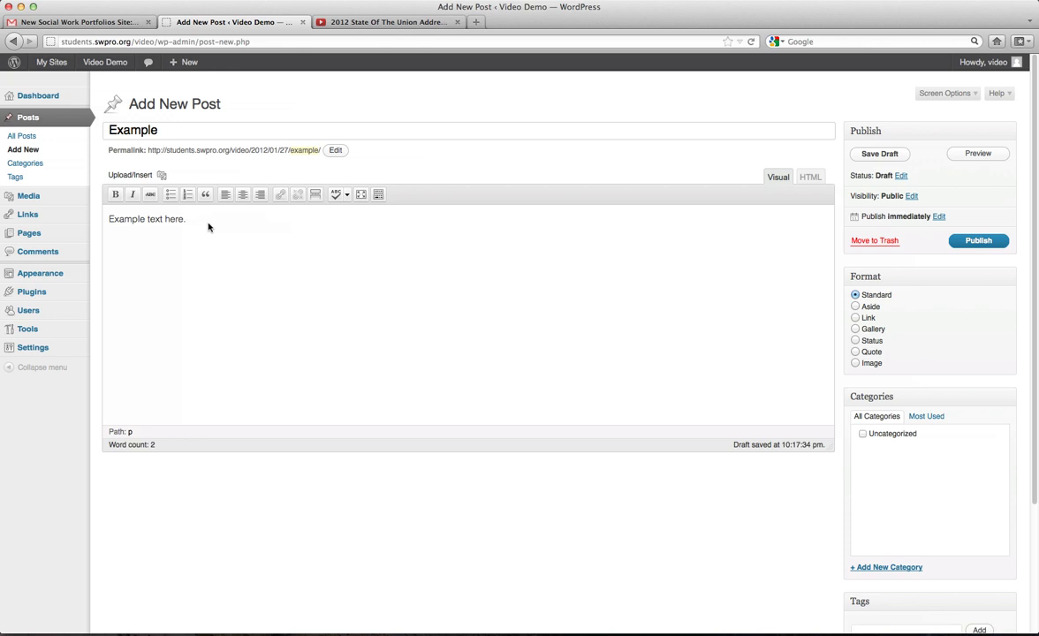
{"action": "left_click_drag", "start_coordinate": [209, 227], "coordinate": [102, 225]}
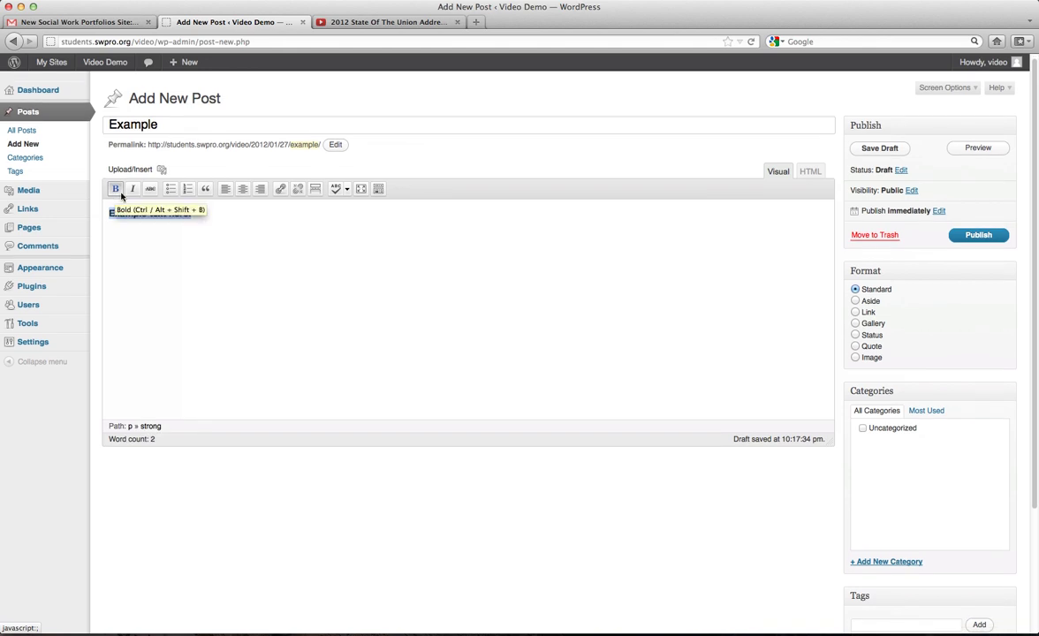
{"action": "left_click", "coordinate": [115, 192]}
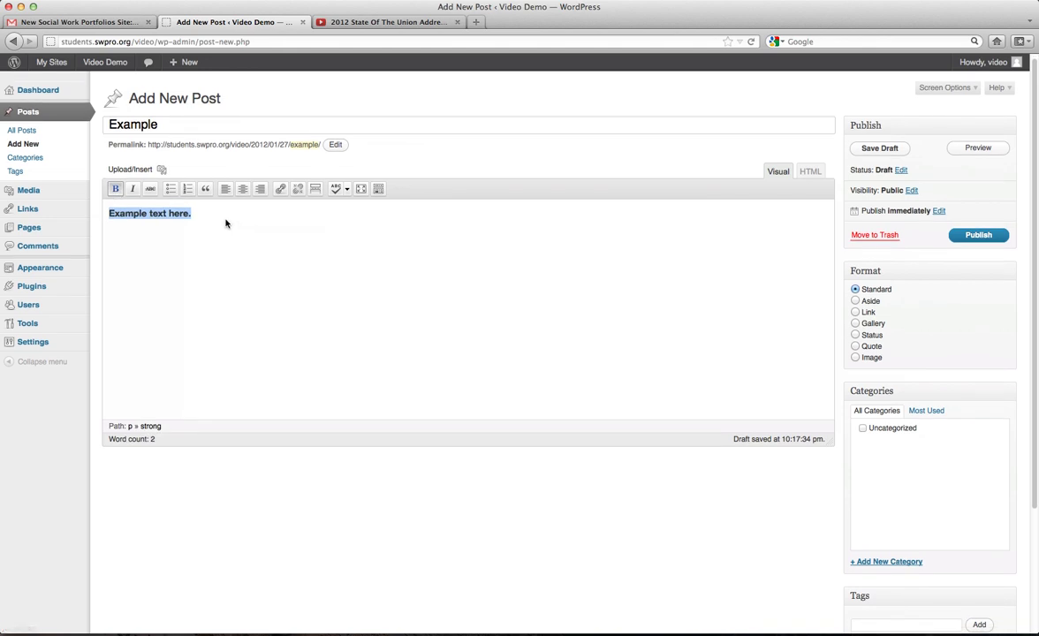
Try italic, strikethrough, bulleted and numbered list on the line, undoing each and removing bold.
{"action": "left_click", "coordinate": [134, 189]}
{"action": "left_click", "coordinate": [151, 189]}
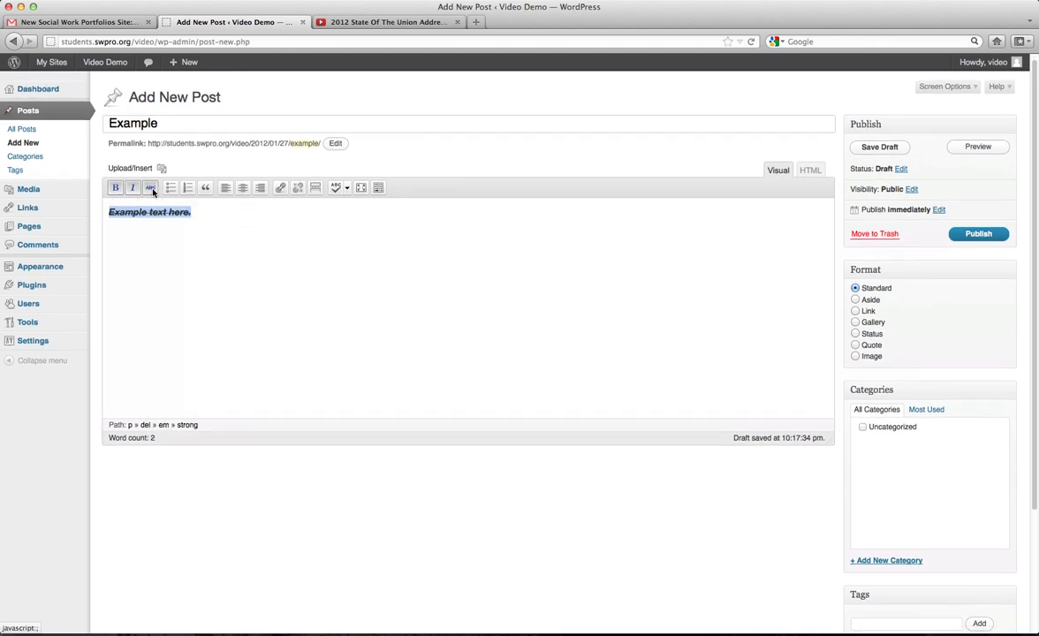
{"action": "left_click", "coordinate": [152, 189]}
{"action": "left_click", "coordinate": [132, 189]}
{"action": "left_click", "coordinate": [115, 189]}
{"action": "left_click", "coordinate": [171, 189]}
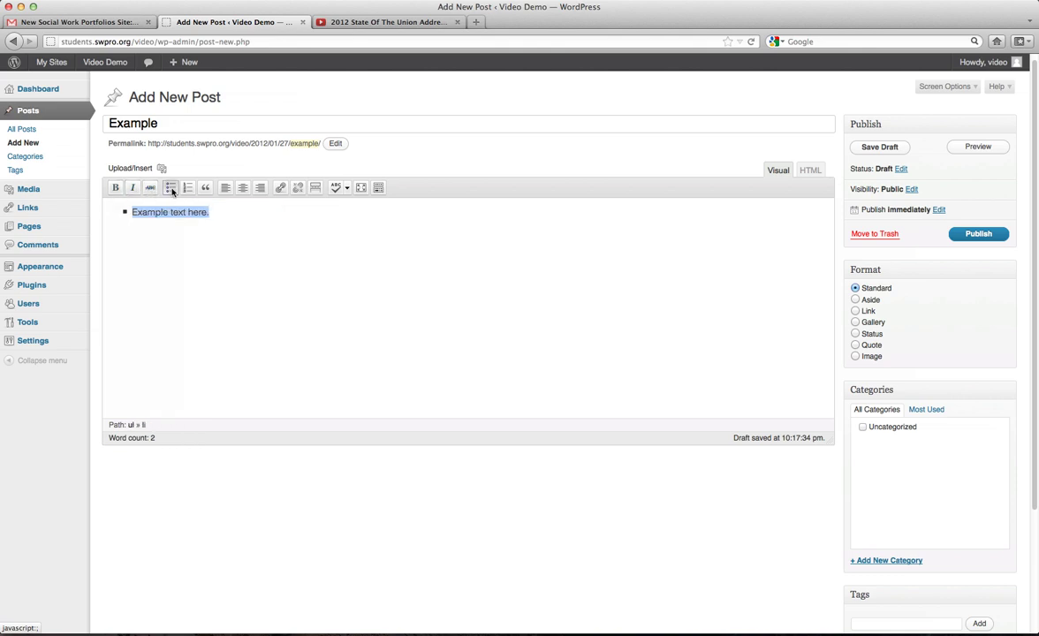
{"action": "left_click", "coordinate": [174, 190]}
{"action": "left_click", "coordinate": [188, 190]}
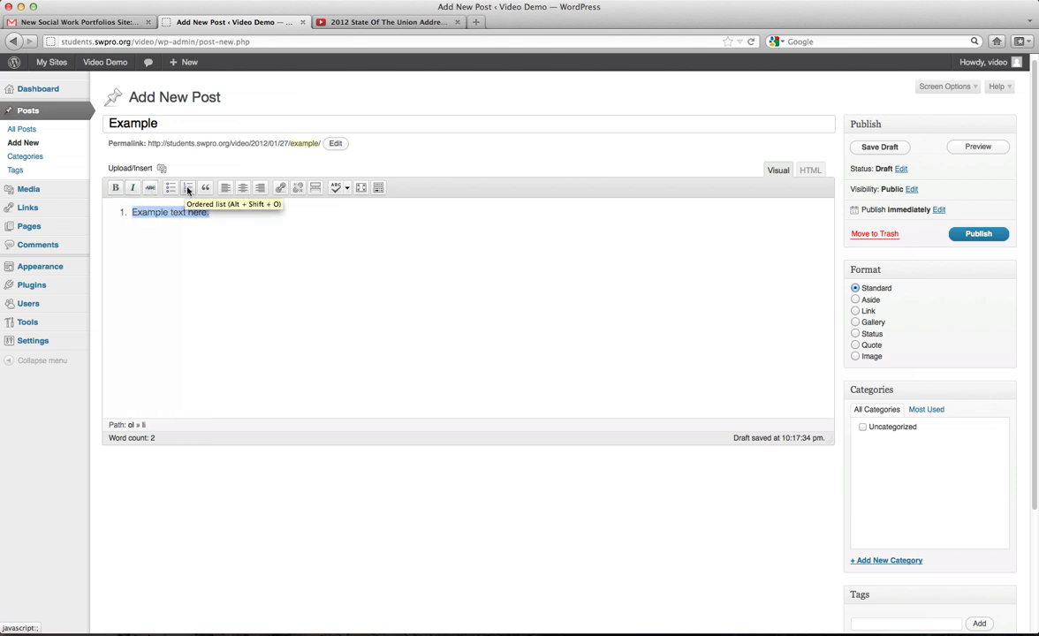
{"action": "left_click", "coordinate": [187, 190]}
Turn the line into a blockquote and back to a plain paragraph, twice.
{"action": "left_click", "coordinate": [205, 189]}
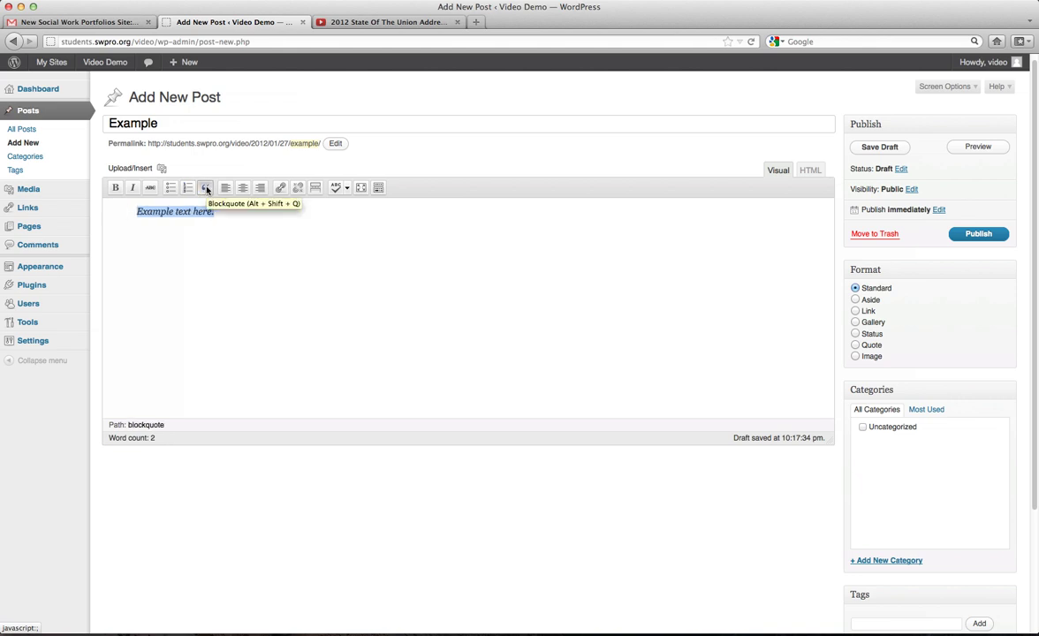
{"action": "left_click", "coordinate": [144, 237]}
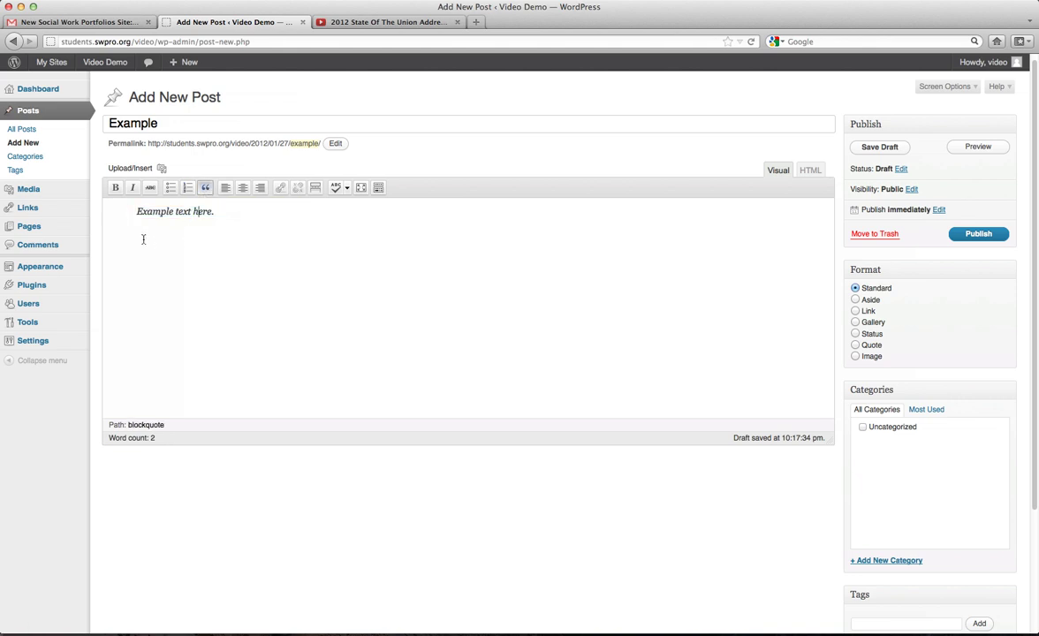
{"action": "left_click_drag", "start_coordinate": [217, 212], "coordinate": [111, 212]}
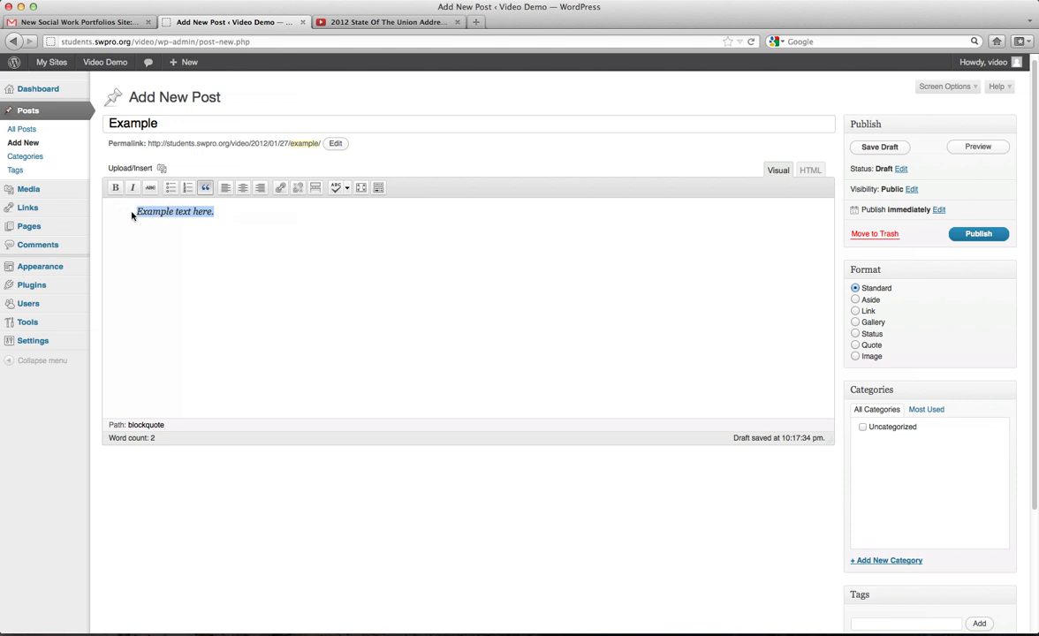
{"action": "left_click", "coordinate": [205, 187]}
{"action": "left_click", "coordinate": [203, 215]}
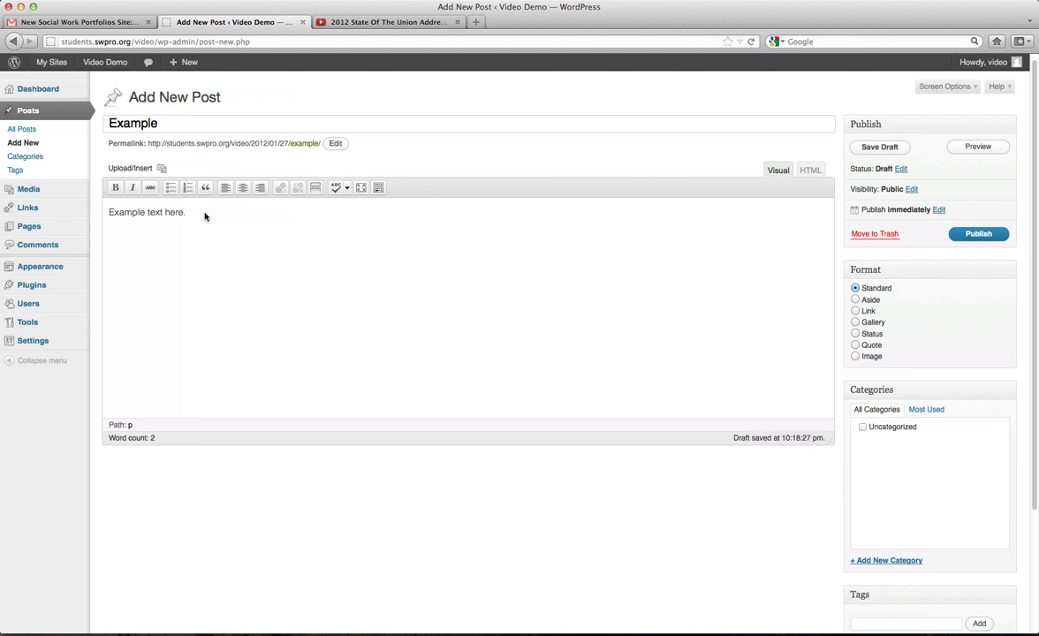
{"action": "left_click", "coordinate": [206, 188]}
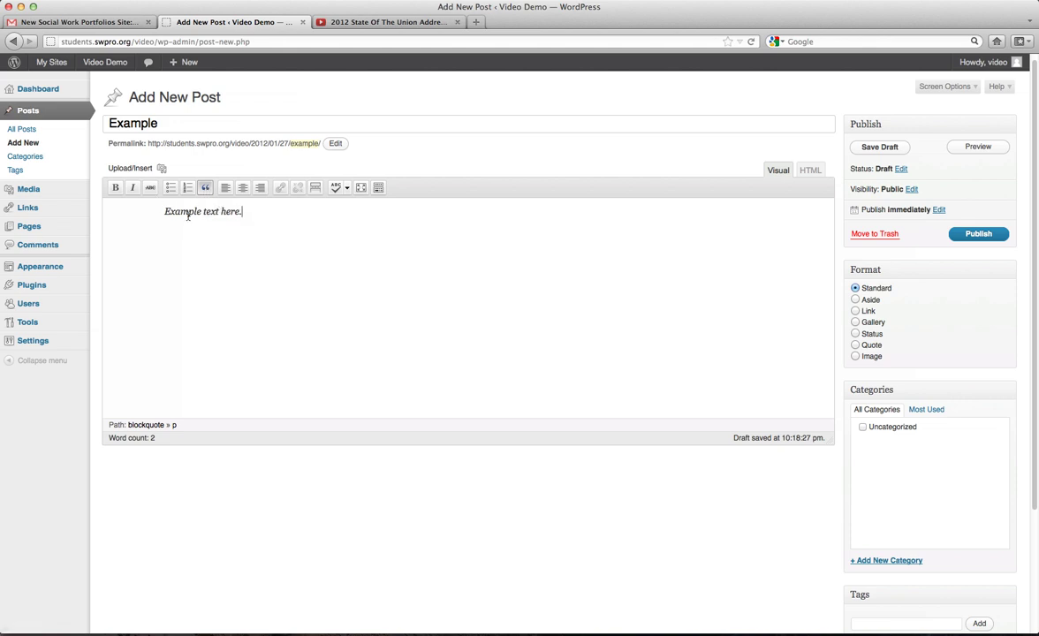
{"action": "left_click", "coordinate": [205, 188]}
Center, then right-align, then left-align the line again.
{"action": "left_click", "coordinate": [243, 188]}
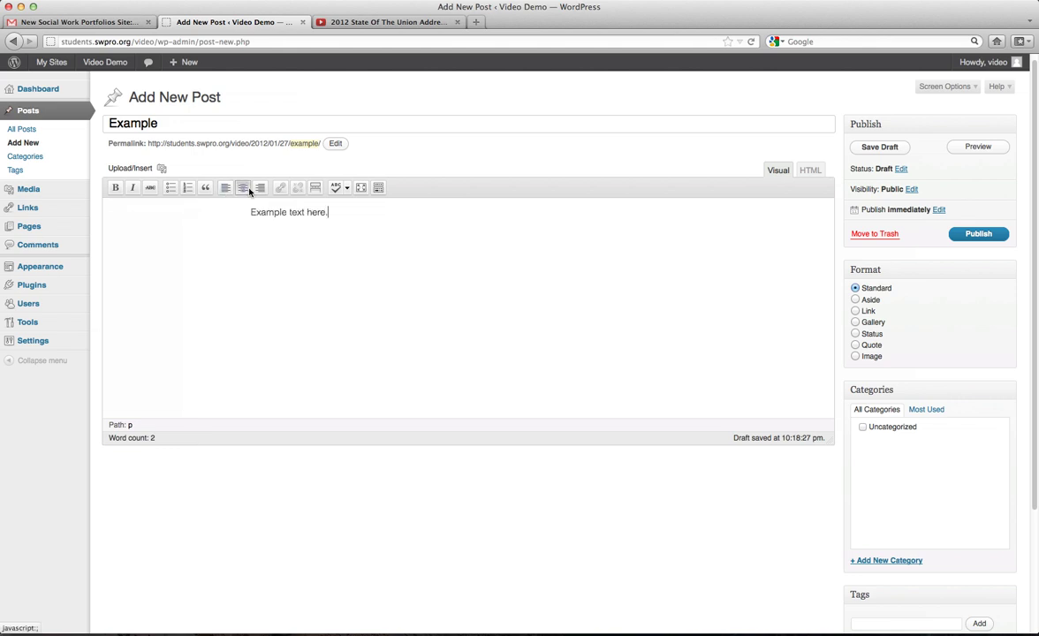
{"action": "left_click", "coordinate": [260, 188]}
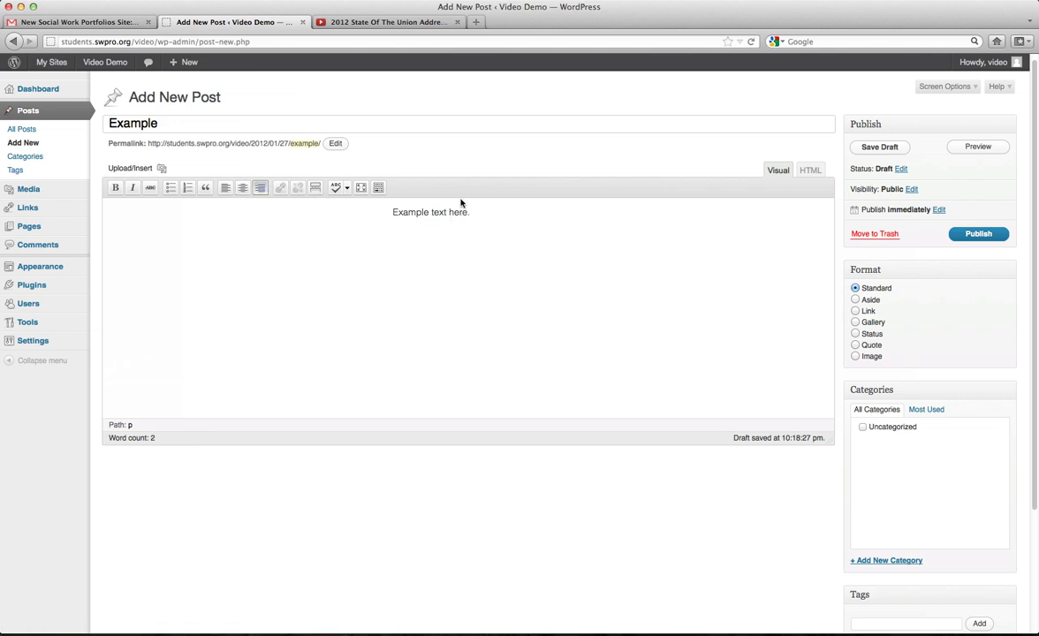
{"action": "left_click", "coordinate": [226, 188]}
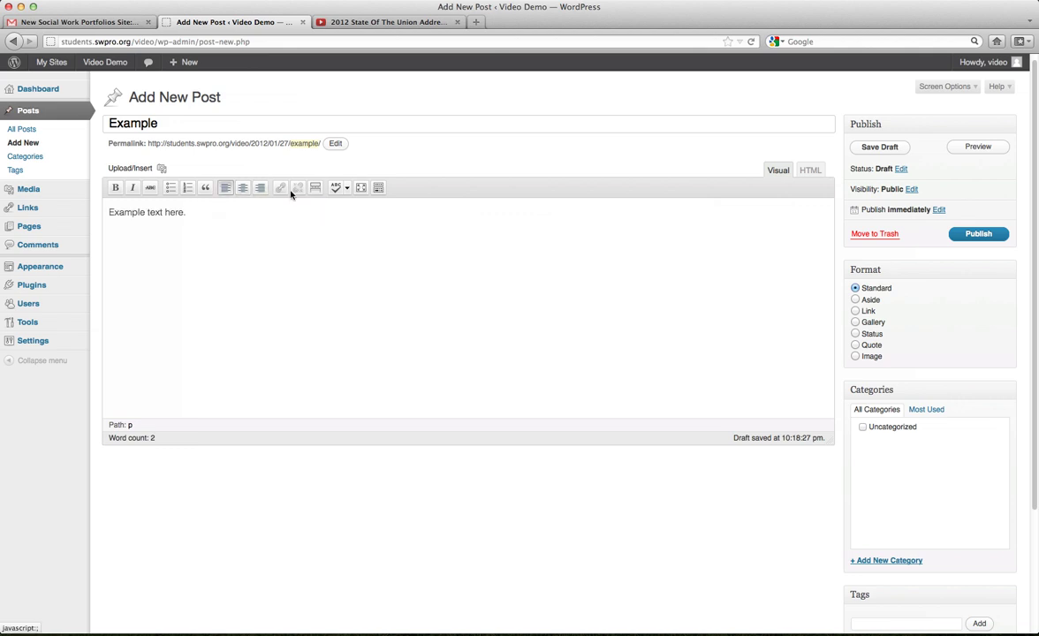
{"action": "left_click_drag", "start_coordinate": [213, 221], "coordinate": [83, 215]}
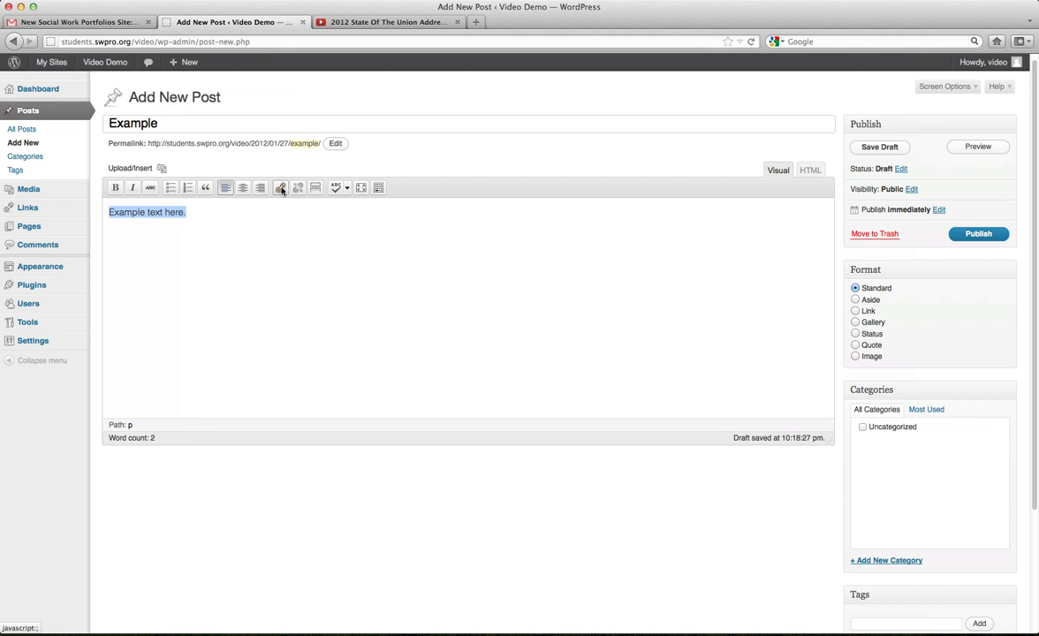
{"action": "left_click", "coordinate": [281, 189]}
{"action": "left_click", "coordinate": [459, 319]}
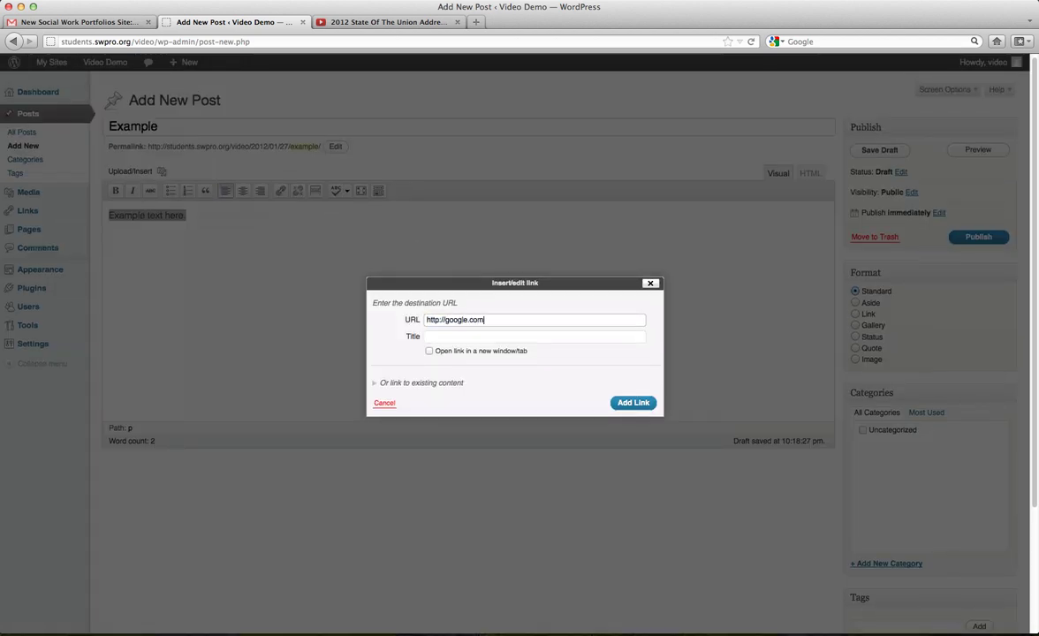
{"action": "left_click", "coordinate": [429, 350]}
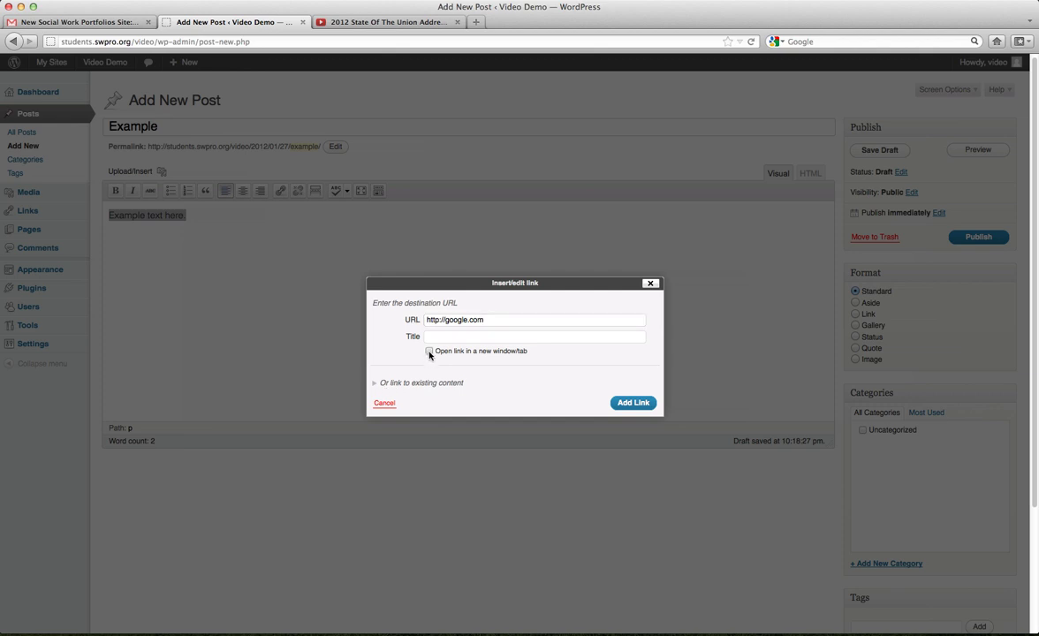
{"action": "left_click", "coordinate": [635, 404]}
{"action": "left_click", "coordinate": [195, 230]}
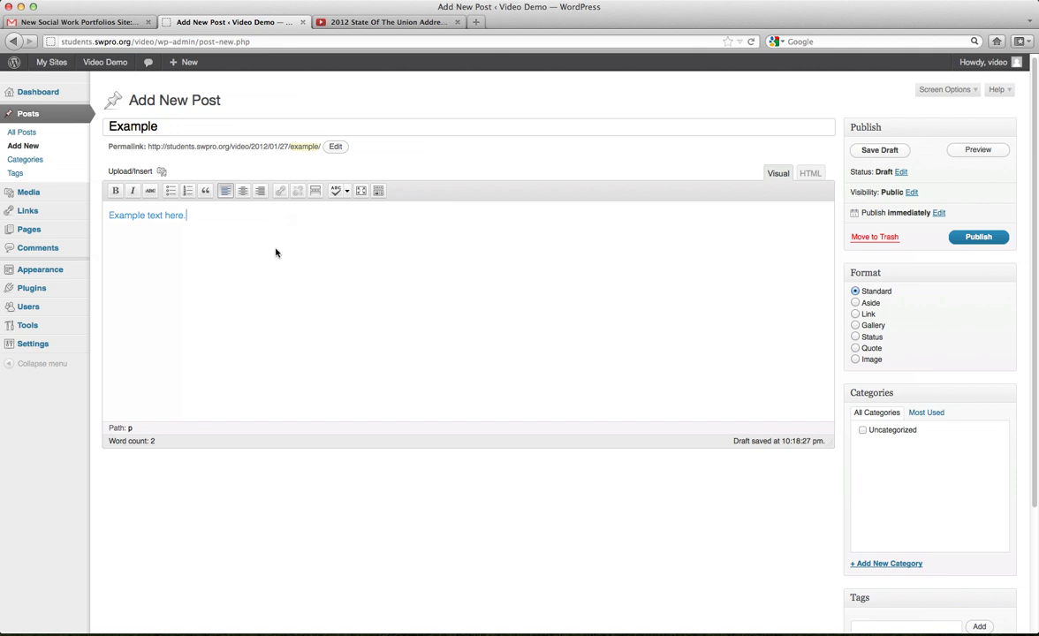
{"action": "left_click", "coordinate": [318, 197]}
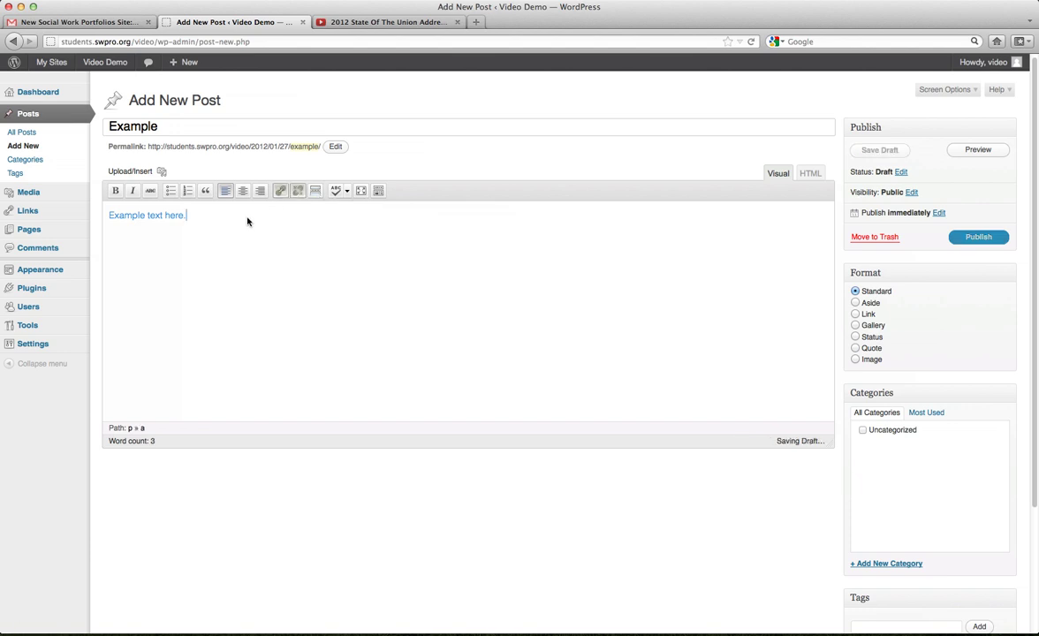
Add a More break with a 'More' line, spellcheck in English with no errors, and go fullscreen.
{"action": "left_click", "coordinate": [315, 193]}
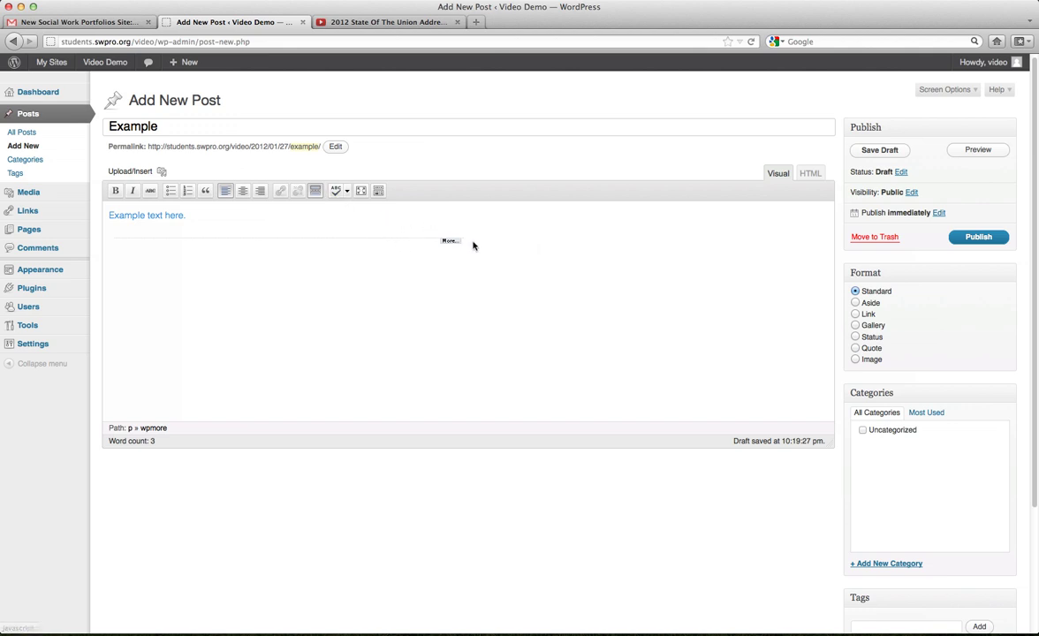
{"action": "key", "text": "Return"}
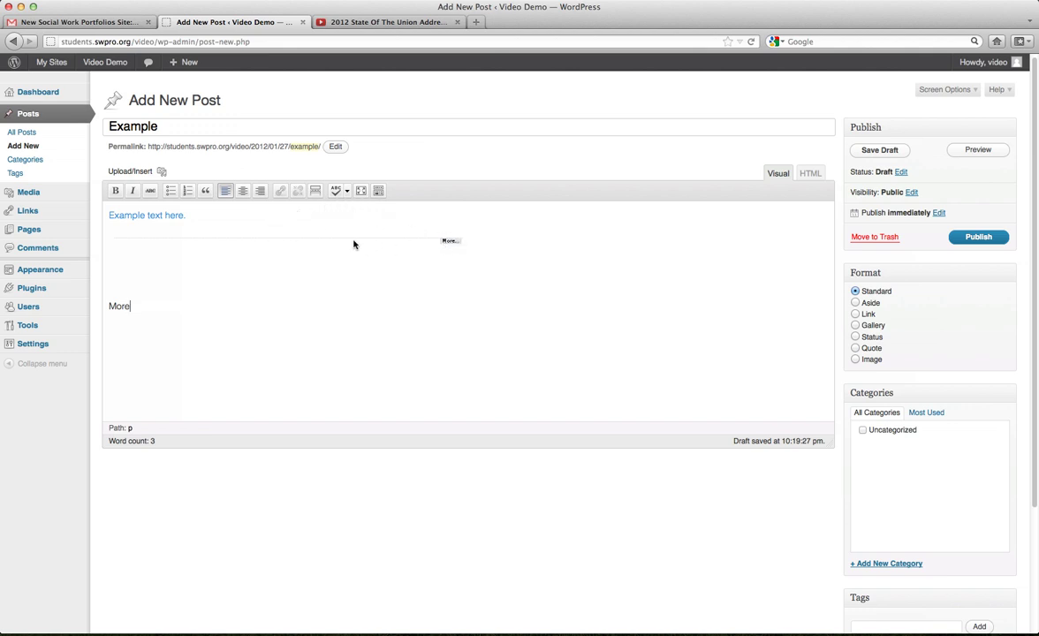
{"action": "left_click", "coordinate": [340, 193]}
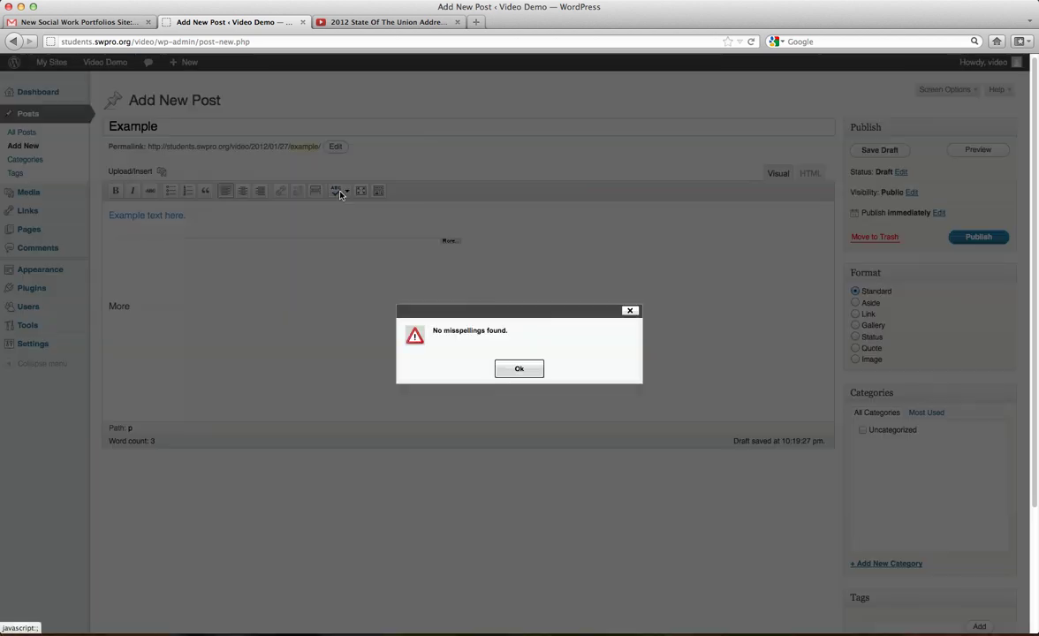
{"action": "left_click", "coordinate": [520, 370]}
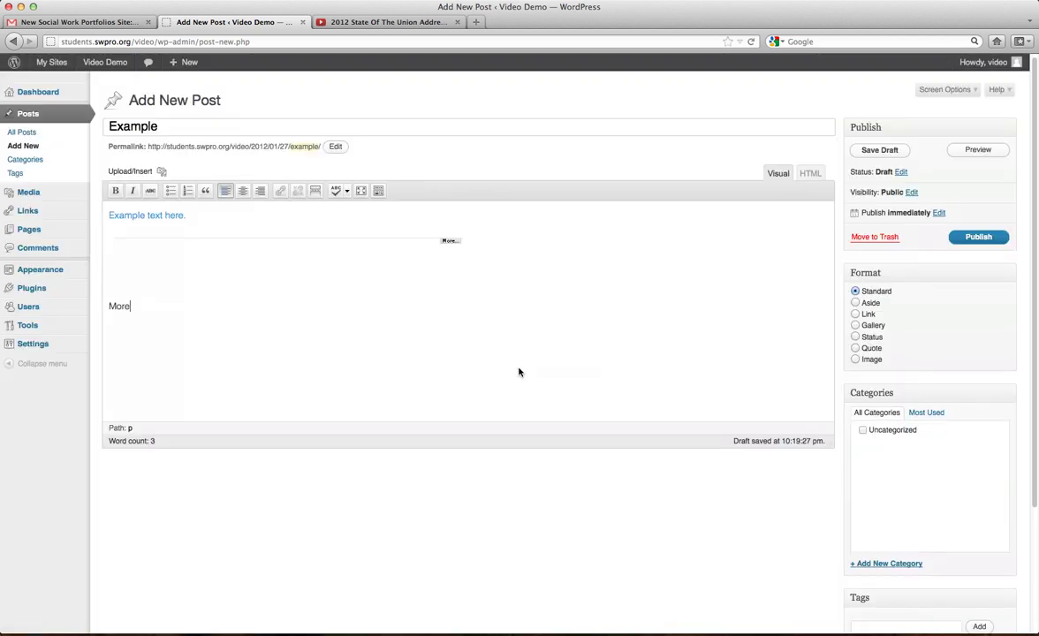
{"action": "left_click", "coordinate": [346, 193]}
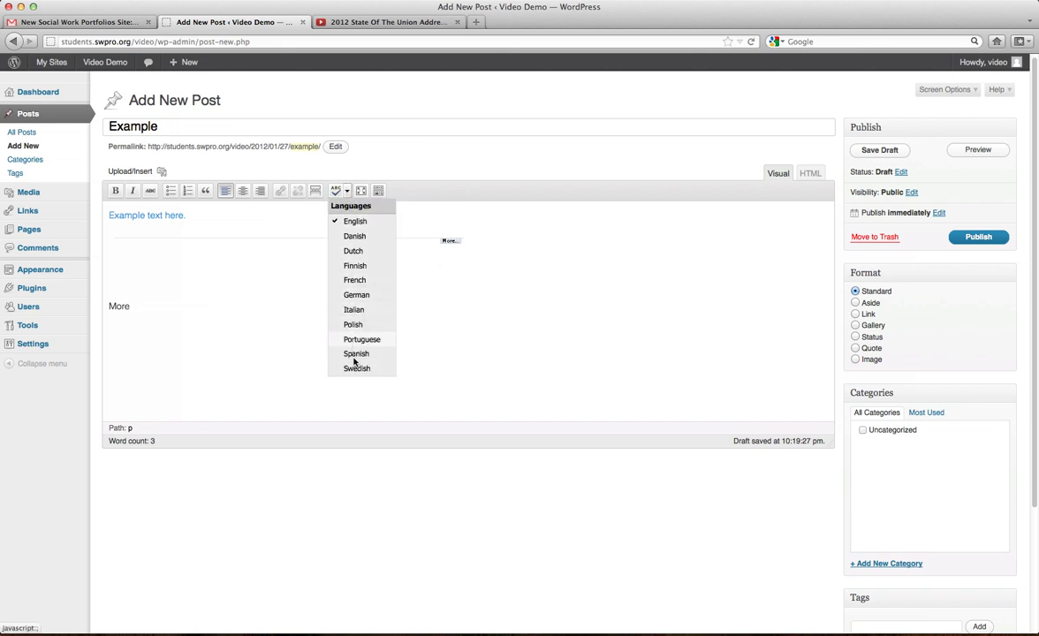
{"action": "left_click", "coordinate": [347, 192]}
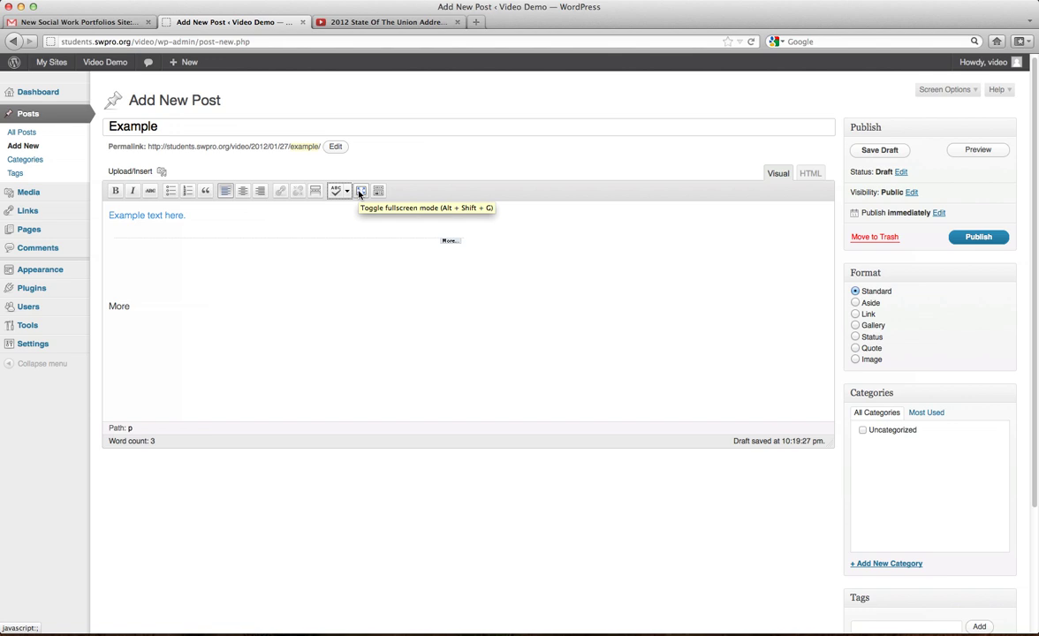
{"action": "left_click", "coordinate": [360, 192]}
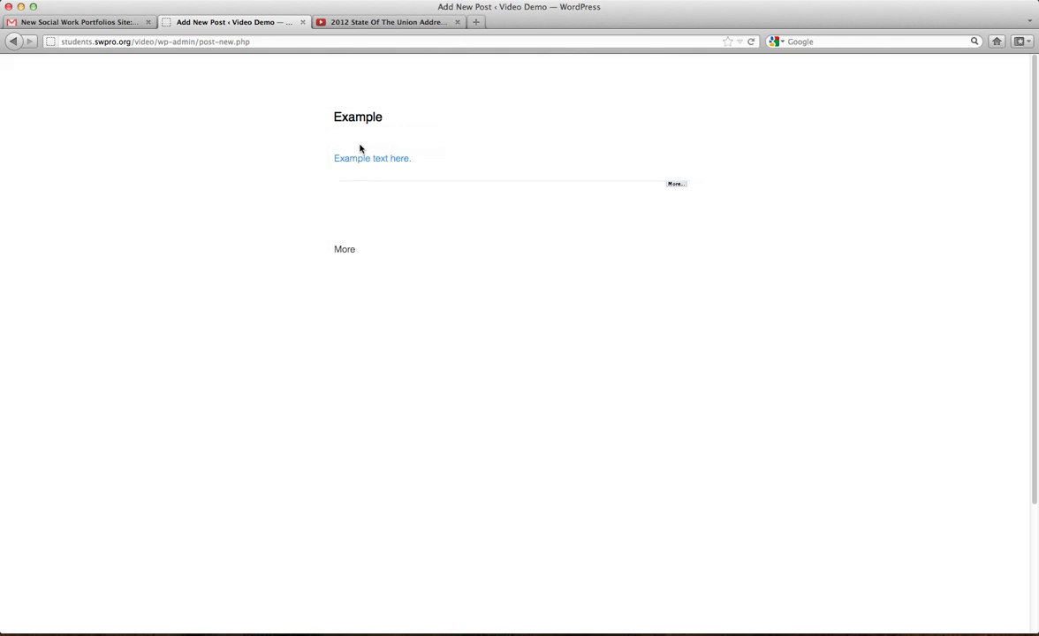
Exit fullscreen so the Example draft, with its link and More break, shows in the regular editor.
{"action": "left_click", "coordinate": [378, 214]}
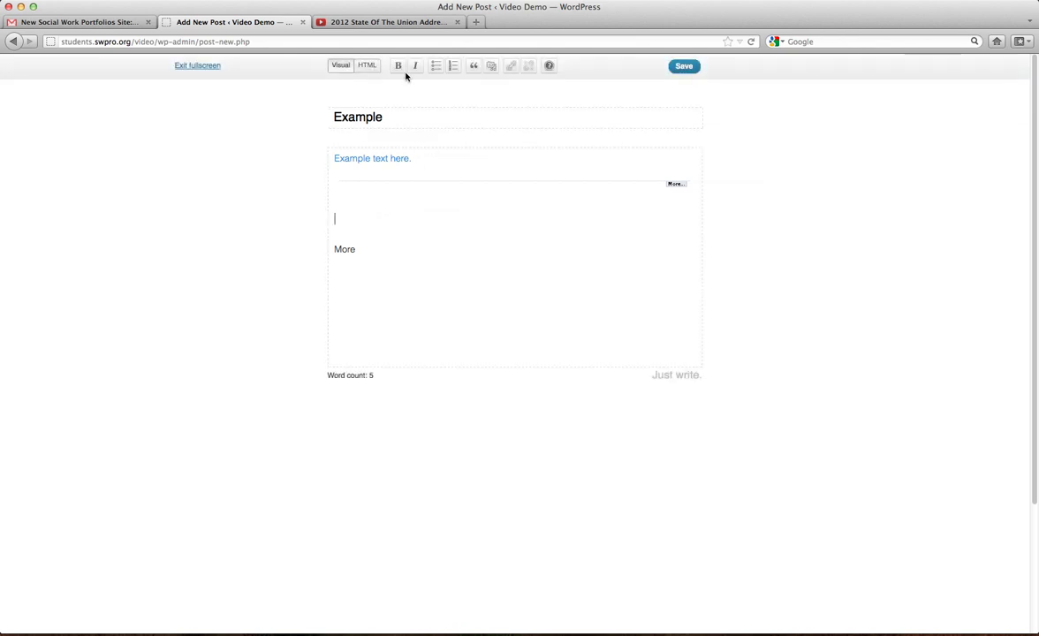
{"action": "left_click", "coordinate": [189, 67]}
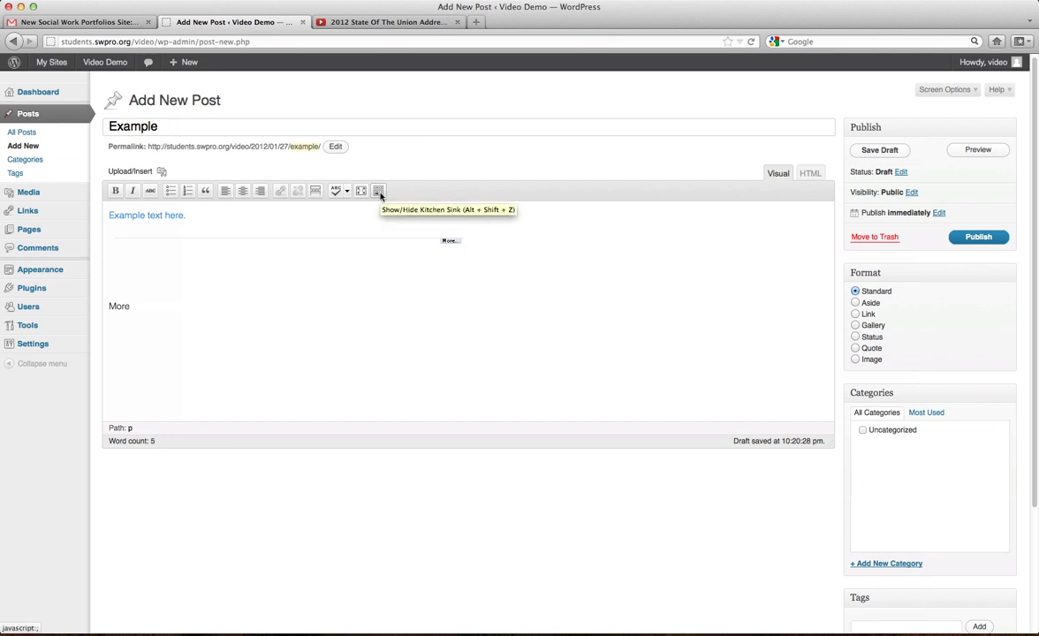
Show the extended formatting row and make the word More a Heading 1.
{"action": "left_click", "coordinate": [378, 191]}
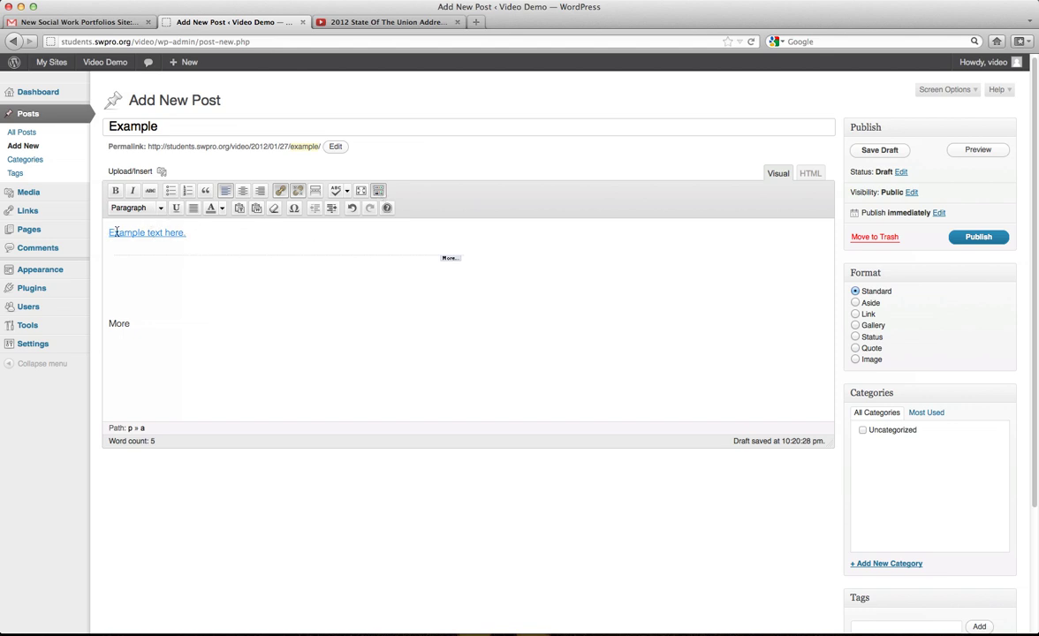
{"action": "left_click_drag", "start_coordinate": [137, 331], "coordinate": [97, 317]}
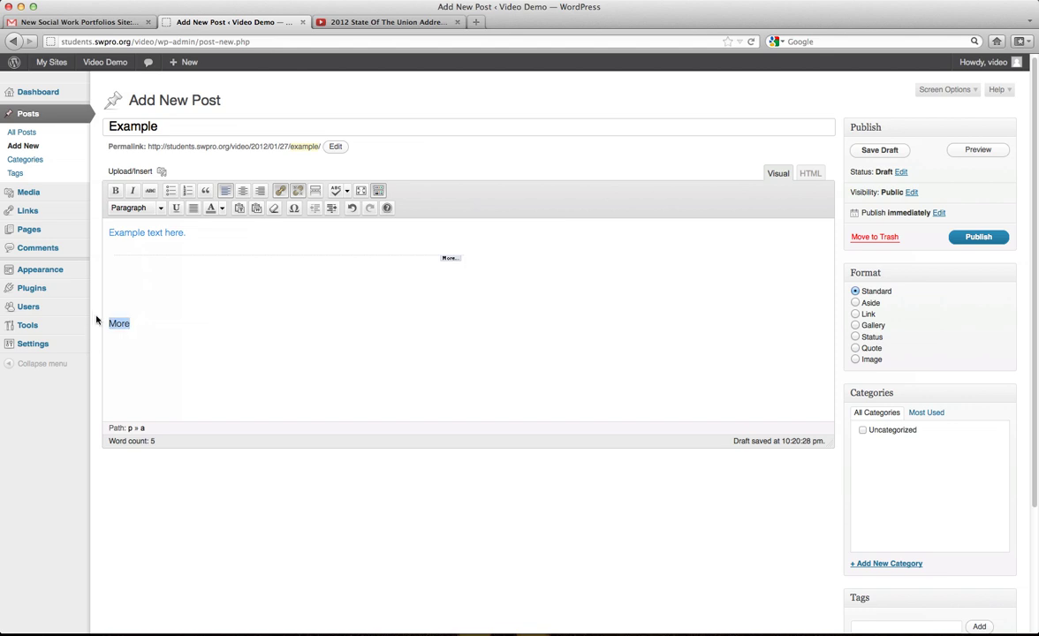
{"action": "left_click", "coordinate": [162, 207]}
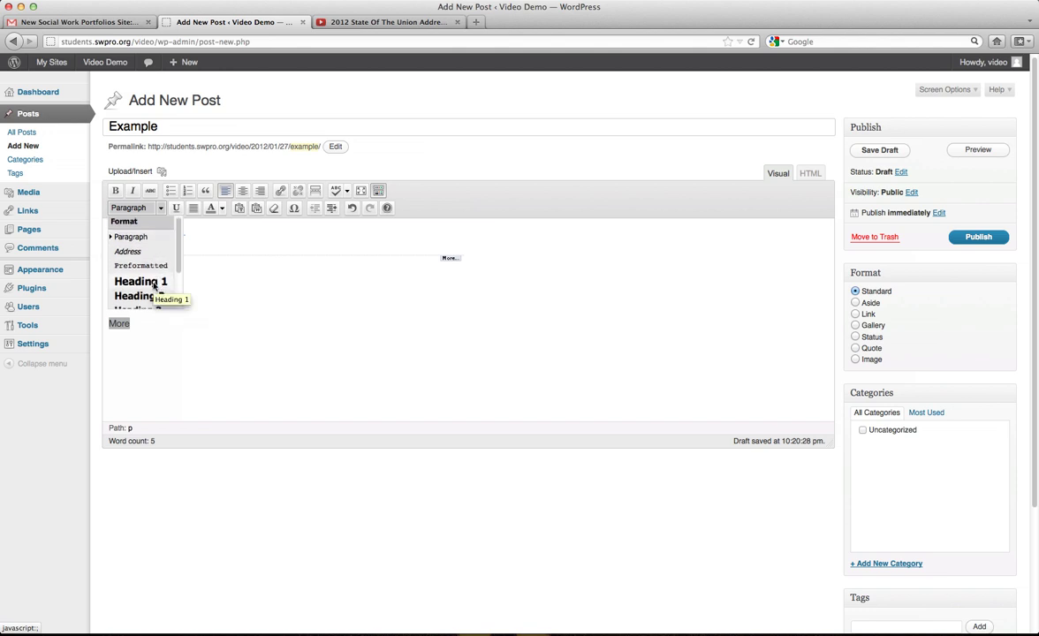
{"action": "scroll", "coordinate": [153, 285], "scroll_direction": "down", "scroll_amount": 3}
{"action": "scroll", "coordinate": [153, 286], "scroll_direction": "up", "scroll_amount": 3}
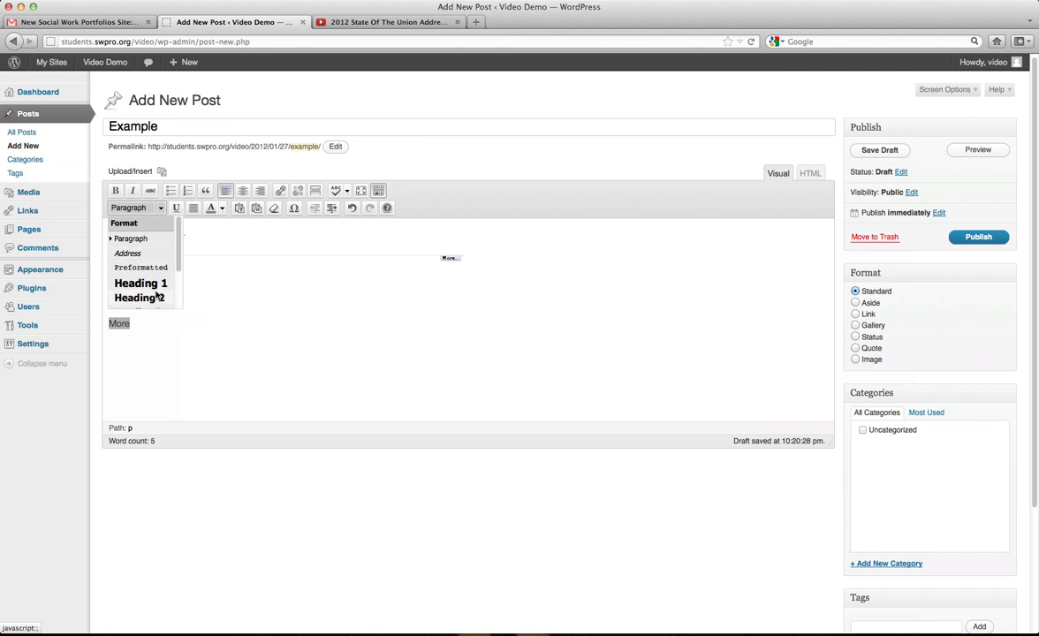
{"action": "scroll", "coordinate": [150, 283], "scroll_direction": "down", "scroll_amount": 3}
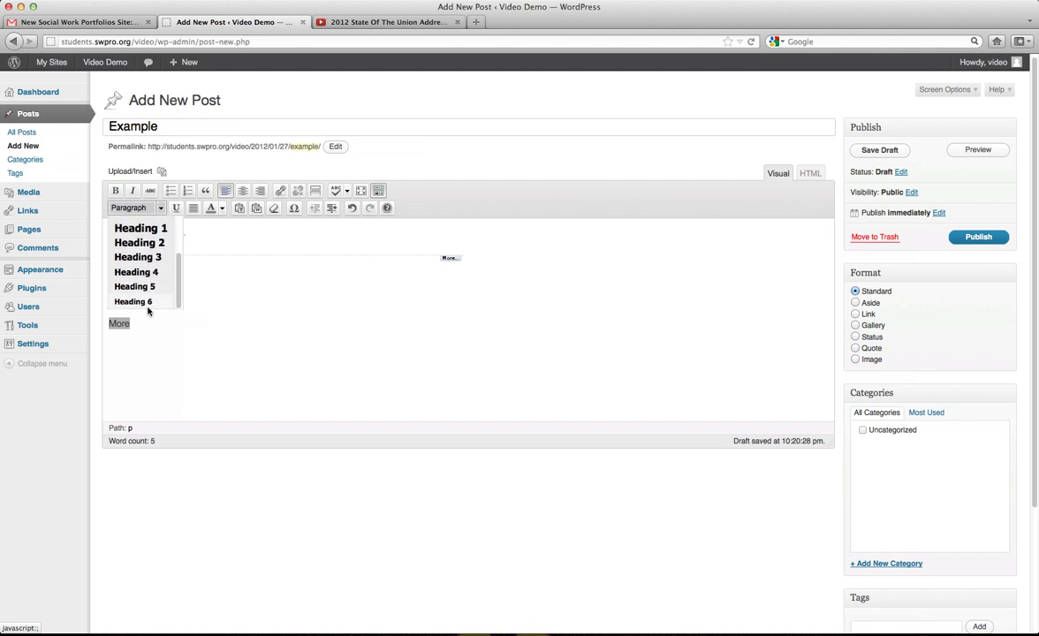
{"action": "scroll", "coordinate": [150, 296], "scroll_direction": "up", "scroll_amount": 3}
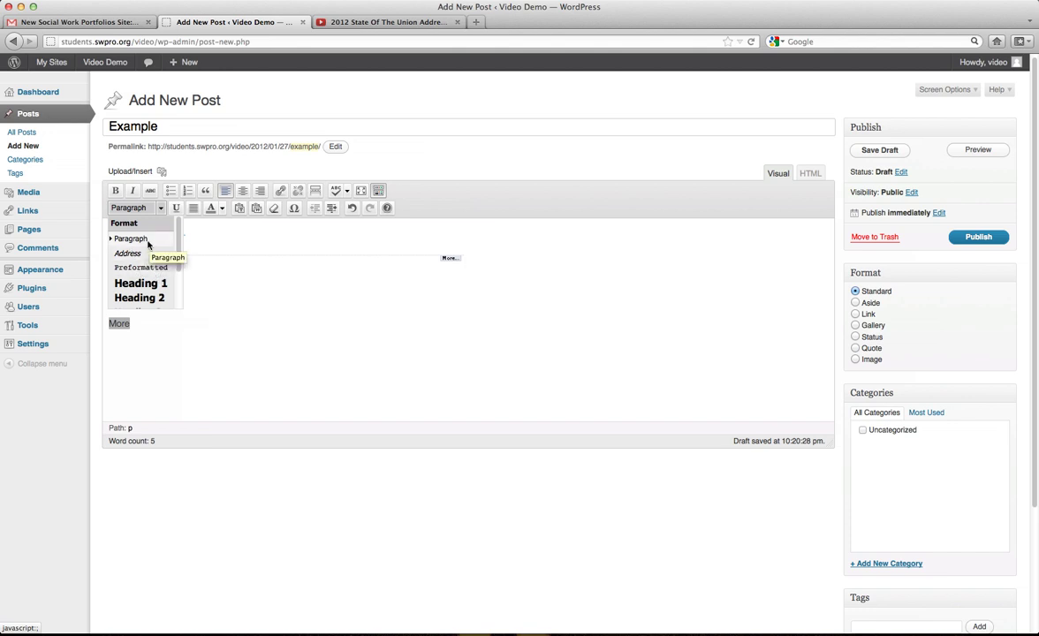
{"action": "scroll", "coordinate": [147, 245], "scroll_direction": "down", "scroll_amount": 3}
{"action": "scroll", "coordinate": [142, 242], "scroll_direction": "up", "scroll_amount": 3}
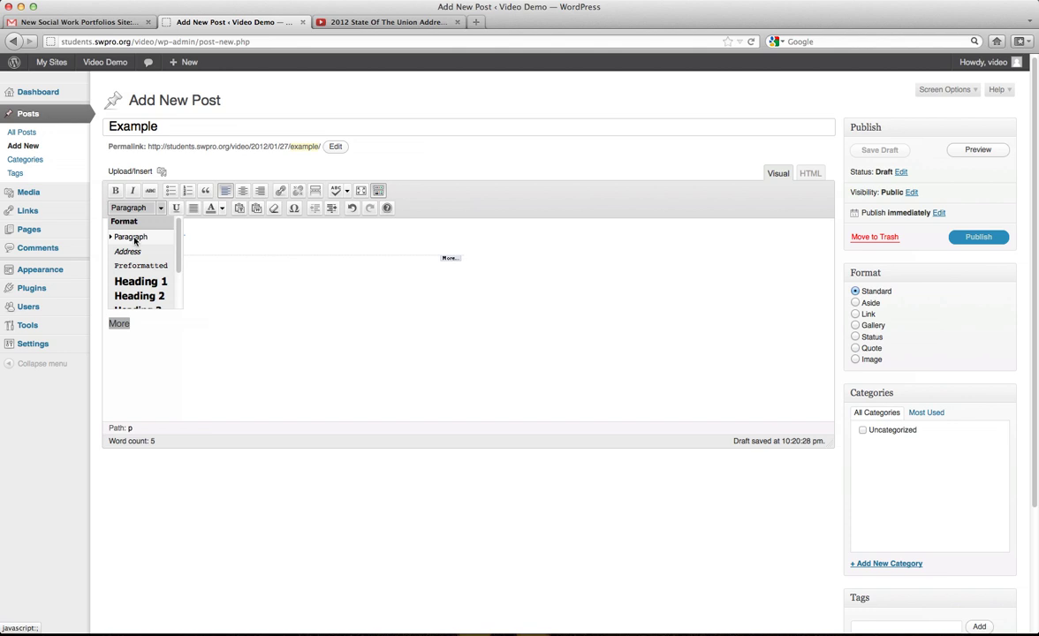
{"action": "left_click", "coordinate": [138, 282]}
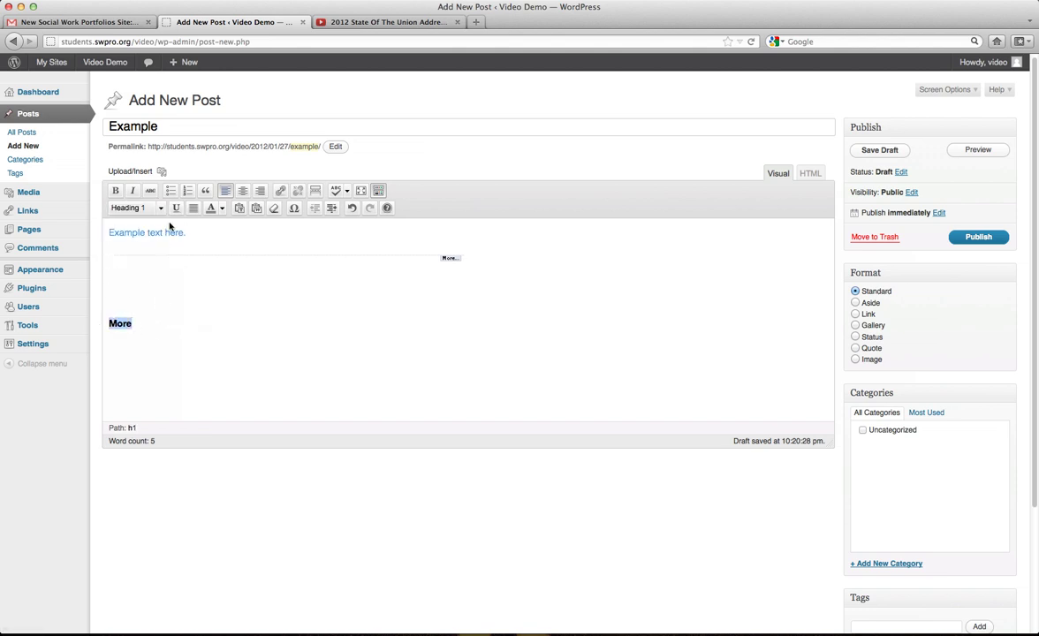
Switch More to Heading 2, then back to a normal paragraph.
{"action": "left_click", "coordinate": [160, 208]}
{"action": "left_click", "coordinate": [153, 293]}
{"action": "left_click", "coordinate": [156, 209]}
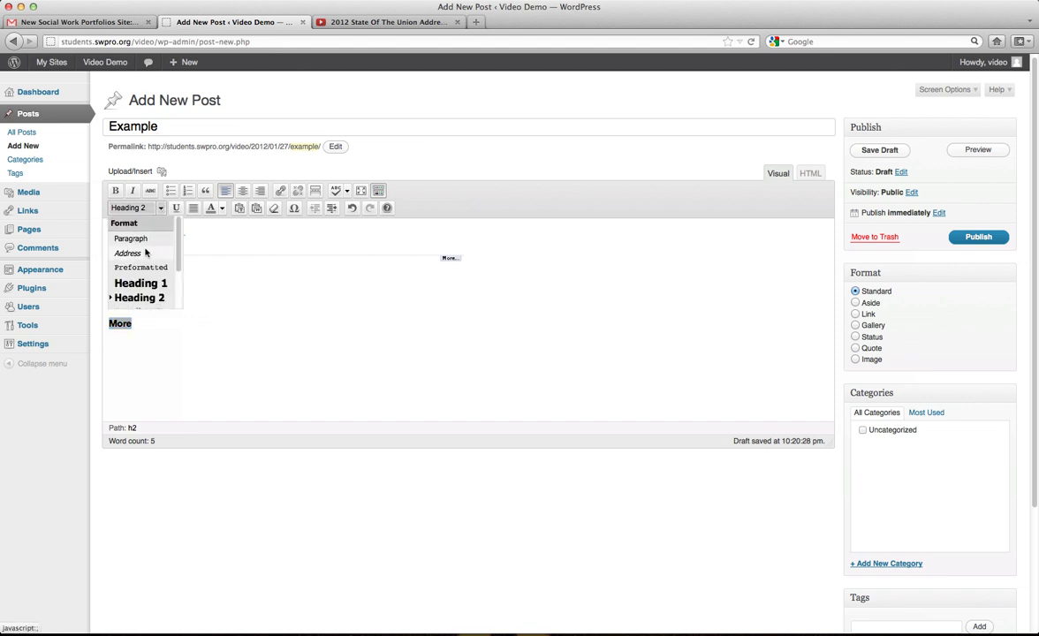
{"action": "left_click", "coordinate": [136, 239]}
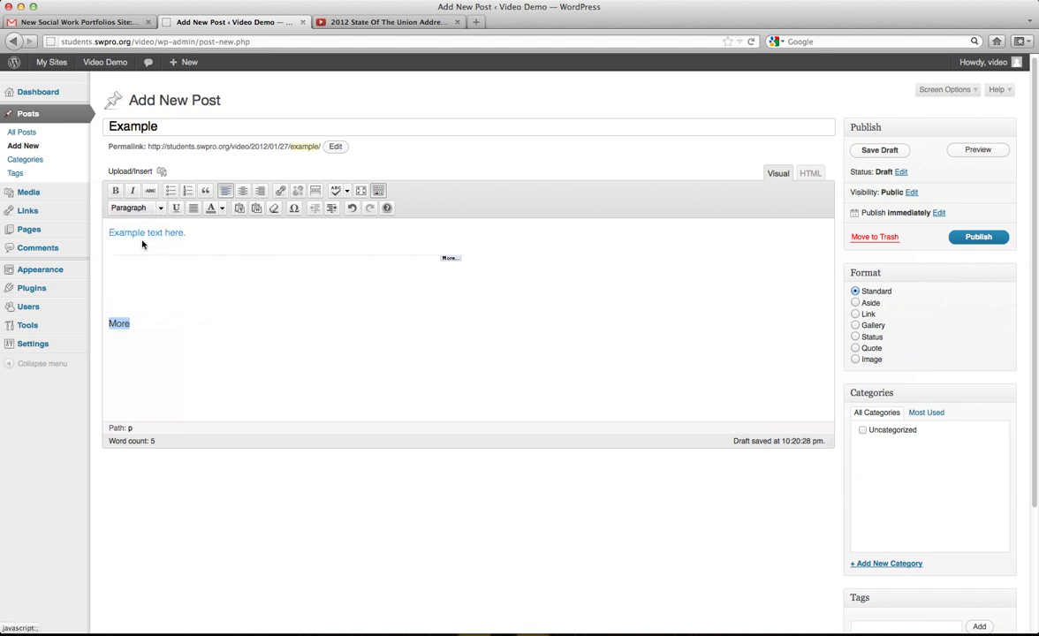
{"action": "left_click", "coordinate": [225, 313]}
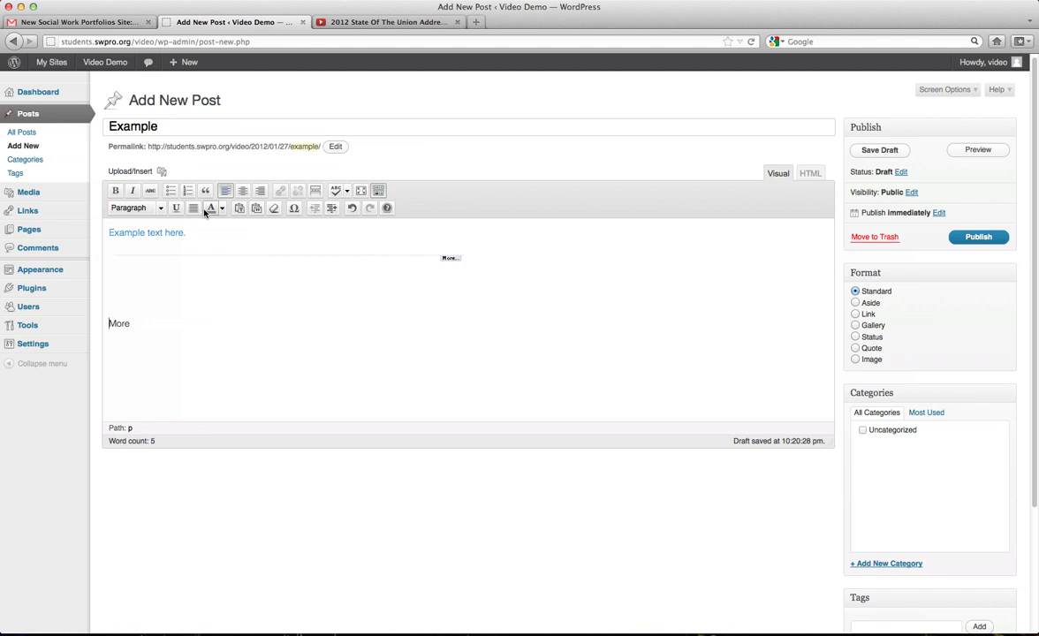
Colour the word More red, then yellow, then a dark text colour.
{"action": "left_click_drag", "start_coordinate": [131, 323], "coordinate": [107, 324]}
{"action": "left_click", "coordinate": [221, 207]}
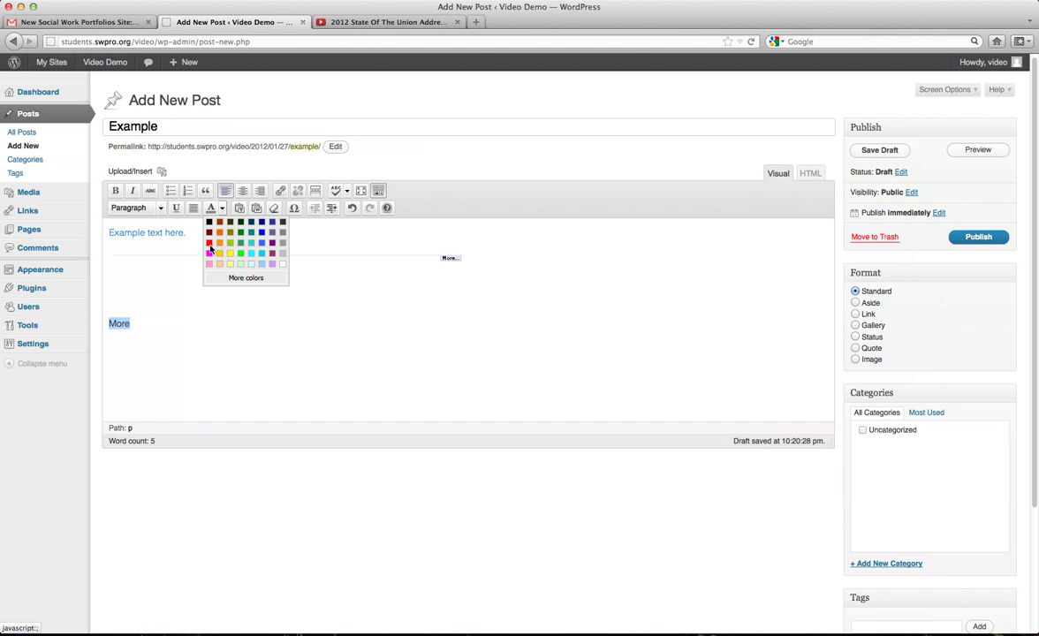
{"action": "left_click", "coordinate": [210, 242]}
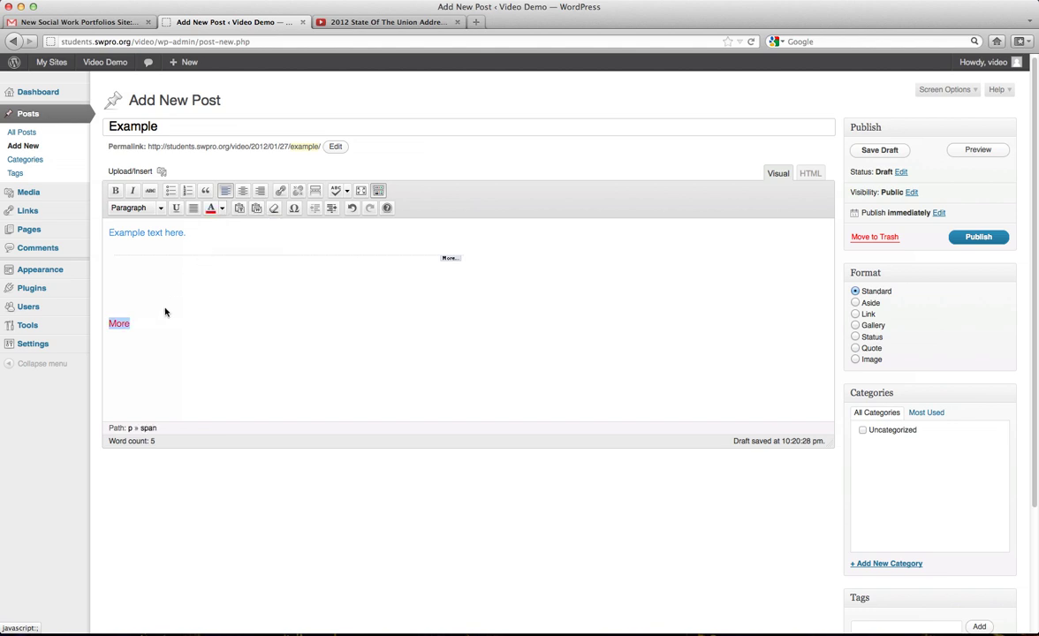
{"action": "left_click", "coordinate": [222, 209]}
{"action": "left_click", "coordinate": [231, 254]}
{"action": "left_click", "coordinate": [222, 208]}
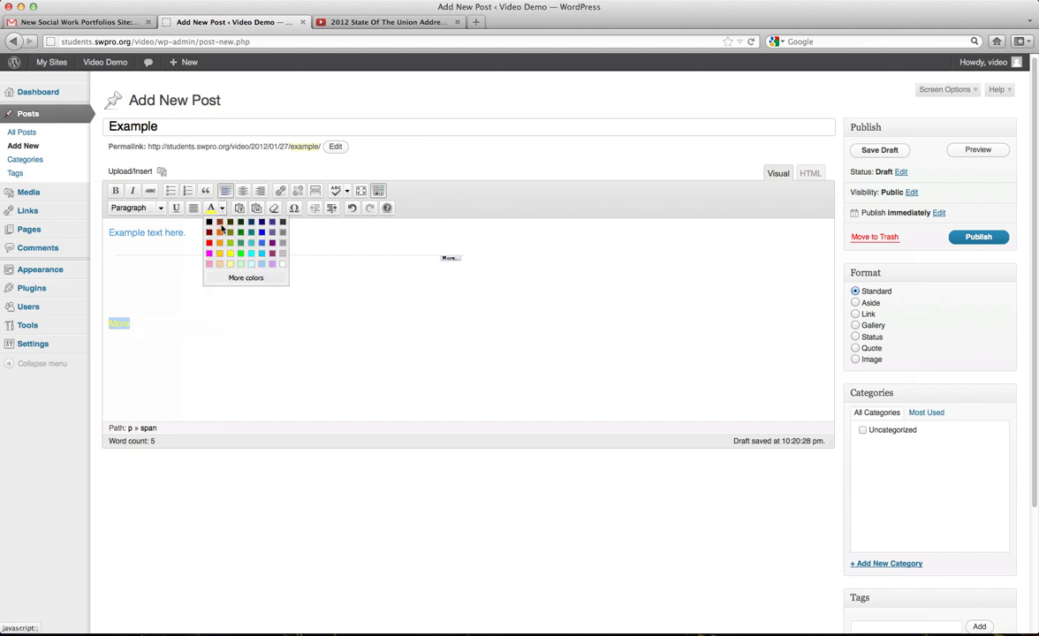
{"action": "left_click", "coordinate": [210, 228]}
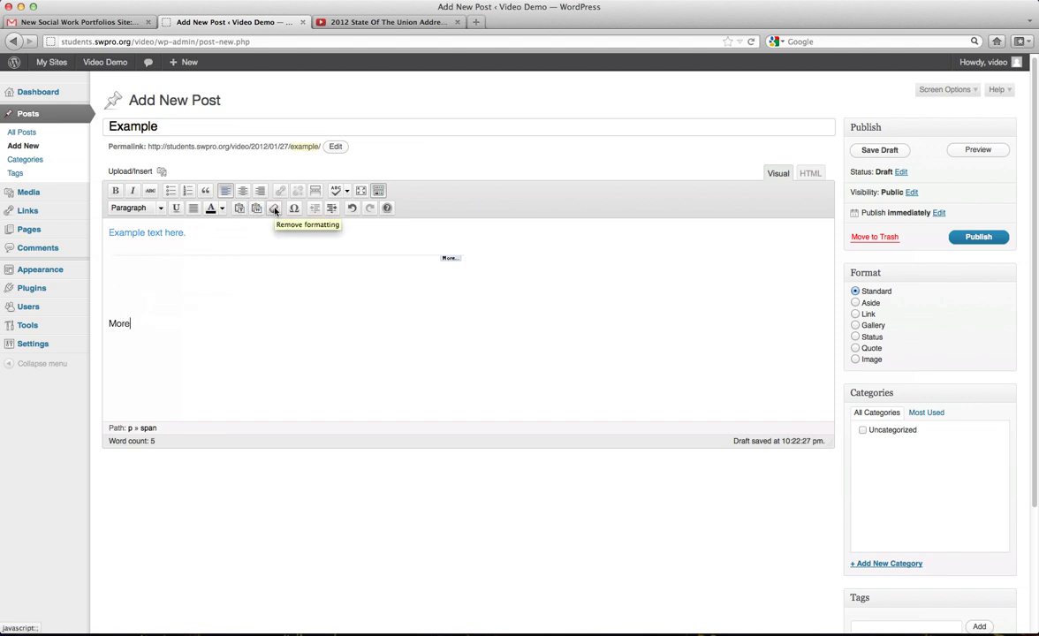
Insert the special character è on the empty line above More.
{"action": "left_click", "coordinate": [133, 282]}
{"action": "left_click", "coordinate": [294, 208]}
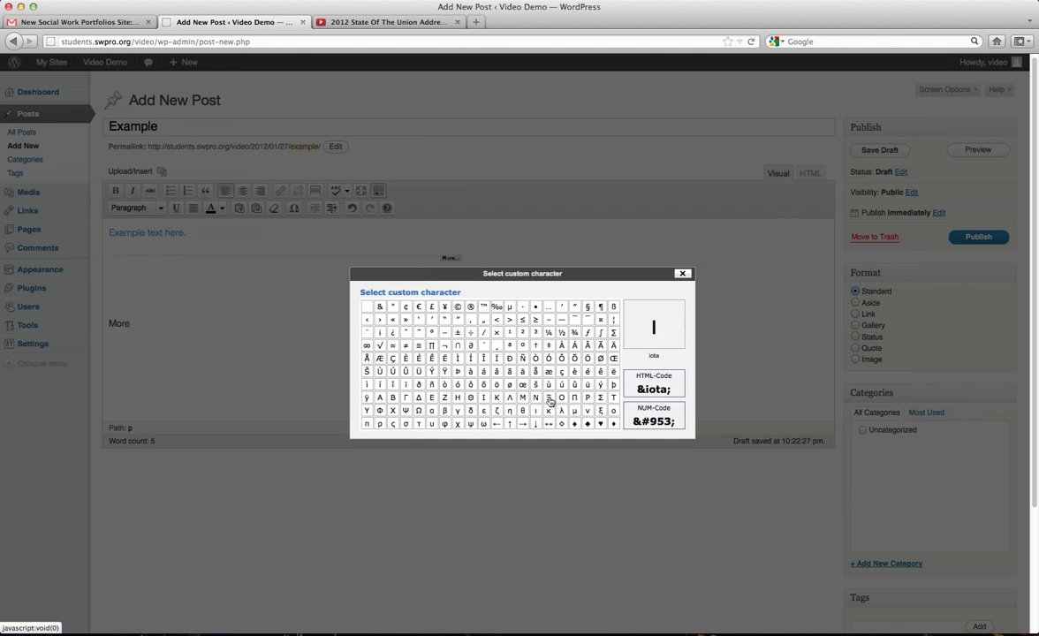
{"action": "left_click", "coordinate": [575, 372]}
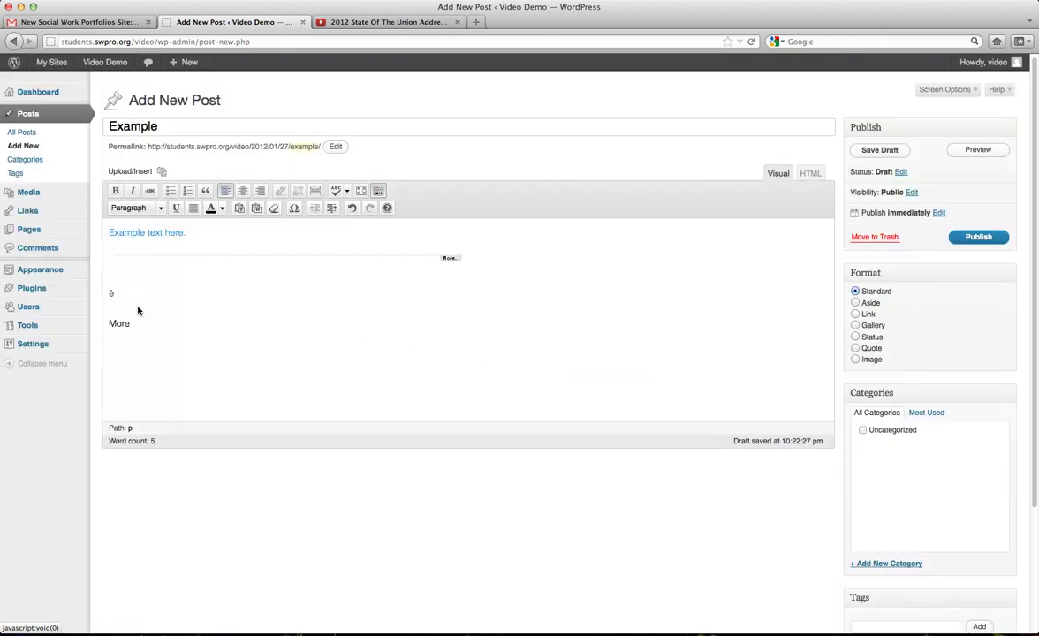
{"action": "left_click_drag", "start_coordinate": [137, 305], "coordinate": [99, 265]}
{"action": "left_click", "coordinate": [241, 294]}
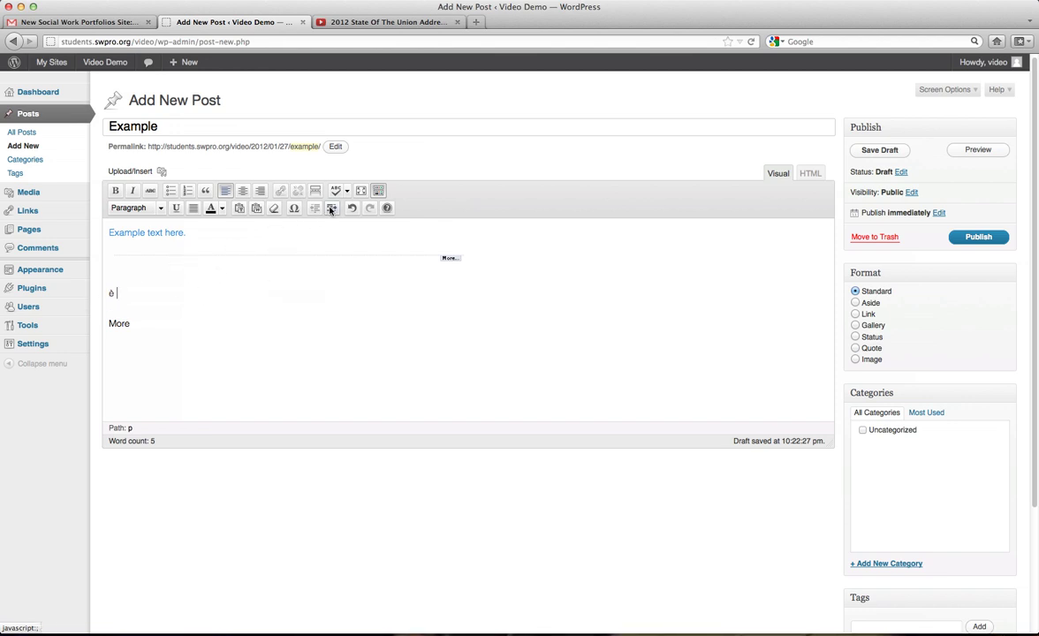
Indent the More line, then outdent it back to the margin.
{"action": "left_click", "coordinate": [111, 323]}
{"action": "left_click", "coordinate": [330, 208]}
{"action": "left_click", "coordinate": [316, 208]}
Tag the post with blog and example and file it under Uncategorized.
{"action": "scroll", "coordinate": [963, 299], "scroll_direction": "down", "scroll_amount": 4}
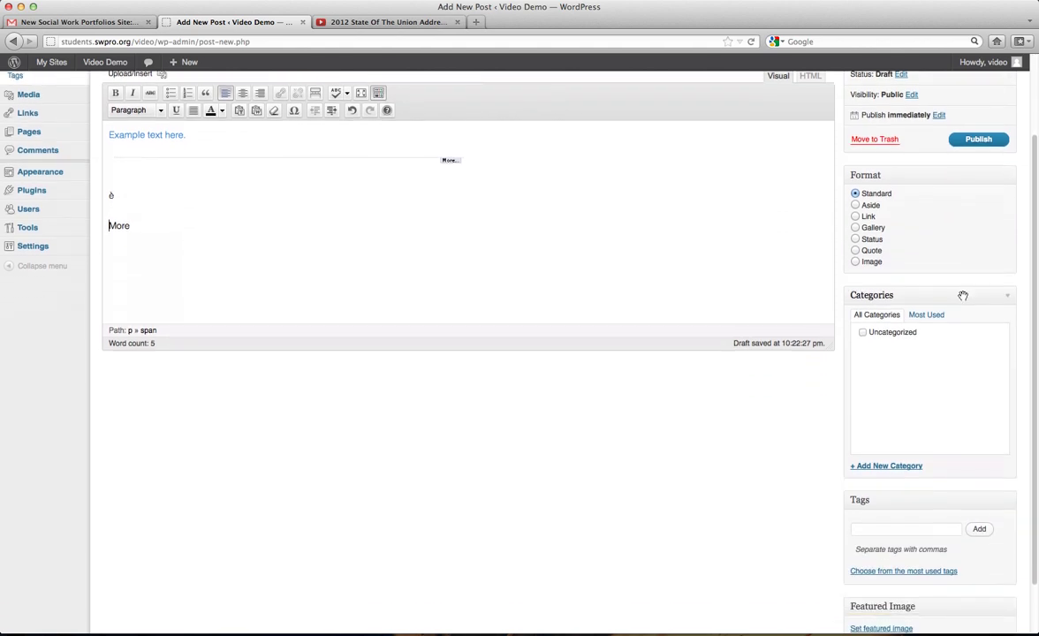
{"action": "scroll", "coordinate": [936, 352], "scroll_direction": "up", "scroll_amount": 3}
{"action": "scroll", "coordinate": [936, 352], "scroll_direction": "down", "scroll_amount": 2}
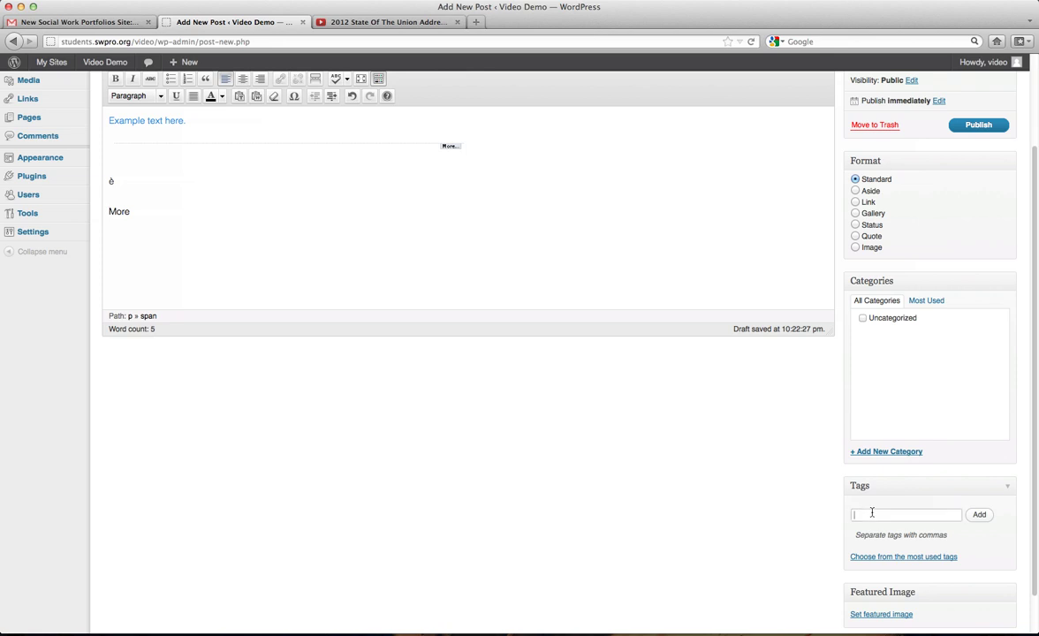
{"action": "scroll", "coordinate": [912, 478], "scroll_direction": "down", "scroll_amount": 2}
{"action": "left_click", "coordinate": [865, 470]}
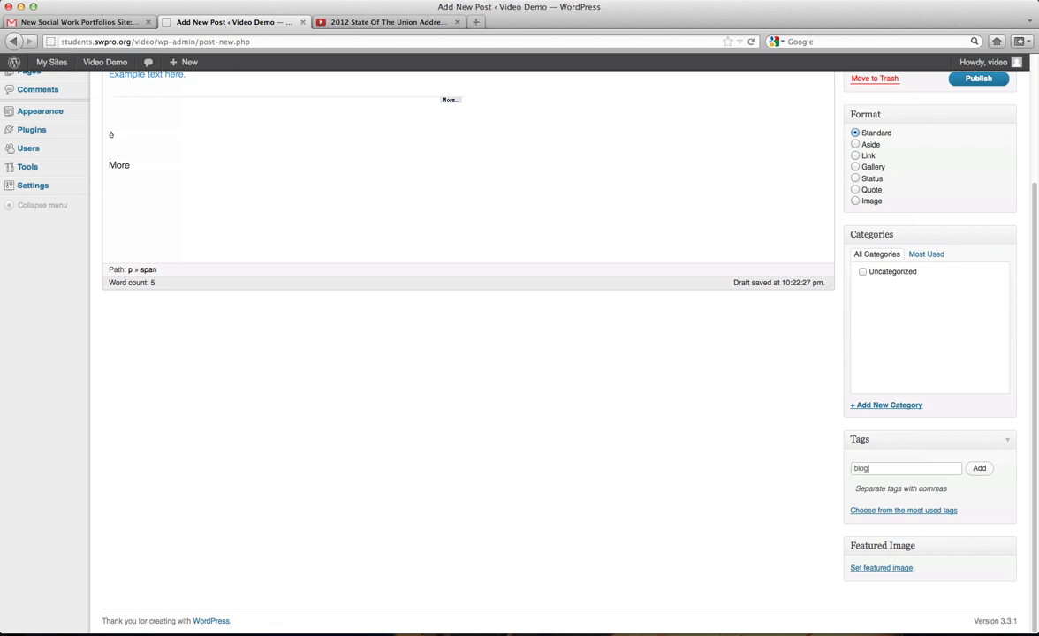
{"action": "key", "text": "Return"}
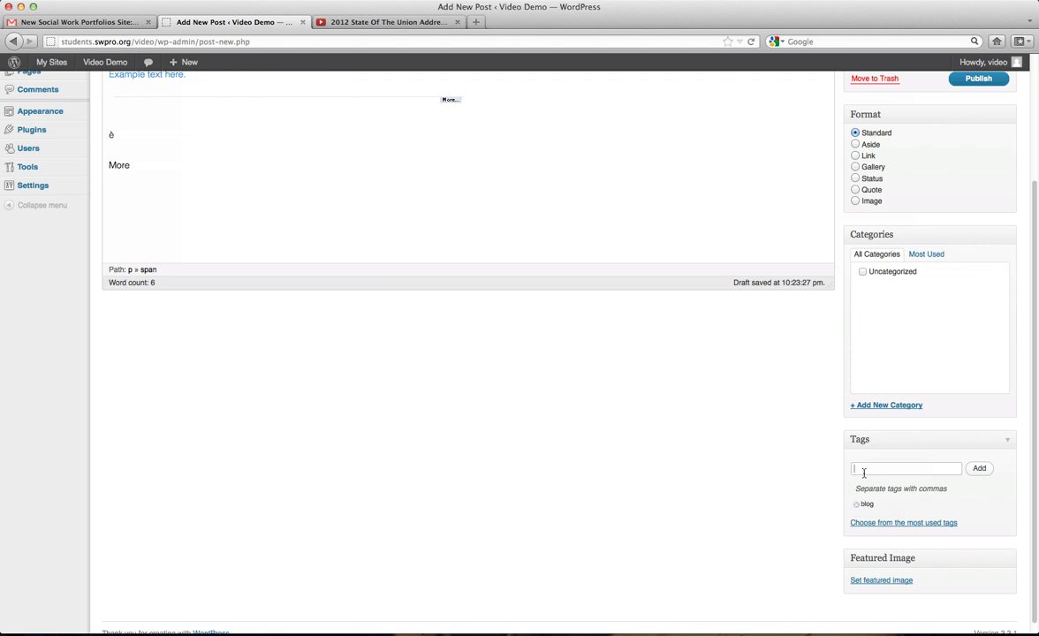
{"action": "key", "text": "Return"}
{"action": "scroll", "coordinate": [868, 499], "scroll_direction": "up", "scroll_amount": 5}
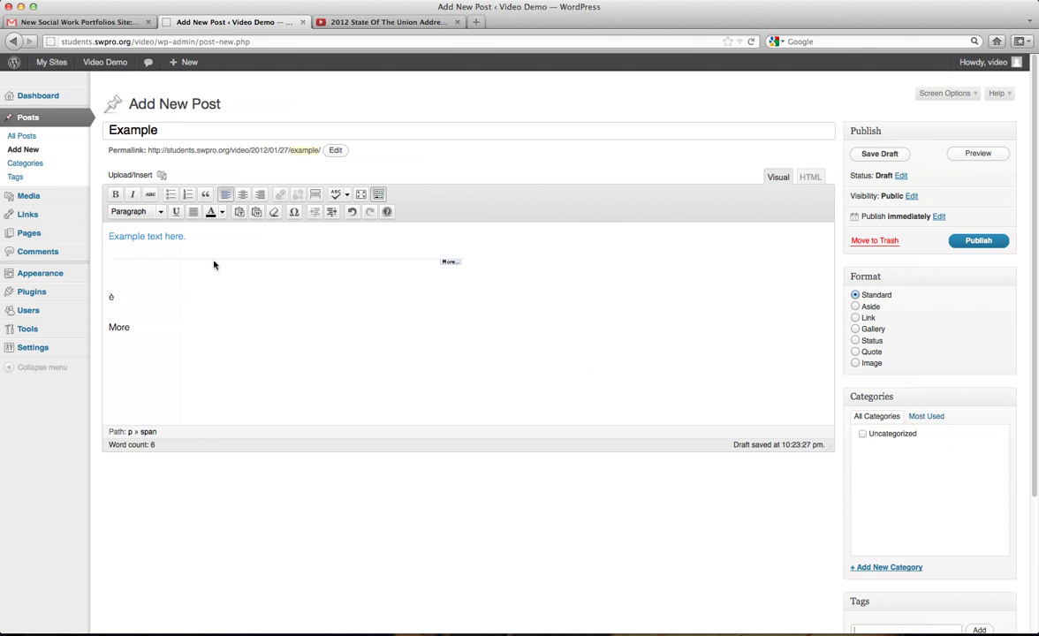
{"action": "left_click", "coordinate": [862, 434]}
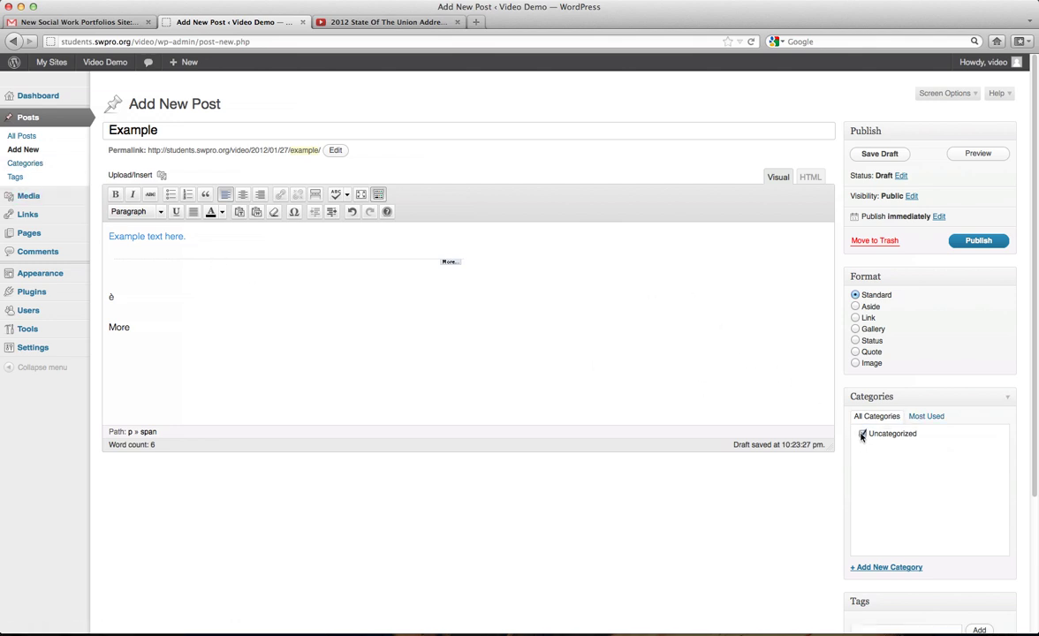
Publish the Example post and open its live page in a new tab.
{"action": "left_click", "coordinate": [977, 241]}
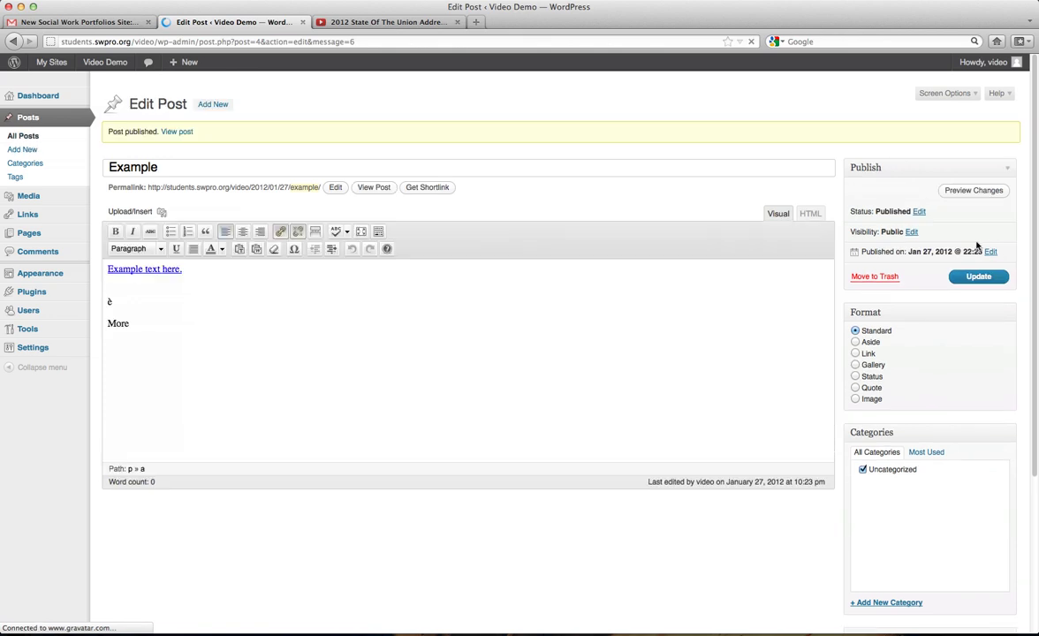
{"action": "right_click", "coordinate": [178, 132]}
{"action": "left_click", "coordinate": [222, 138]}
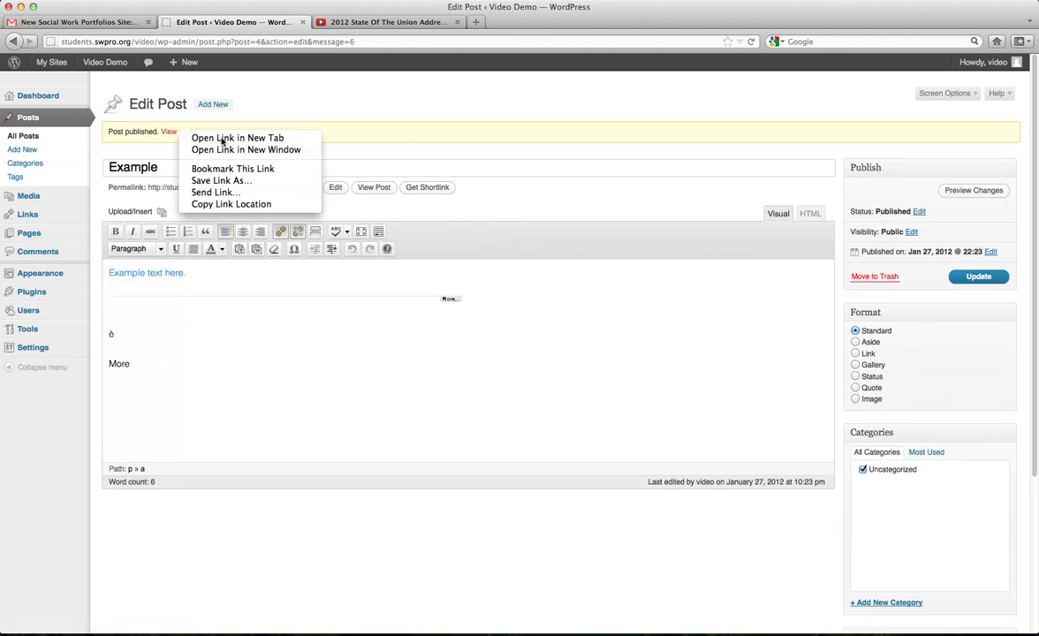
Reload the published Example post page twice, then go to the Video Demo home page.
{"action": "left_click", "coordinate": [358, 22]}
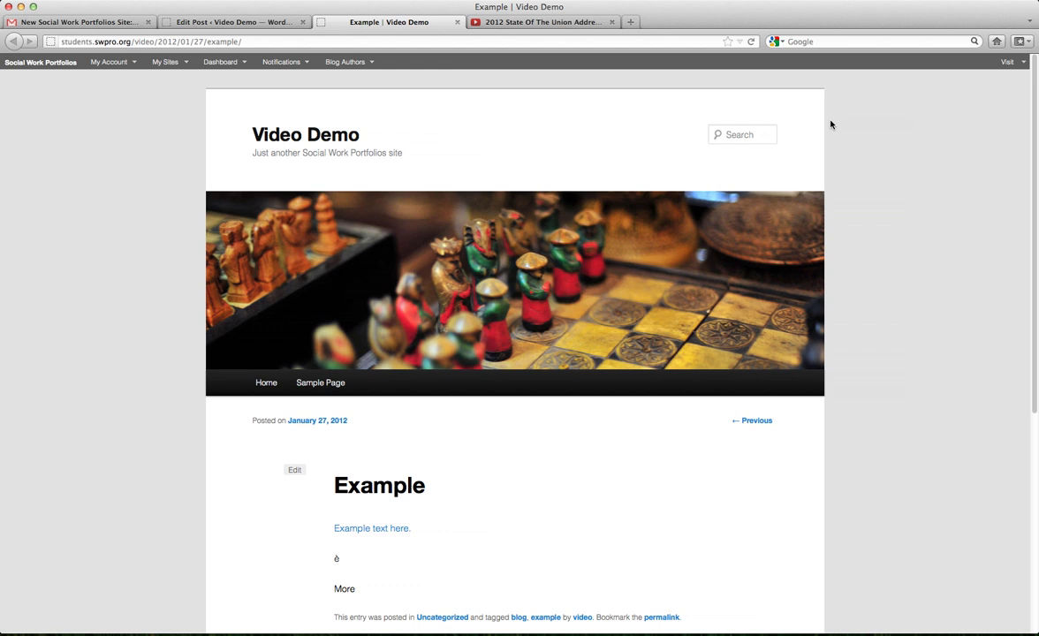
{"action": "left_click", "coordinate": [752, 41]}
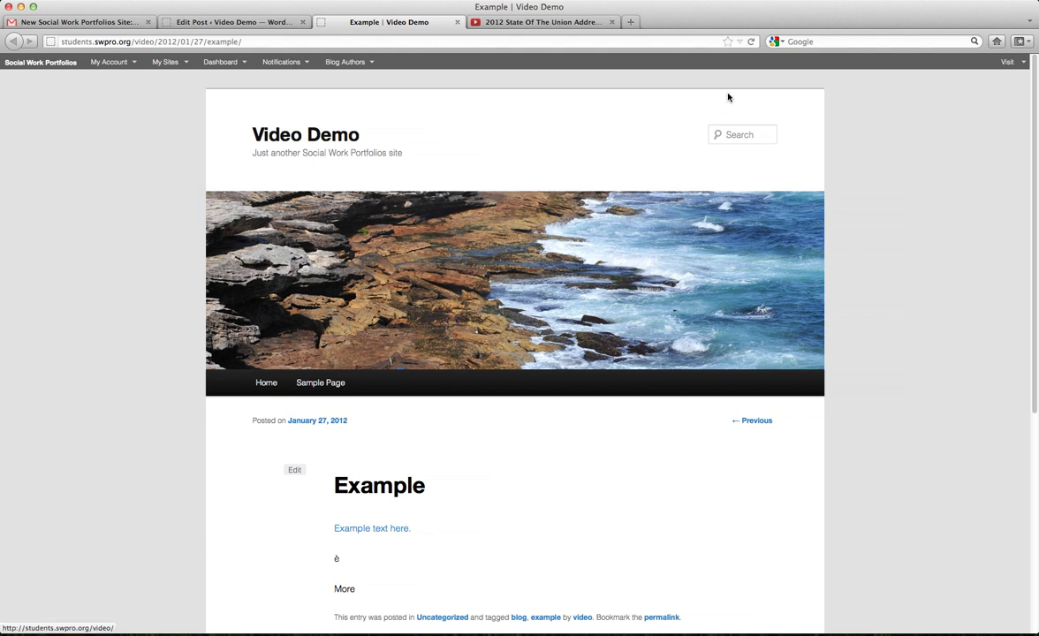
{"action": "left_click", "coordinate": [752, 42]}
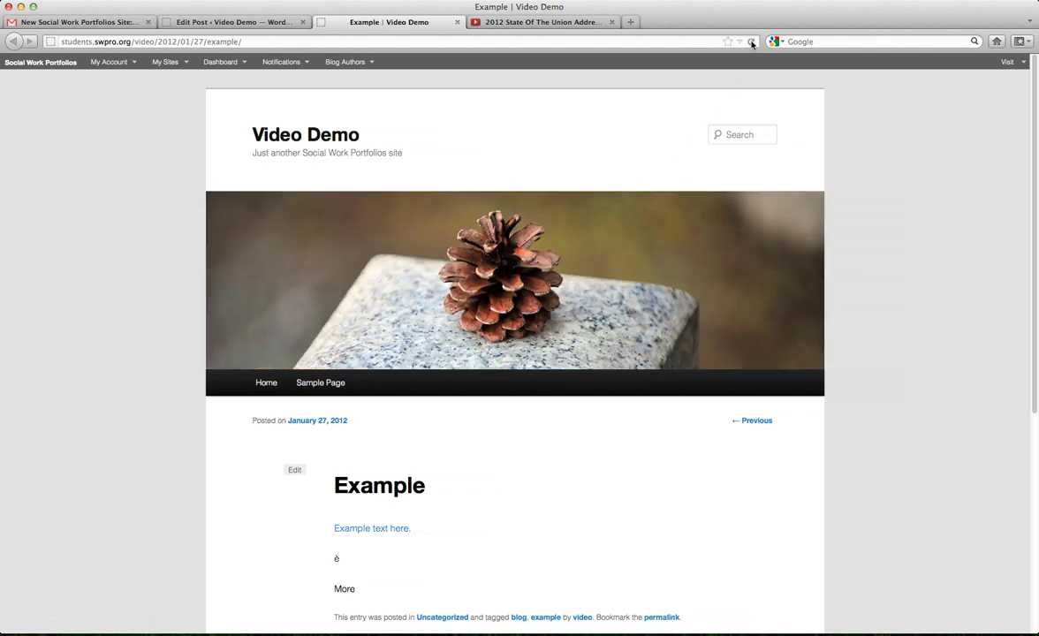
{"action": "scroll", "coordinate": [565, 232], "scroll_direction": "down", "scroll_amount": 1}
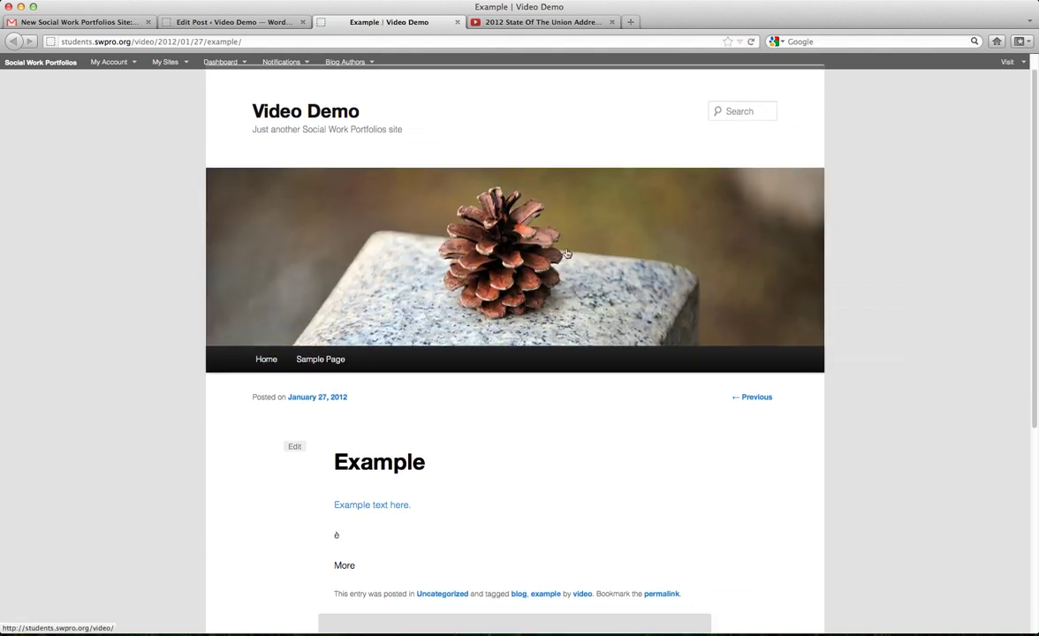
{"action": "left_click", "coordinate": [266, 361]}
{"action": "scroll", "coordinate": [439, 342], "scroll_direction": "down", "scroll_amount": 3}
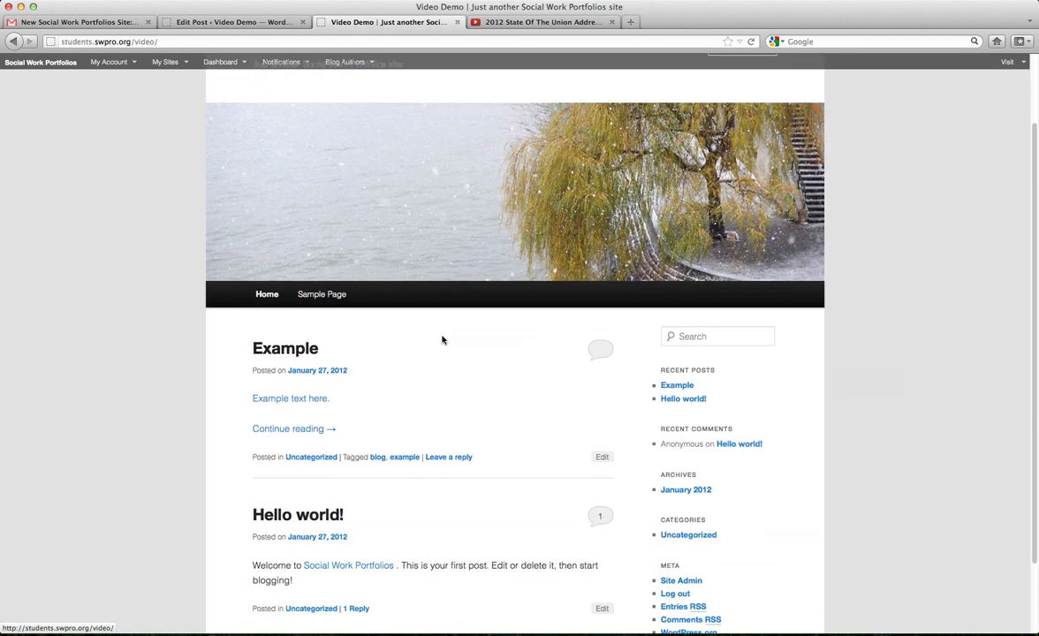
Follow the 'Example text here.' link, close the Google tab, then open the full Example post.
{"action": "scroll", "coordinate": [443, 340], "scroll_direction": "down", "scroll_amount": 3}
{"action": "scroll", "coordinate": [443, 341], "scroll_direction": "up", "scroll_amount": 6}
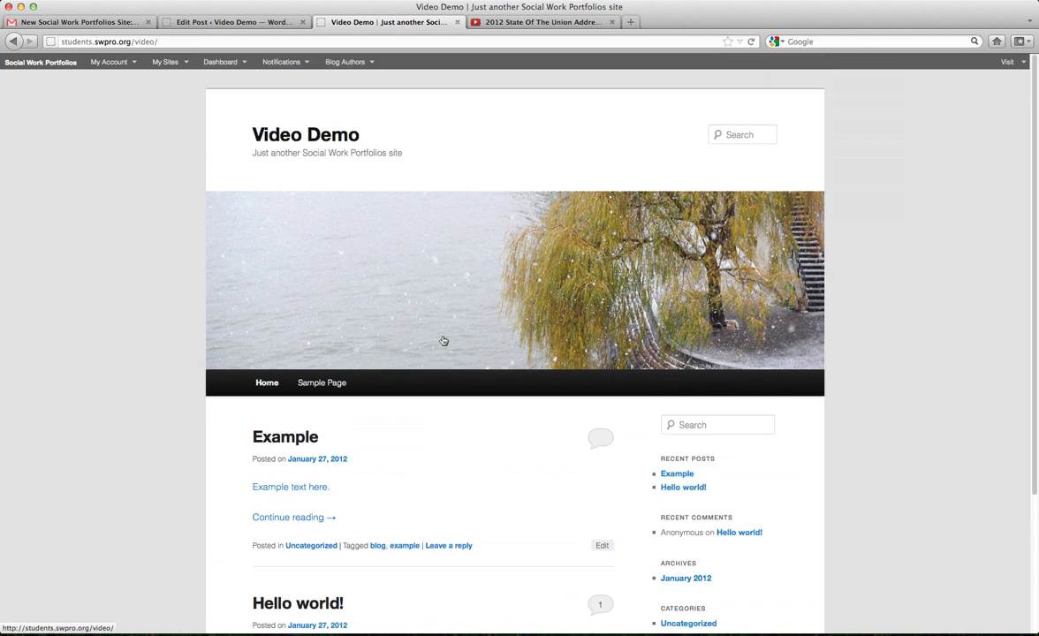
{"action": "scroll", "coordinate": [374, 457], "scroll_direction": "down", "scroll_amount": 5}
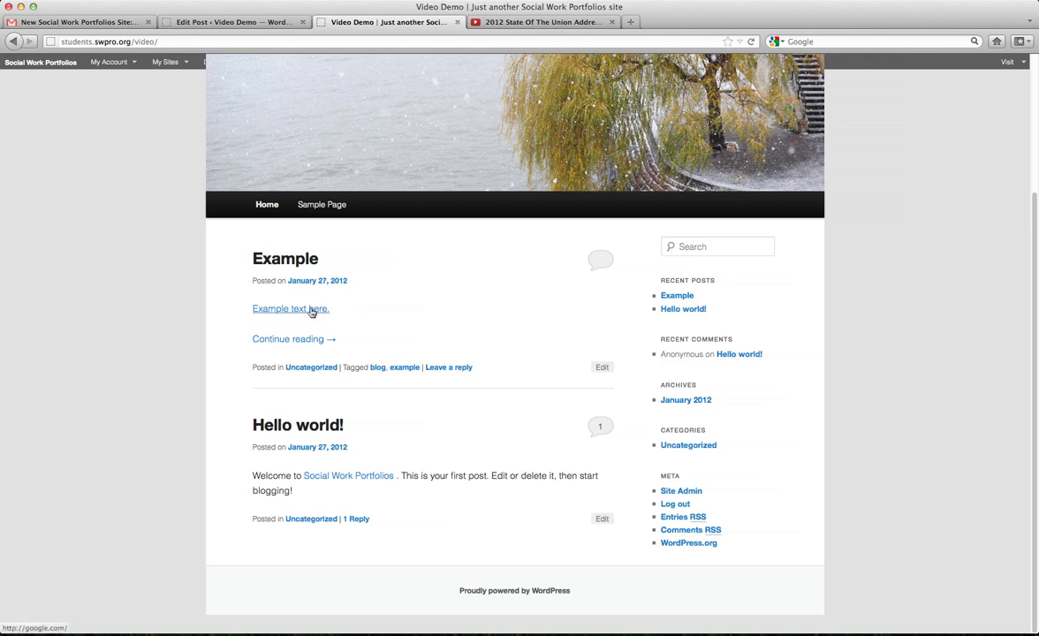
{"action": "left_click", "coordinate": [311, 310]}
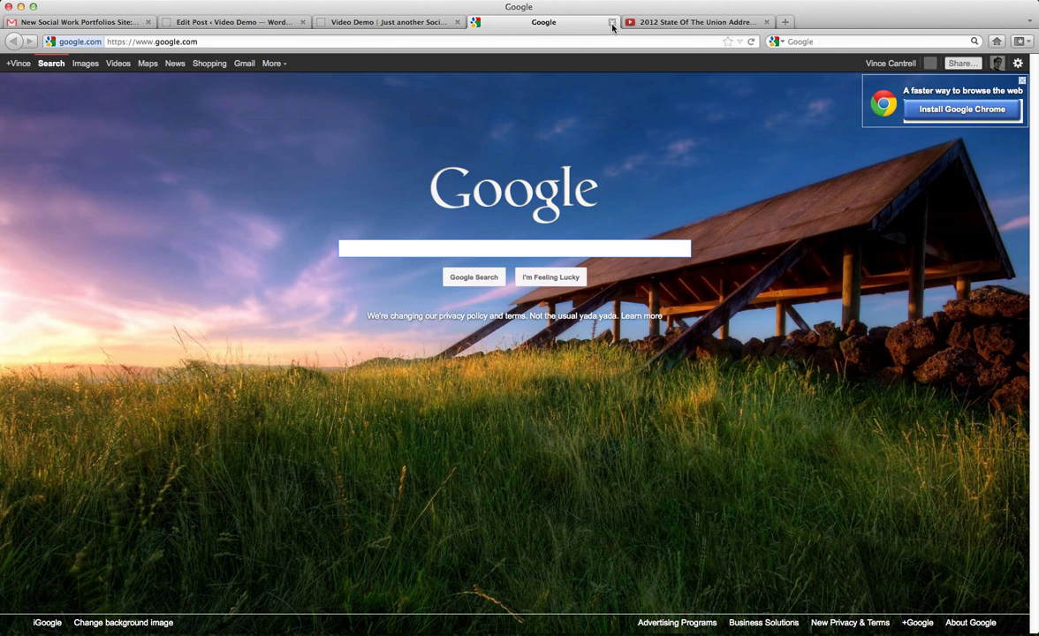
{"action": "left_click", "coordinate": [612, 22]}
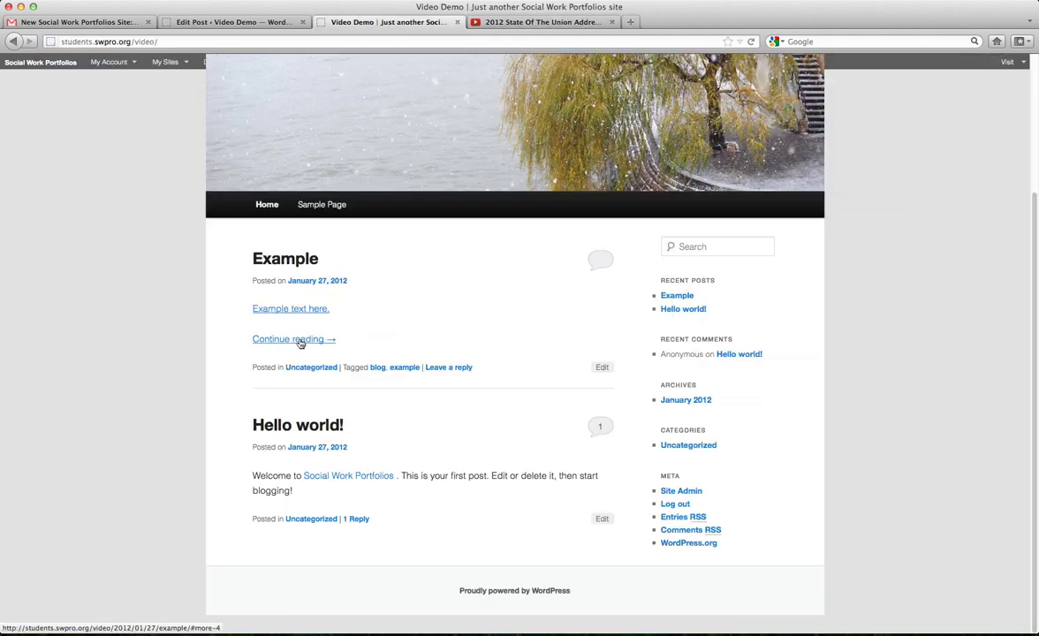
{"action": "left_click", "coordinate": [294, 343]}
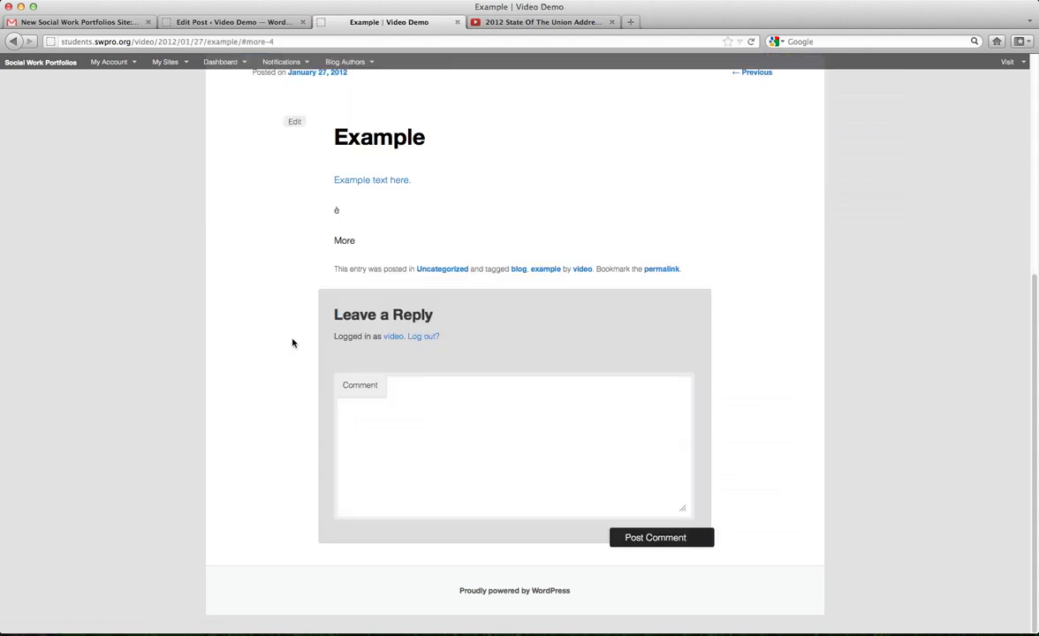
Select the è and More lines on the published post page.
{"action": "scroll", "coordinate": [360, 289], "scroll_direction": "up", "scroll_amount": 5}
{"action": "scroll", "coordinate": [359, 288], "scroll_direction": "down", "scroll_amount": 2}
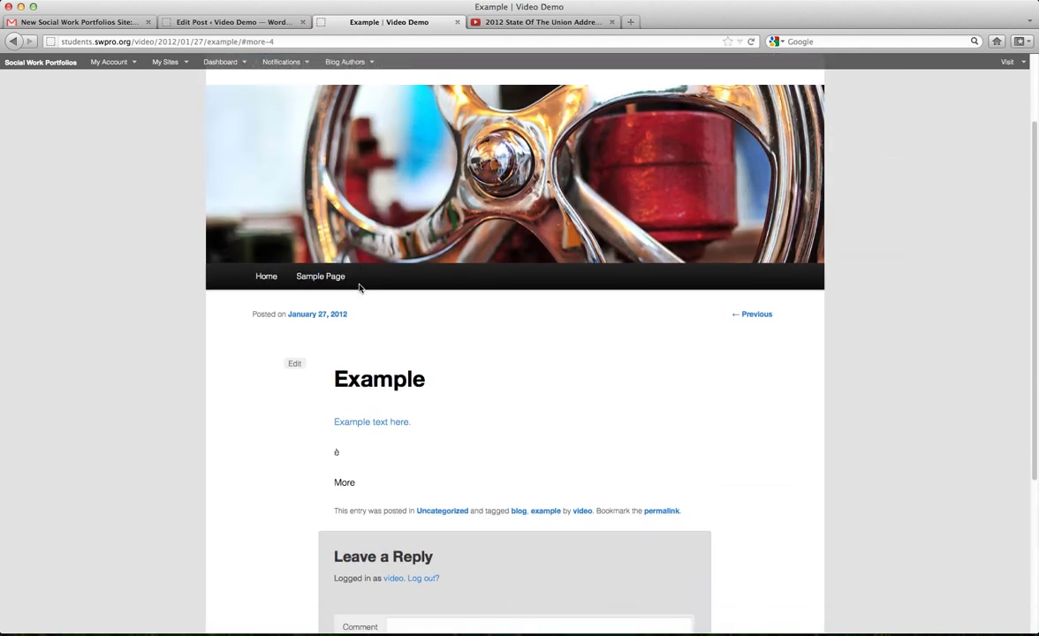
{"action": "left_click_drag", "start_coordinate": [362, 397], "coordinate": [329, 362]}
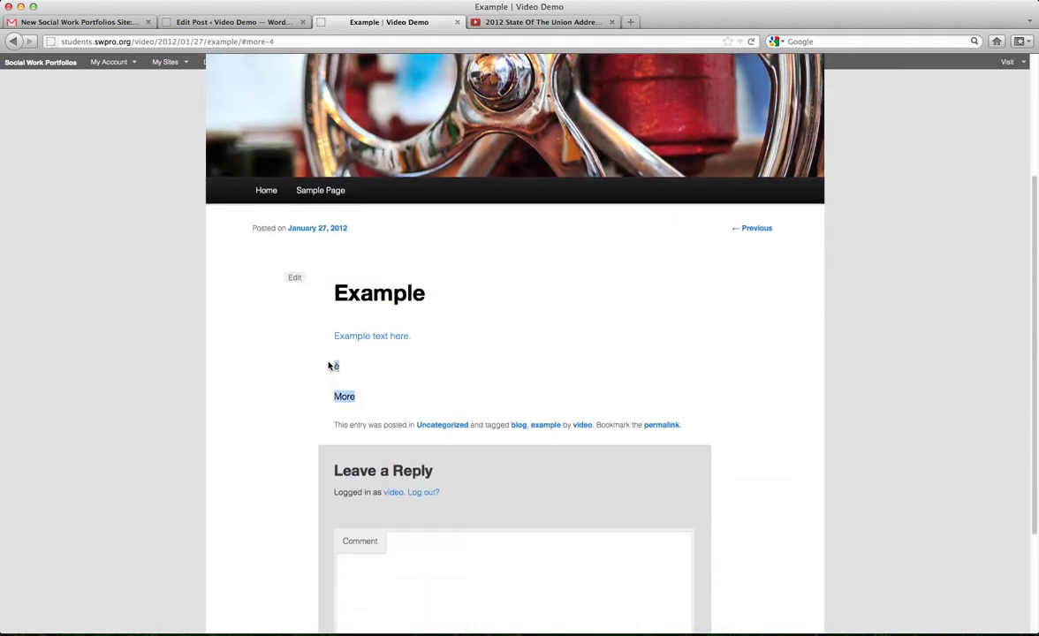
{"action": "left_click", "coordinate": [421, 395]}
{"action": "left_click_drag", "start_coordinate": [332, 364], "coordinate": [366, 405]}
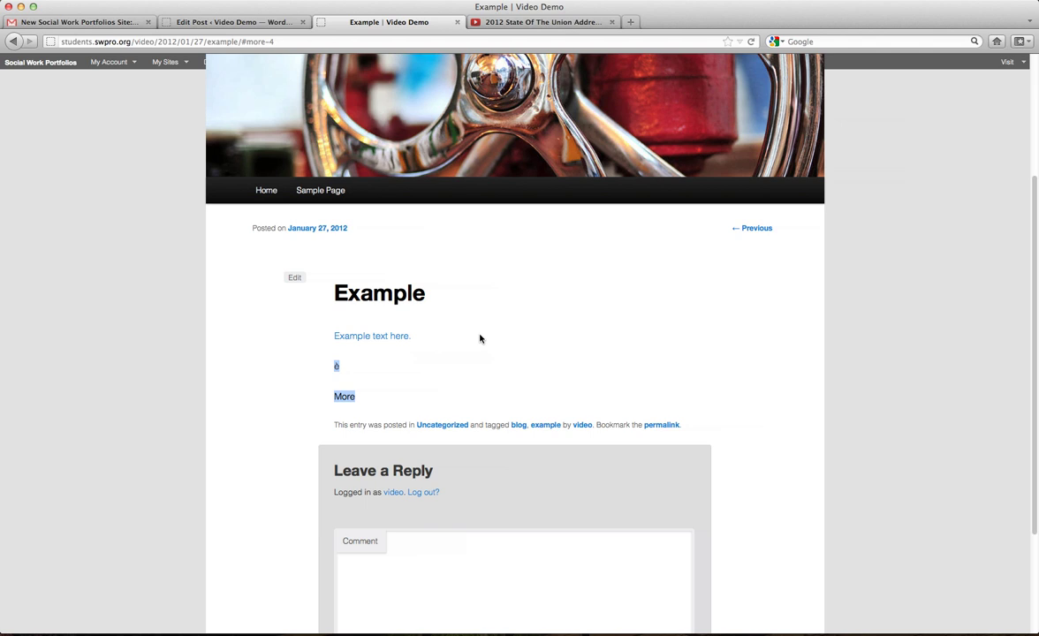
Click into the post's Comment box, then return to the Edit Post tab.
{"action": "left_click", "coordinate": [205, 24]}
{"action": "scroll", "coordinate": [632, 262], "scroll_direction": "down", "scroll_amount": 5}
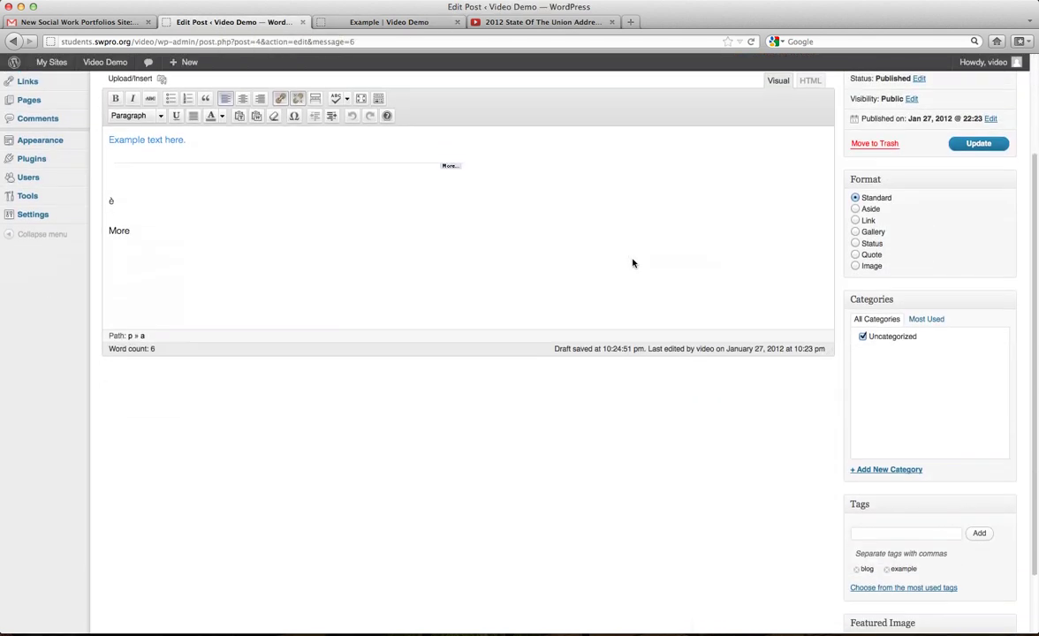
{"action": "left_click", "coordinate": [366, 29]}
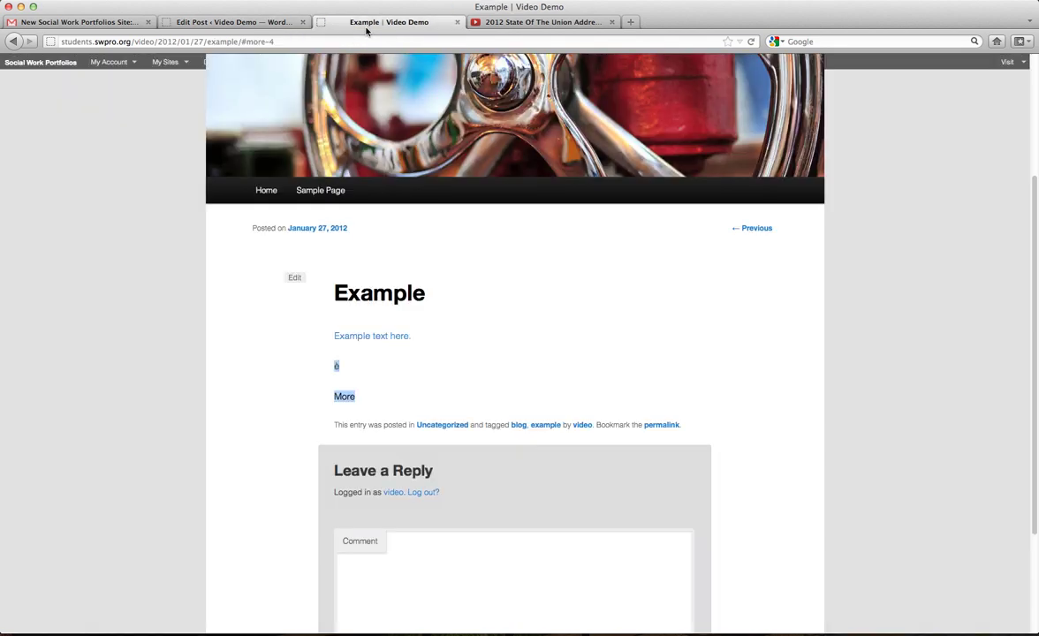
{"action": "scroll", "coordinate": [482, 404], "scroll_direction": "down", "scroll_amount": 3}
{"action": "left_click", "coordinate": [414, 475]}
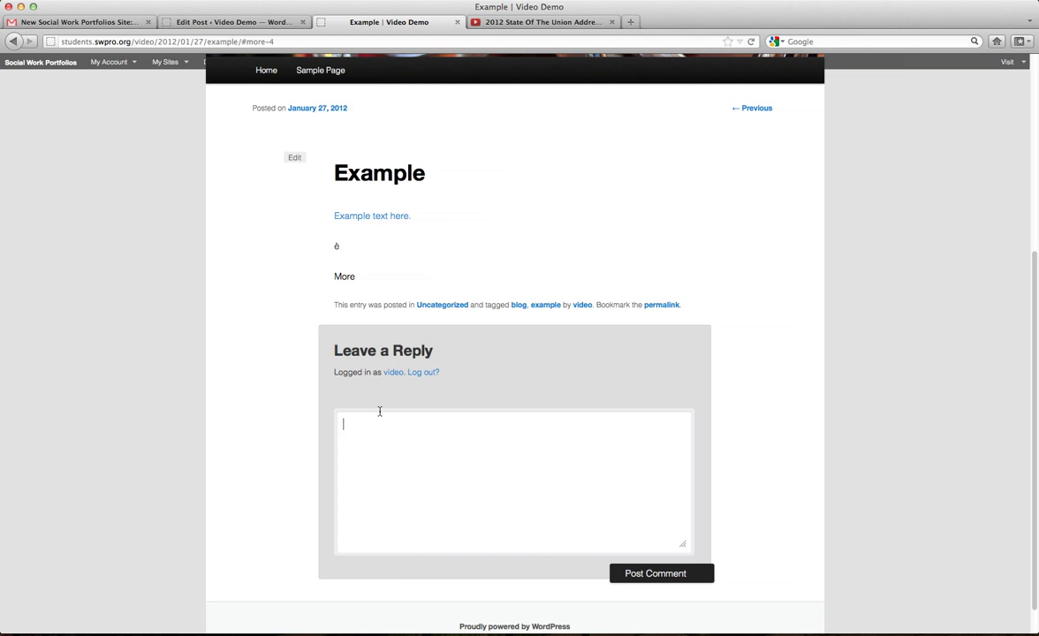
{"action": "left_click", "coordinate": [227, 22]}
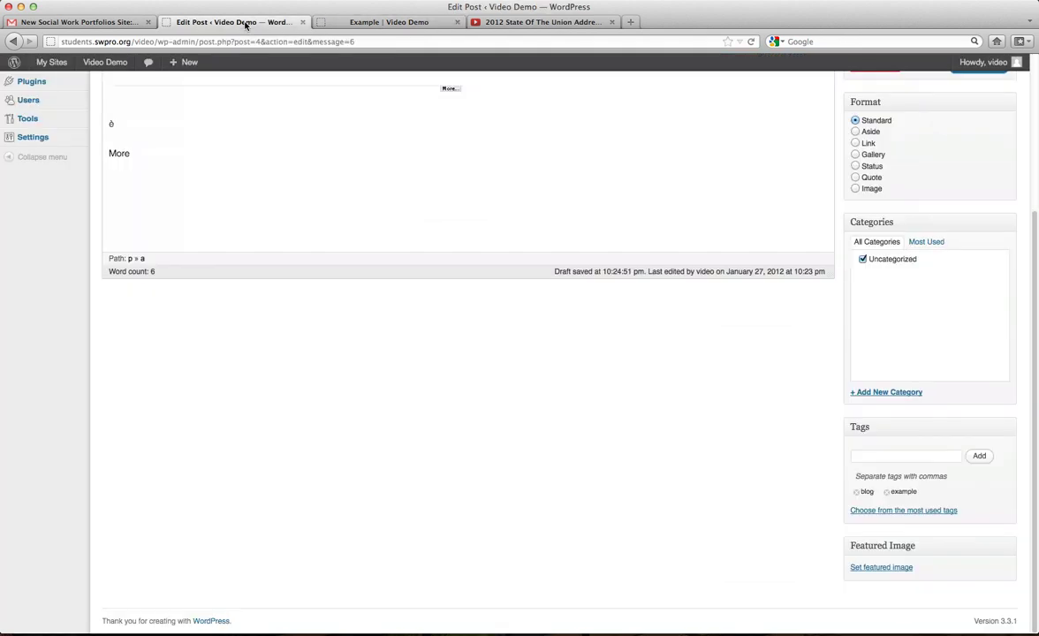
Add the Discussion box to the edit screen via Screen Options.
{"action": "scroll", "coordinate": [644, 260], "scroll_direction": "up", "scroll_amount": 5}
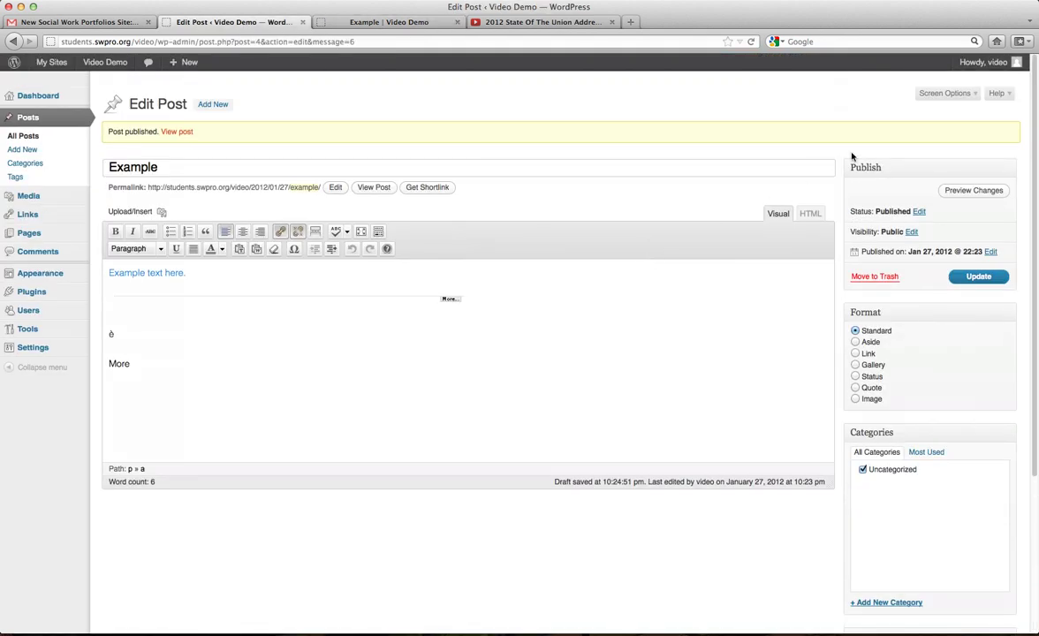
{"action": "left_click", "coordinate": [975, 98]}
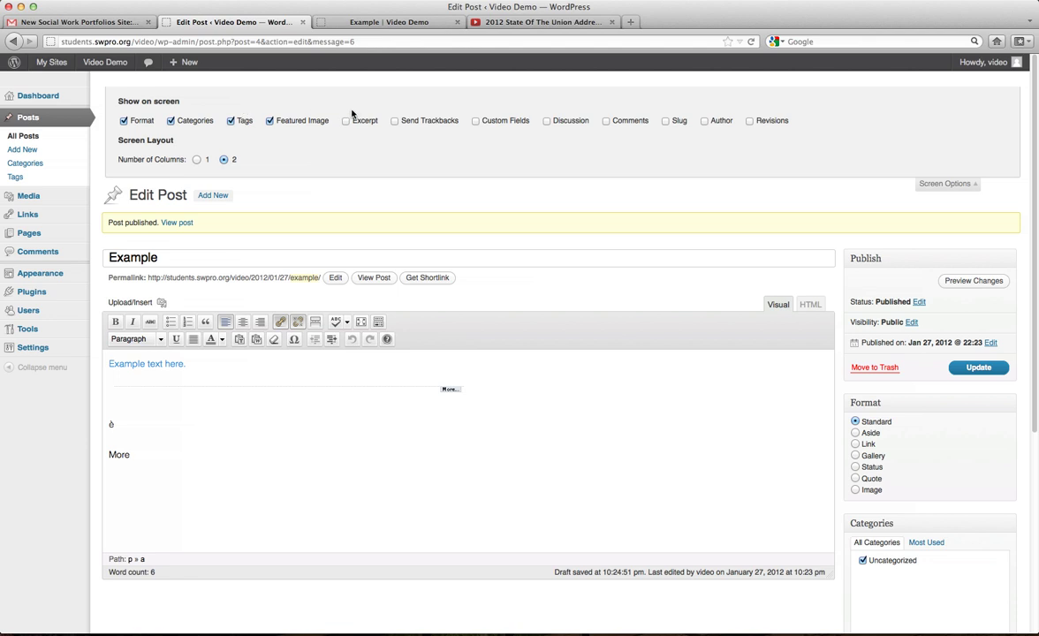
{"action": "scroll", "coordinate": [340, 119], "scroll_direction": "down", "scroll_amount": 1}
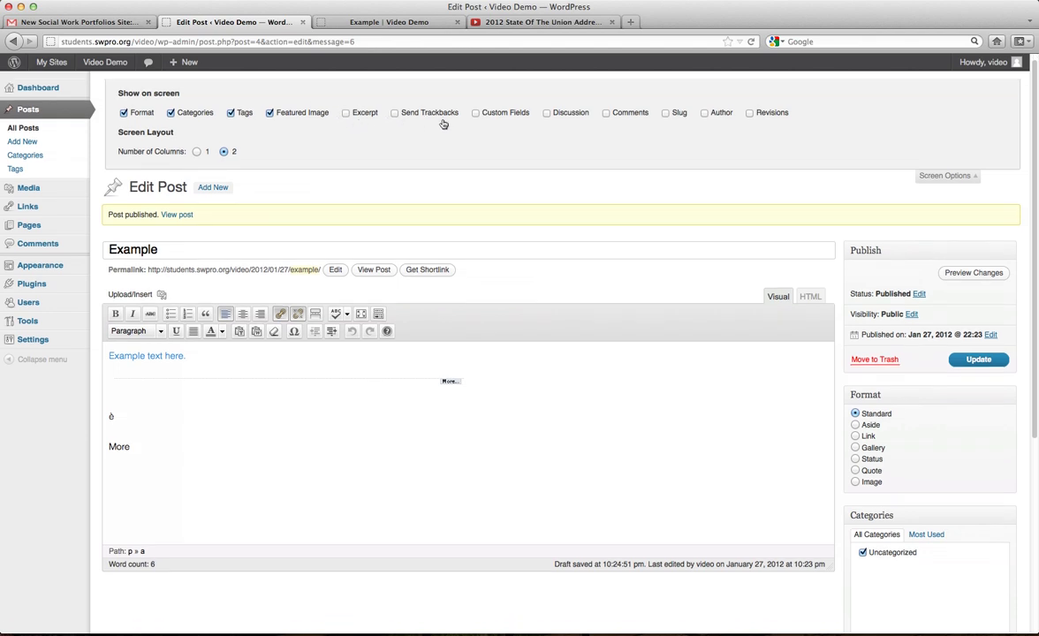
{"action": "left_click", "coordinate": [546, 113]}
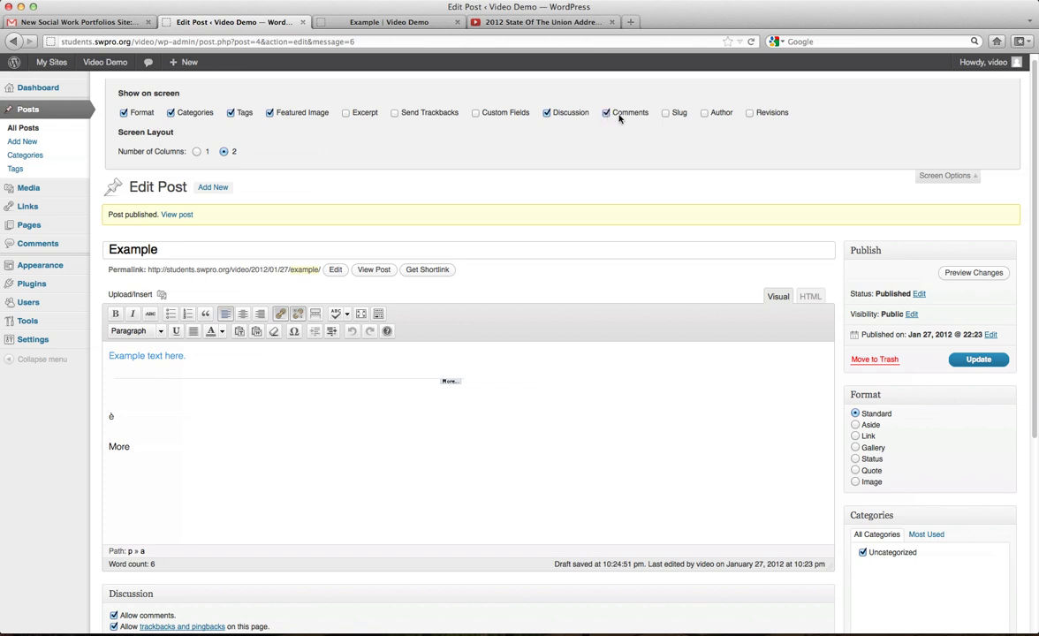
{"action": "left_click", "coordinate": [976, 178]}
Turn off comments and trackbacks/pingbacks for the post and update it.
{"action": "scroll", "coordinate": [545, 283], "scroll_direction": "down", "scroll_amount": 2}
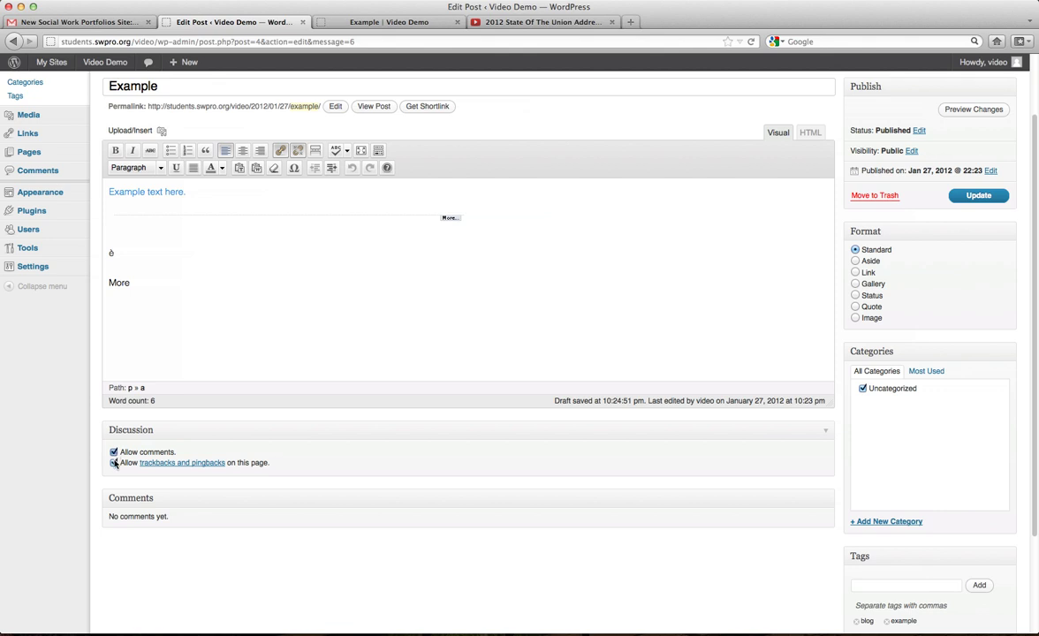
{"action": "left_click", "coordinate": [113, 463]}
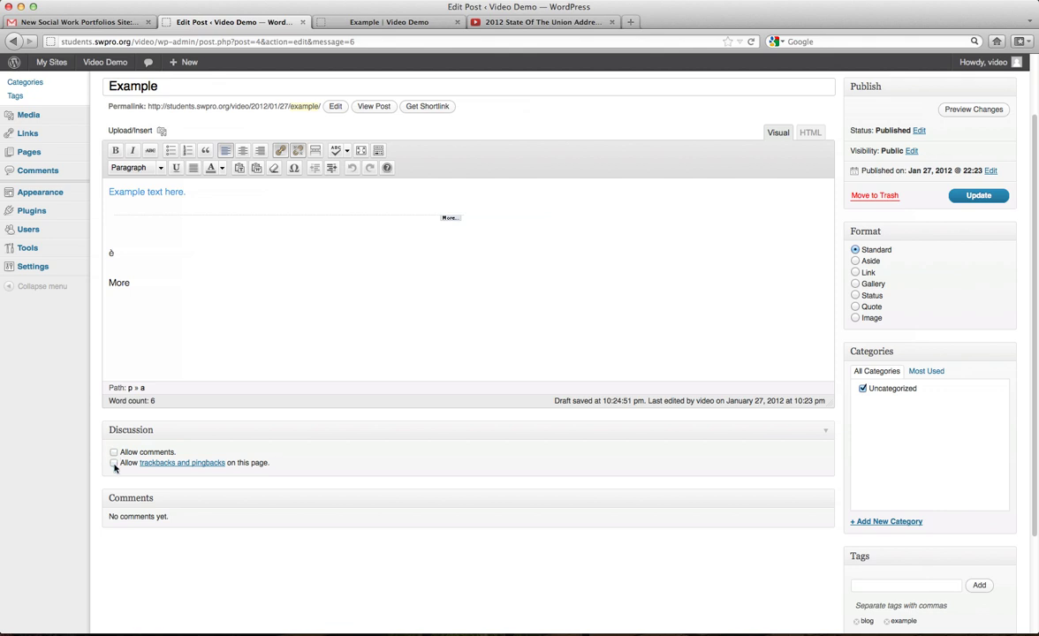
{"action": "left_click", "coordinate": [977, 196]}
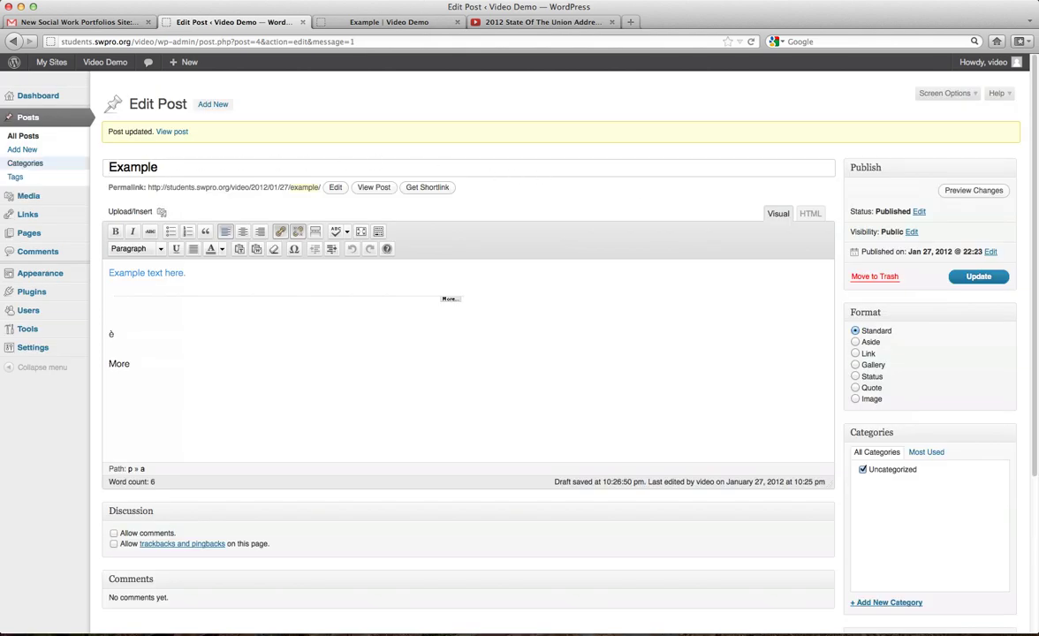
Create a category named Person with slug person, no parent, and description 'Personal posts'.
{"action": "left_click", "coordinate": [30, 165]}
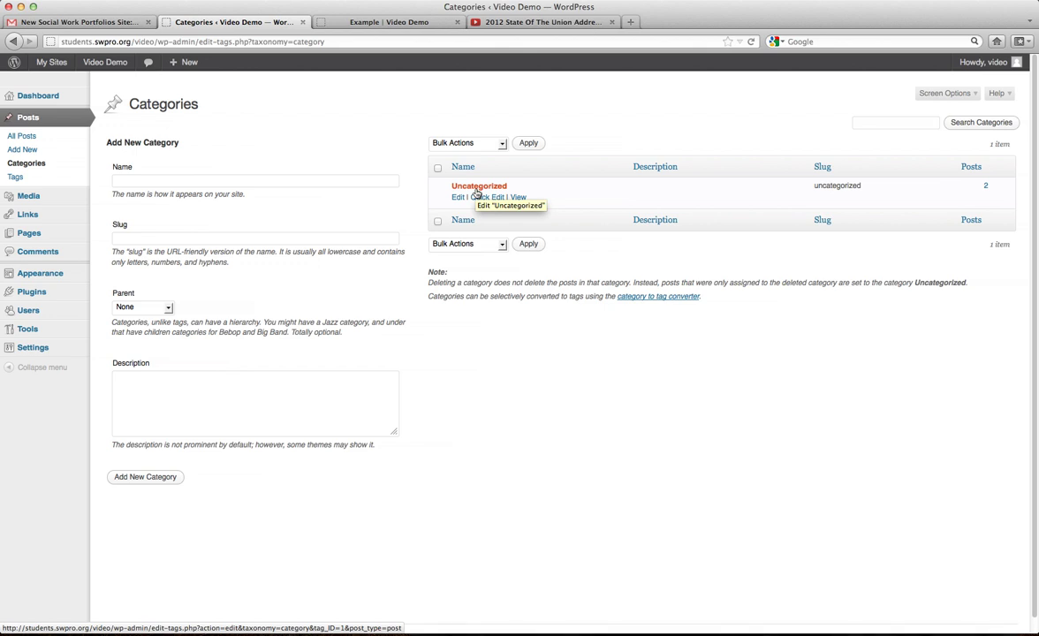
{"action": "left_click", "coordinate": [188, 181]}
{"action": "type", "text": "P"}
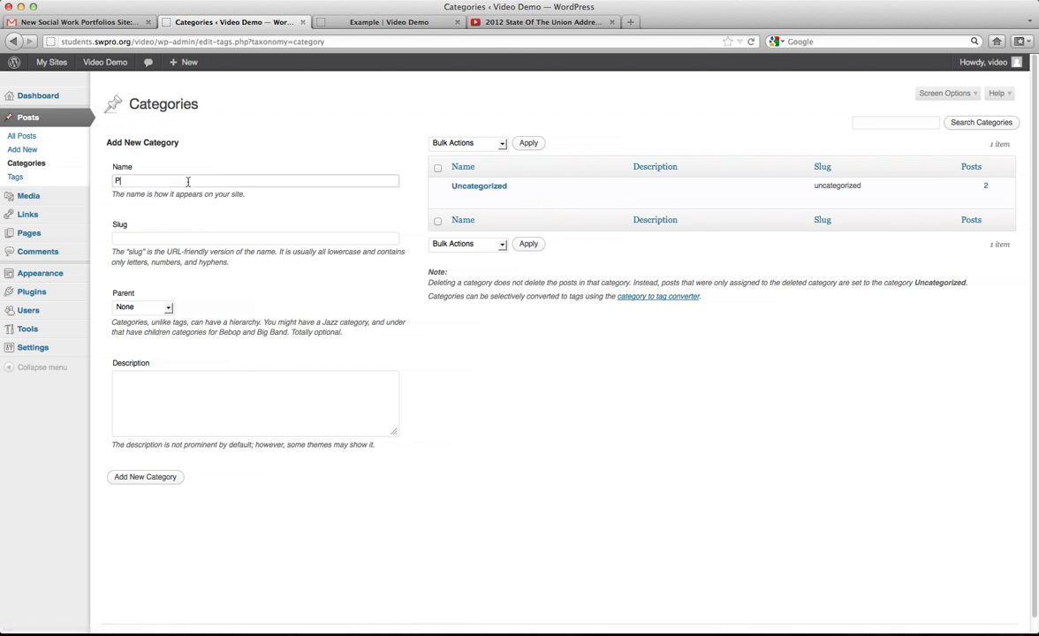
{"action": "type", "text": "erson"}
{"action": "left_click_drag", "start_coordinate": [210, 253], "coordinate": [376, 252]}
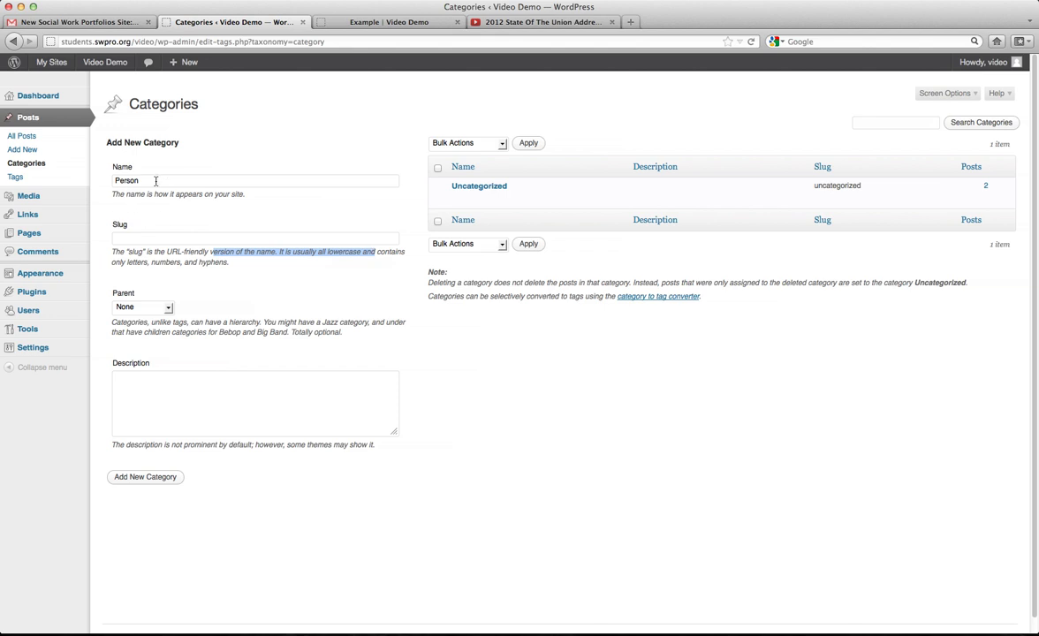
{"action": "left_click", "coordinate": [155, 181]}
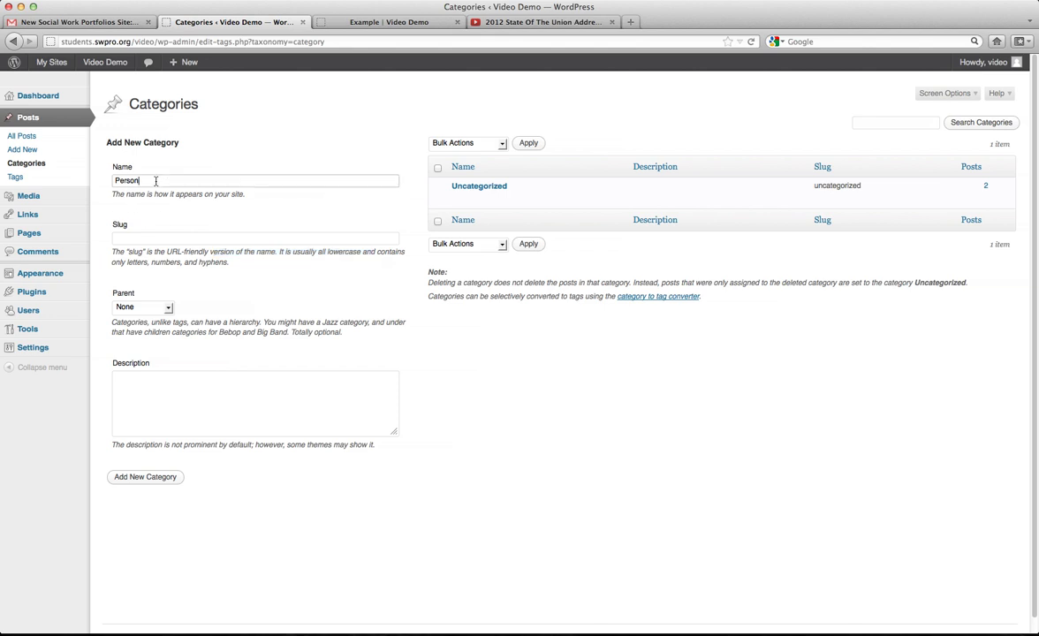
{"action": "left_click", "coordinate": [171, 236]}
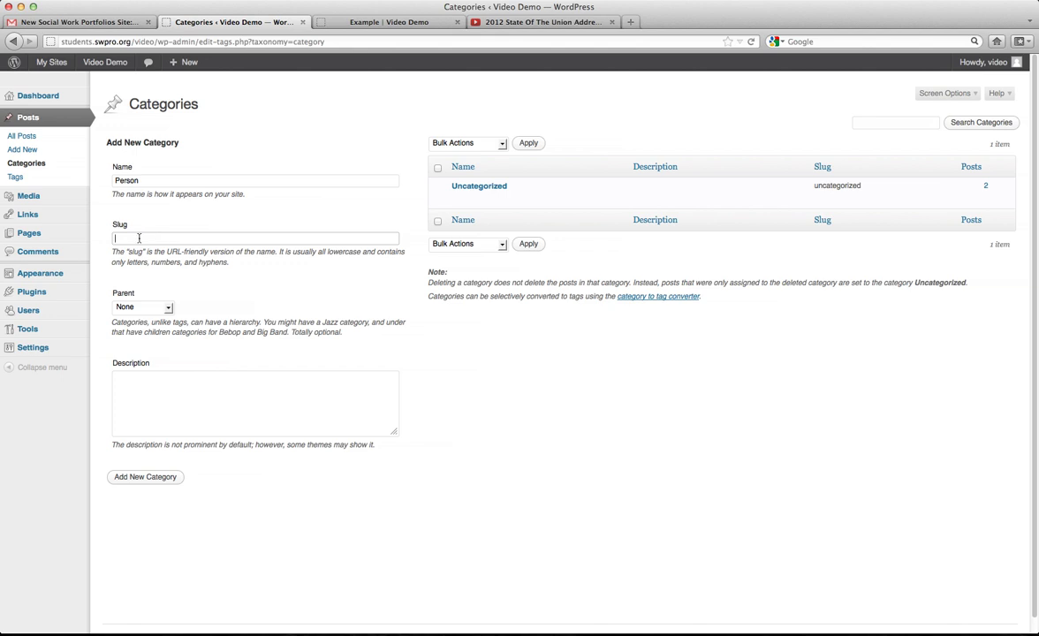
{"action": "type", "text": "person"}
{"action": "left_click", "coordinate": [165, 308]}
{"action": "left_click", "coordinate": [206, 310]}
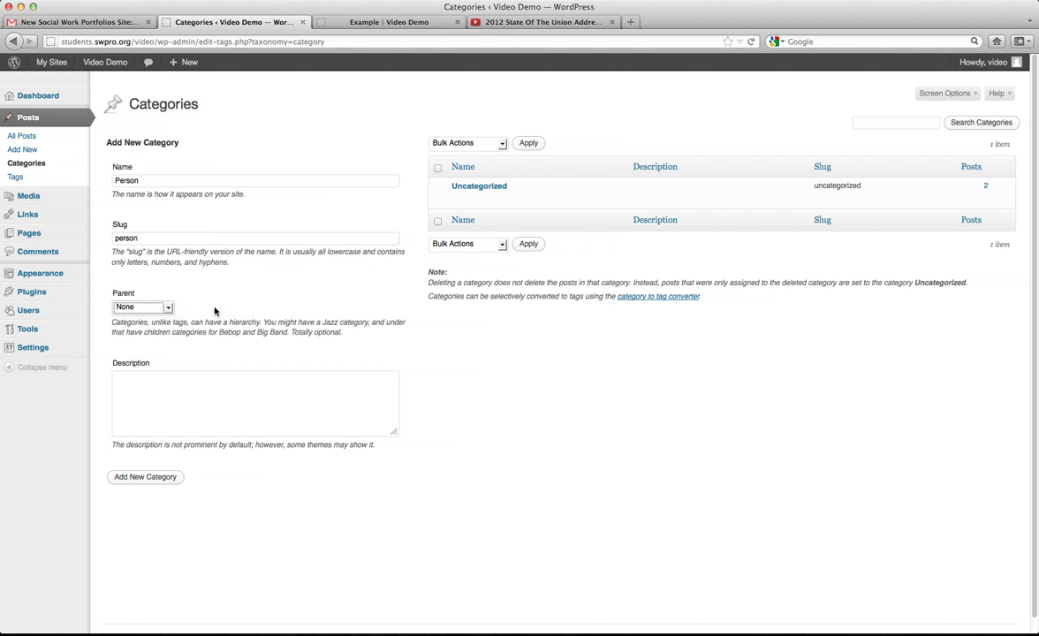
{"action": "left_click", "coordinate": [158, 413]}
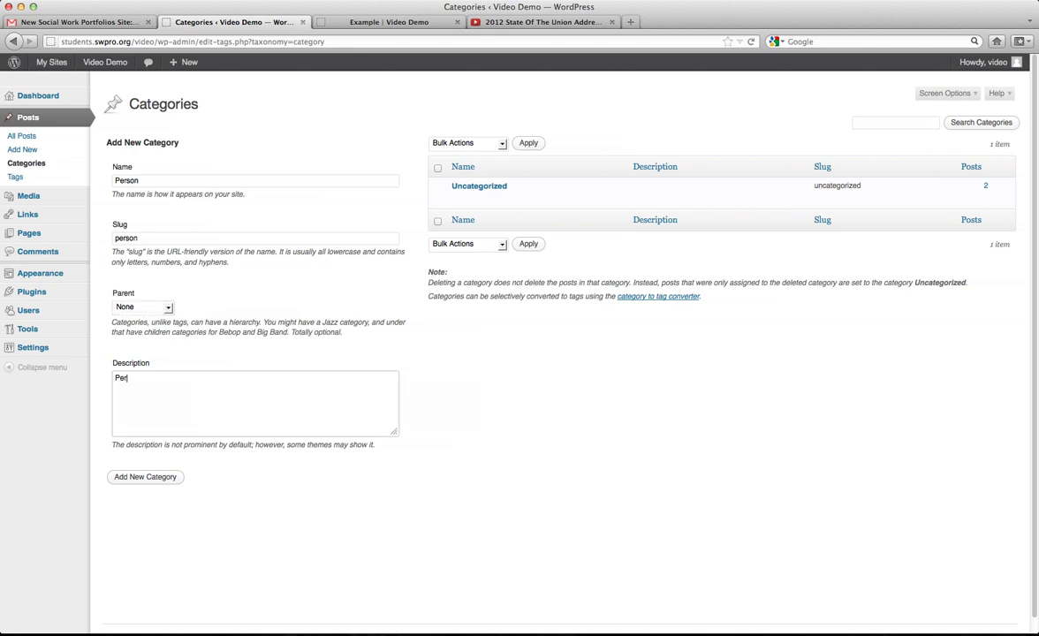
{"action": "type", "text": "Personal mposts"}
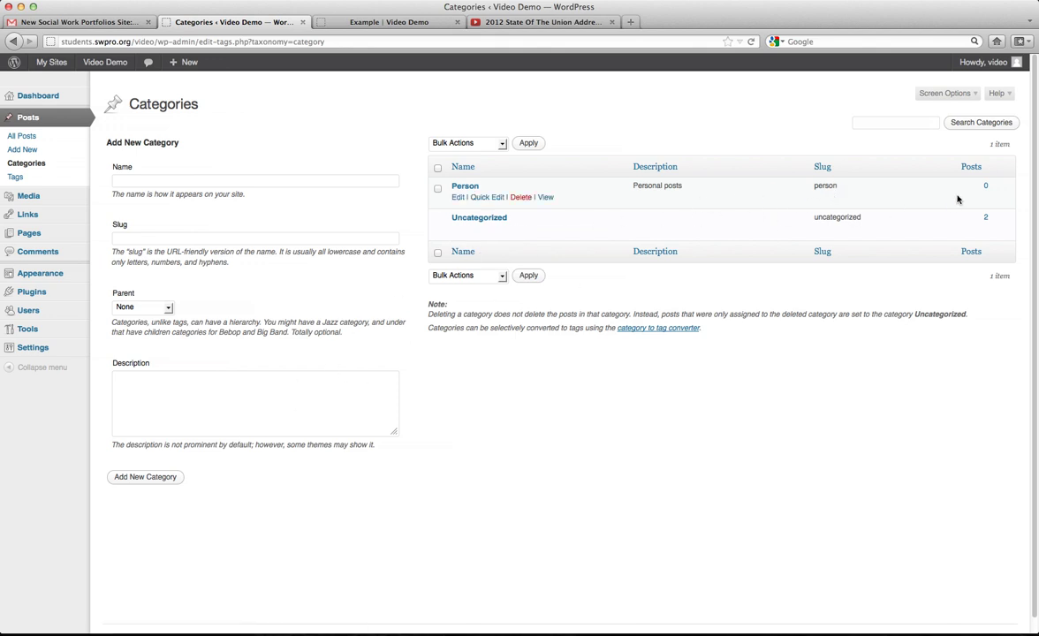
Rename the category to Personal with slug personal and update it, then open the Tags page.
{"action": "left_click", "coordinate": [456, 198]}
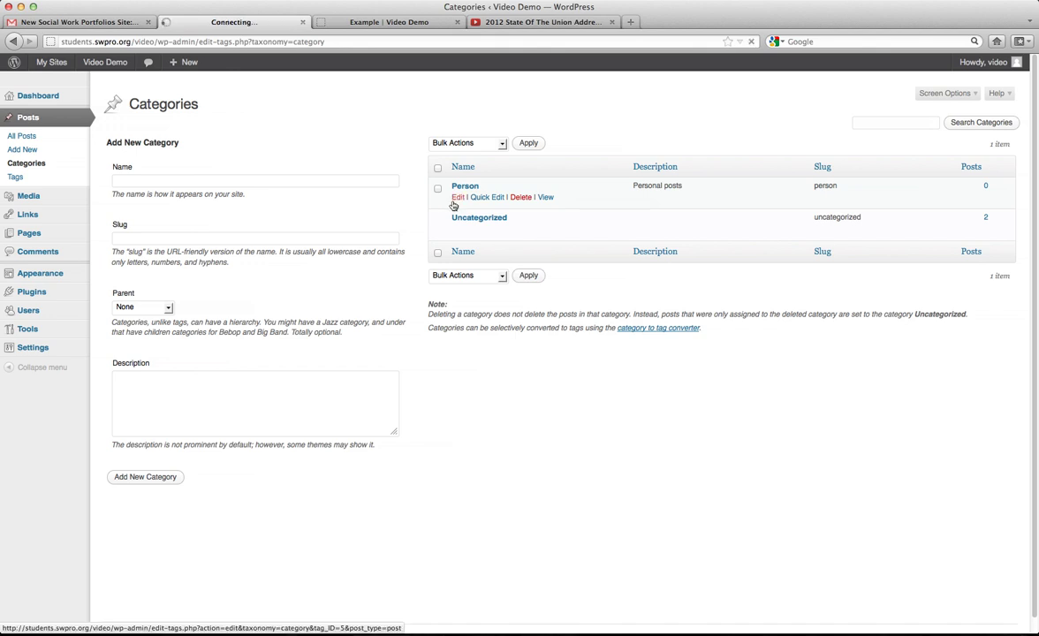
{"action": "left_click", "coordinate": [281, 125]}
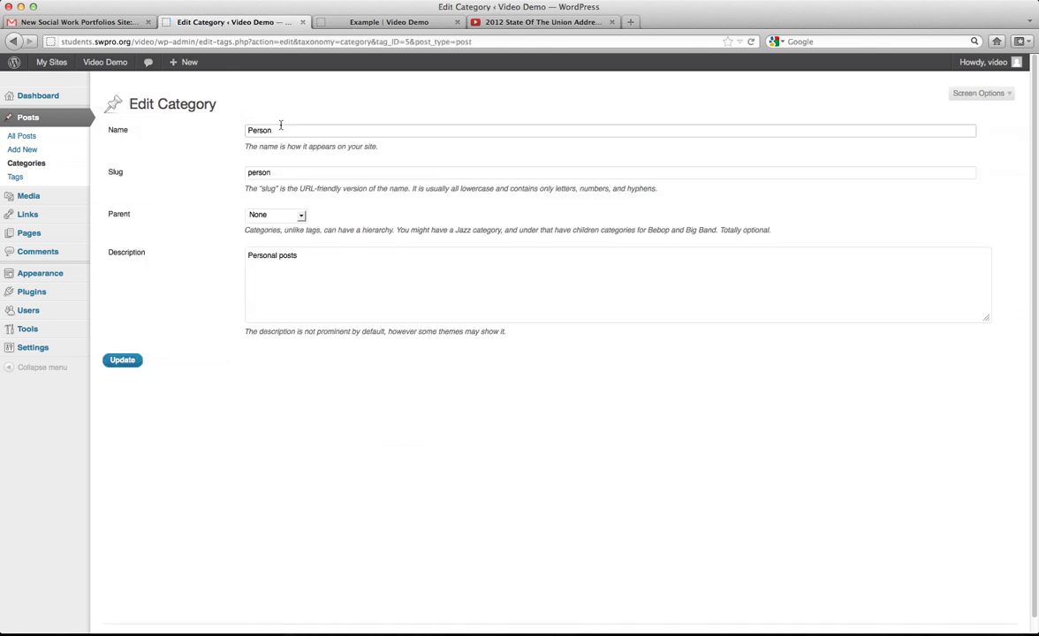
{"action": "scroll", "coordinate": [283, 131], "scroll_direction": "down", "scroll_amount": 1}
{"action": "type", "text": "al"}
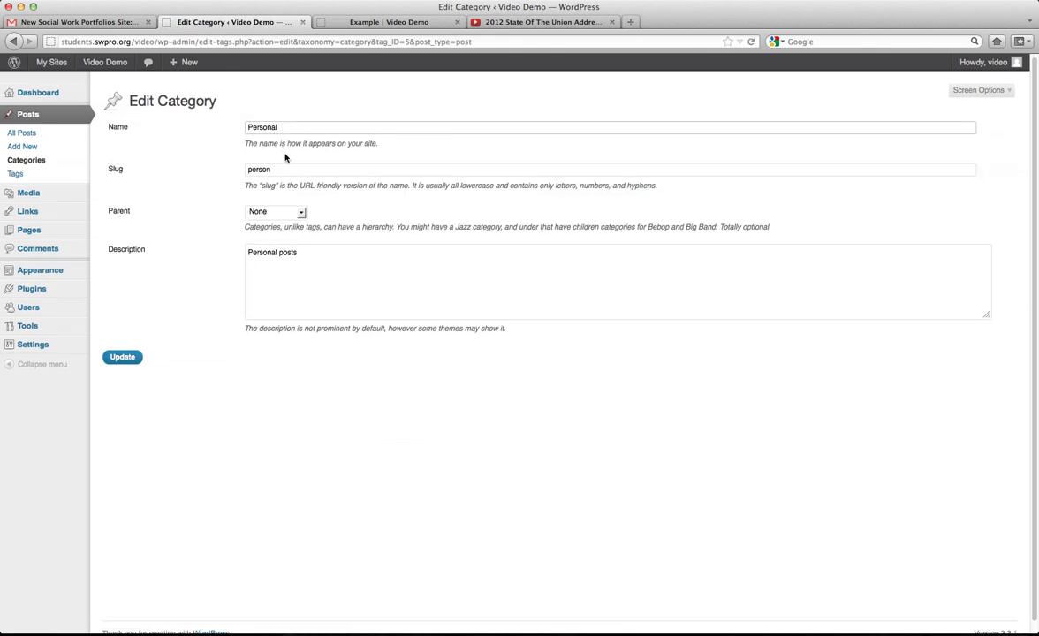
{"action": "left_click", "coordinate": [284, 166]}
{"action": "type", "text": "al"}
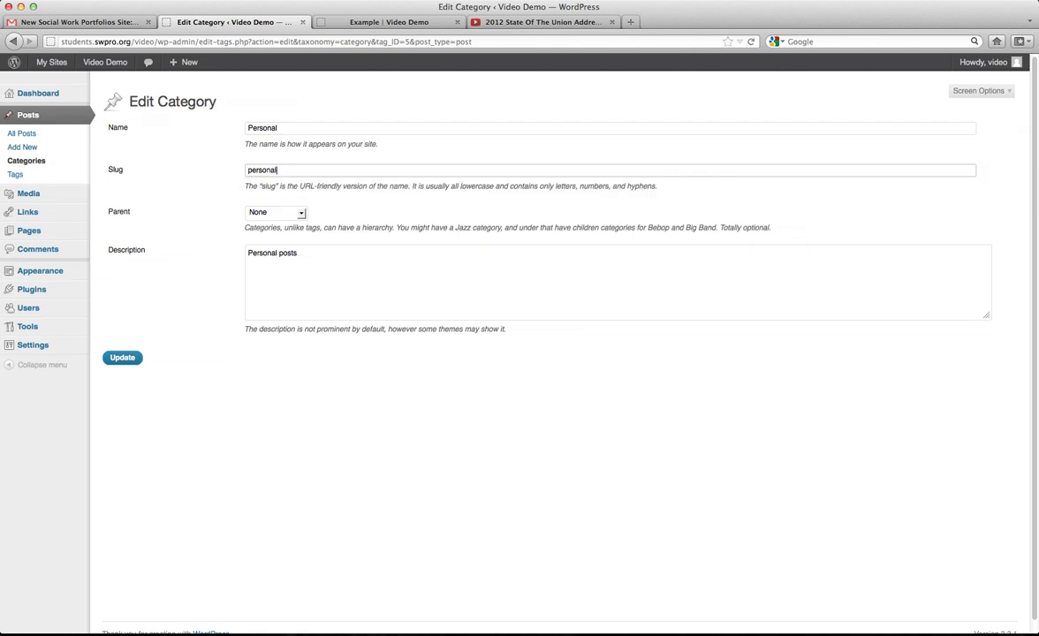
{"action": "left_click", "coordinate": [122, 358]}
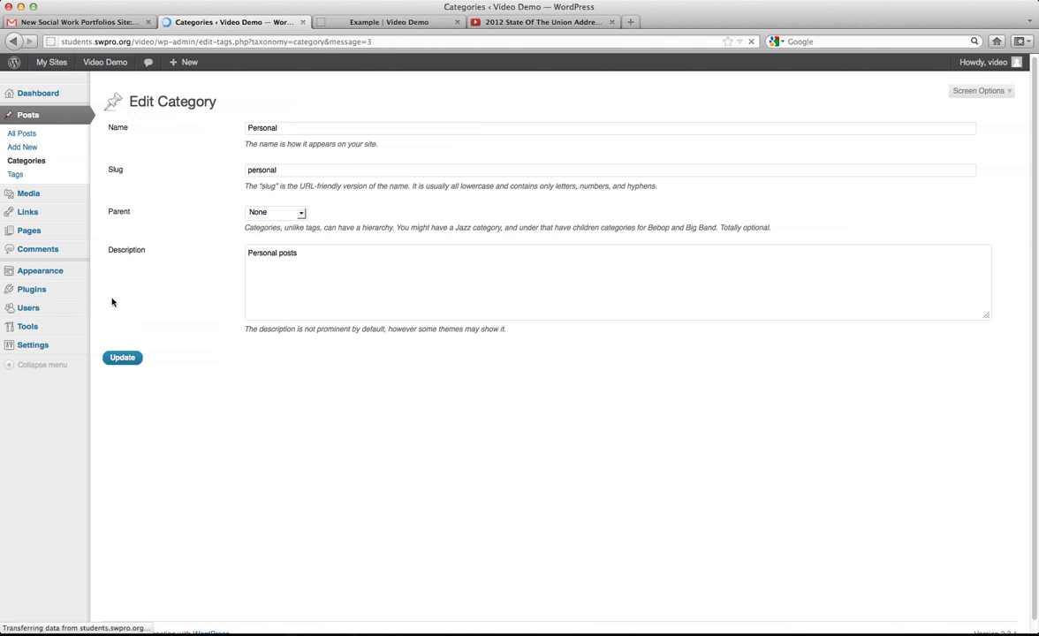
{"action": "left_click", "coordinate": [23, 180]}
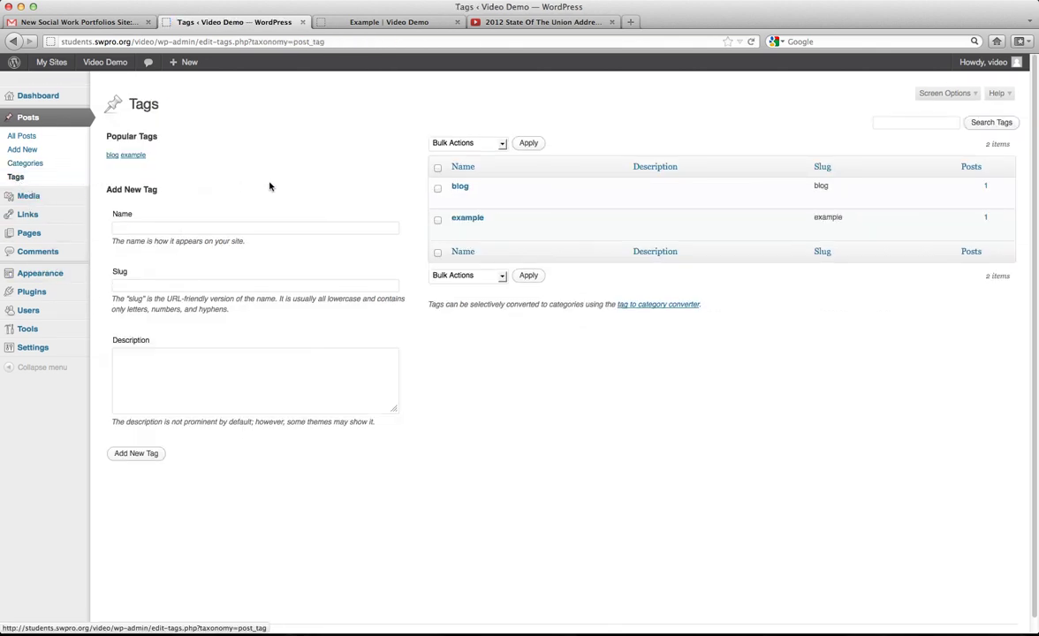
View the posts tagged 'example', return to the Tags list, and open the Media Library.
{"action": "mouse_move", "coordinate": [509, 200]}
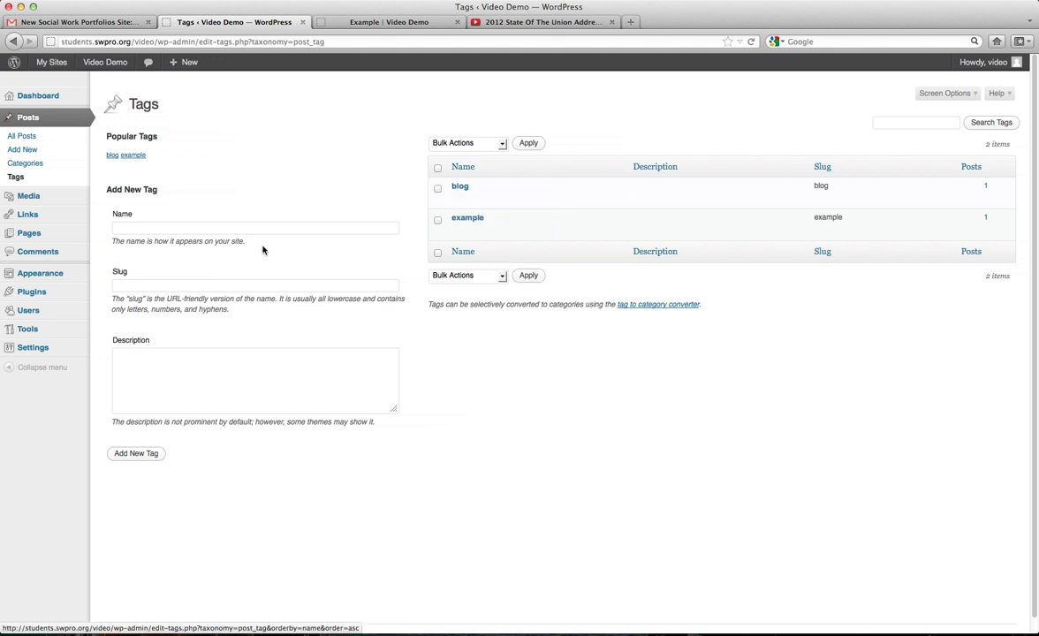
{"action": "left_click", "coordinate": [144, 227]}
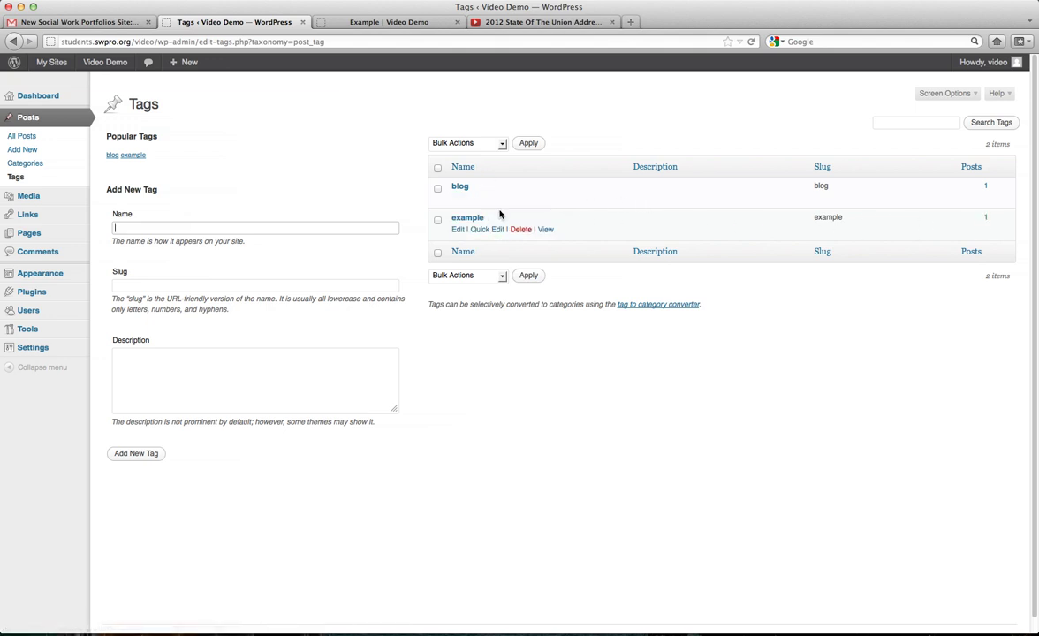
{"action": "left_click", "coordinate": [986, 218]}
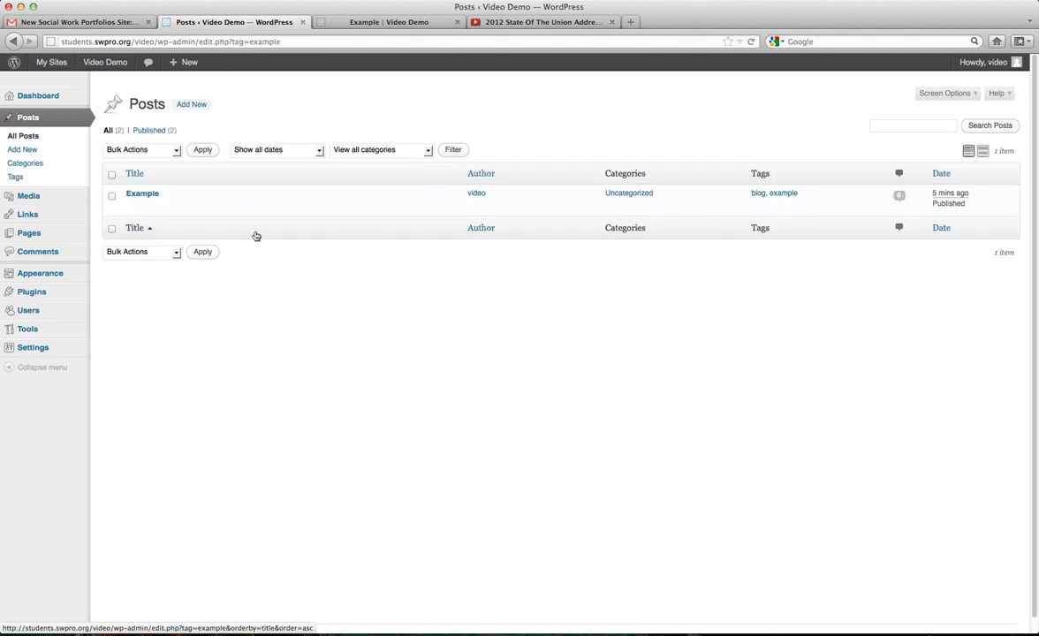
{"action": "key", "text": "super+Left"}
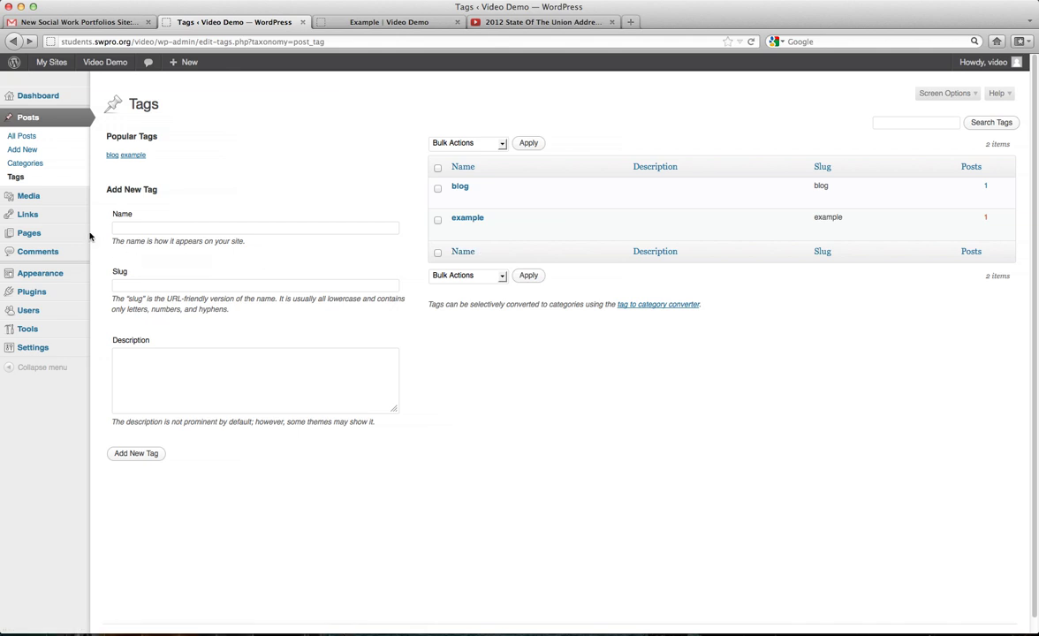
{"action": "left_click", "coordinate": [42, 197]}
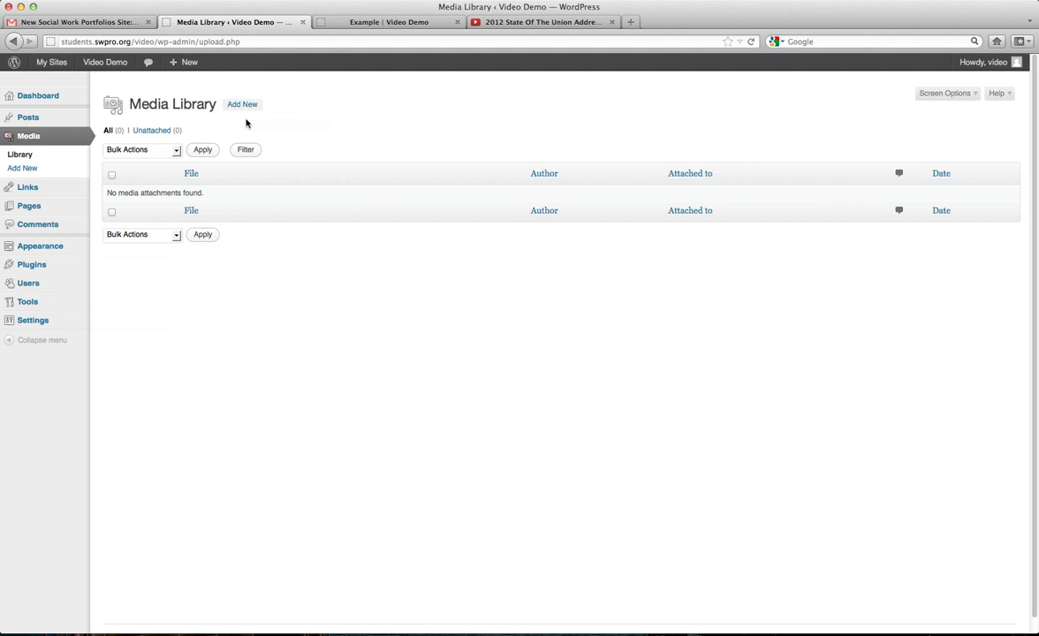
Go to Upload New Media and reveal the desktop files to choose one.
{"action": "left_click", "coordinate": [243, 107]}
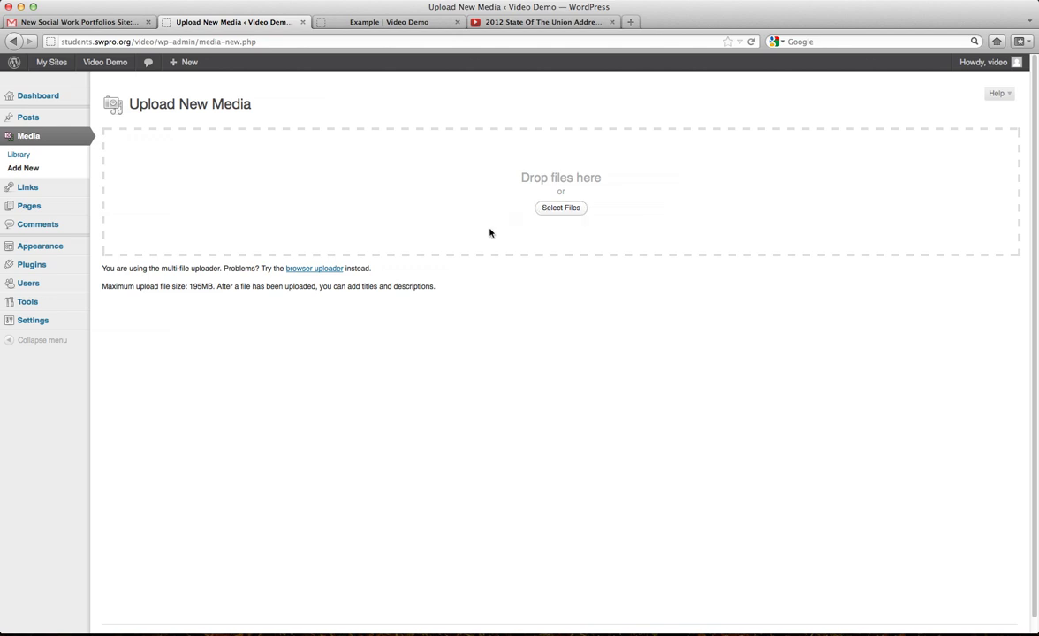
{"action": "mouse_move", "coordinate": [1037, 2]}
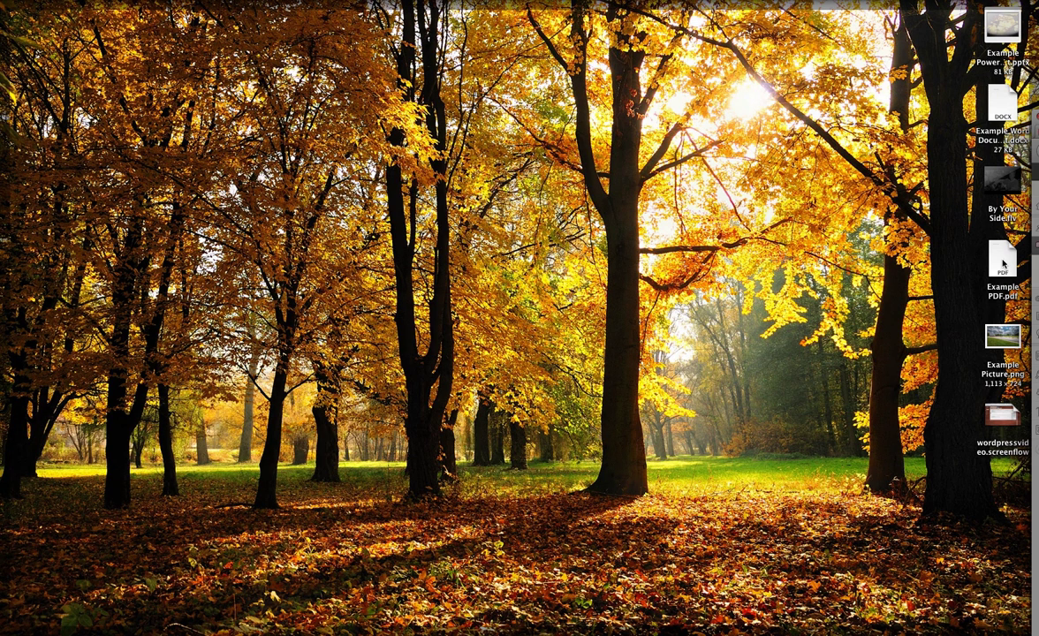
Upload Example PDF from the desktop with the description 'An example pdf document' and save.
{"action": "left_click_drag", "start_coordinate": [1003, 258], "coordinate": [424, 177]}
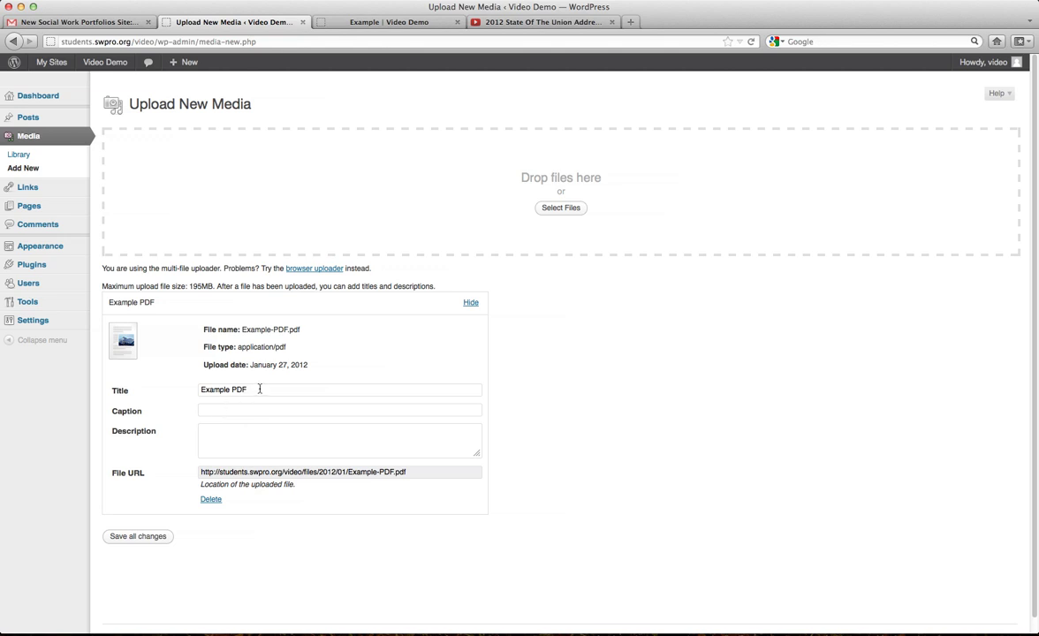
{"action": "triple_click", "coordinate": [196, 389]}
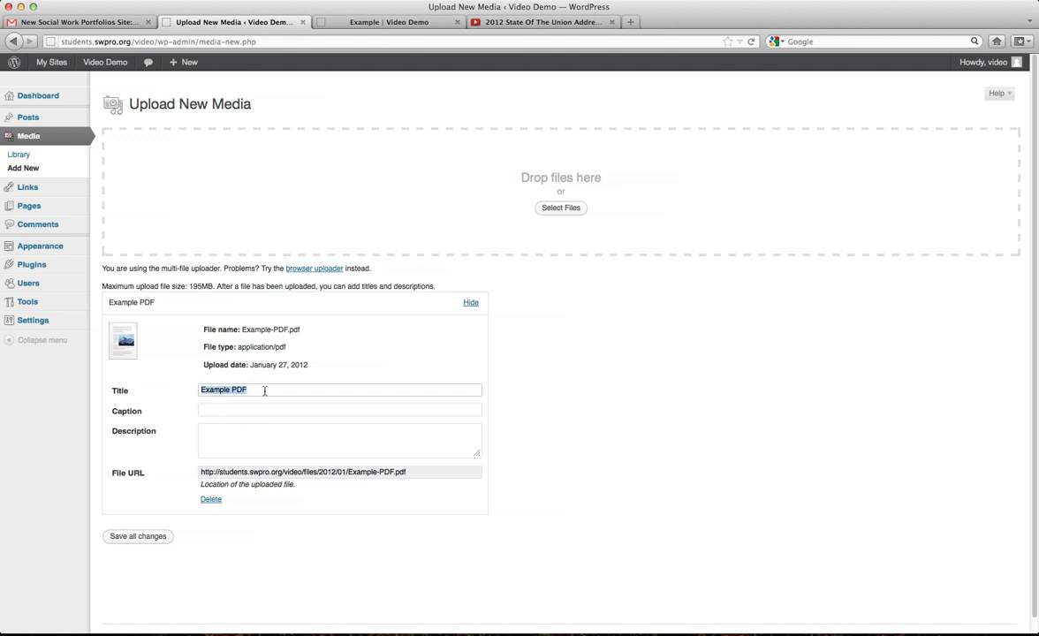
{"action": "left_click", "coordinate": [210, 430]}
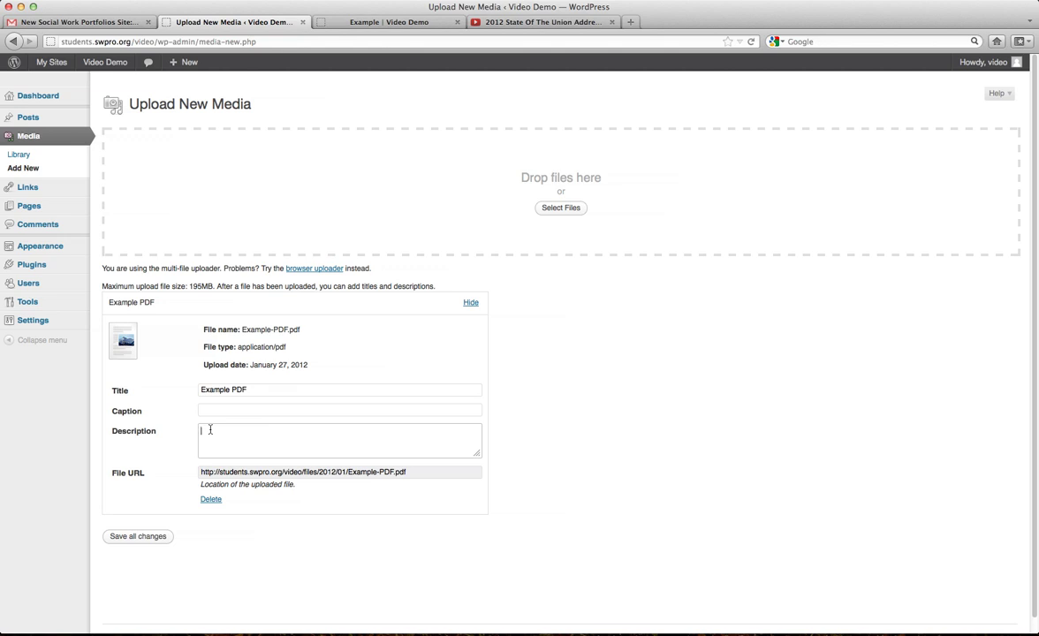
{"action": "type", "text": "An example pdf document."}
{"action": "left_click_drag", "start_coordinate": [277, 472], "coordinate": [196, 475]}
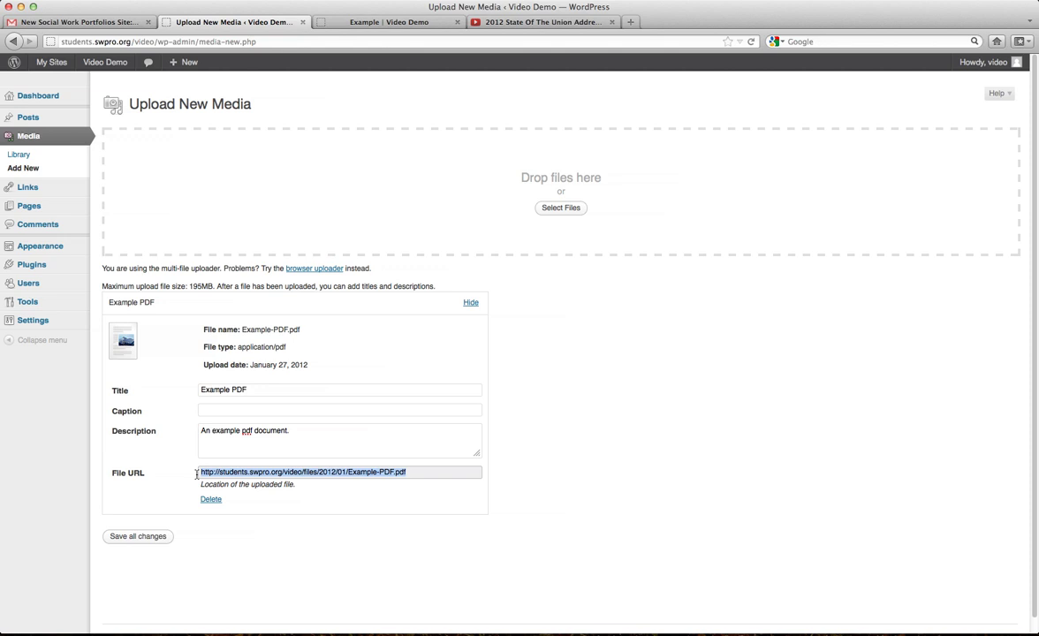
{"action": "left_click", "coordinate": [131, 539]}
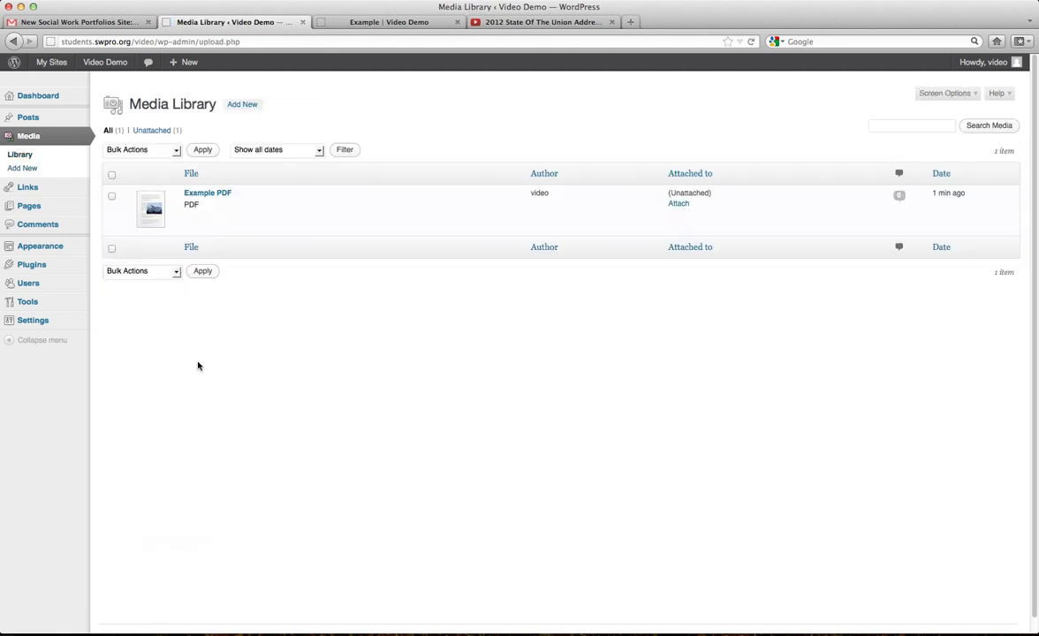
Check the Media Library's date filter without changing it, then go to the Links page.
{"action": "mouse_move", "coordinate": [248, 192]}
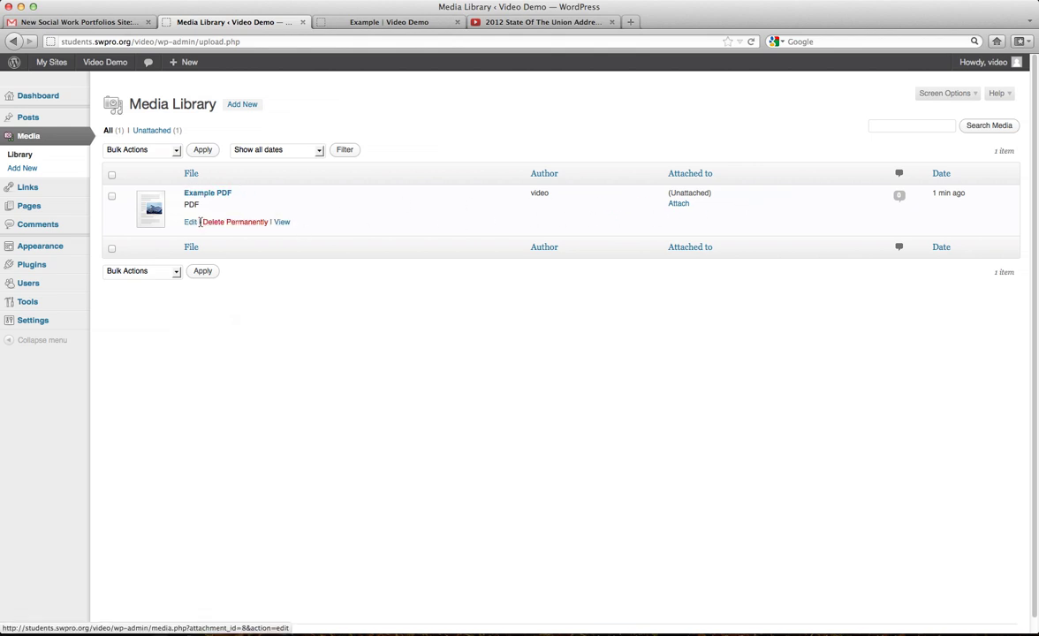
{"action": "left_click", "coordinate": [319, 151]}
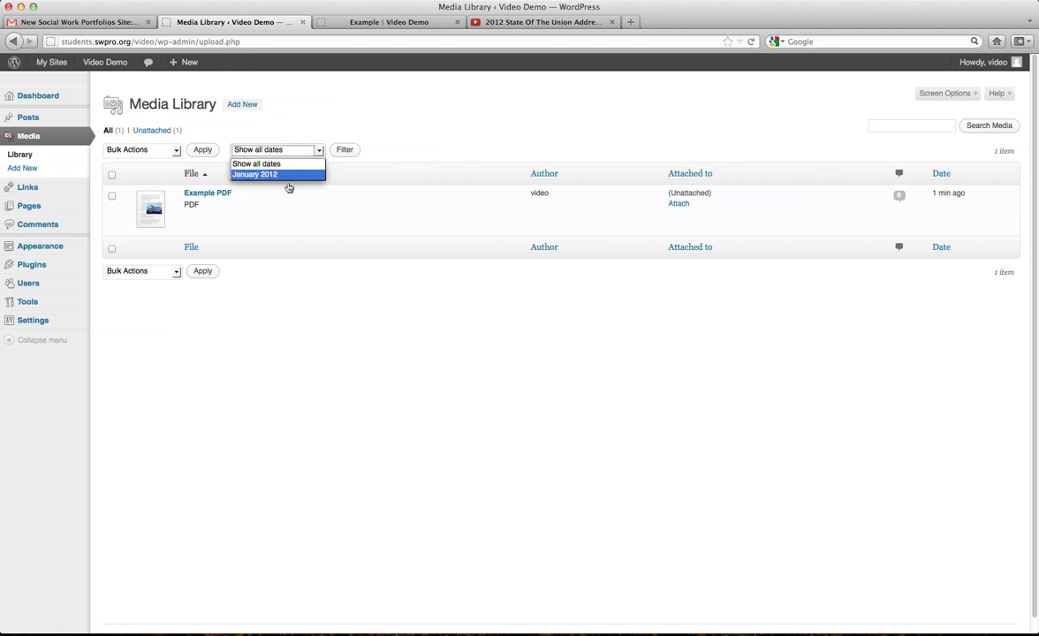
{"action": "left_click", "coordinate": [221, 137]}
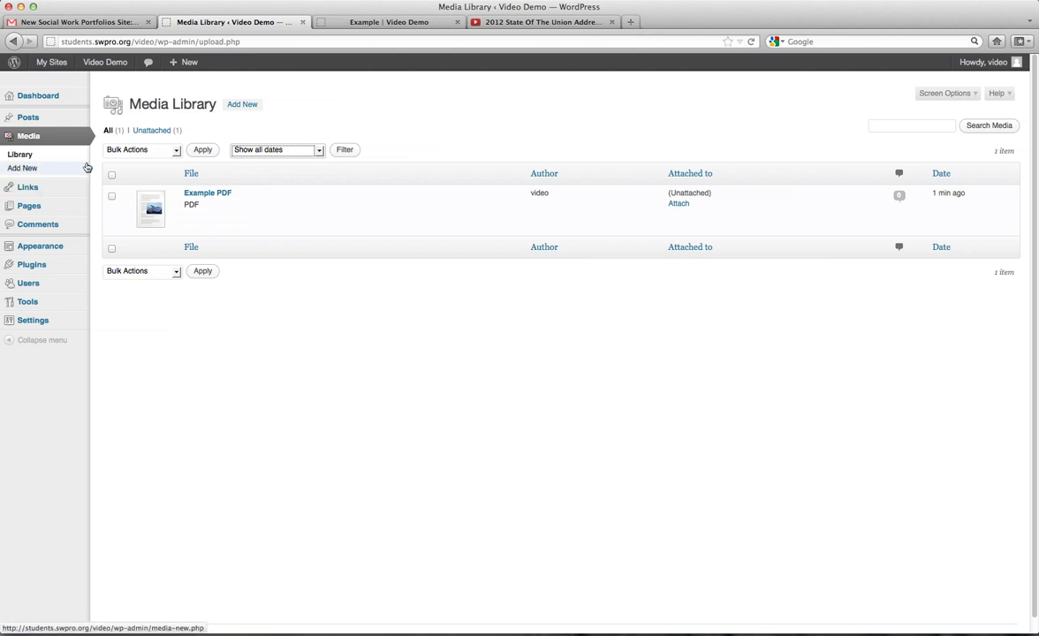
{"action": "left_click", "coordinate": [41, 190]}
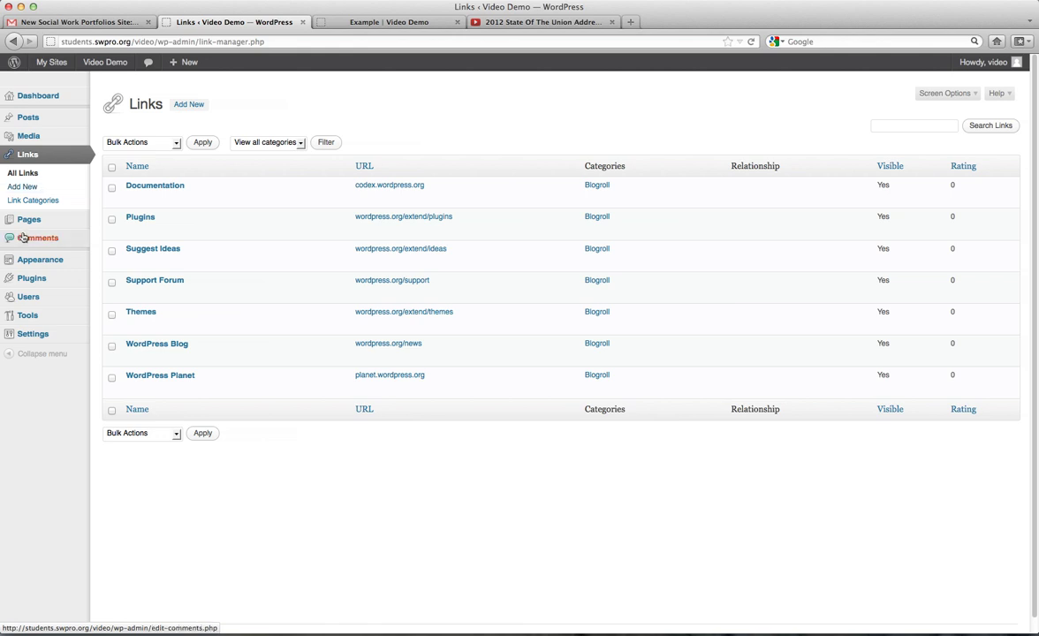
Open Sample Page for editing from the Pages list.
{"action": "left_click", "coordinate": [35, 223]}
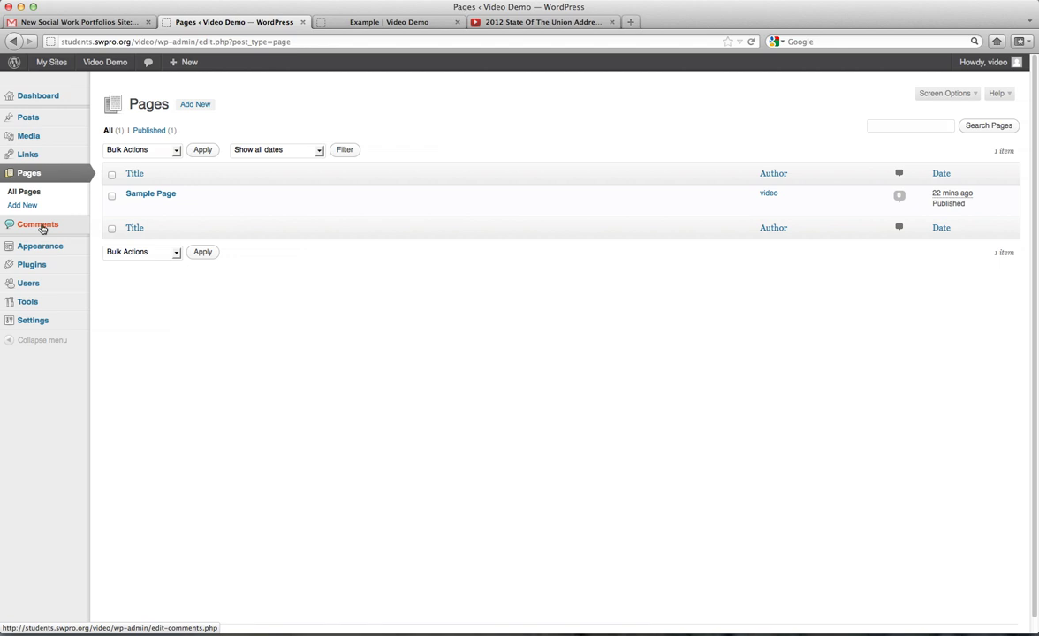
{"action": "left_click", "coordinate": [143, 195]}
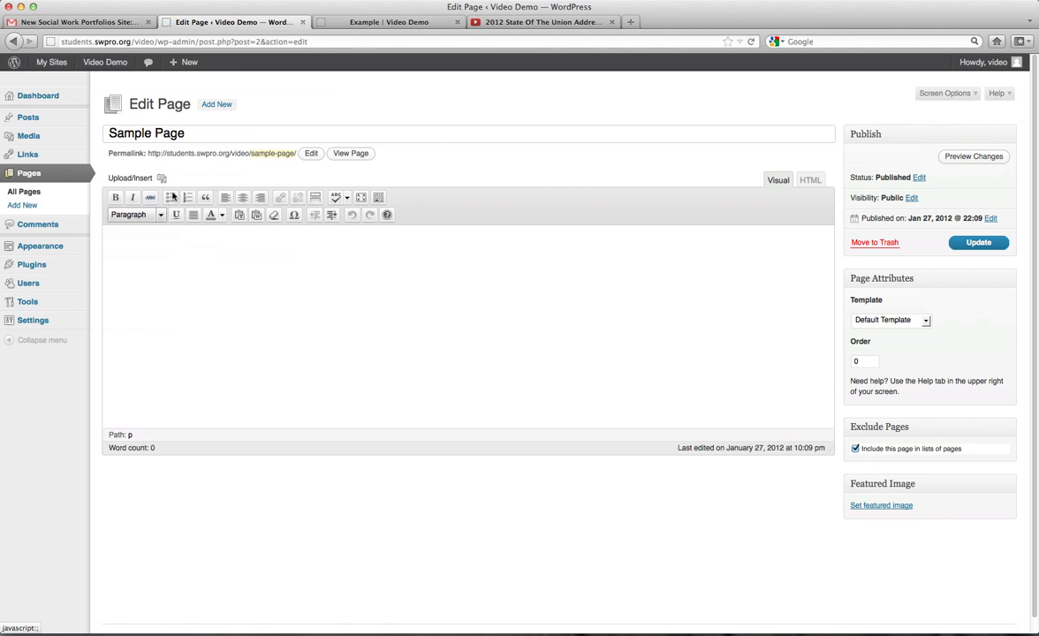
Retitle Sample Page to 'Welcome' and write 'Welcome to my portfolio.' in the body.
{"action": "left_click_drag", "start_coordinate": [193, 133], "coordinate": [54, 135]}
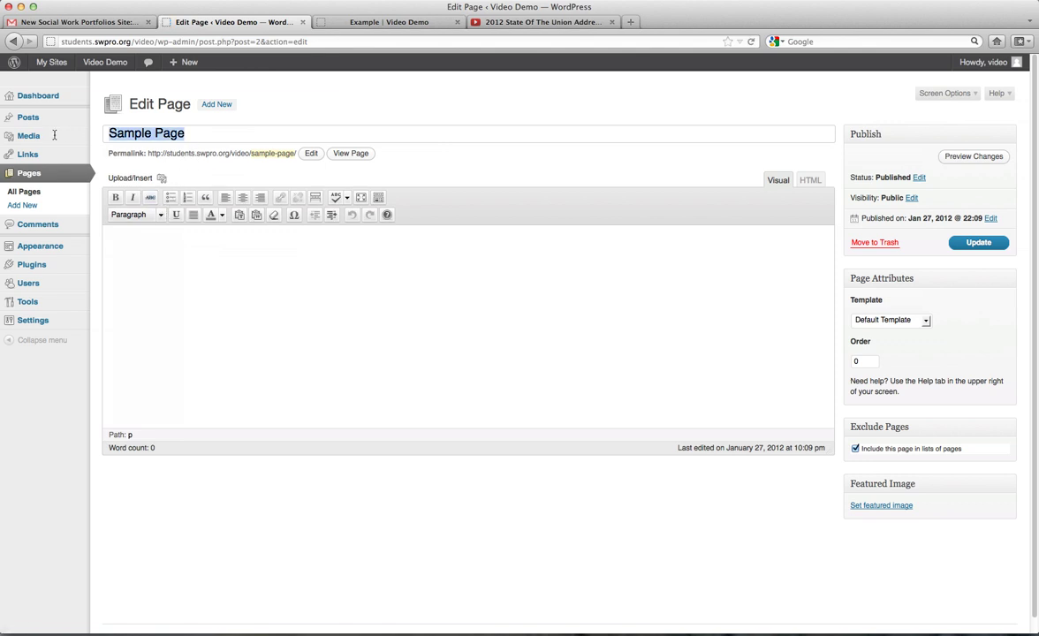
{"action": "mouse_move", "coordinate": [51, 136]}
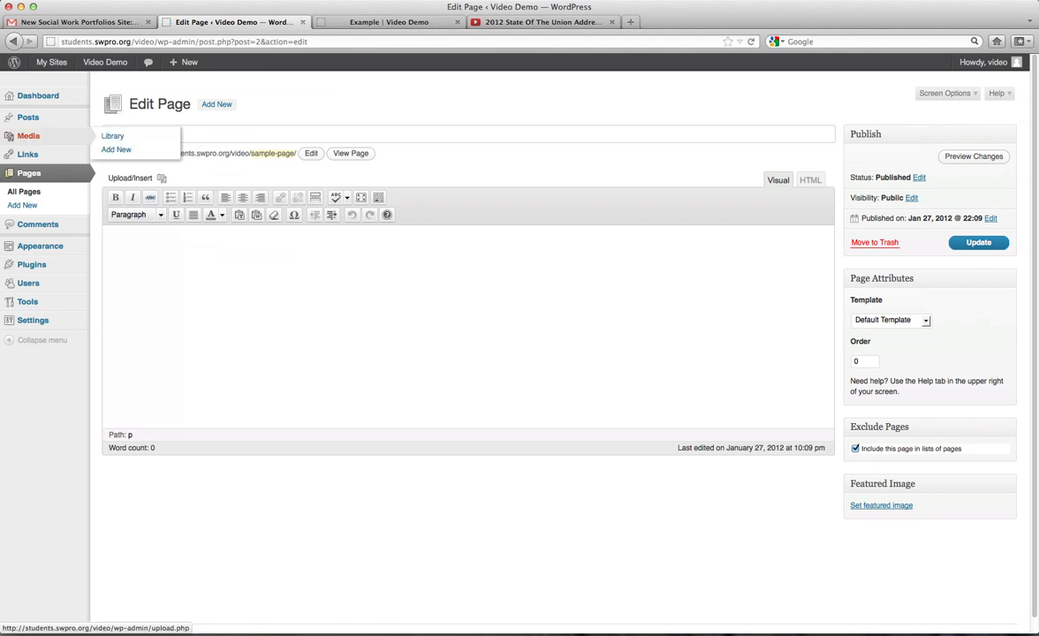
{"action": "type", "text": "Wleomce"}
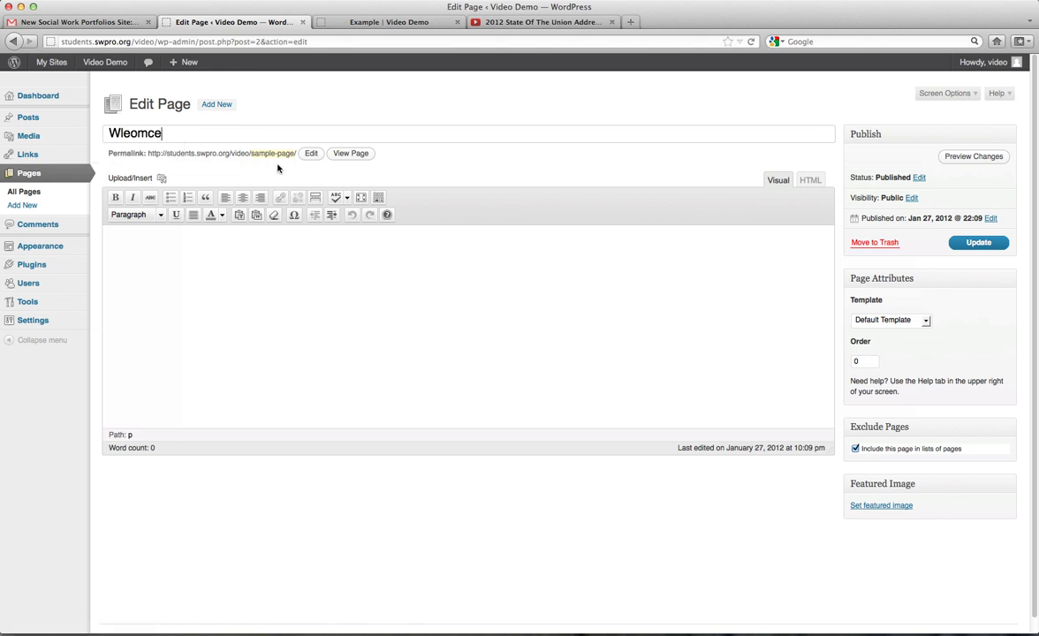
{"action": "key", "text": "BackSpace"}
{"action": "key", "text": "BackSpace"}
{"action": "key", "text": "BackSpace"}
{"action": "key", "text": "BackSpace"}
{"action": "key", "text": "BackSpace"}
{"action": "key", "text": "BackSpace"}
{"action": "key", "text": "BackSpace"}
{"action": "type", "text": "Welcome"}
{"action": "left_click", "coordinate": [296, 289]}
{"action": "type", "text": "Wel"}
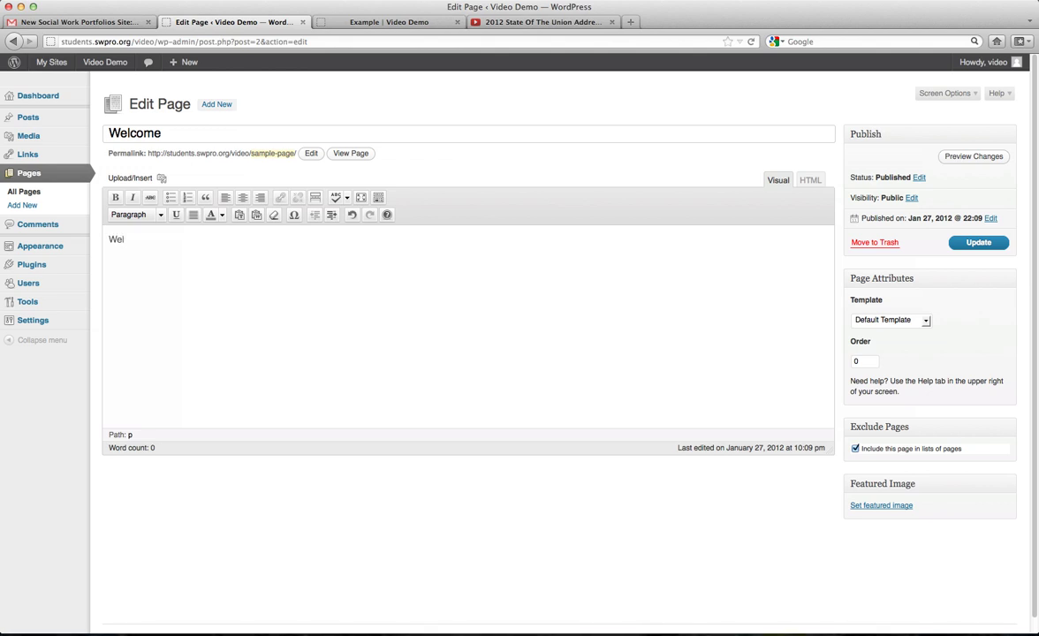
{"action": "type", "text": "come to my portfolio."}
{"action": "left_click_drag", "start_coordinate": [106, 239], "coordinate": [136, 253]}
{"action": "left_click", "coordinate": [135, 253]}
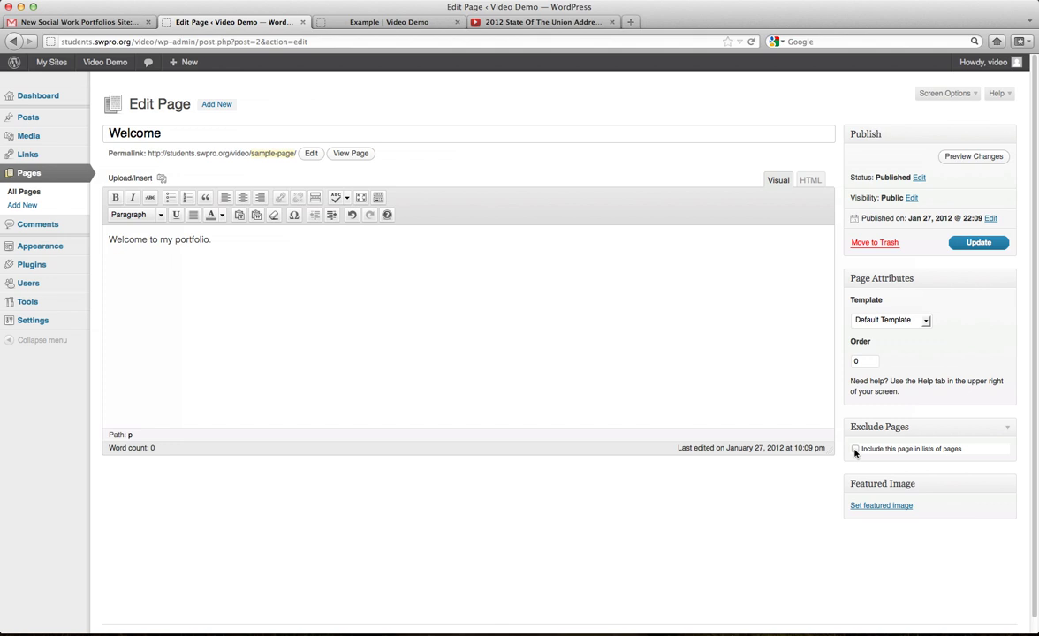
Update the Welcome page and check the live site's home page.
{"action": "left_click", "coordinate": [348, 24]}
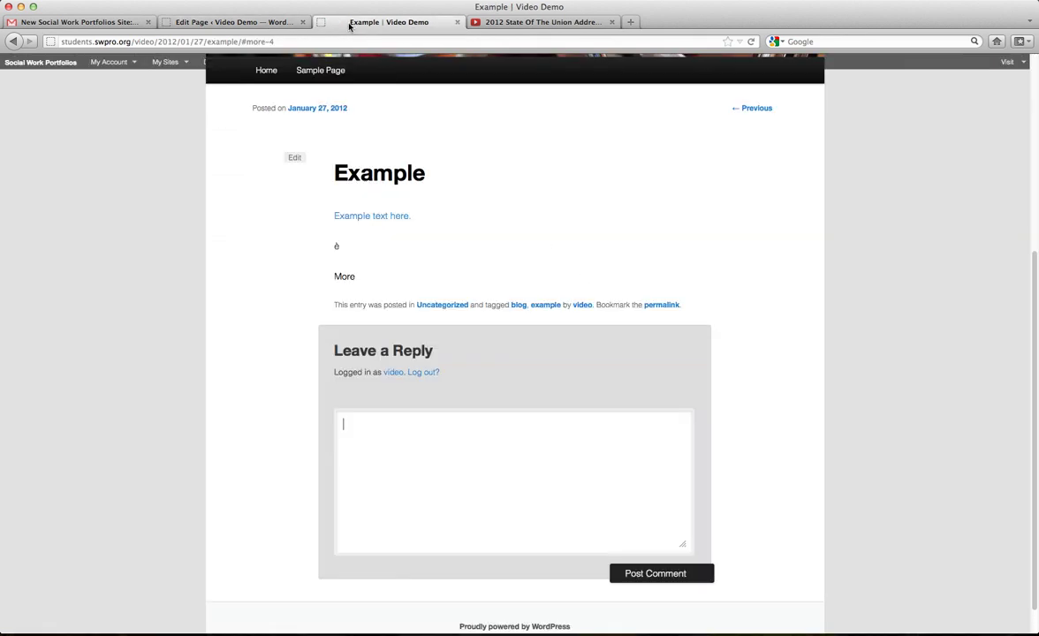
{"action": "scroll", "coordinate": [376, 186], "scroll_direction": "up", "scroll_amount": 5}
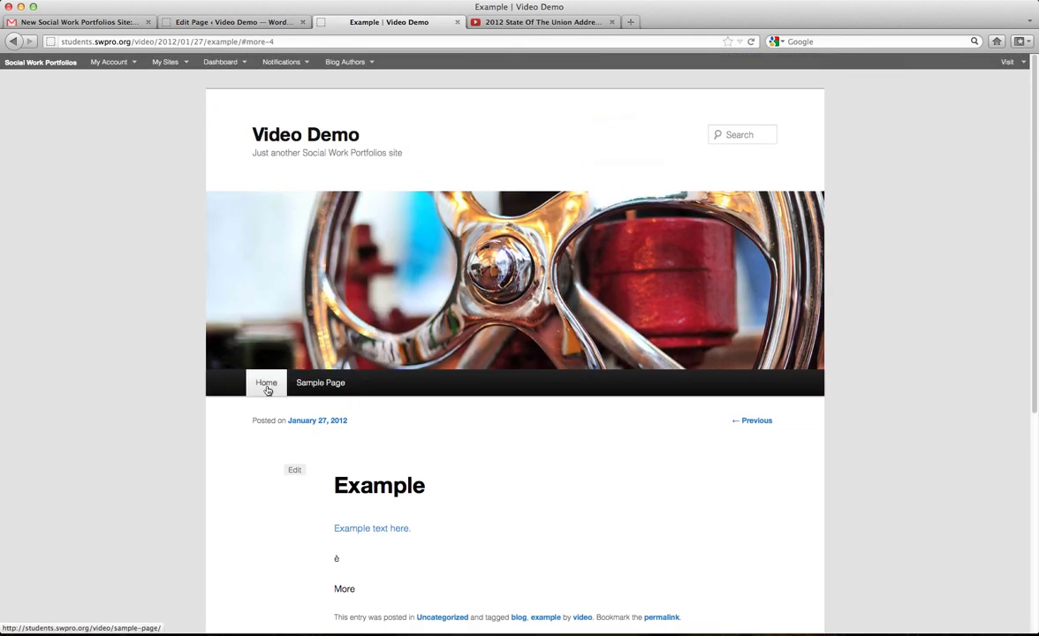
{"action": "left_click", "coordinate": [225, 23]}
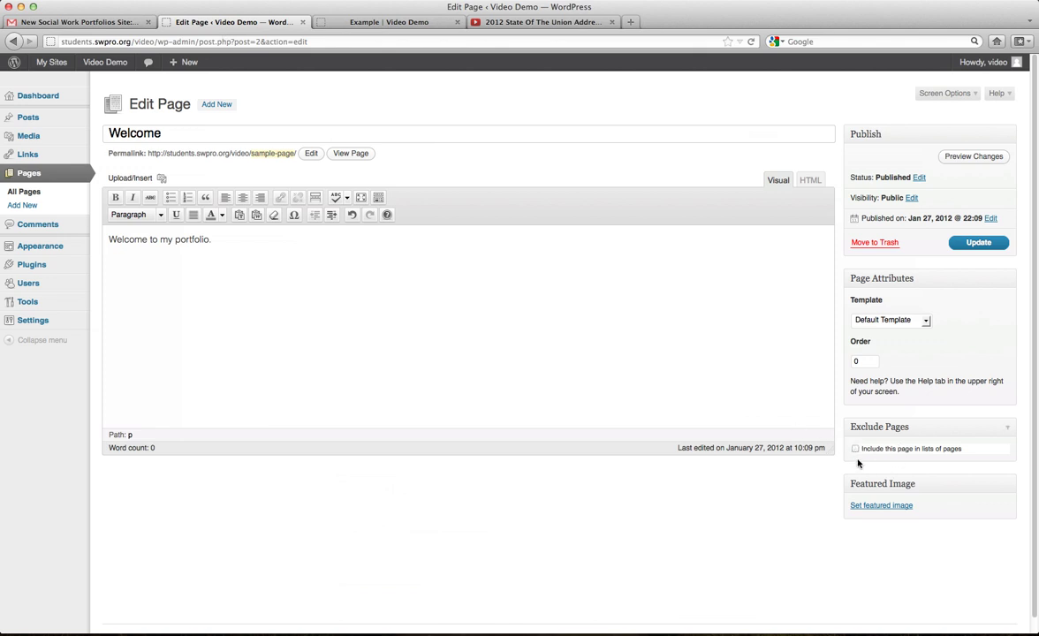
{"action": "left_click", "coordinate": [978, 243]}
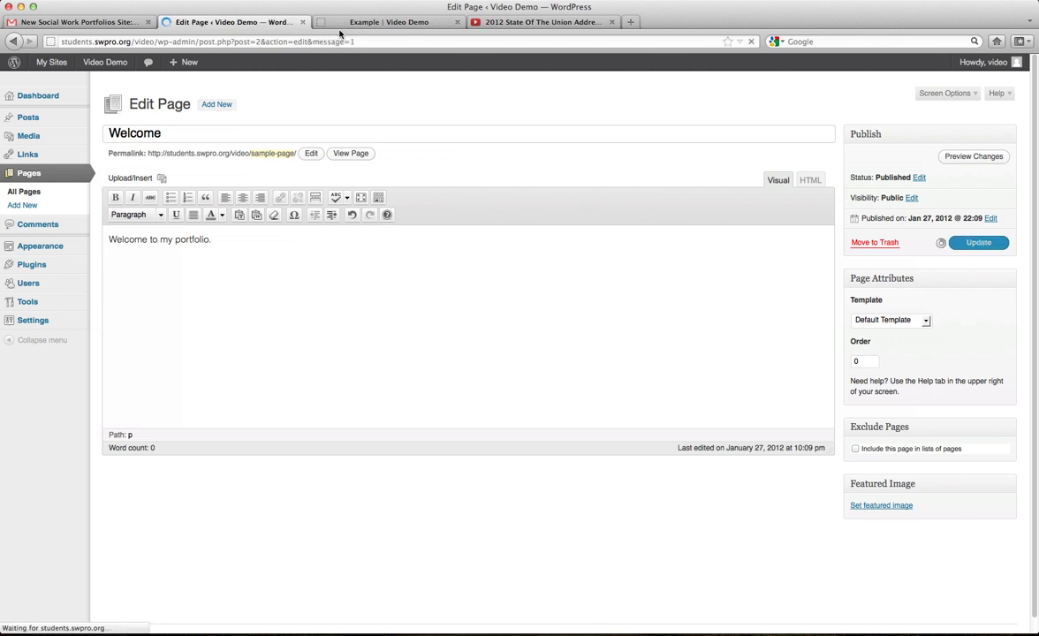
{"action": "left_click", "coordinate": [371, 23]}
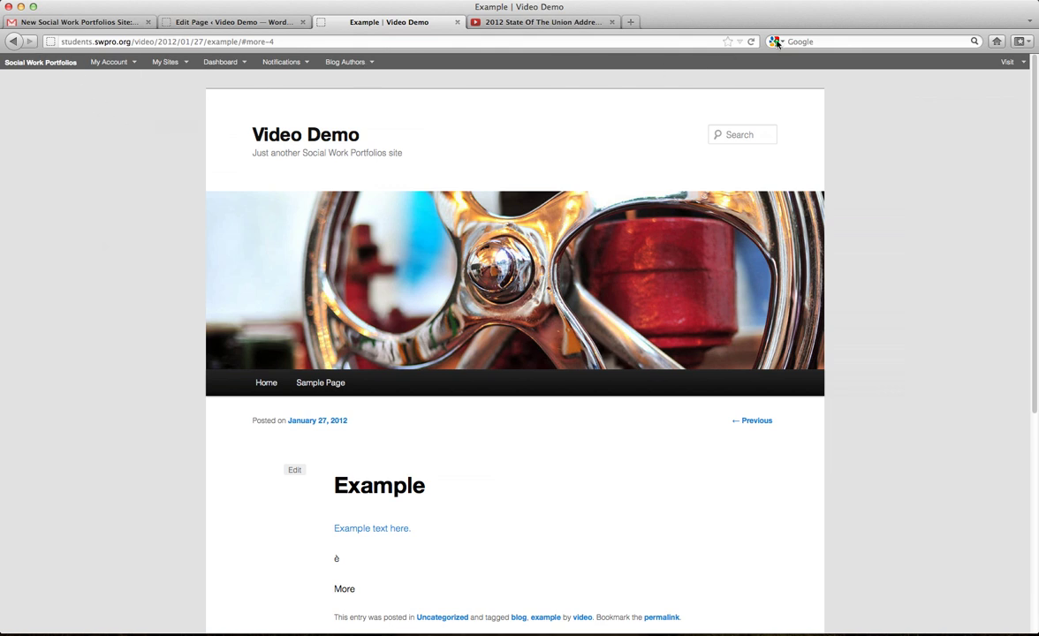
{"action": "left_click", "coordinate": [263, 381]}
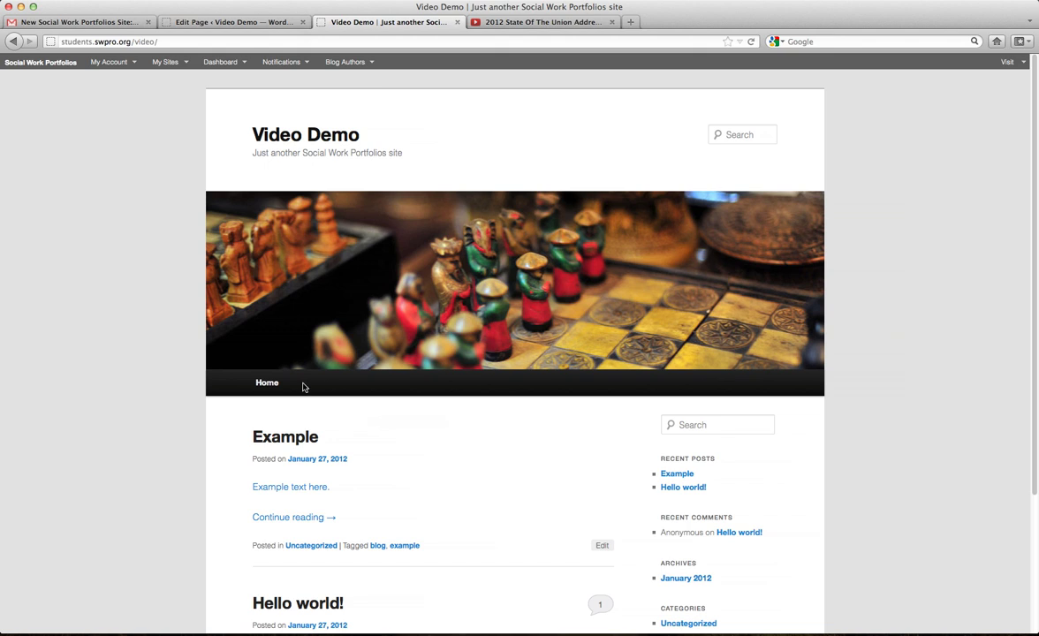
{"action": "left_click", "coordinate": [239, 22]}
Include the page in page lists, update it, and view Welcome on the live site.
{"action": "left_click", "coordinate": [855, 482]}
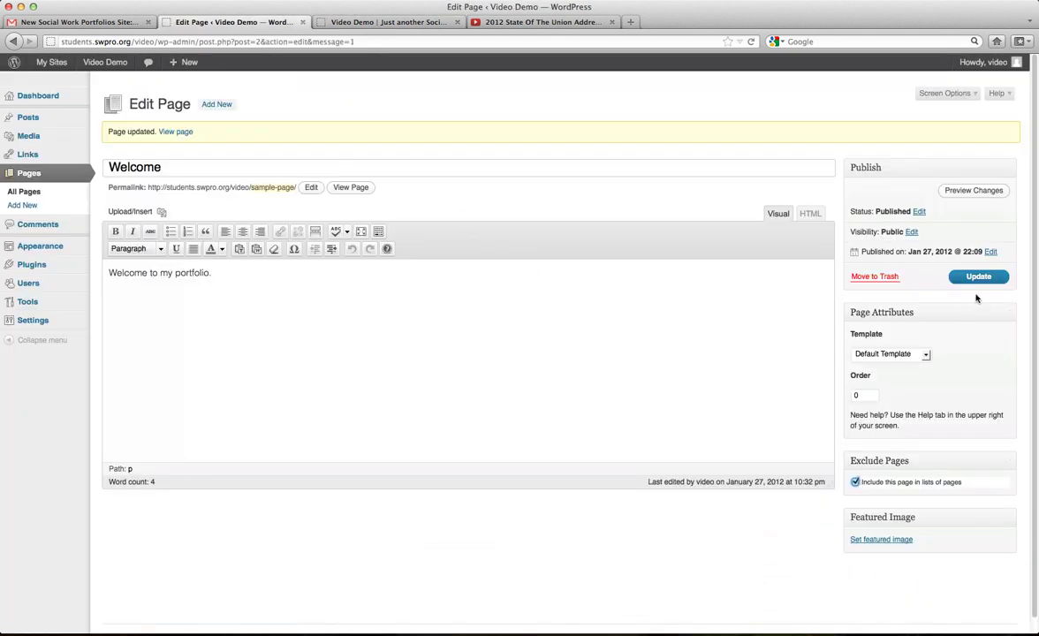
{"action": "left_click", "coordinate": [977, 277]}
{"action": "left_click", "coordinate": [389, 22]}
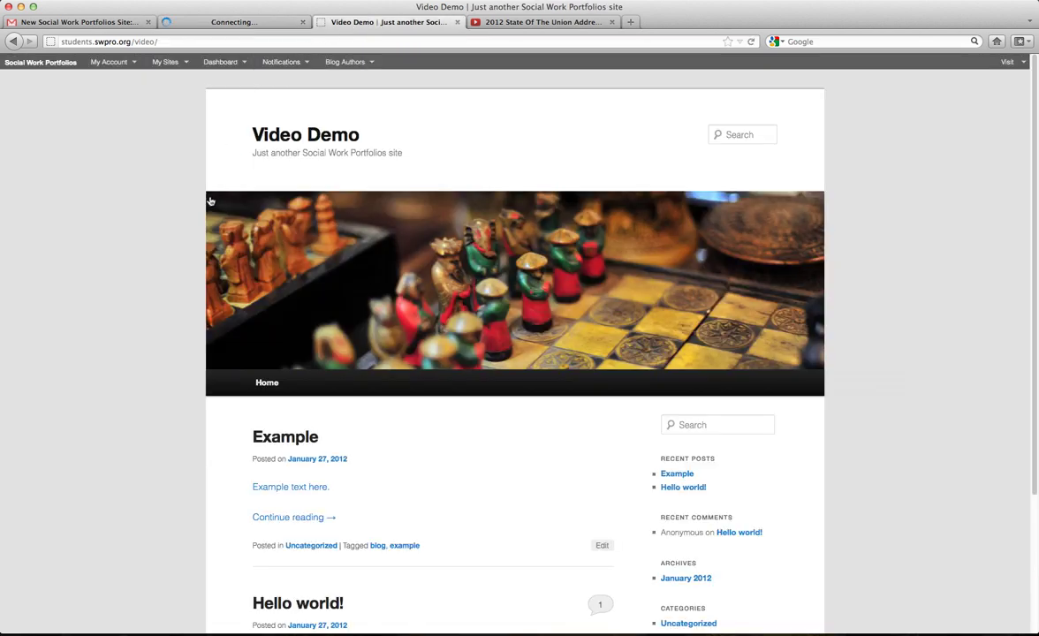
{"action": "left_click", "coordinate": [270, 389]}
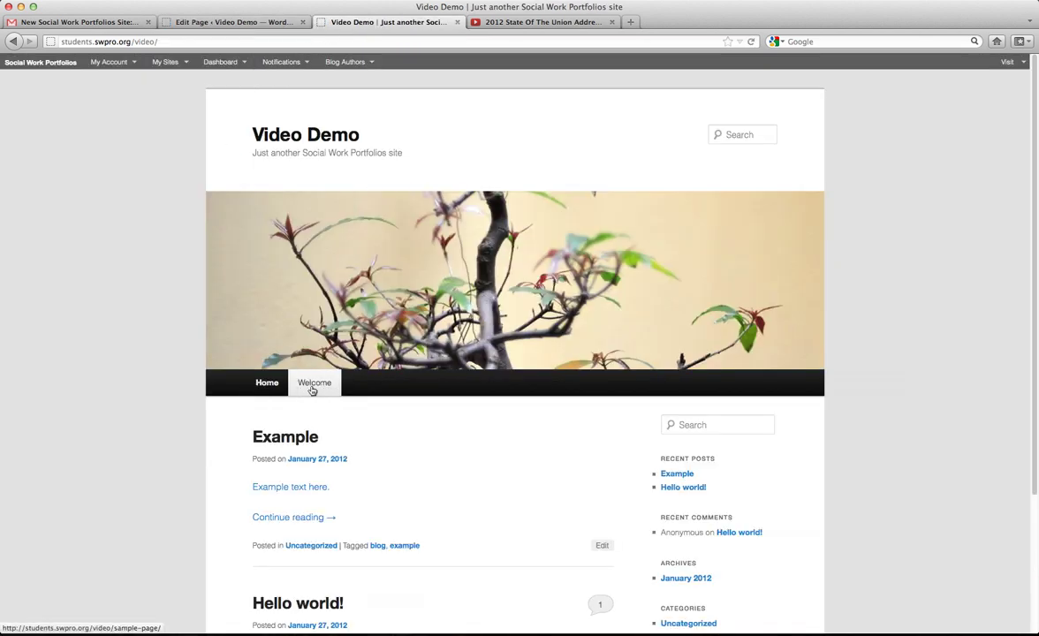
{"action": "left_click", "coordinate": [311, 389]}
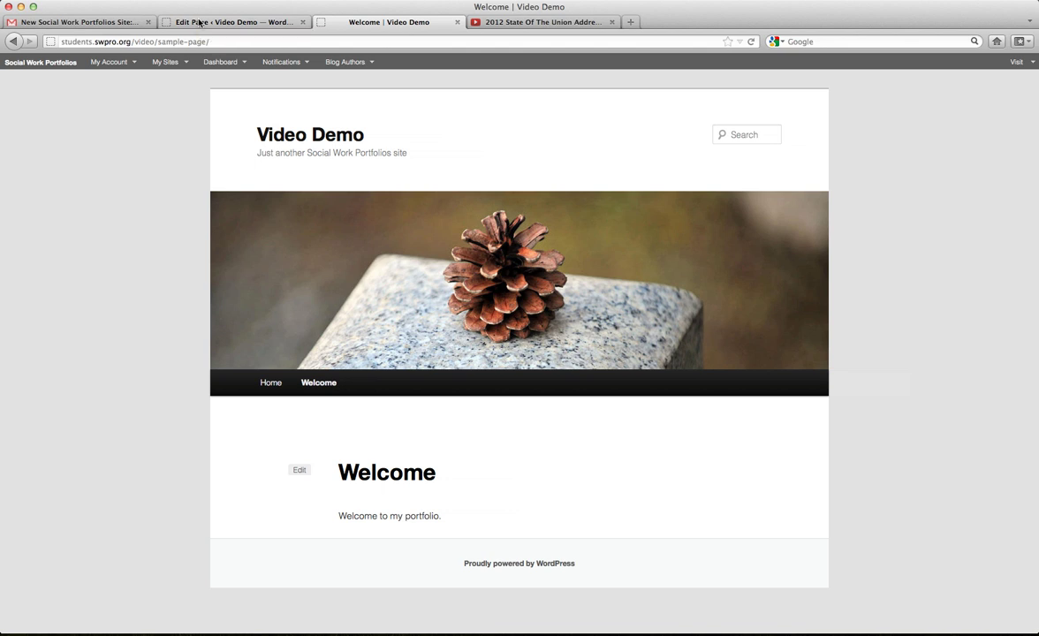
{"action": "left_click", "coordinate": [200, 22]}
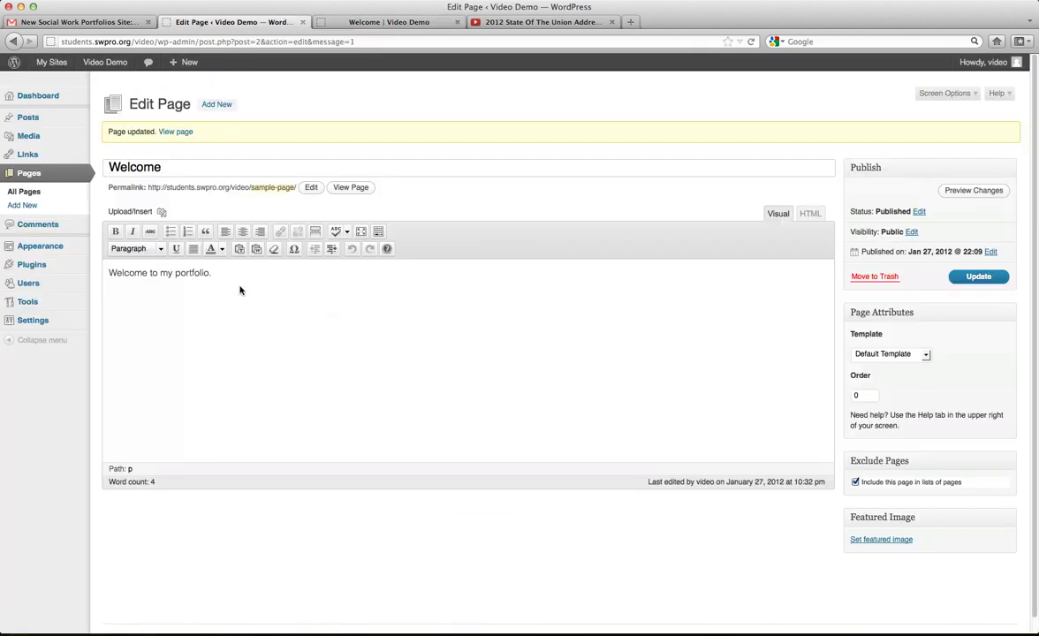
Start a new paragraph and upload Example Picture.png through the Upload/Insert media window.
{"action": "key", "text": "Return"}
{"action": "left_click", "coordinate": [162, 214]}
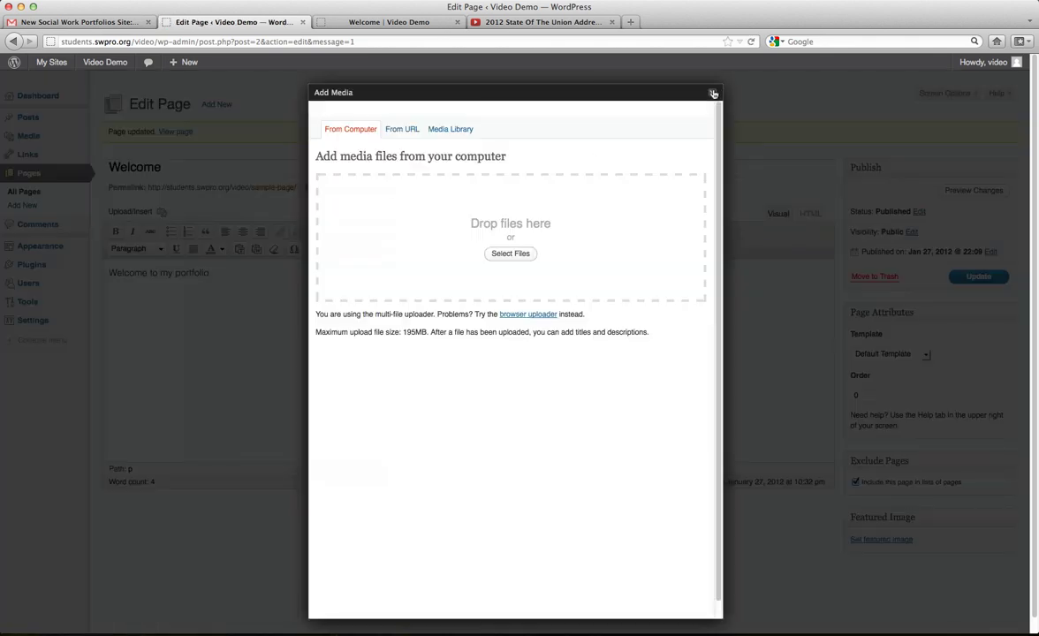
{"action": "left_click", "coordinate": [714, 94]}
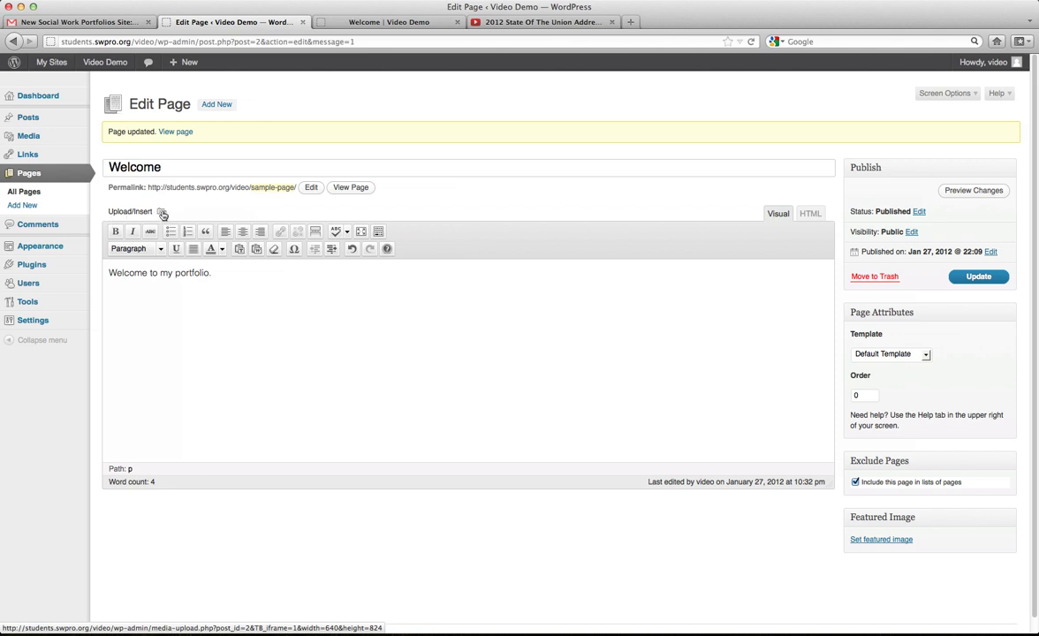
{"action": "left_click", "coordinate": [162, 213]}
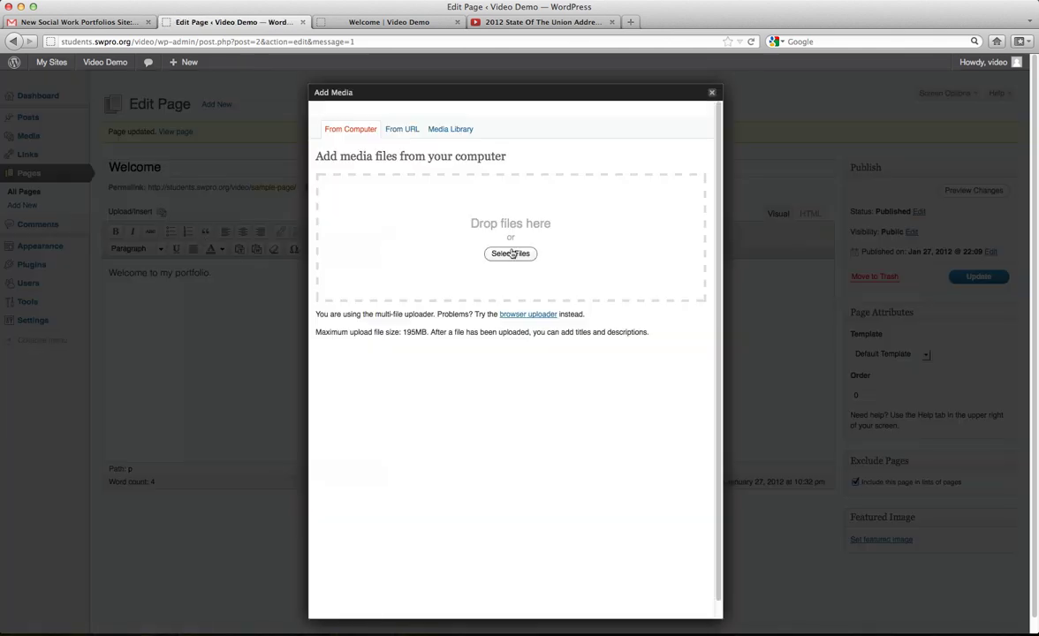
{"action": "left_click", "coordinate": [510, 254]}
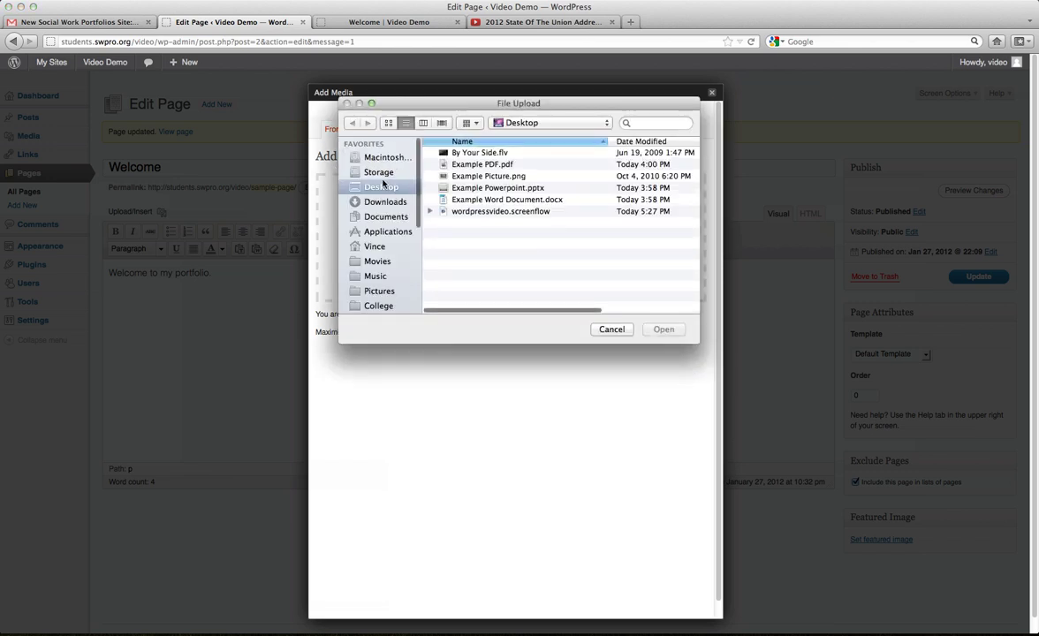
{"action": "double_click", "coordinate": [490, 177]}
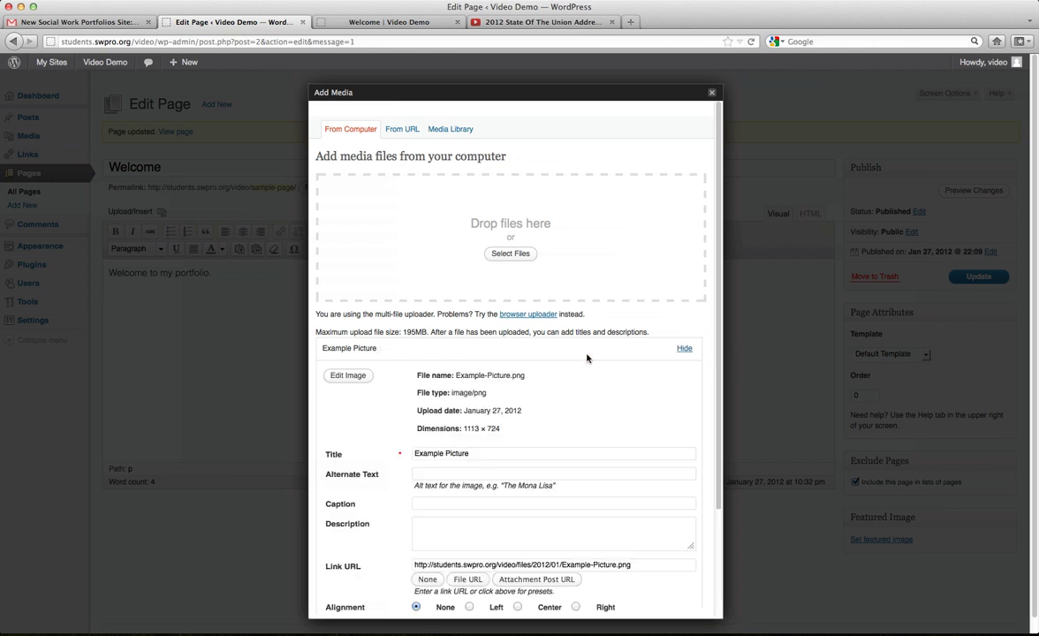
Give the picture alternate text and caption 'Image of Southern'.
{"action": "scroll", "coordinate": [538, 380], "scroll_direction": "down", "scroll_amount": 2}
{"action": "scroll", "coordinate": [537, 383], "scroll_direction": "down", "scroll_amount": 1}
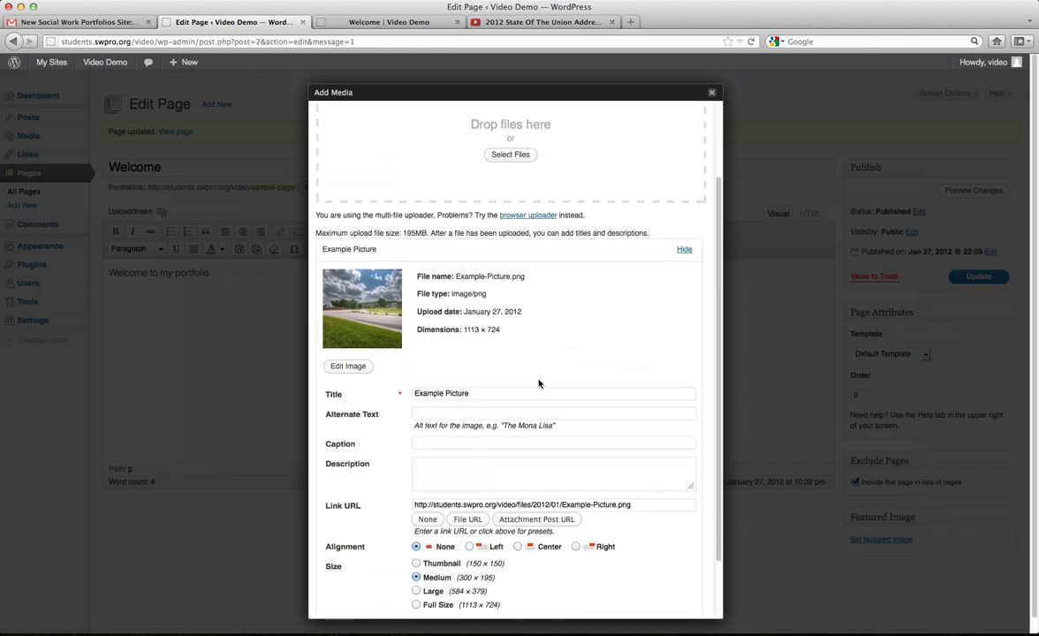
{"action": "scroll", "coordinate": [538, 383], "scroll_direction": "down", "scroll_amount": 2}
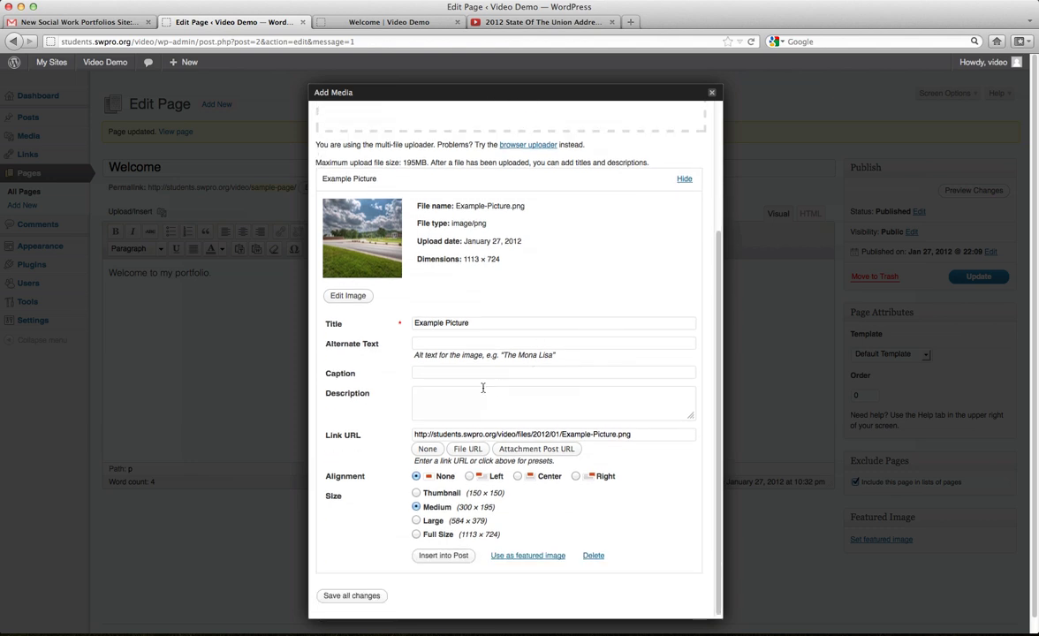
{"action": "left_click", "coordinate": [474, 323]}
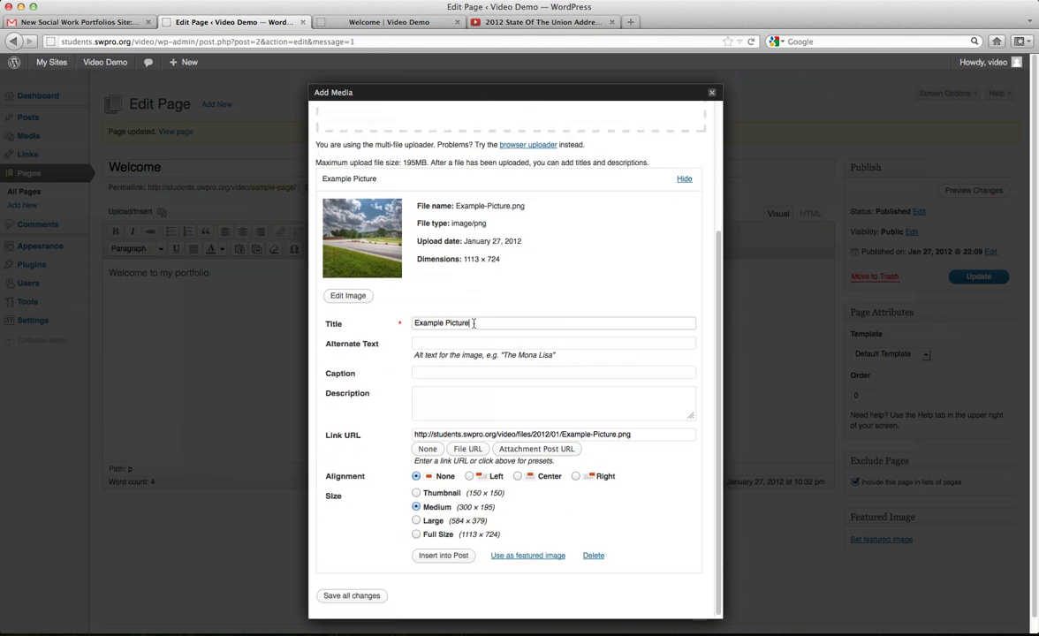
{"action": "left_click", "coordinate": [449, 344]}
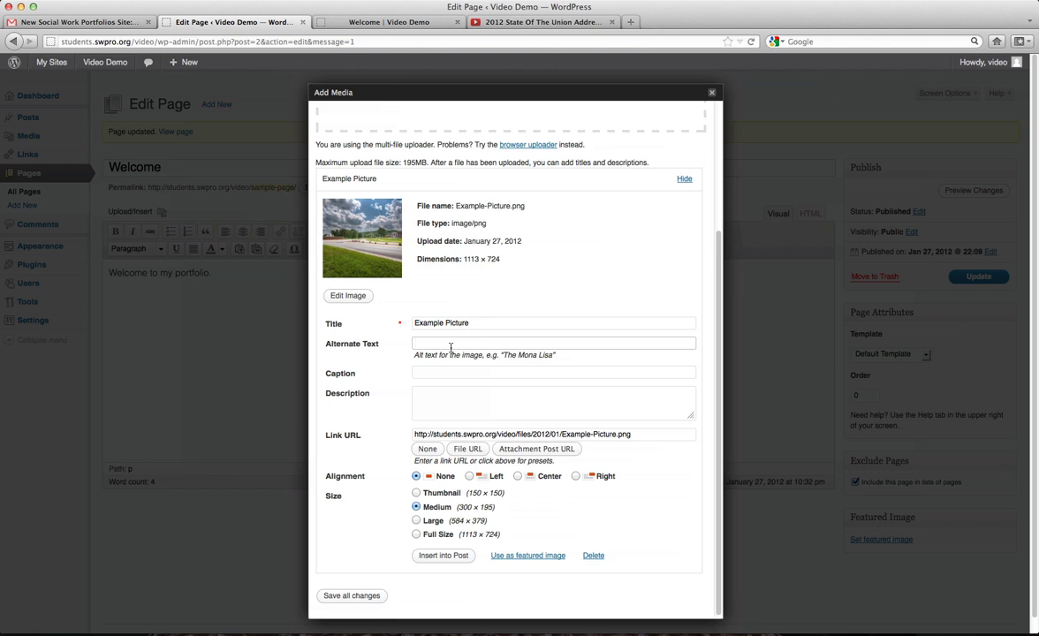
{"action": "type", "text": "mage of Southern"}
{"action": "left_click", "coordinate": [438, 372]}
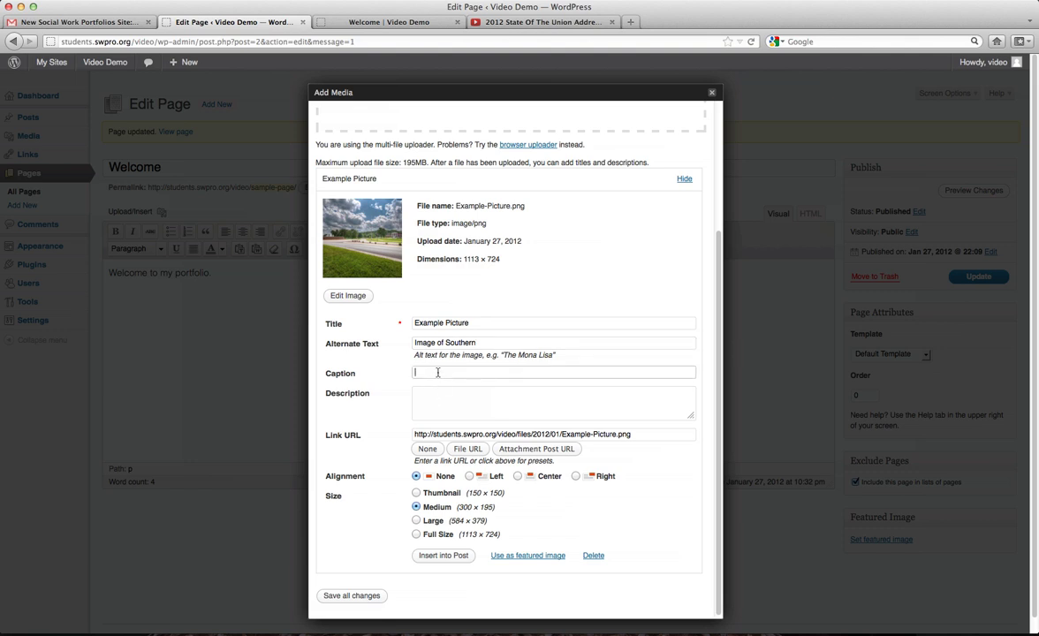
{"action": "type", "text": "Image of Southern"}
{"action": "left_click", "coordinate": [474, 394]}
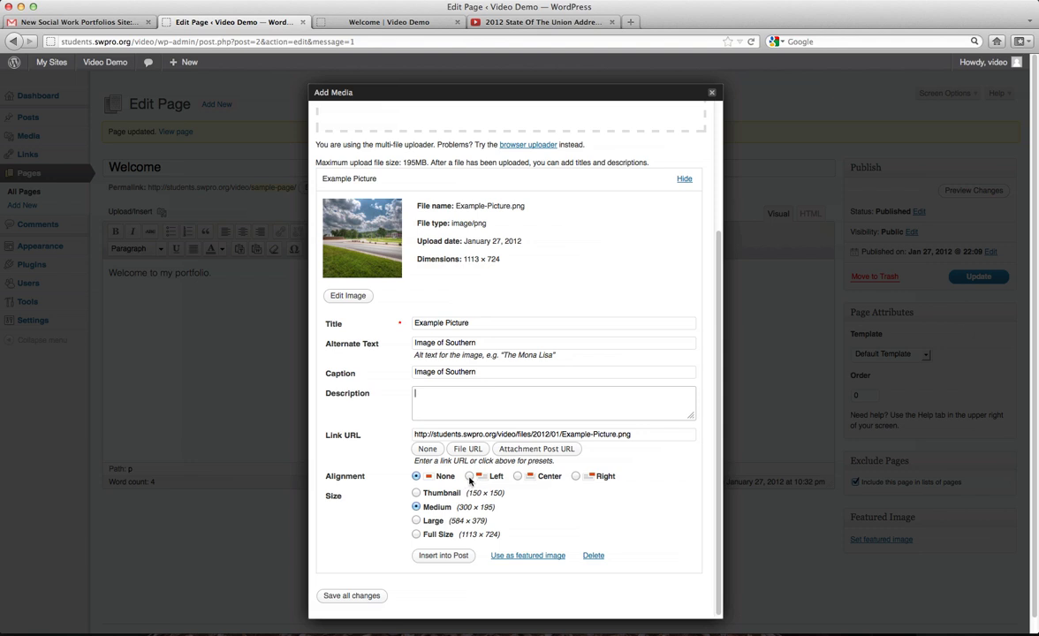
Try left, centre and right alignment, settle on None, and choose Large size.
{"action": "left_click", "coordinate": [469, 476]}
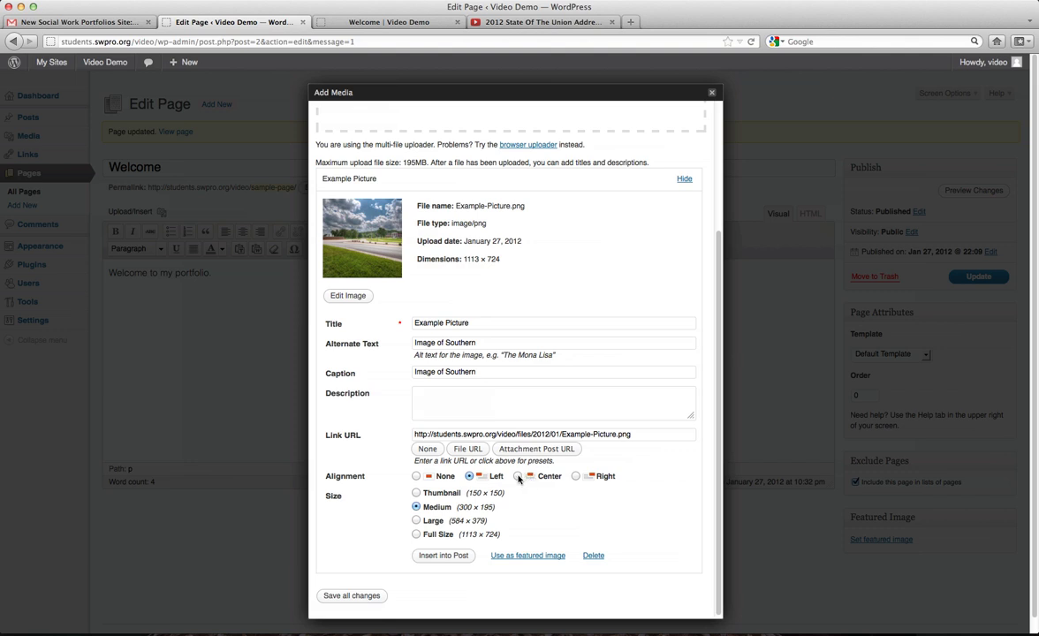
{"action": "left_click", "coordinate": [518, 477]}
{"action": "left_click", "coordinate": [576, 477]}
{"action": "left_click", "coordinate": [417, 476]}
{"action": "left_click", "coordinate": [416, 521]}
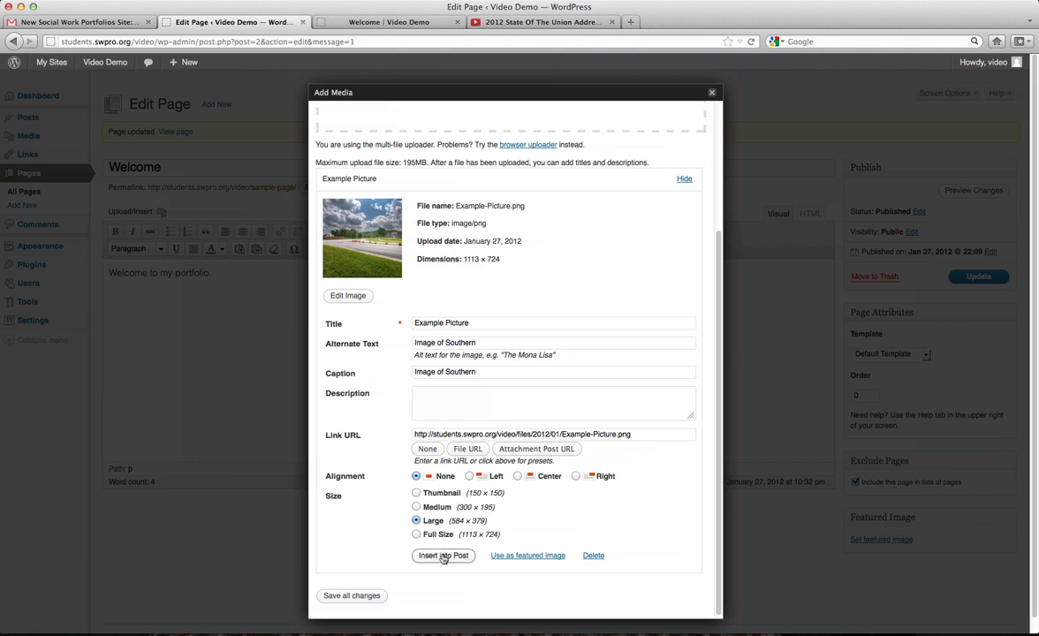
Insert the Large picture into the Welcome page and scroll down to check its caption.
{"action": "left_click", "coordinate": [441, 558]}
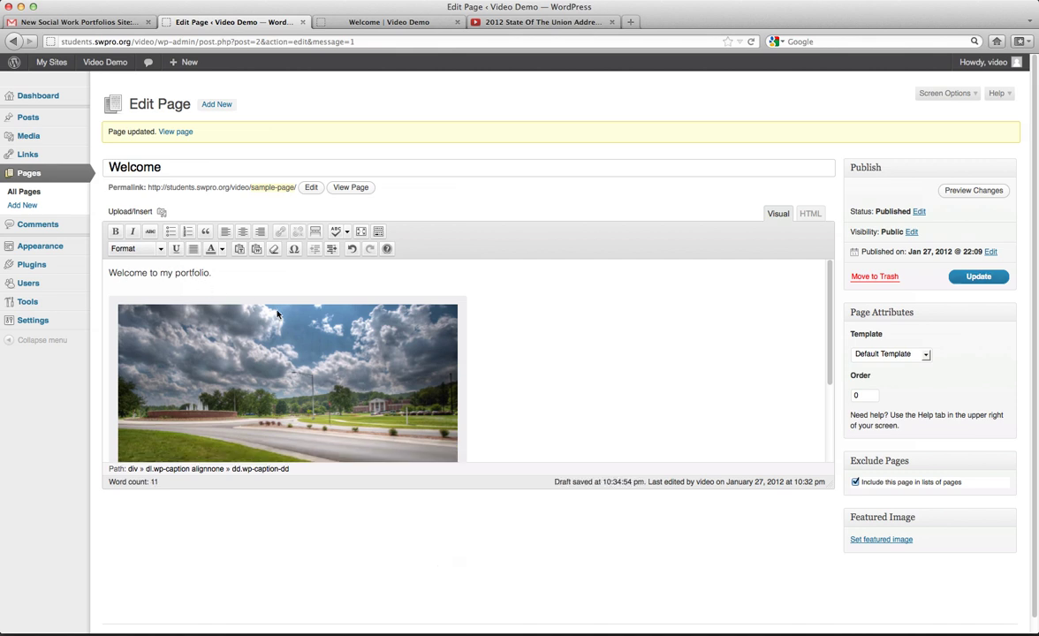
{"action": "scroll", "coordinate": [281, 314], "scroll_direction": "down", "scroll_amount": 3}
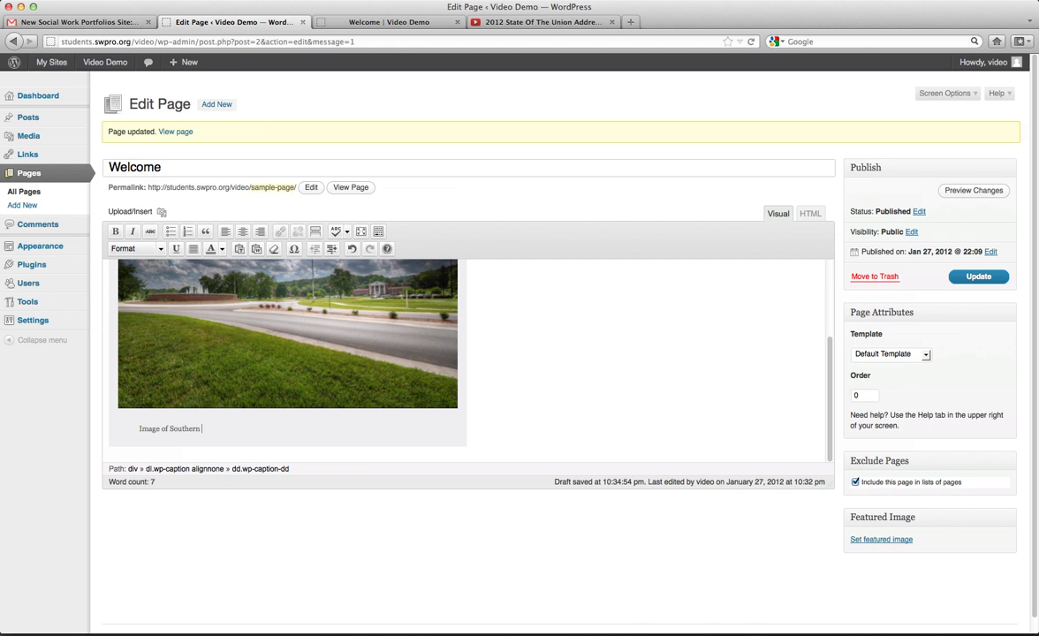
Review the picture's image size settings without changing them, then update the Welcome page.
{"action": "scroll", "coordinate": [333, 391], "scroll_direction": "up", "scroll_amount": 3}
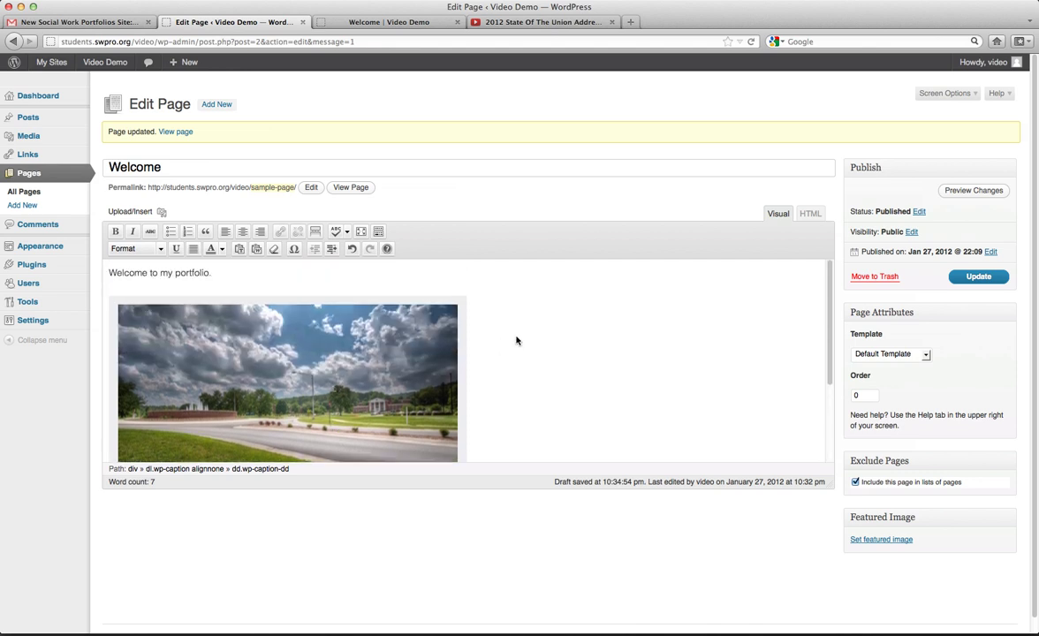
{"action": "left_click", "coordinate": [459, 323]}
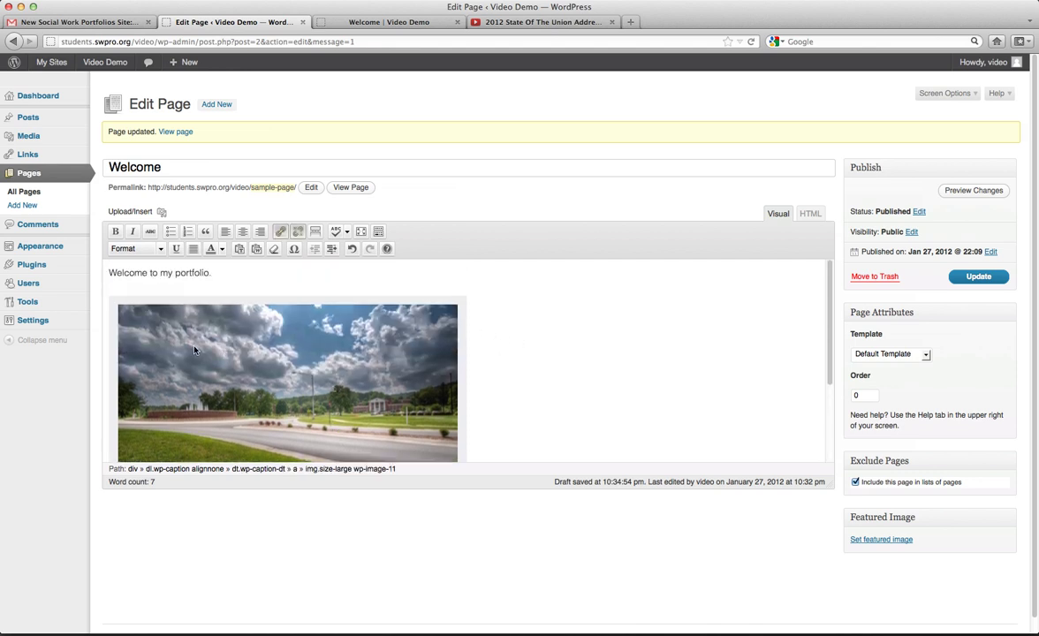
{"action": "left_click", "coordinate": [352, 325]}
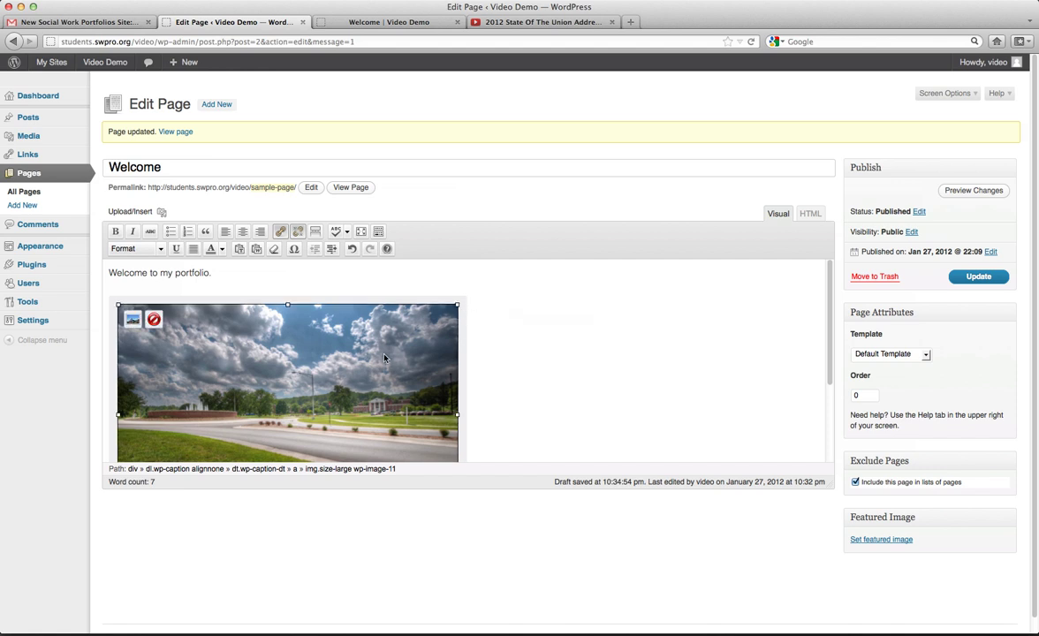
{"action": "left_click", "coordinate": [132, 321]}
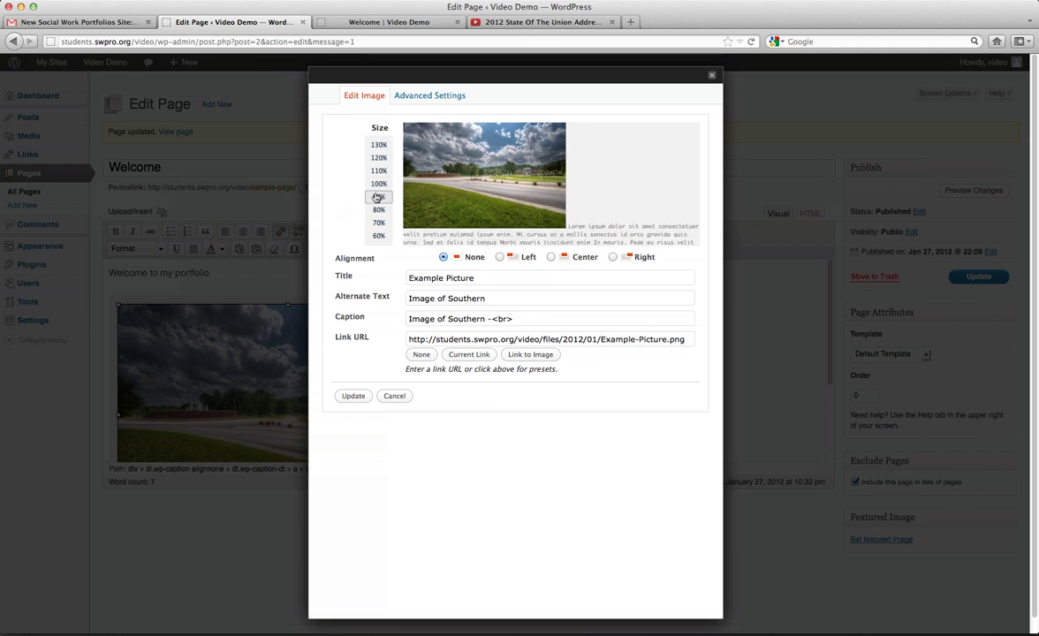
{"action": "scroll", "coordinate": [378, 238], "scroll_direction": "down", "scroll_amount": 1}
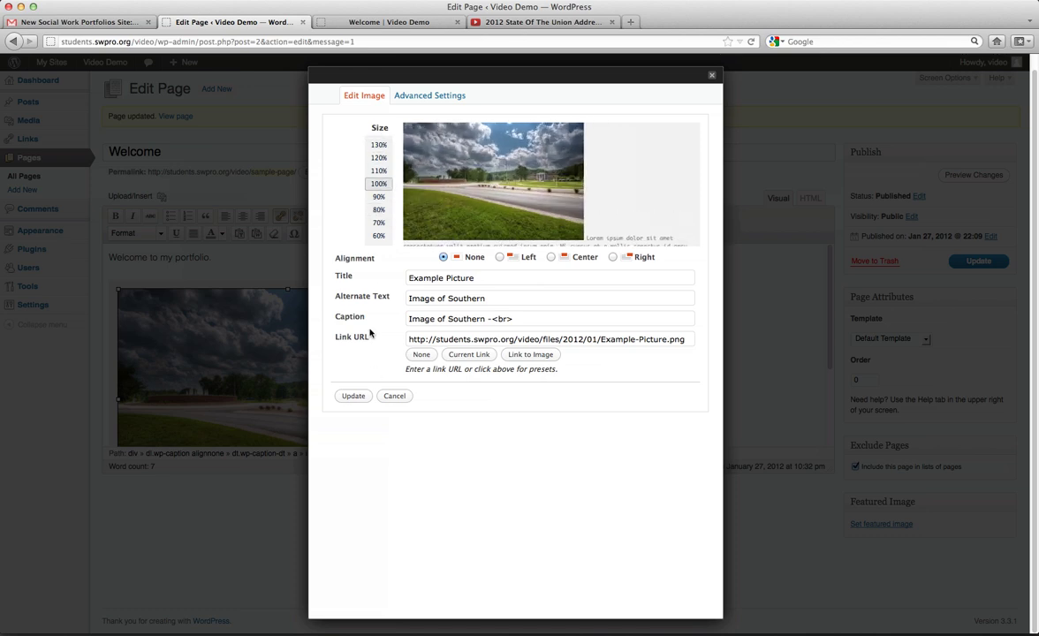
{"action": "left_click", "coordinate": [394, 396]}
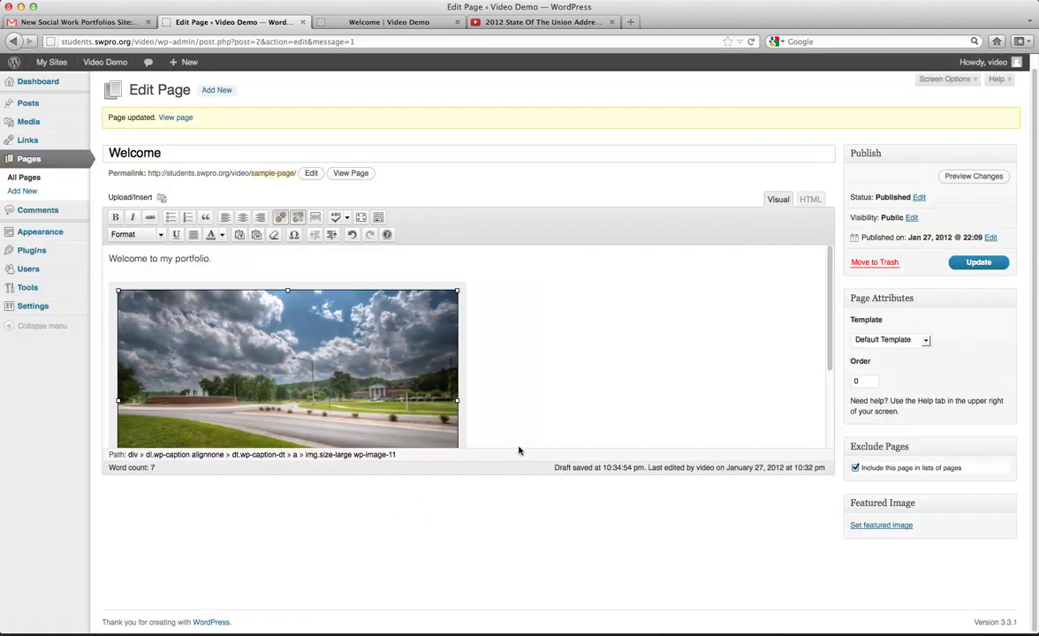
{"action": "left_click", "coordinate": [974, 262]}
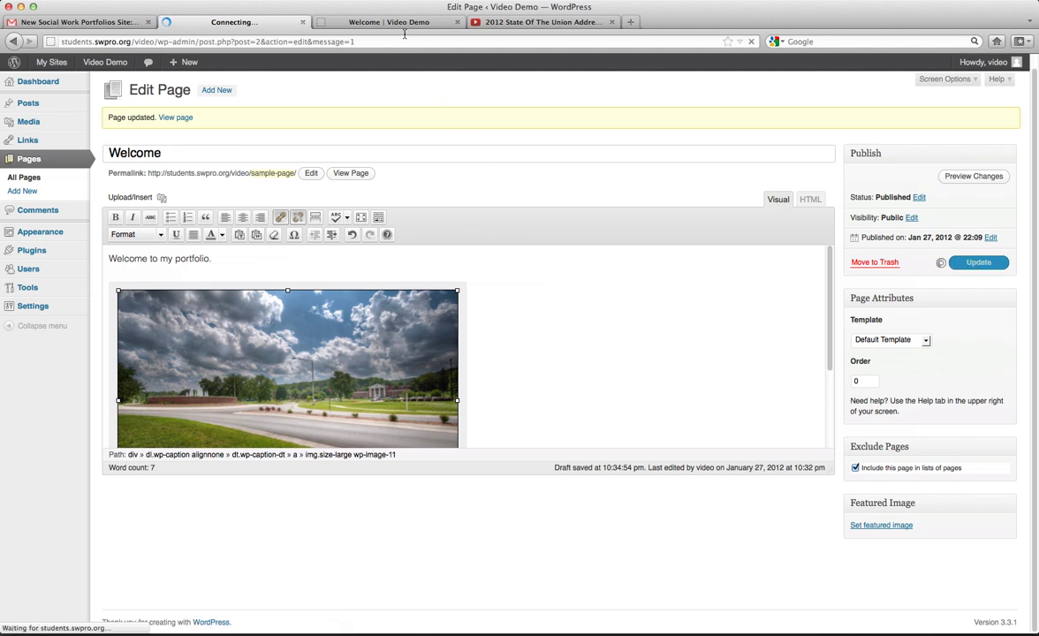
On the live Welcome page, confirm the picture links to its full-size image file.
{"action": "left_click", "coordinate": [364, 25]}
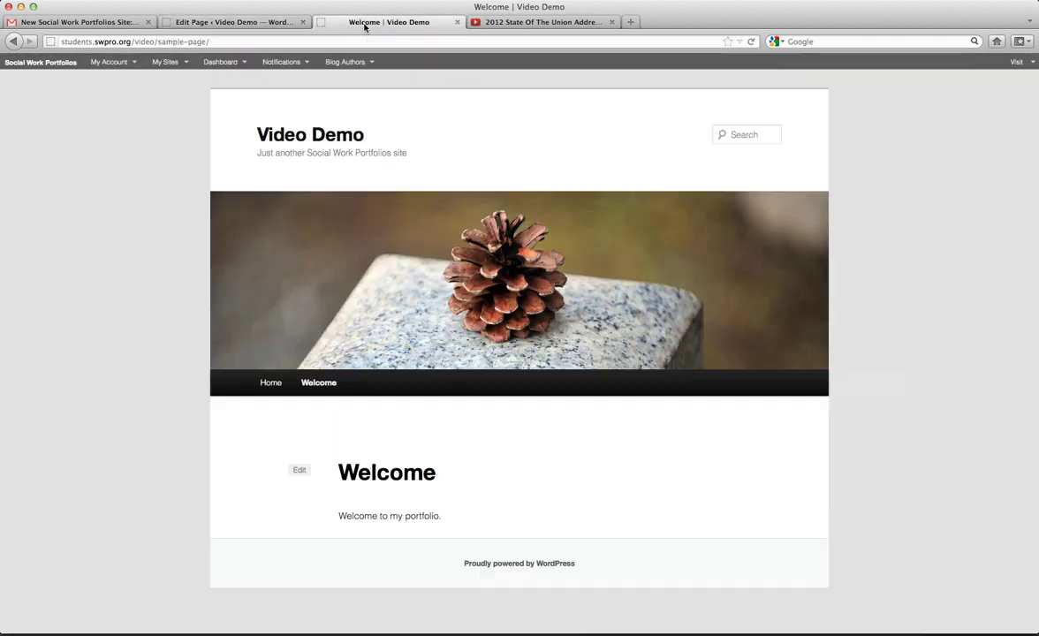
{"action": "key", "text": "super+r"}
{"action": "scroll", "coordinate": [458, 219], "scroll_direction": "down", "scroll_amount": 2}
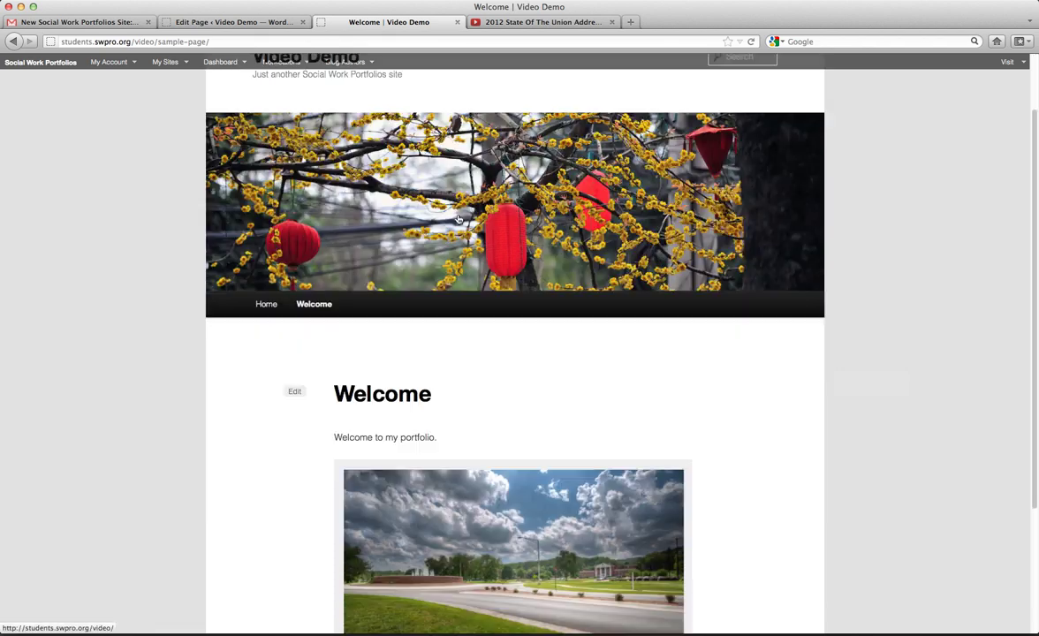
{"action": "scroll", "coordinate": [458, 219], "scroll_direction": "down", "scroll_amount": 4}
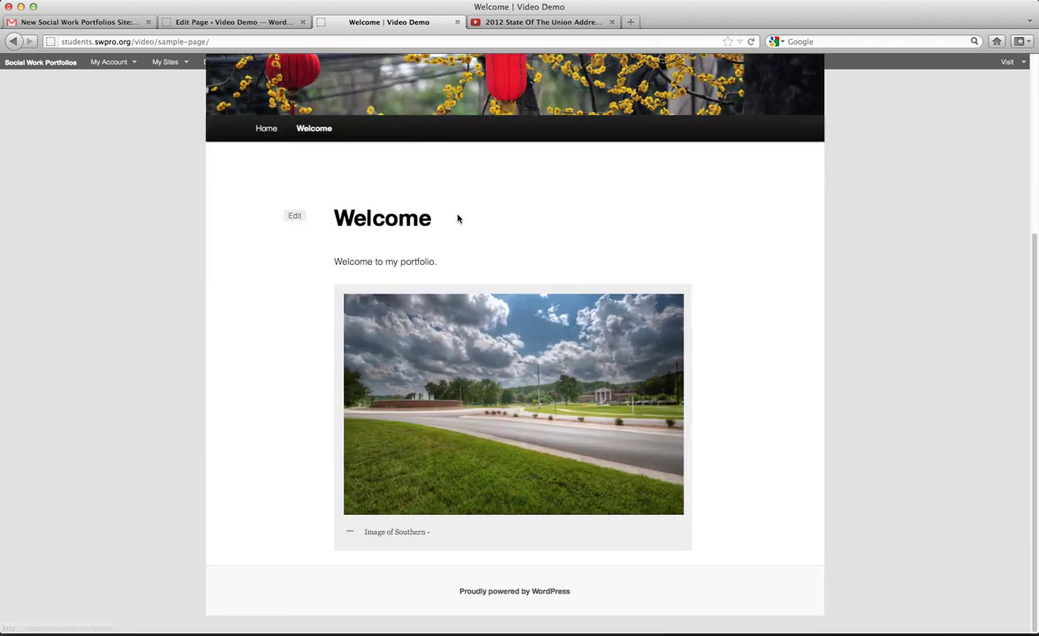
{"action": "left_click", "coordinate": [498, 408]}
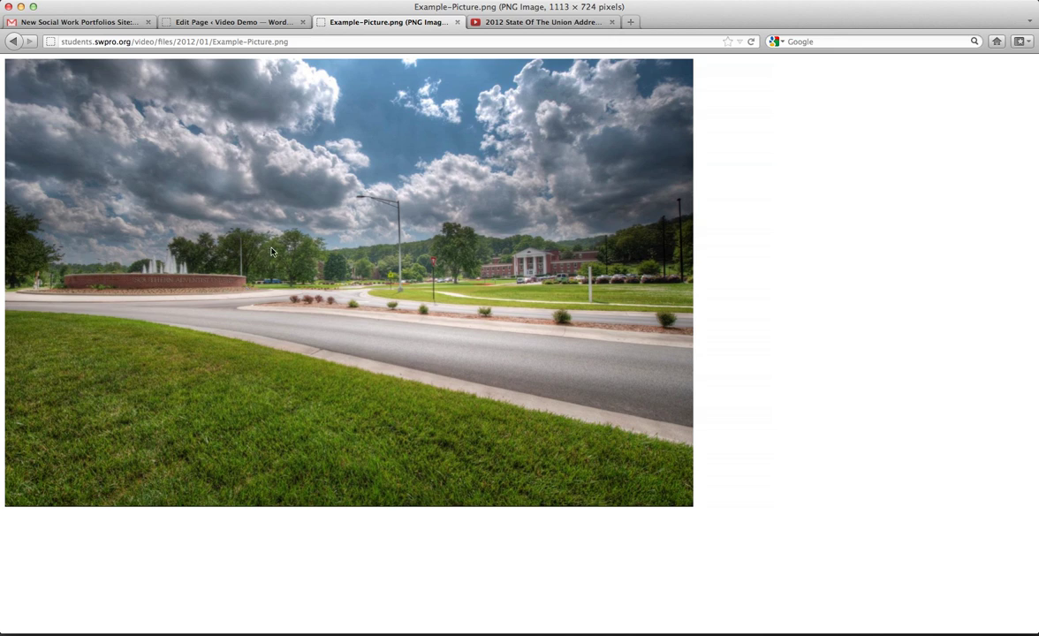
{"action": "left_click", "coordinate": [238, 22]}
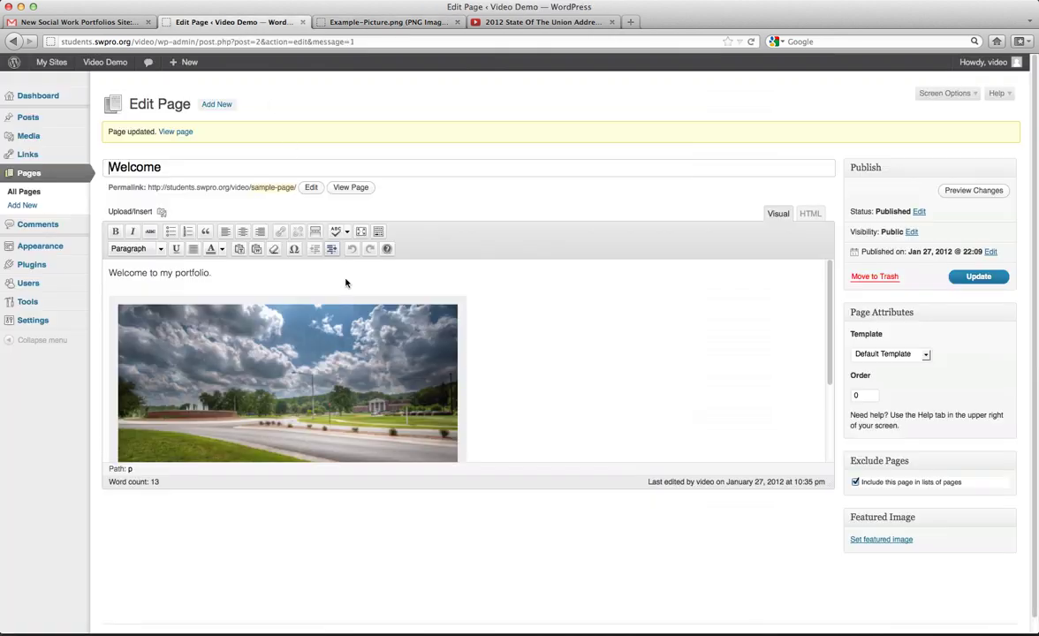
{"action": "left_click", "coordinate": [297, 359]}
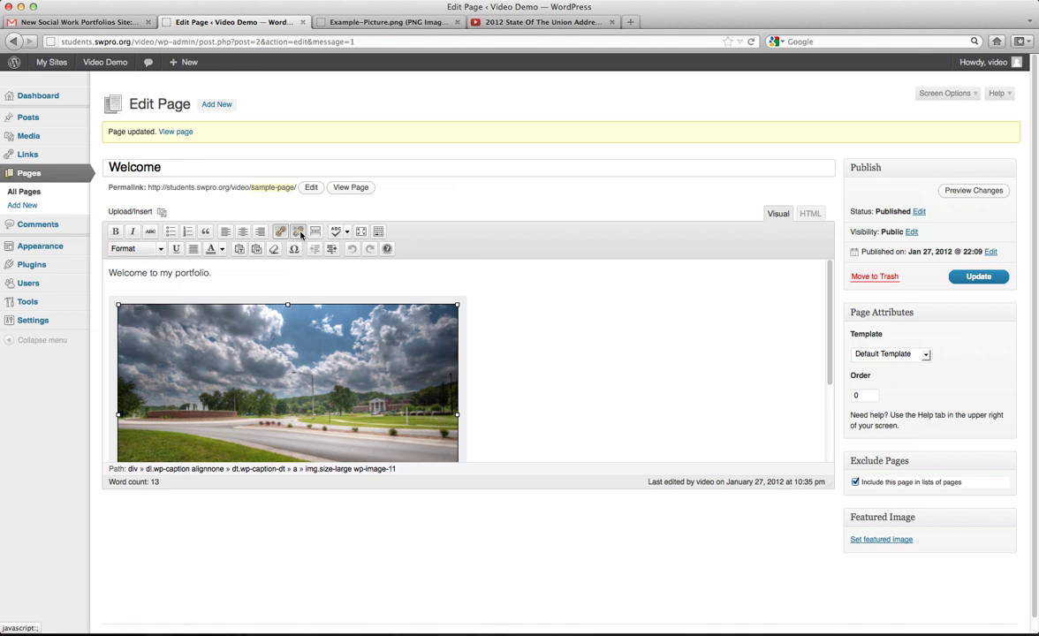
Remove the picture's link, update the page, and reload the live page to verify.
{"action": "left_click", "coordinate": [294, 234]}
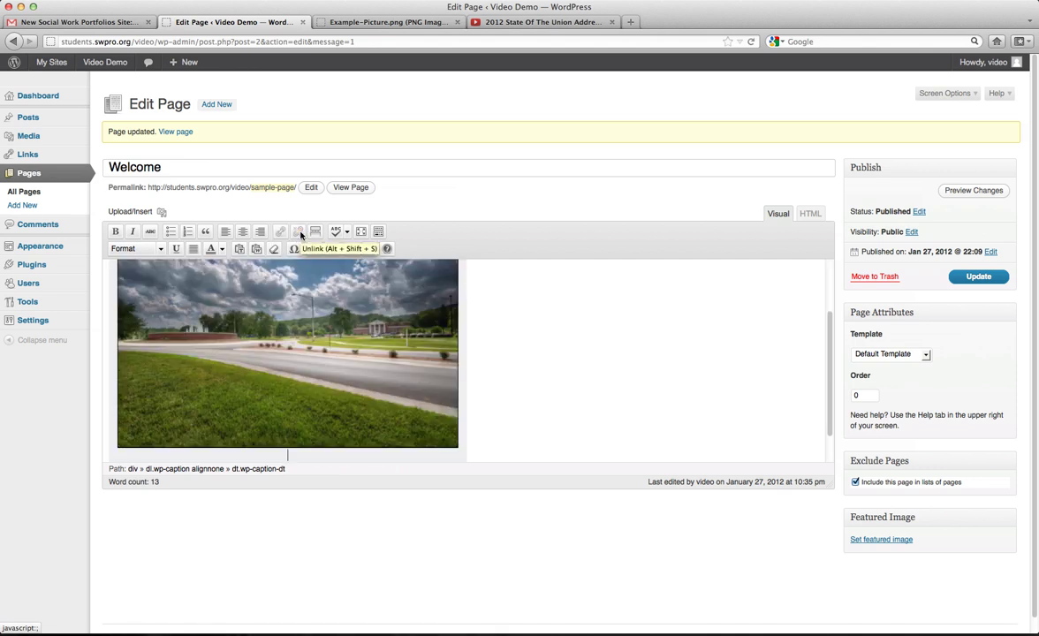
{"action": "left_click", "coordinate": [972, 278]}
{"action": "left_click", "coordinate": [375, 22]}
{"action": "key", "text": "BackSpace"}
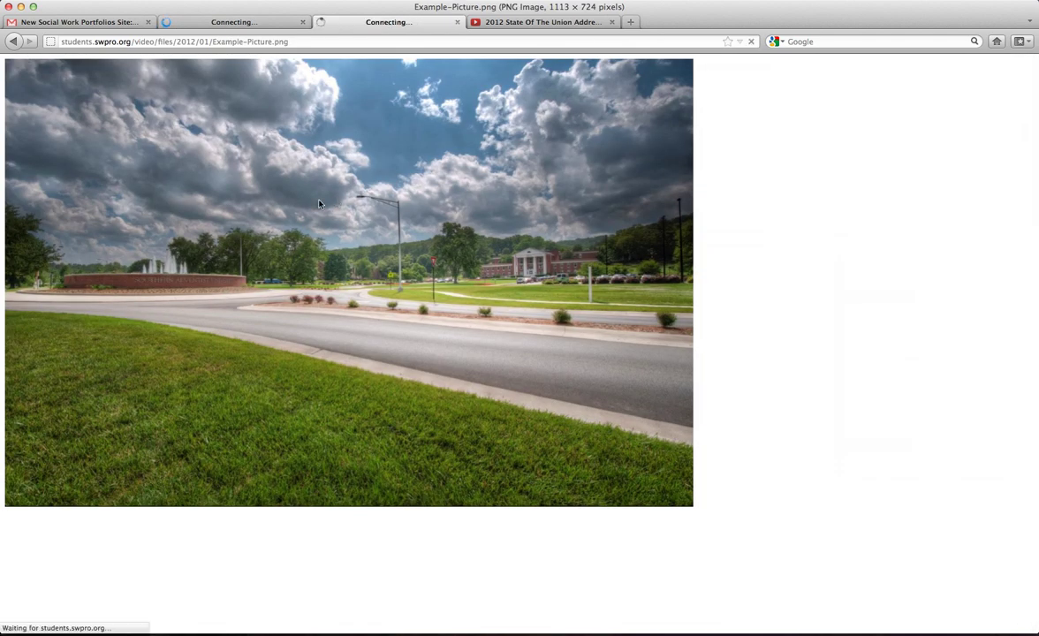
{"action": "key", "text": "super+r"}
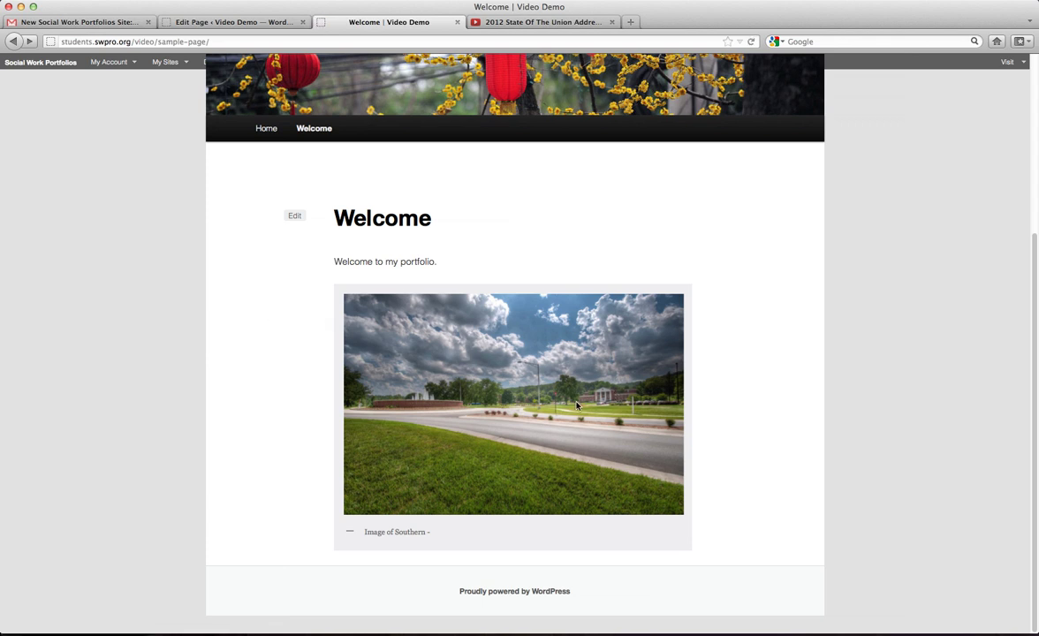
{"action": "left_click", "coordinate": [243, 22]}
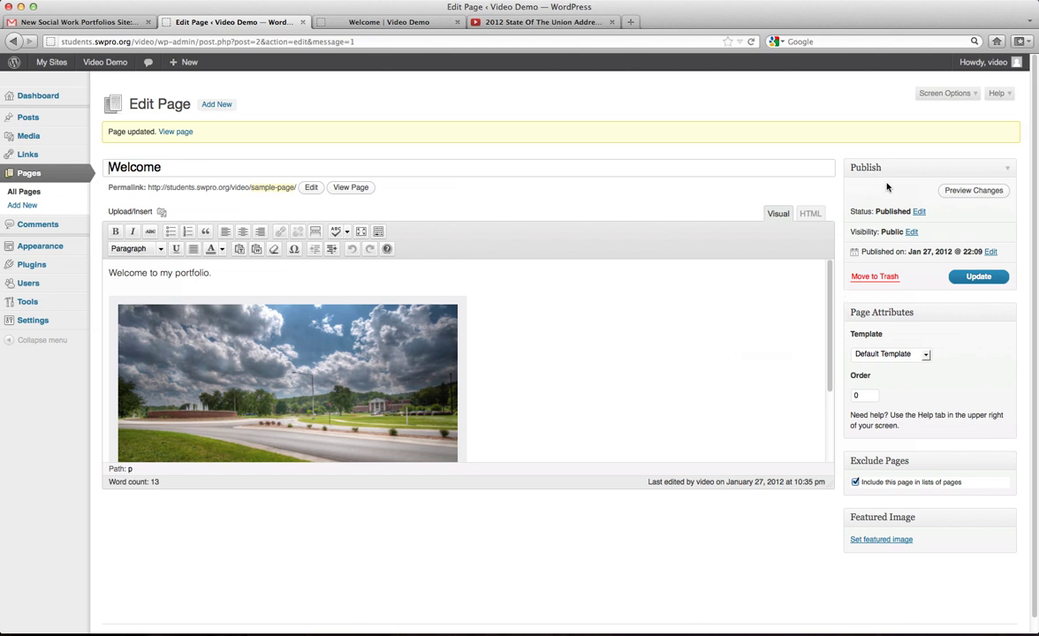
Try Password protected and Private visibility, then leave the page Public.
{"action": "left_click", "coordinate": [910, 232]}
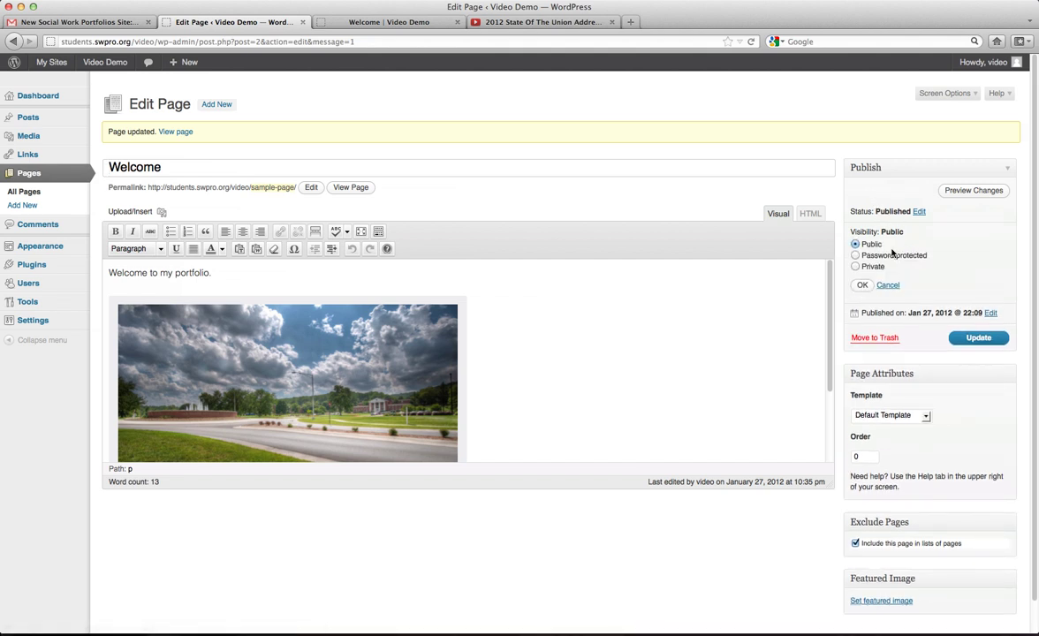
{"action": "left_click", "coordinate": [883, 258]}
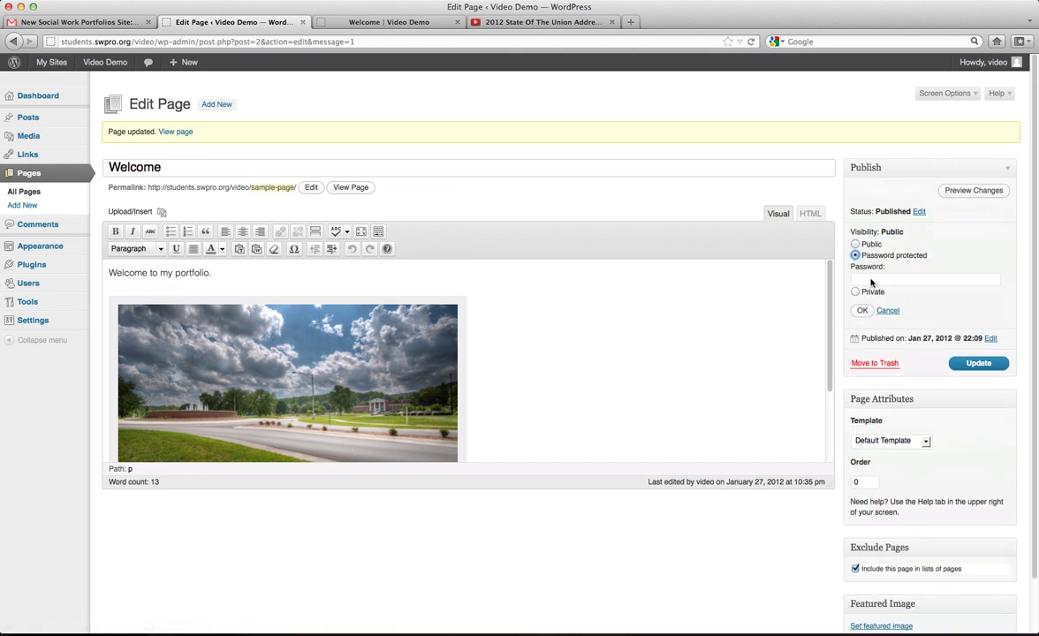
{"action": "left_click", "coordinate": [857, 291]}
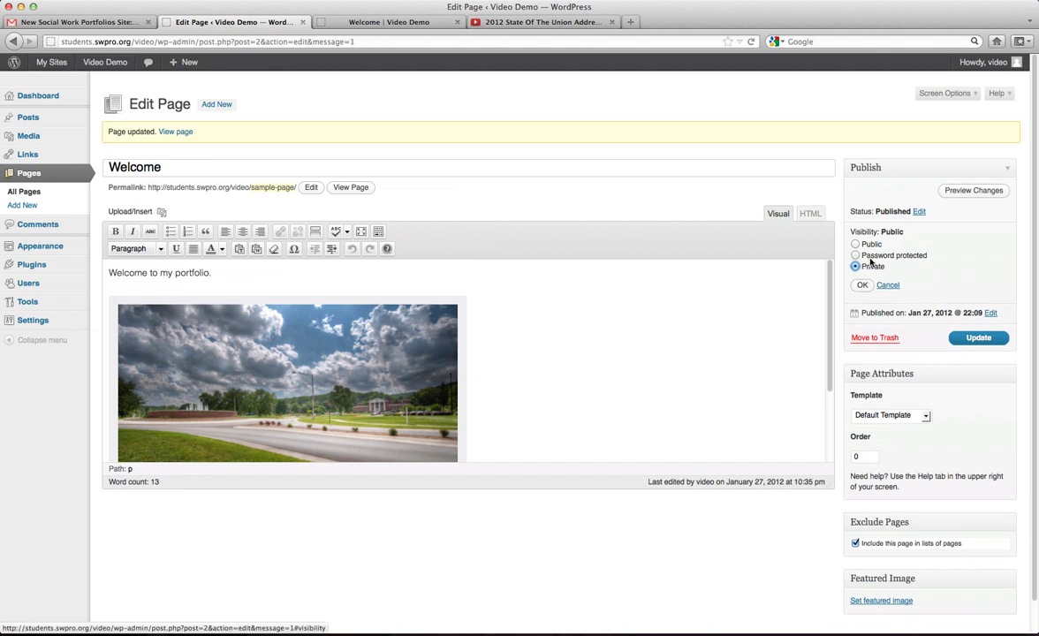
{"action": "left_click", "coordinate": [872, 257]}
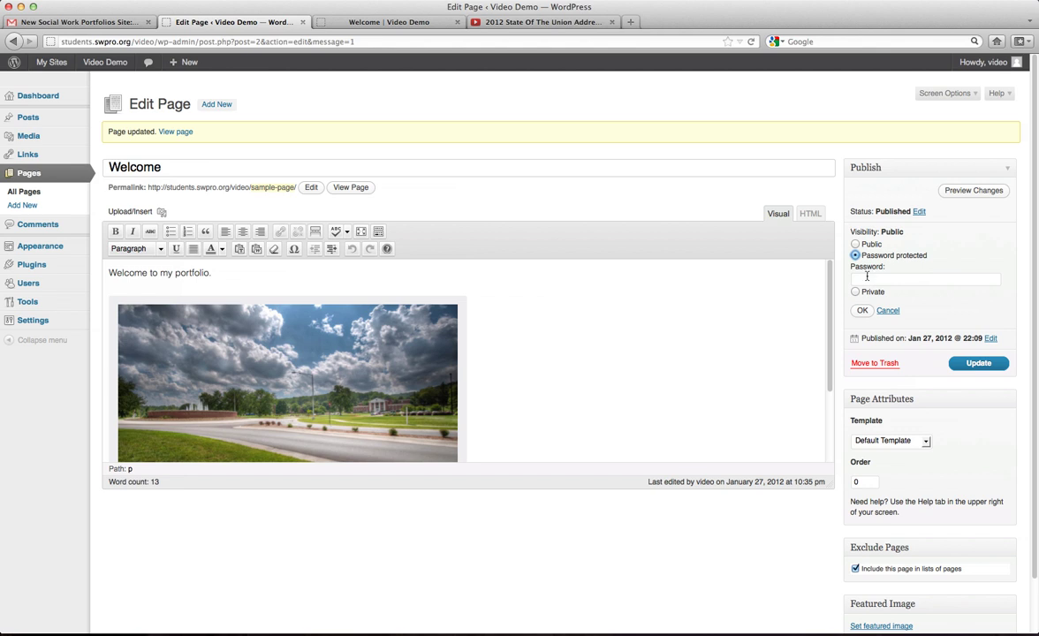
{"action": "left_click", "coordinate": [868, 278]}
{"action": "left_click", "coordinate": [855, 244]}
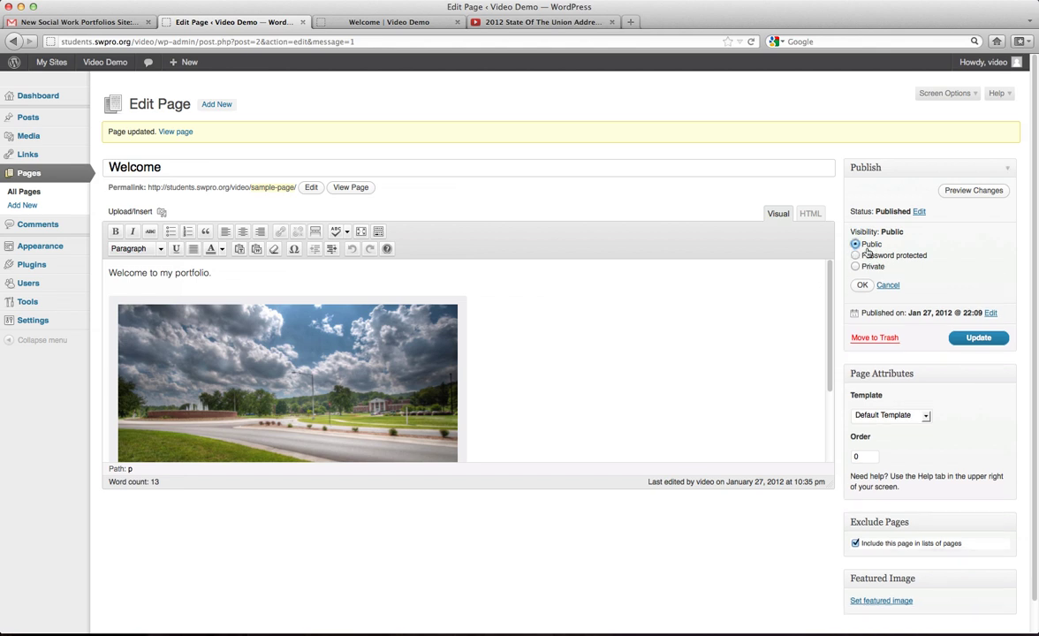
{"action": "left_click", "coordinate": [888, 285]}
Keep the page status as Published and open the publish date and time fields.
{"action": "left_click", "coordinate": [918, 213]}
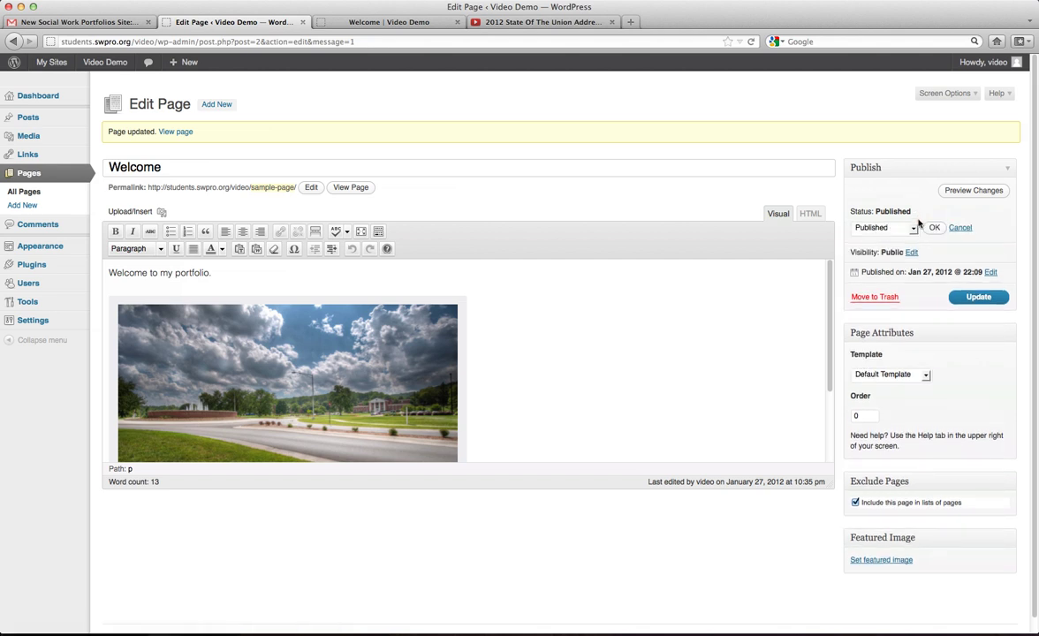
{"action": "left_click", "coordinate": [914, 228]}
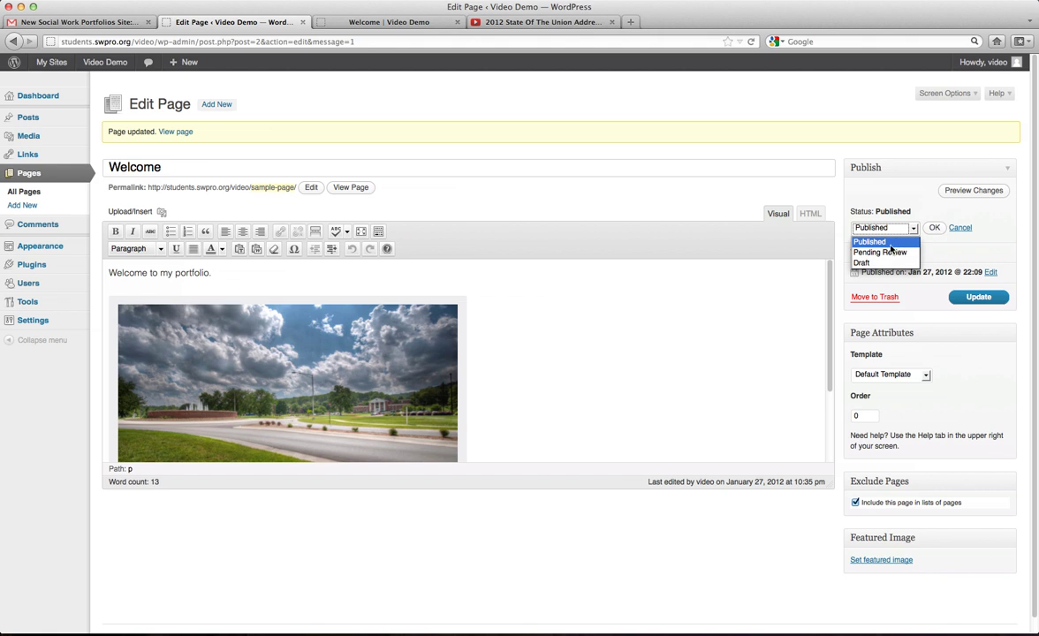
{"action": "left_click", "coordinate": [890, 243]}
{"action": "left_click", "coordinate": [962, 228]}
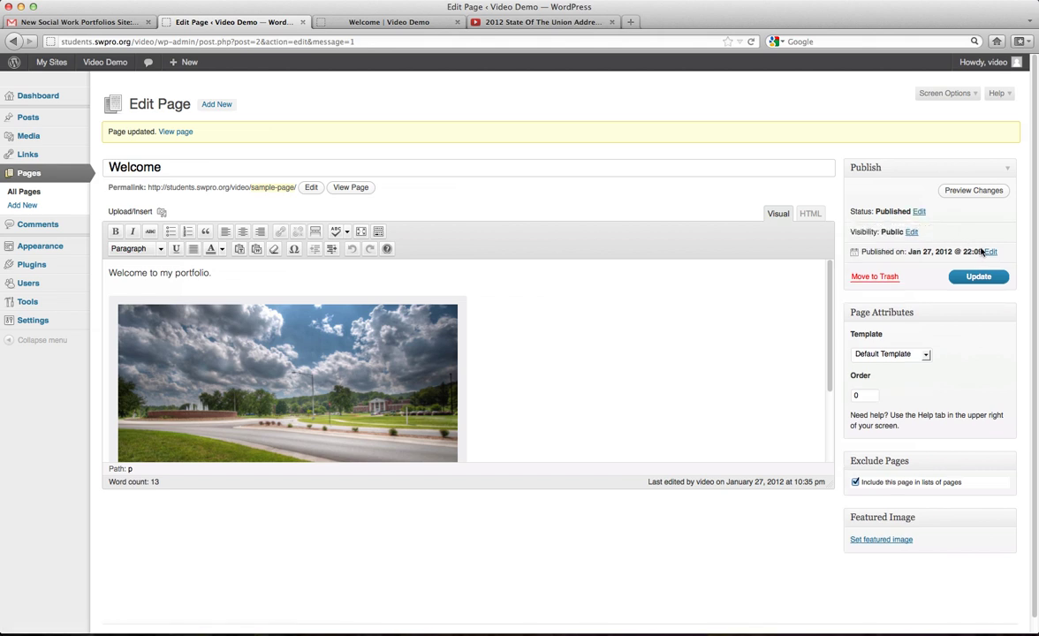
{"action": "left_click", "coordinate": [990, 252]}
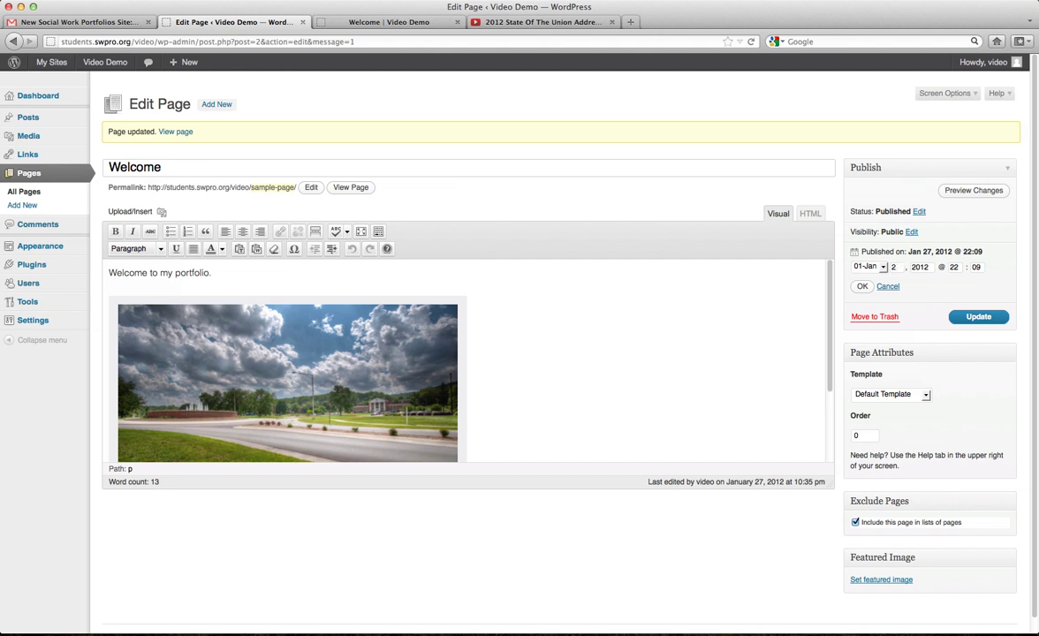
Change the publish date to the 28th, then to January 26, 2012 @ 22:09, and update the page.
{"action": "left_click", "coordinate": [862, 287]}
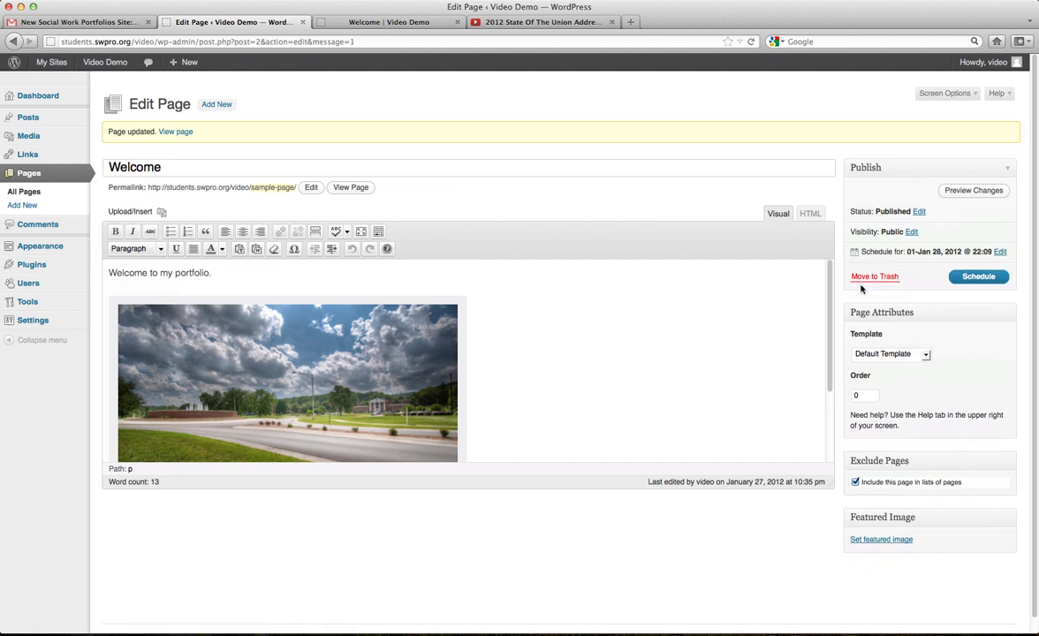
{"action": "left_click_drag", "start_coordinate": [861, 252], "coordinate": [993, 251]}
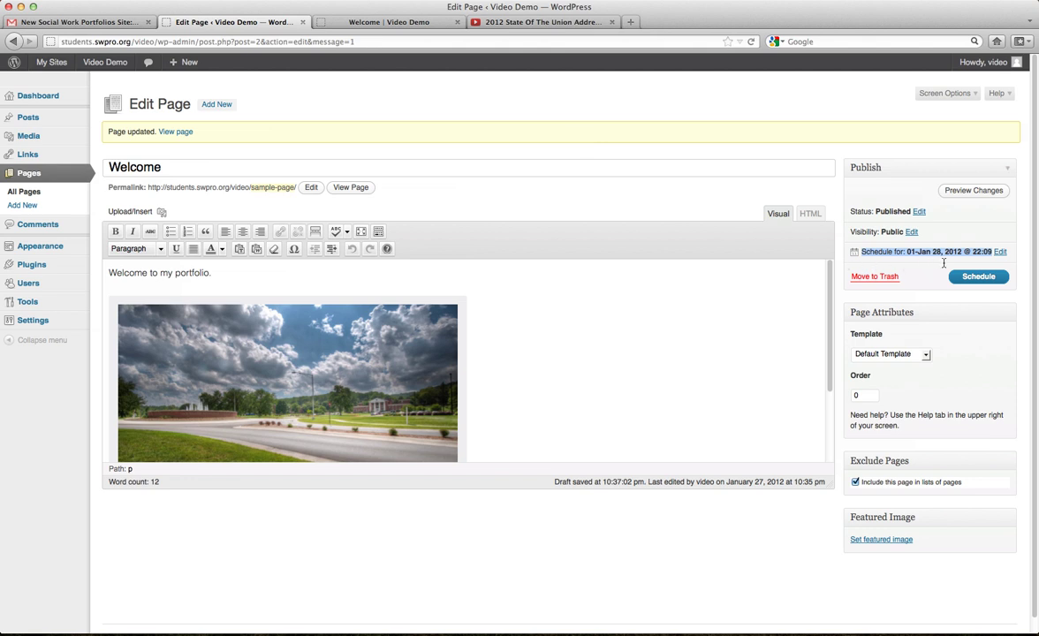
{"action": "left_click", "coordinate": [1001, 253]}
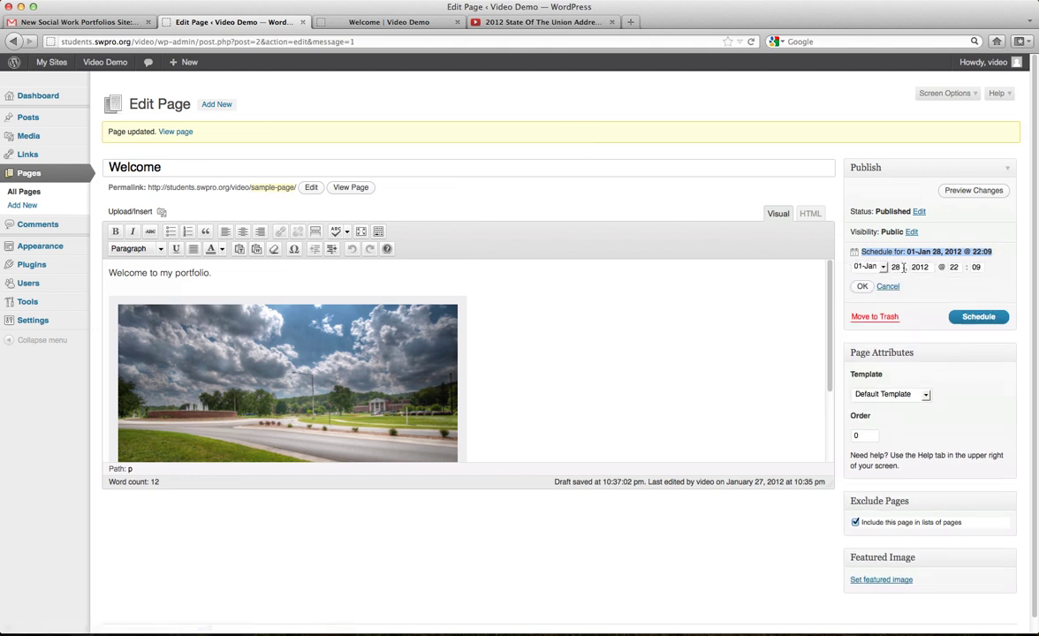
{"action": "left_click", "coordinate": [897, 267]}
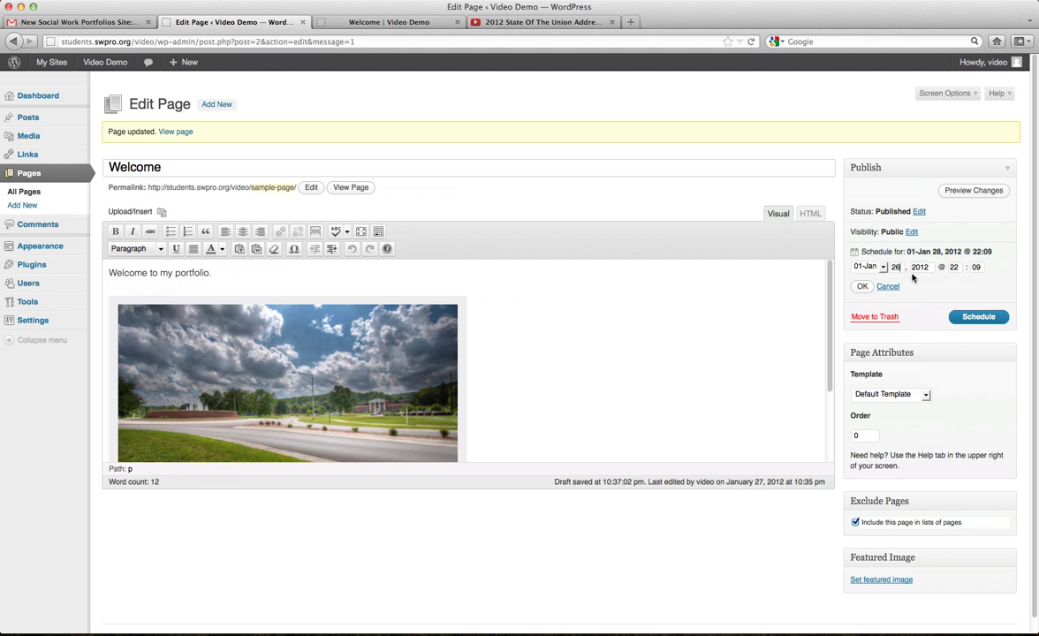
{"action": "left_click", "coordinate": [862, 286]}
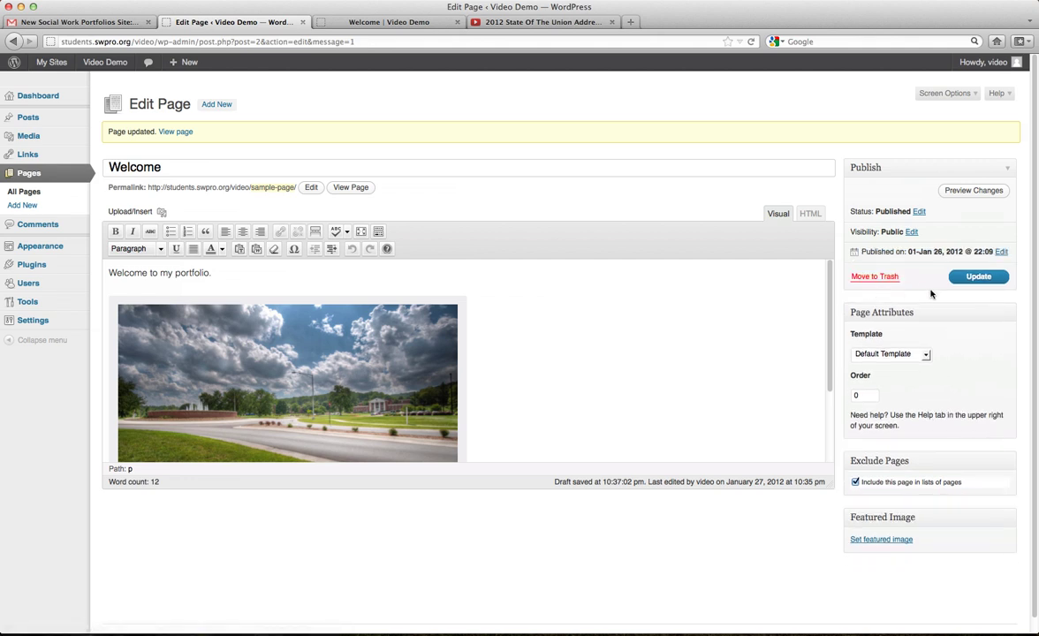
{"action": "left_click", "coordinate": [975, 279]}
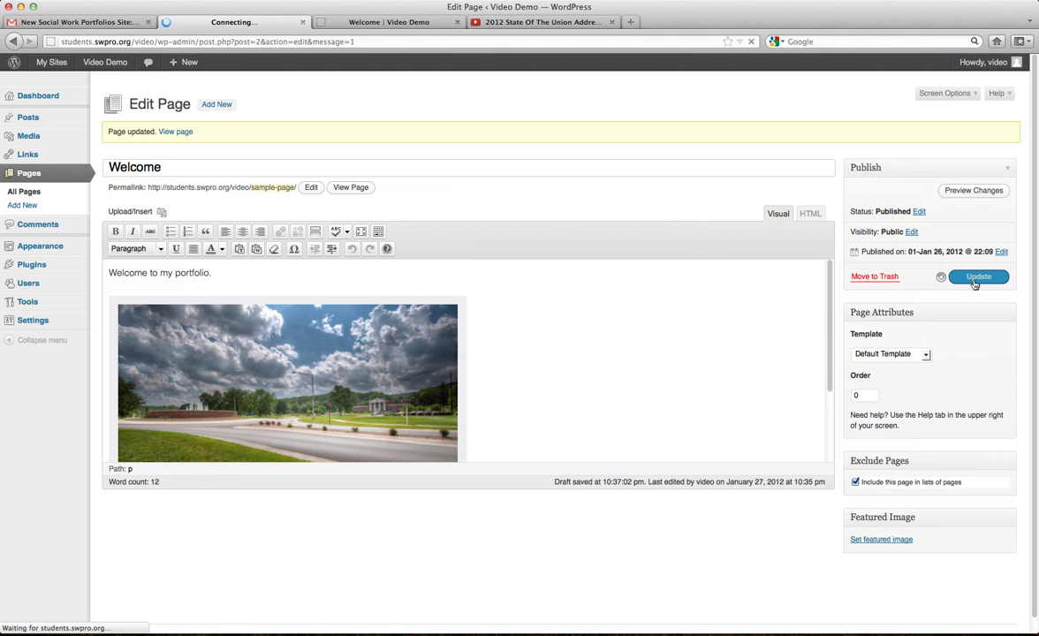
Reload the live Welcome page to check the changes, then start a new page via Pages > Add New.
{"action": "left_click", "coordinate": [388, 22]}
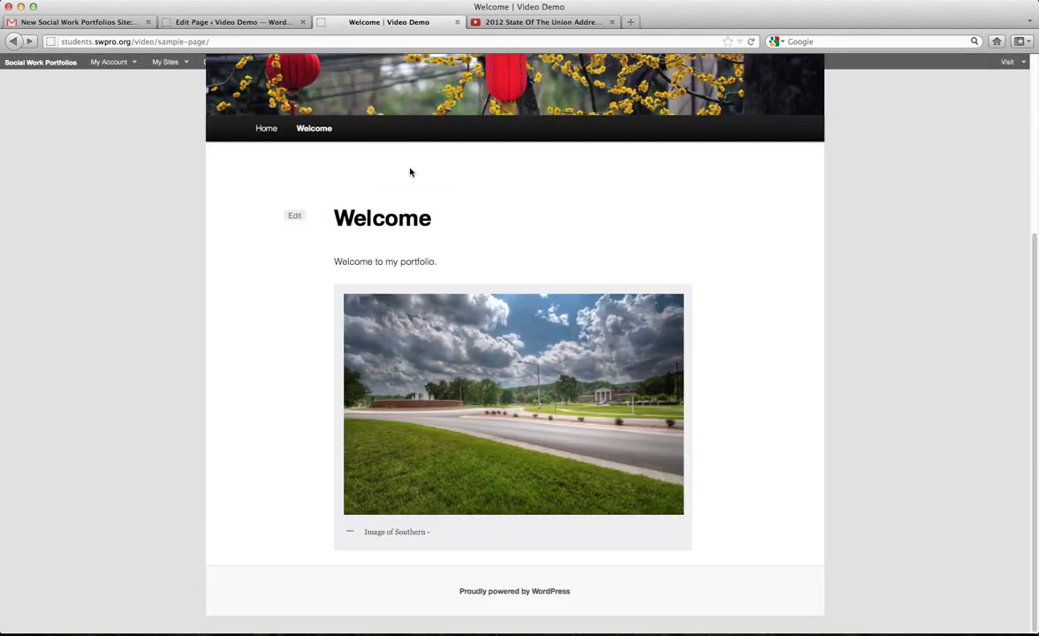
{"action": "key", "text": "super+r"}
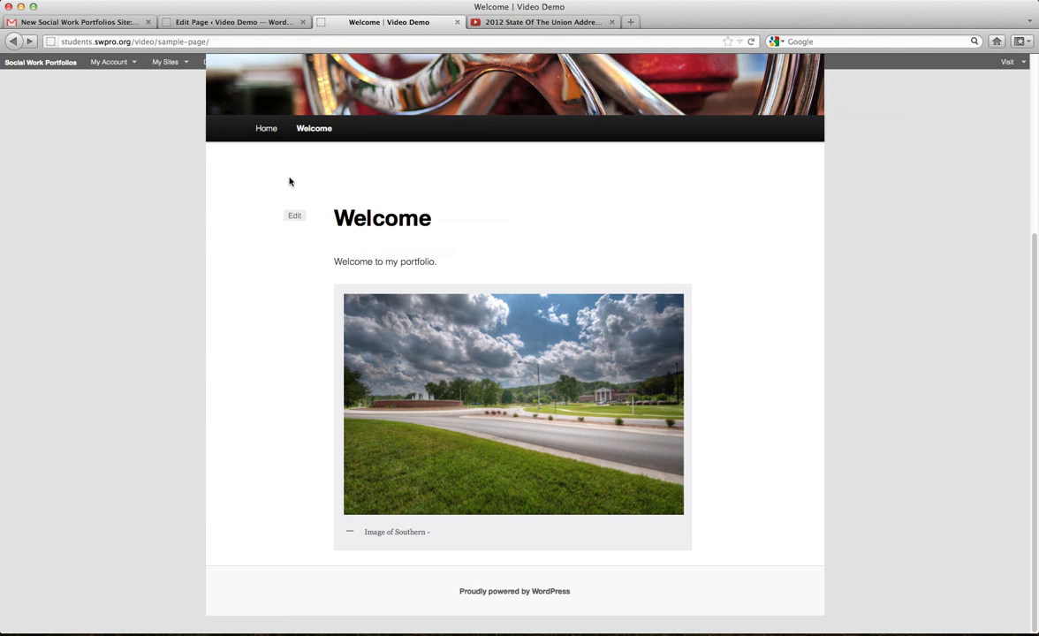
{"action": "scroll", "coordinate": [288, 181], "scroll_direction": "up", "scroll_amount": 5}
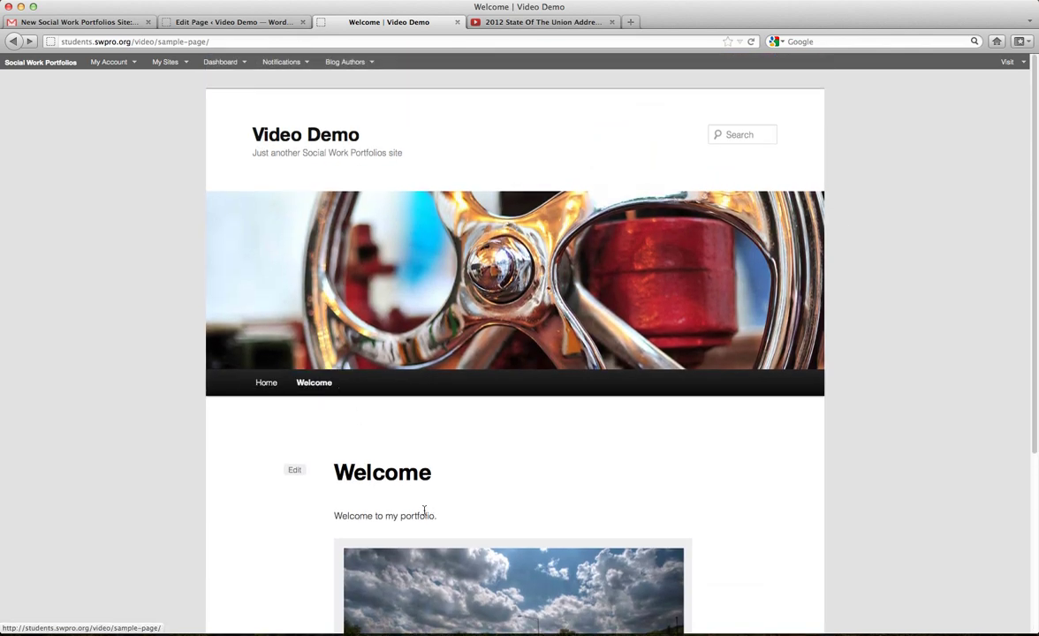
{"action": "left_click", "coordinate": [108, 25]}
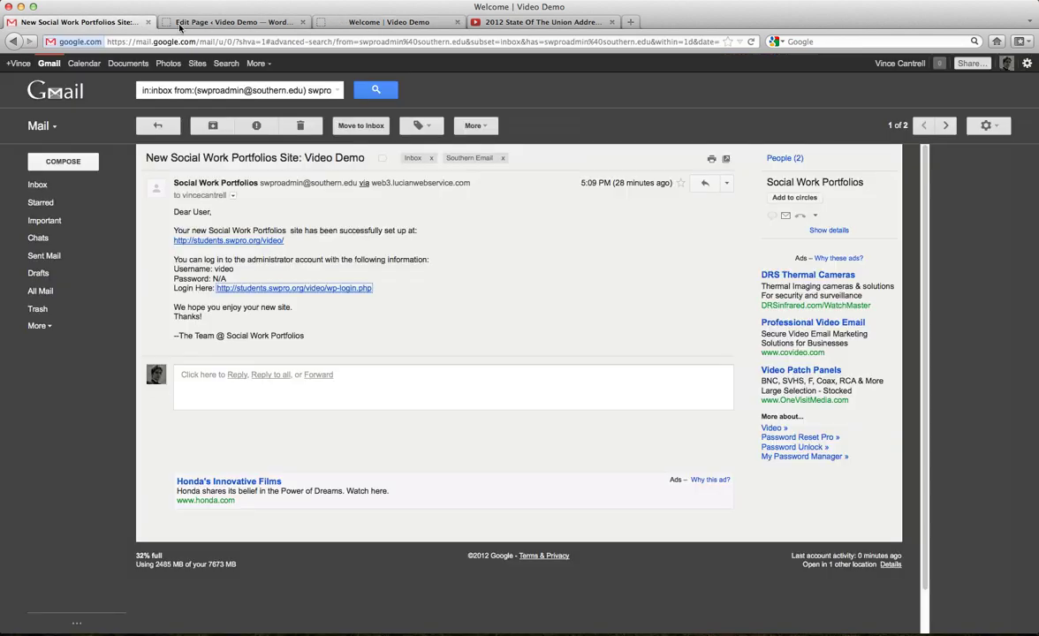
{"action": "left_click", "coordinate": [182, 24]}
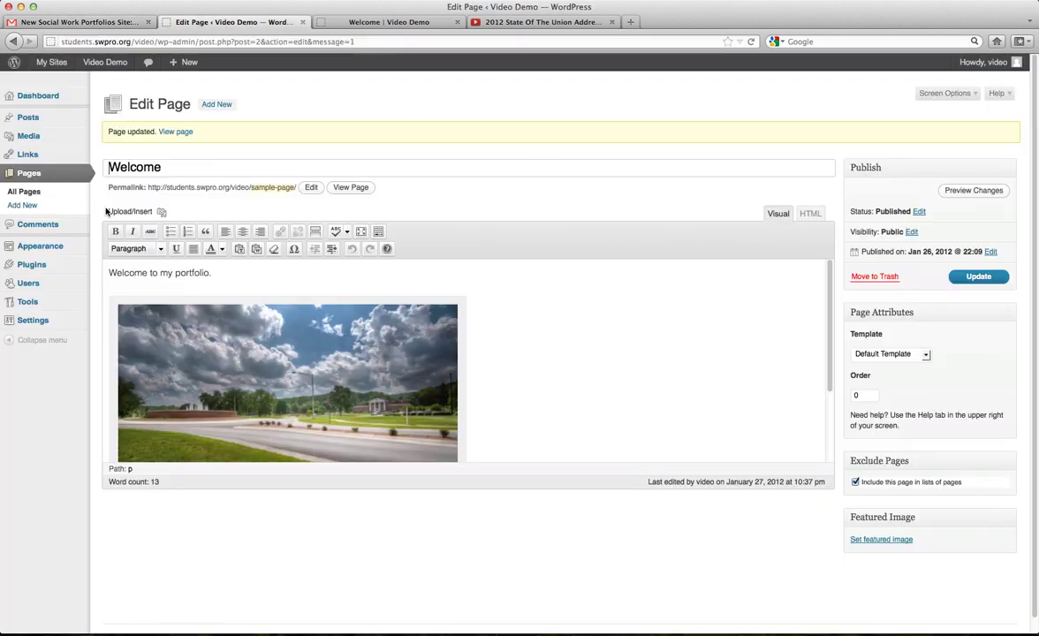
{"action": "left_click", "coordinate": [25, 191]}
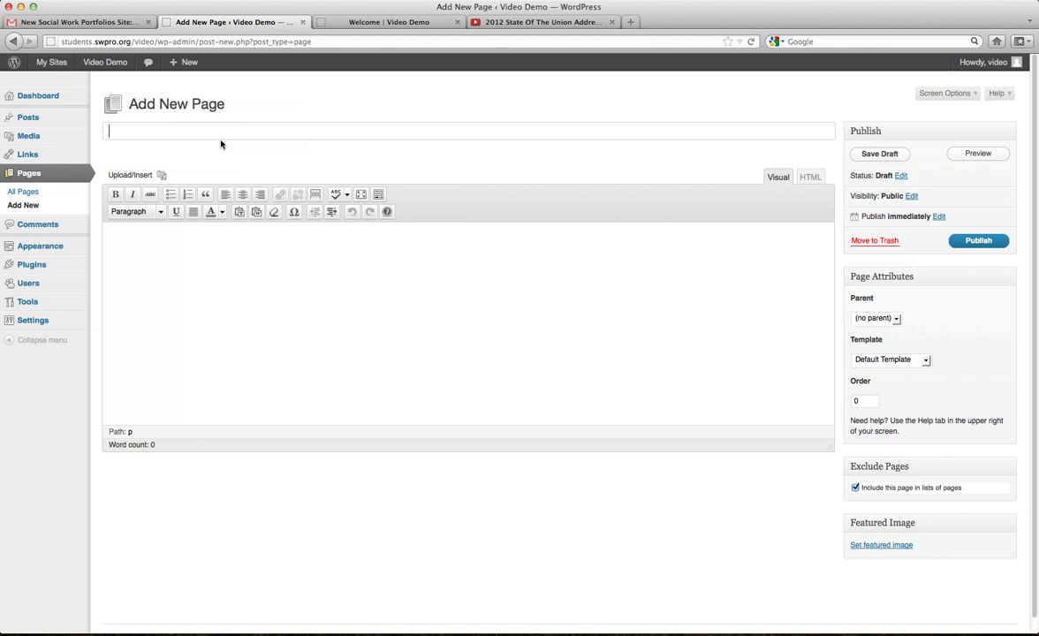
Title the new page 'Video' and upload By Your Side.flv through the media uploader.
{"action": "type", "text": "Video"}
{"action": "left_click", "coordinate": [161, 175]}
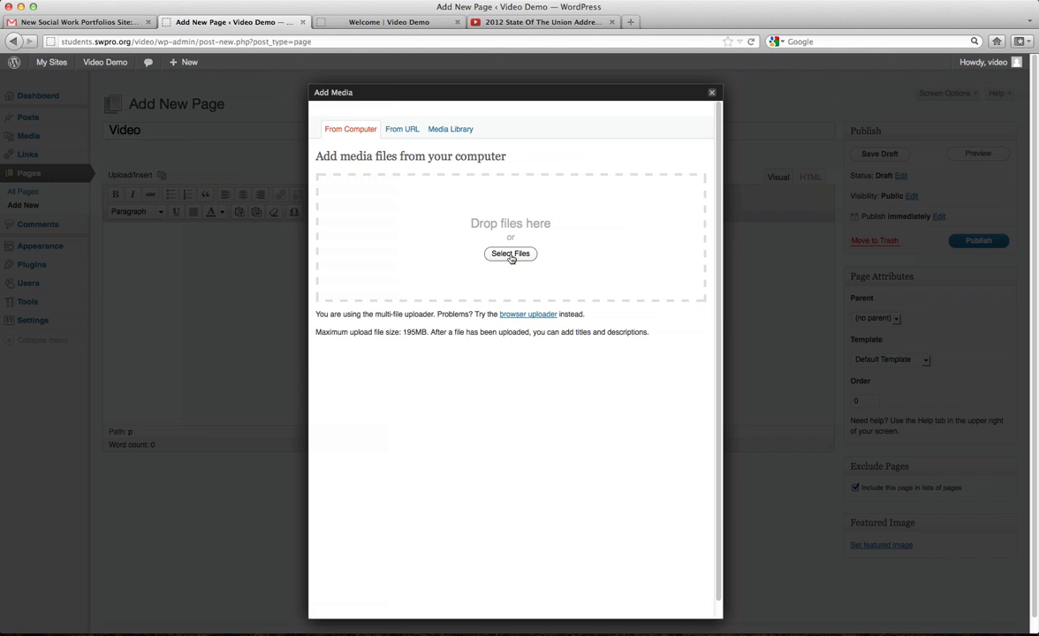
{"action": "left_click", "coordinate": [511, 255]}
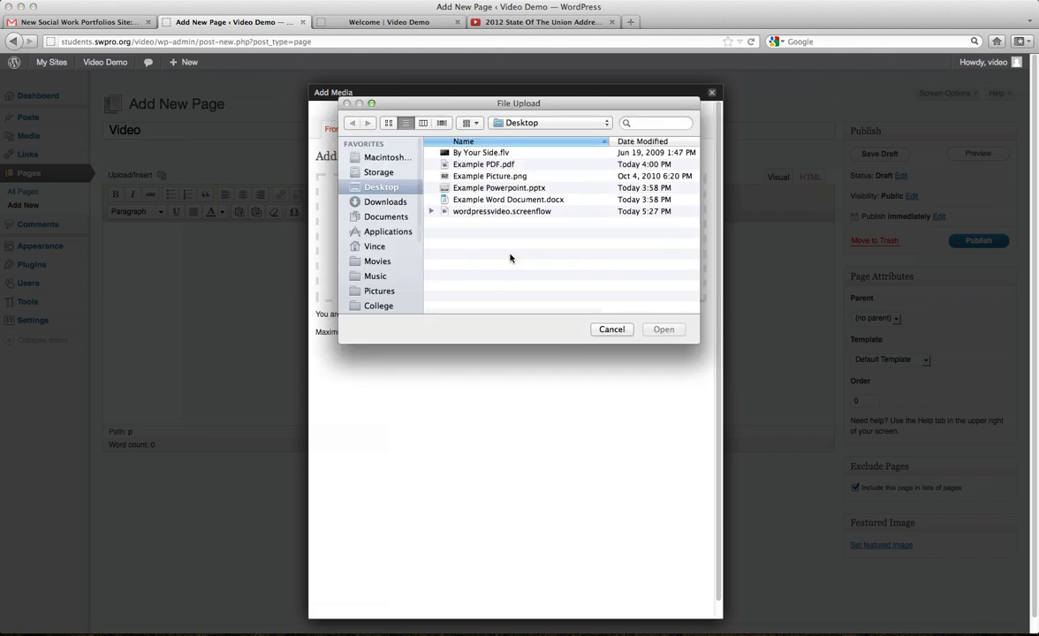
{"action": "left_click", "coordinate": [488, 155]}
{"action": "left_click", "coordinate": [661, 330]}
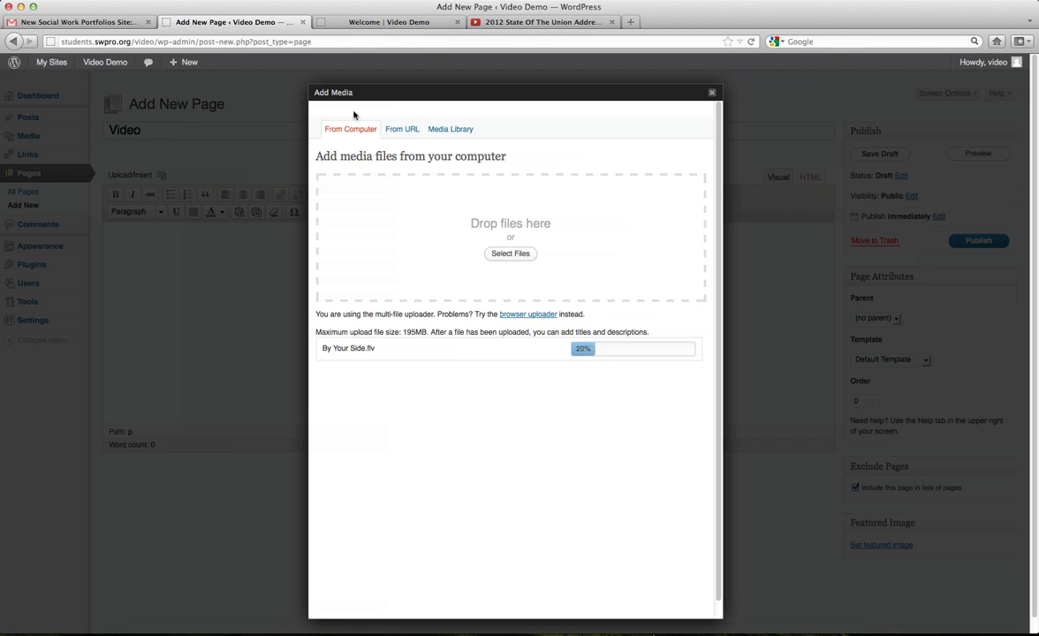
{"action": "left_click", "coordinate": [345, 23]}
{"action": "scroll", "coordinate": [430, 303], "scroll_direction": "down", "scroll_amount": 5}
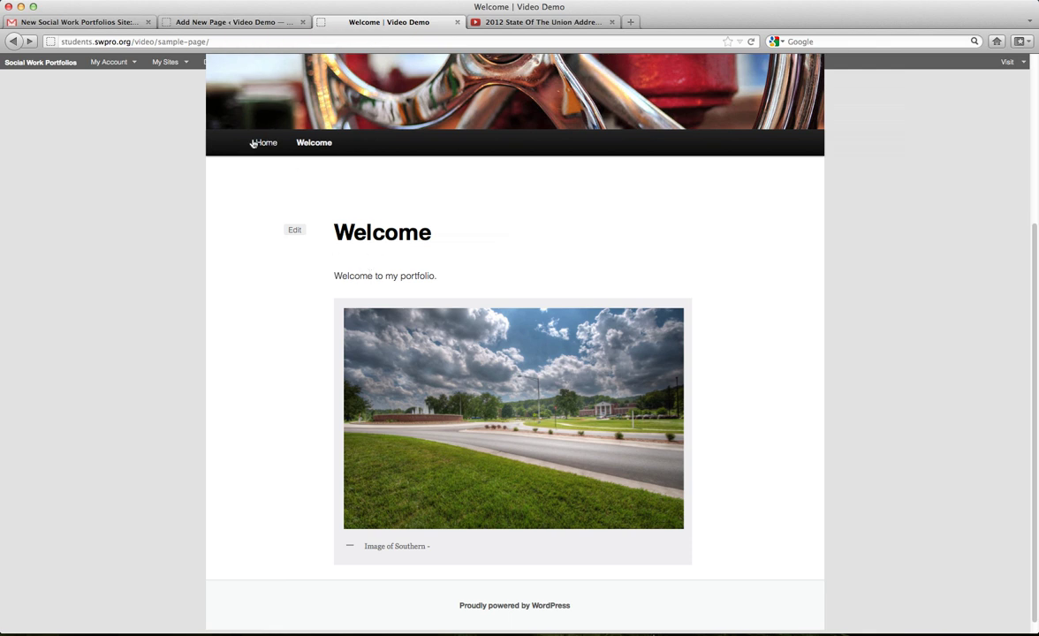
{"action": "right_click", "coordinate": [411, 363]}
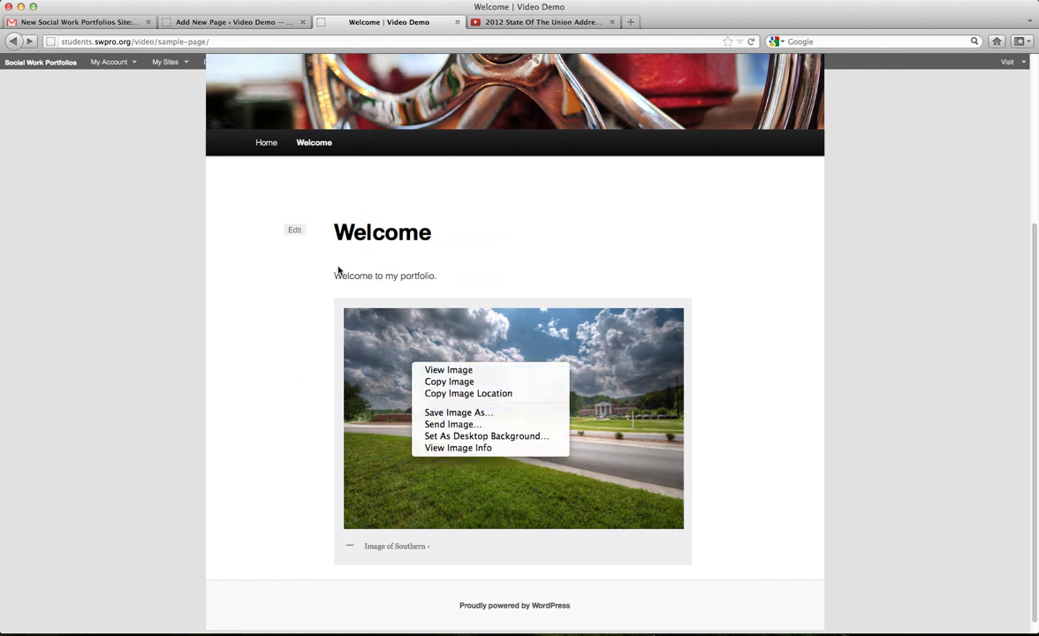
{"action": "left_click", "coordinate": [497, 245]}
{"action": "left_click", "coordinate": [213, 23]}
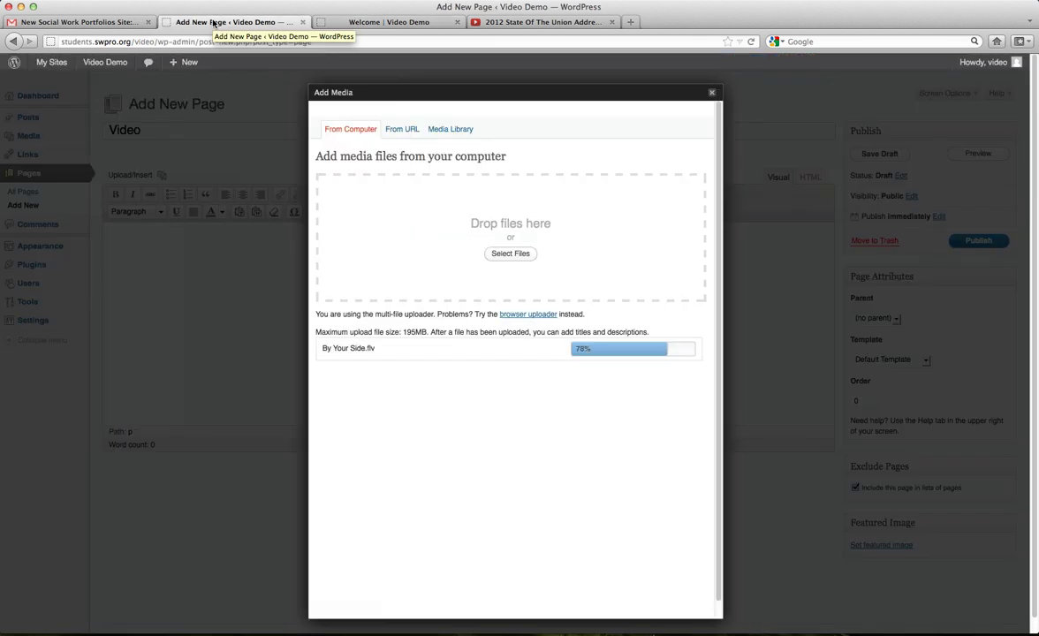
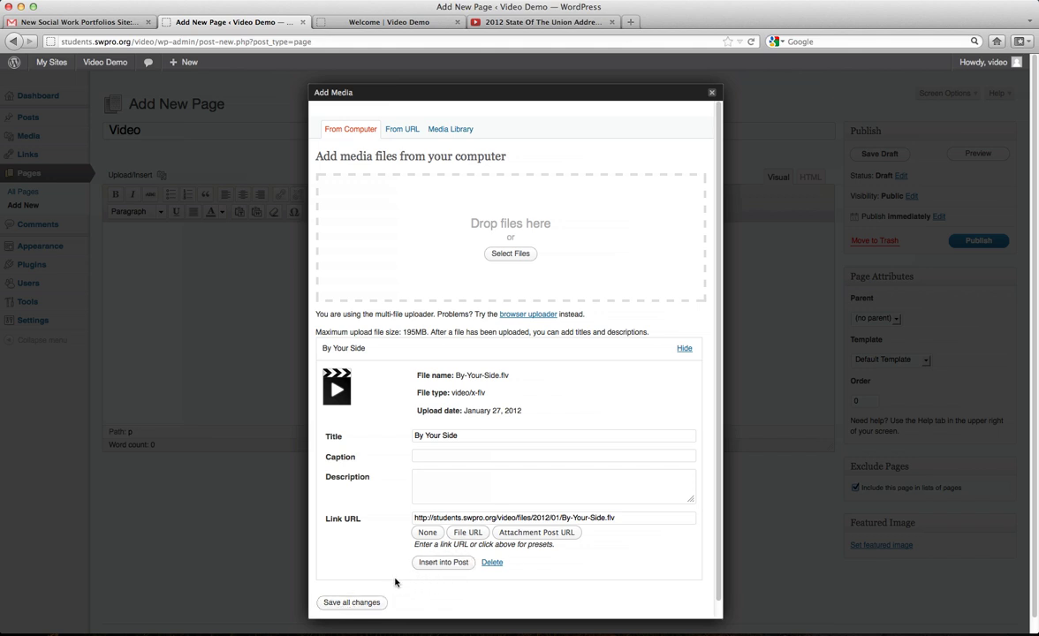
Save the uploaded file's details and insert the By Your Side video link into the page.
{"action": "left_click", "coordinate": [350, 601]}
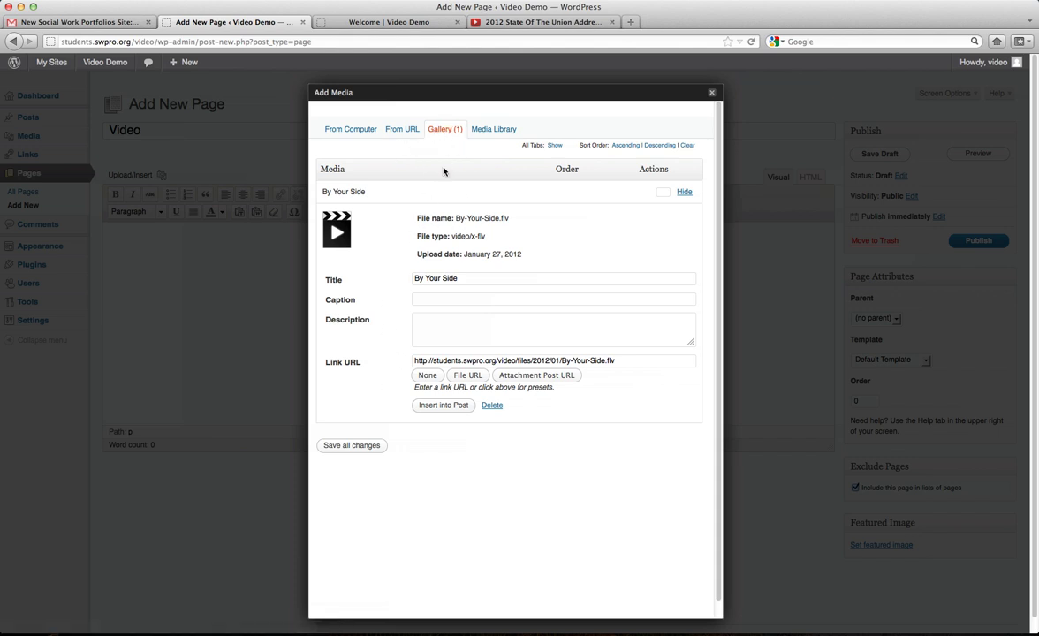
{"action": "left_click", "coordinate": [440, 406]}
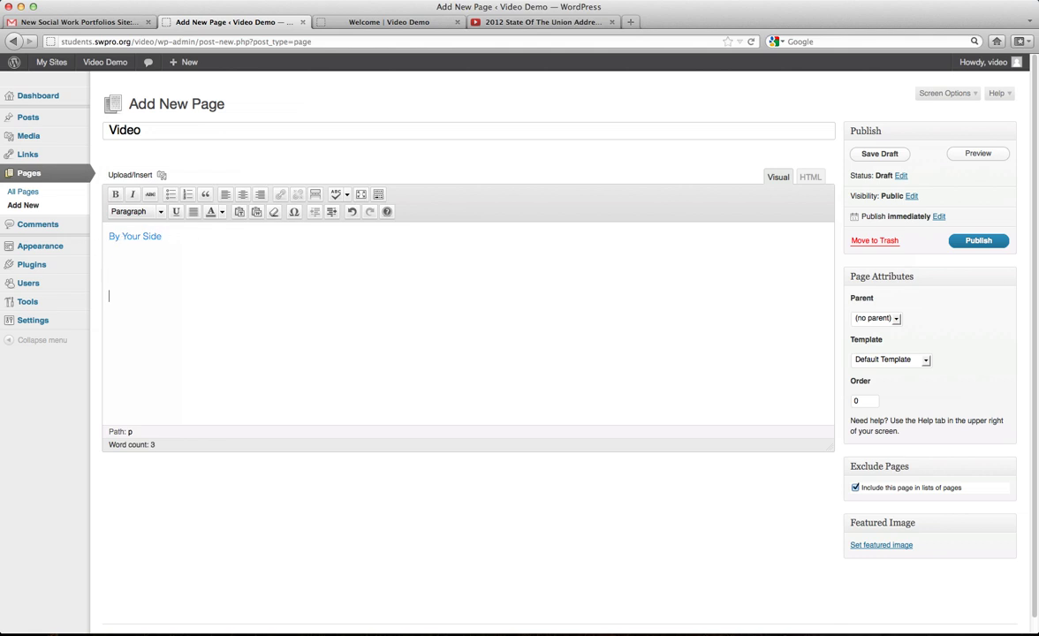
Copy the YouTube video's address and paste it into the Video page body.
{"action": "left_click", "coordinate": [533, 22]}
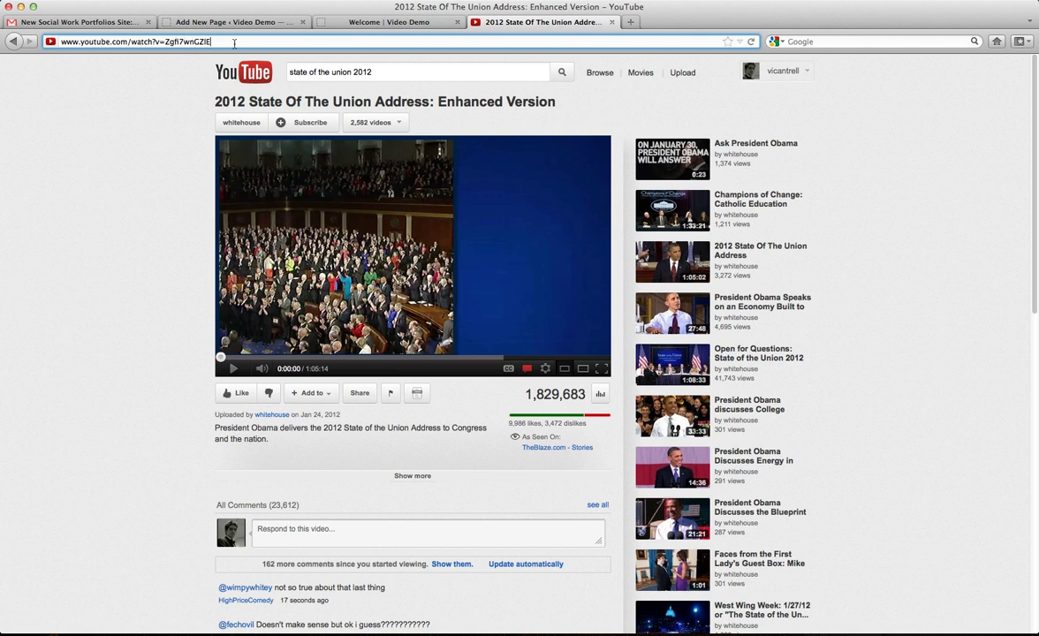
{"action": "left_click_drag", "start_coordinate": [215, 40], "coordinate": [57, 40]}
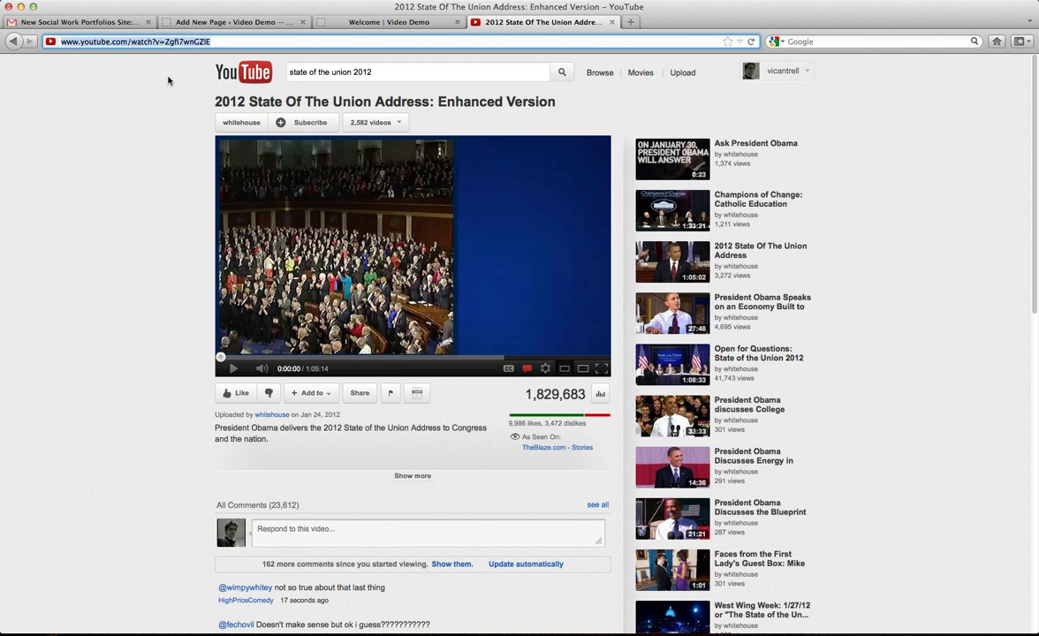
{"action": "left_click", "coordinate": [189, 22]}
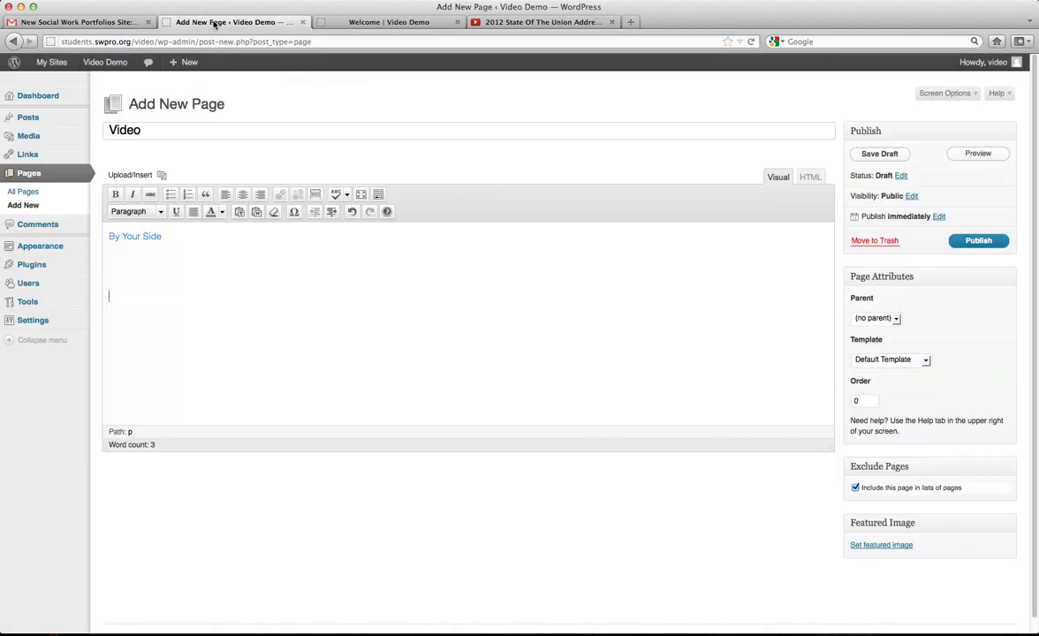
{"action": "type", "text": "http://www.youtube.com/watch?v=Zgfi7wnGZlE"}
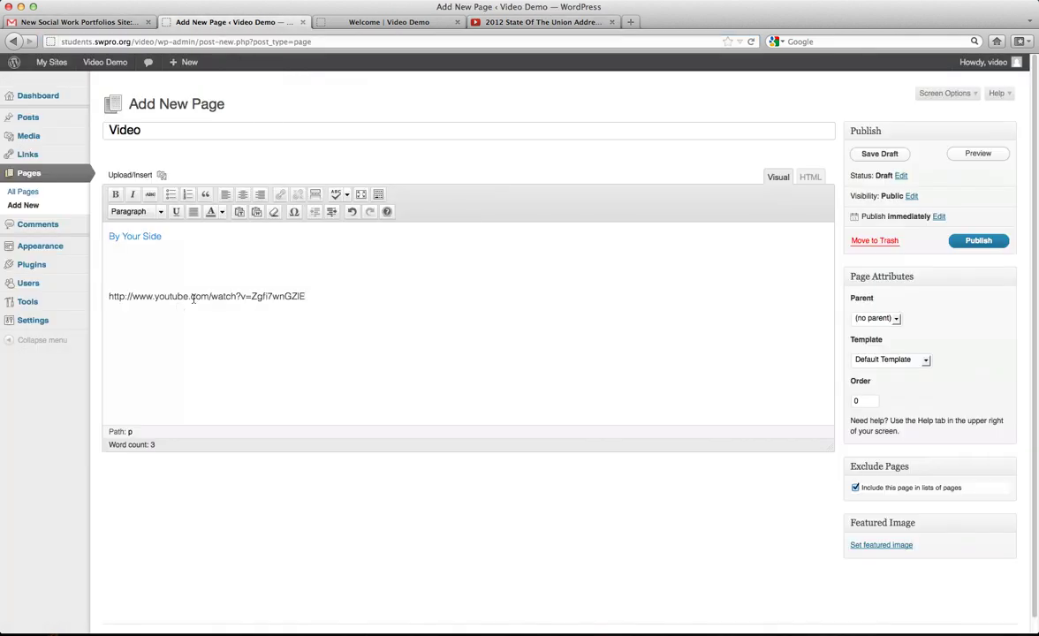
Recopy the YouTube address, replace the pasted text with it, and publish the Video page.
{"action": "left_click", "coordinate": [513, 22]}
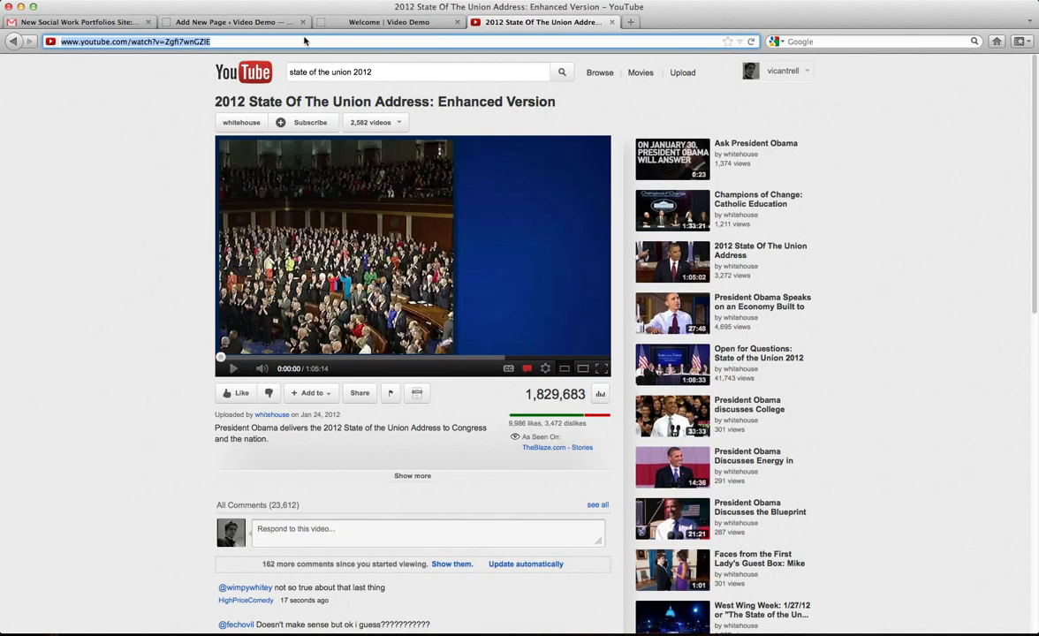
{"action": "right_click", "coordinate": [148, 41]}
{"action": "left_click", "coordinate": [161, 78]}
{"action": "left_click", "coordinate": [201, 21]}
{"action": "left_click_drag", "start_coordinate": [307, 296], "coordinate": [102, 296]}
{"action": "key", "text": "BackSpace"}
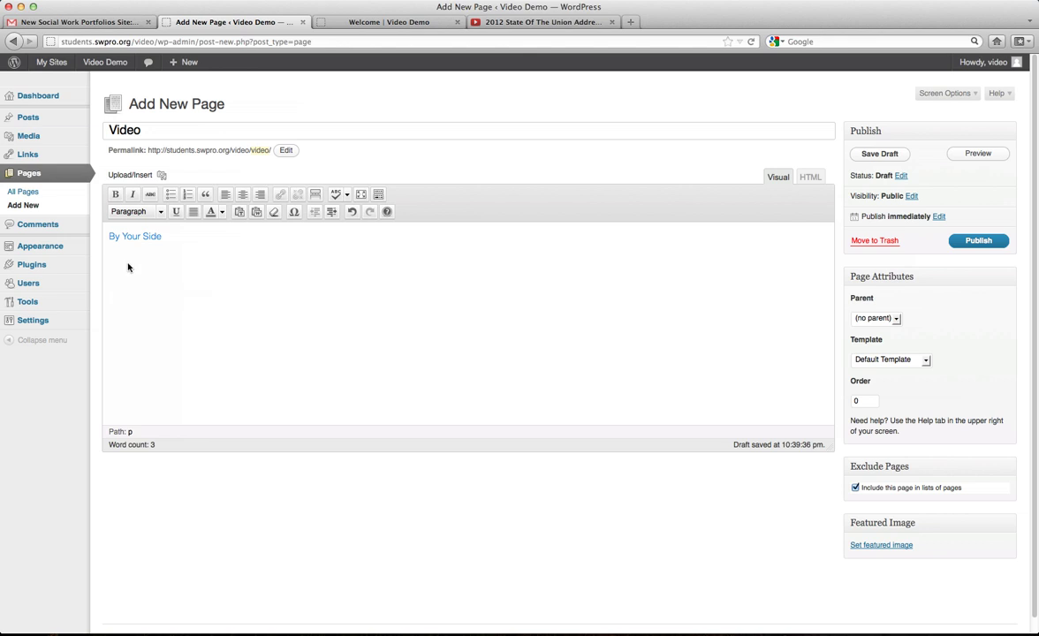
{"action": "right_click", "coordinate": [128, 267]}
{"action": "left_click", "coordinate": [155, 315]}
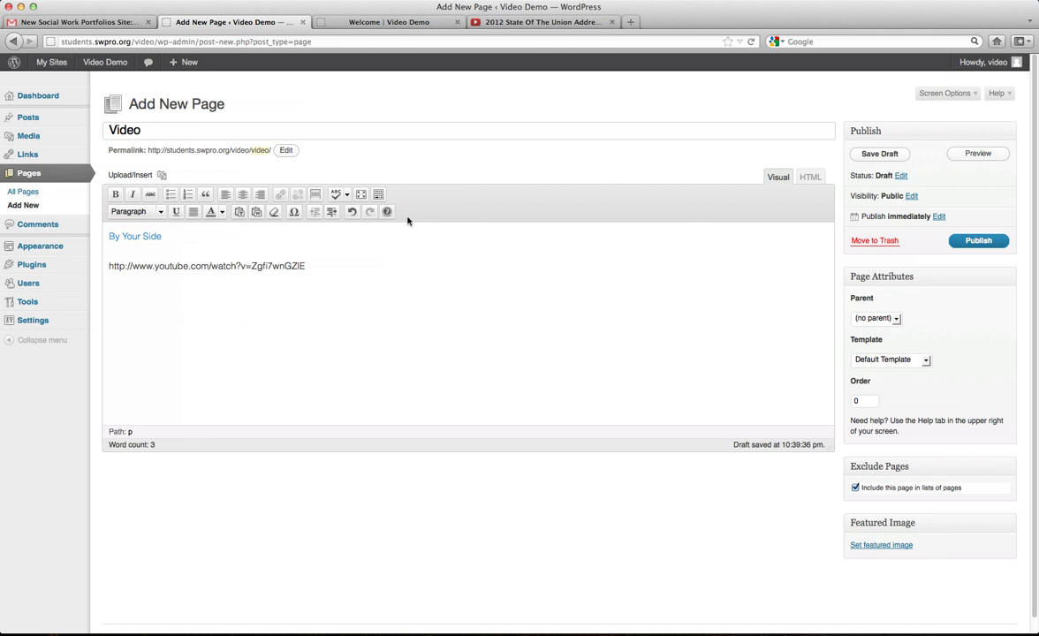
{"action": "left_click", "coordinate": [982, 242]}
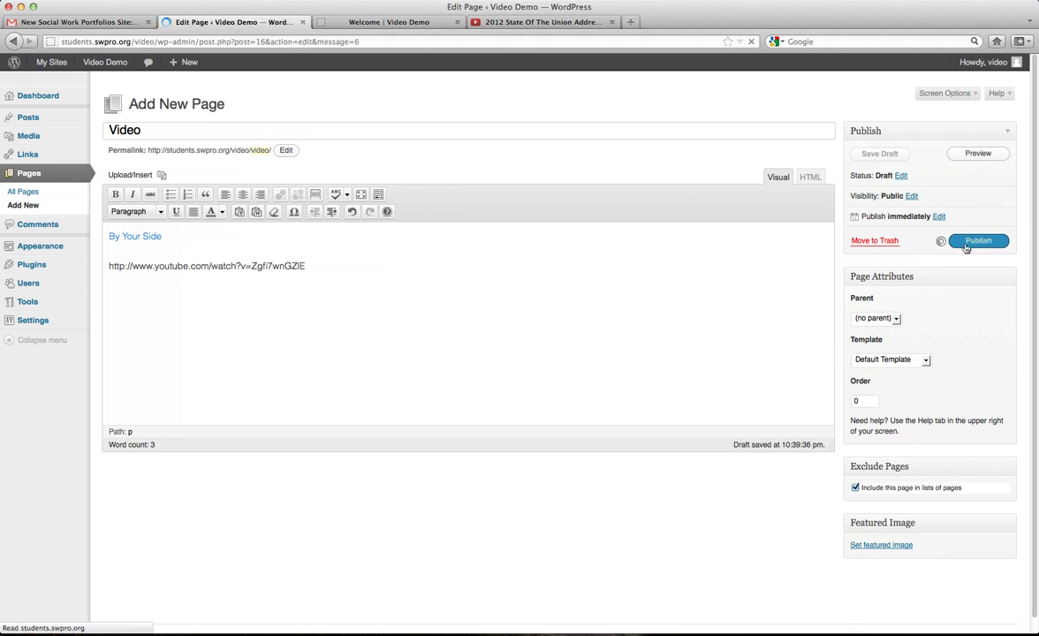
Open the Video page from the live site's home page menu.
{"action": "left_click", "coordinate": [334, 24]}
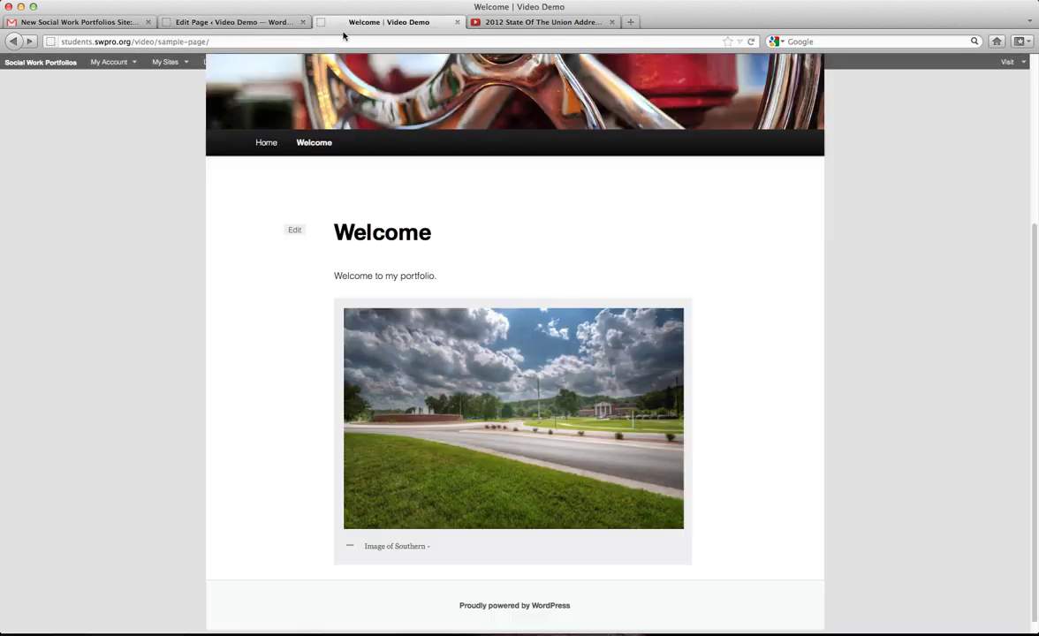
{"action": "left_click", "coordinate": [262, 148]}
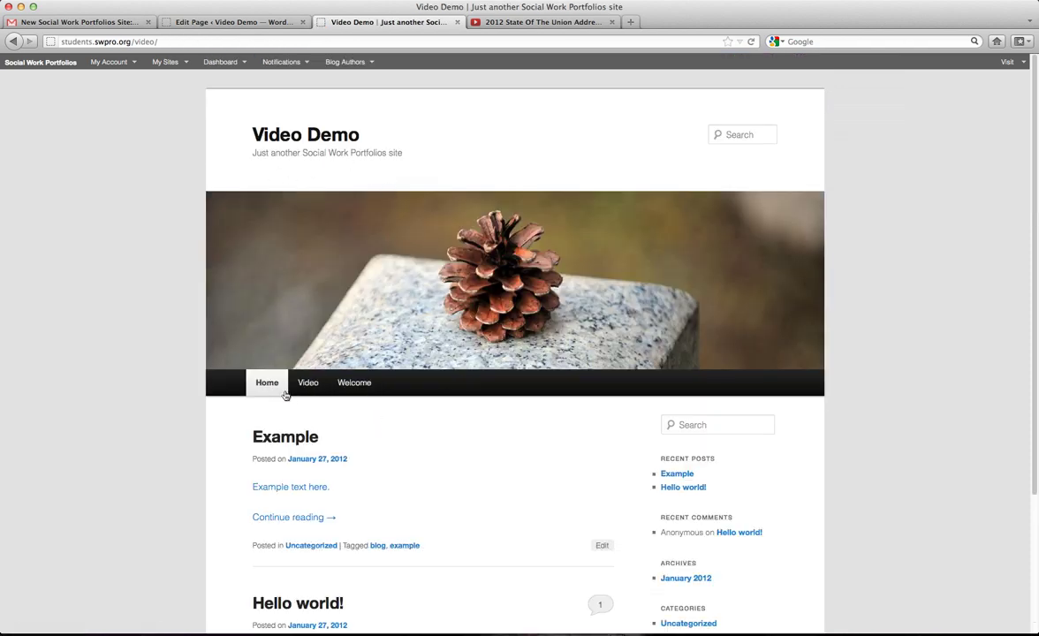
{"action": "left_click", "coordinate": [308, 389]}
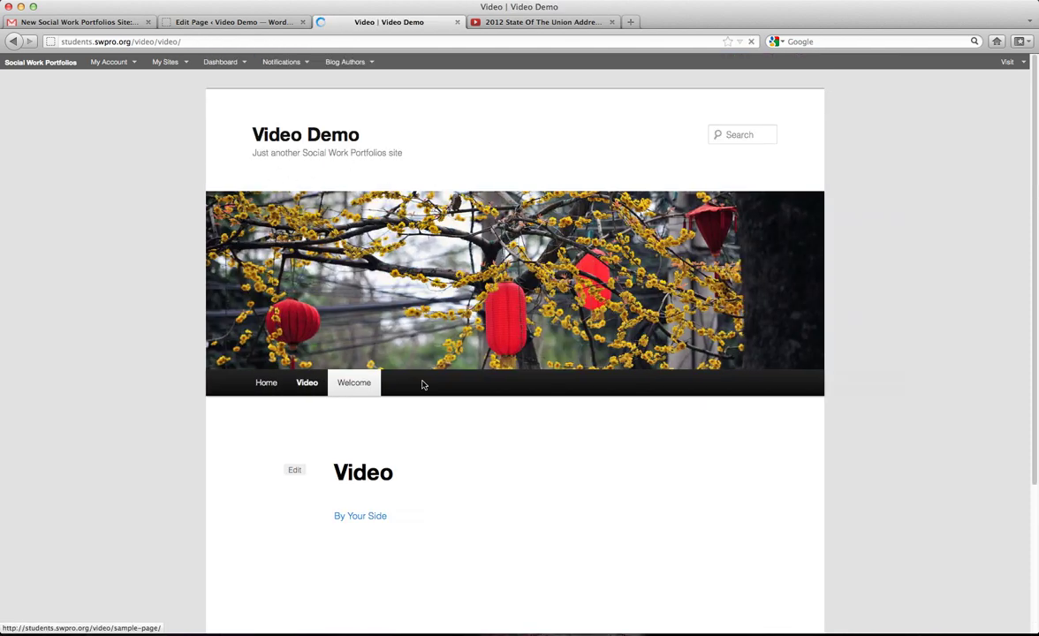
{"action": "scroll", "coordinate": [561, 389], "scroll_direction": "down", "scroll_amount": 3}
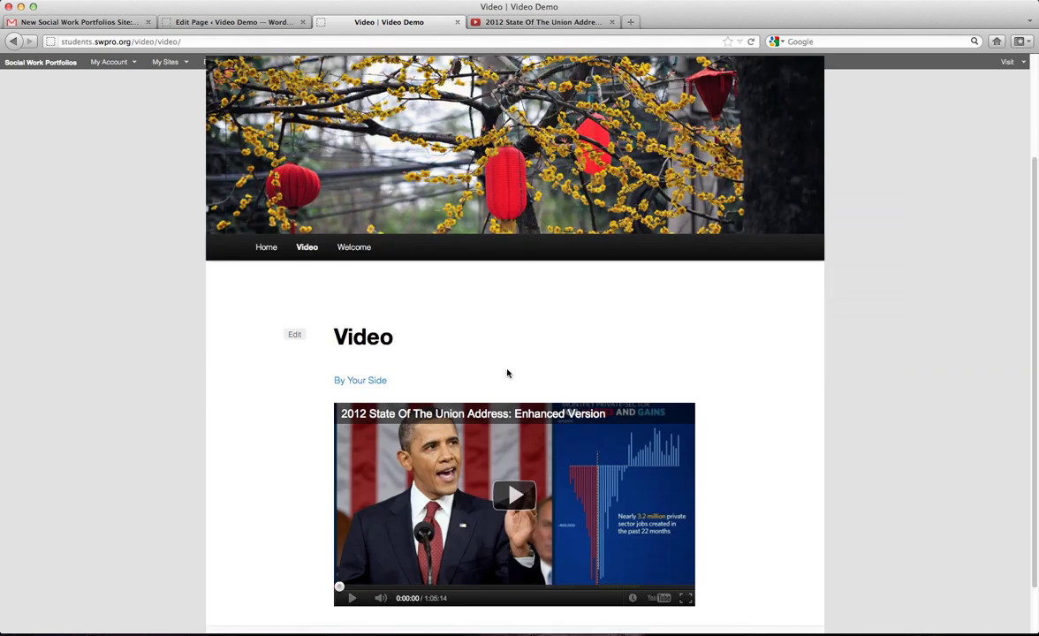
{"action": "scroll", "coordinate": [508, 370], "scroll_direction": "down", "scroll_amount": 2}
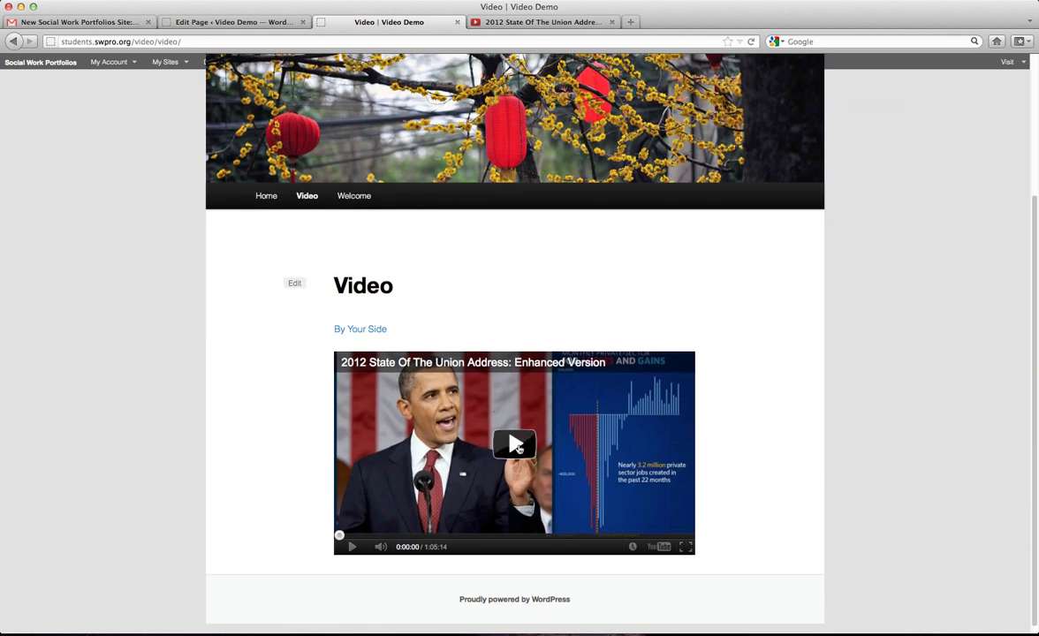
Play and pause the State of the Union embed and test the By Your Side link.
{"action": "left_click", "coordinate": [519, 447]}
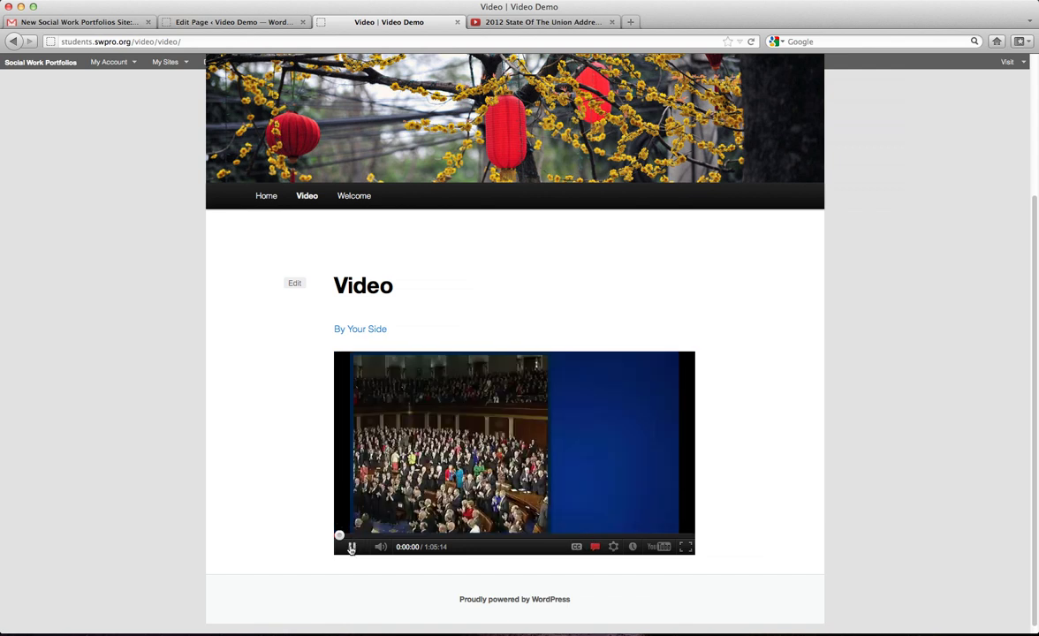
{"action": "left_click", "coordinate": [350, 547]}
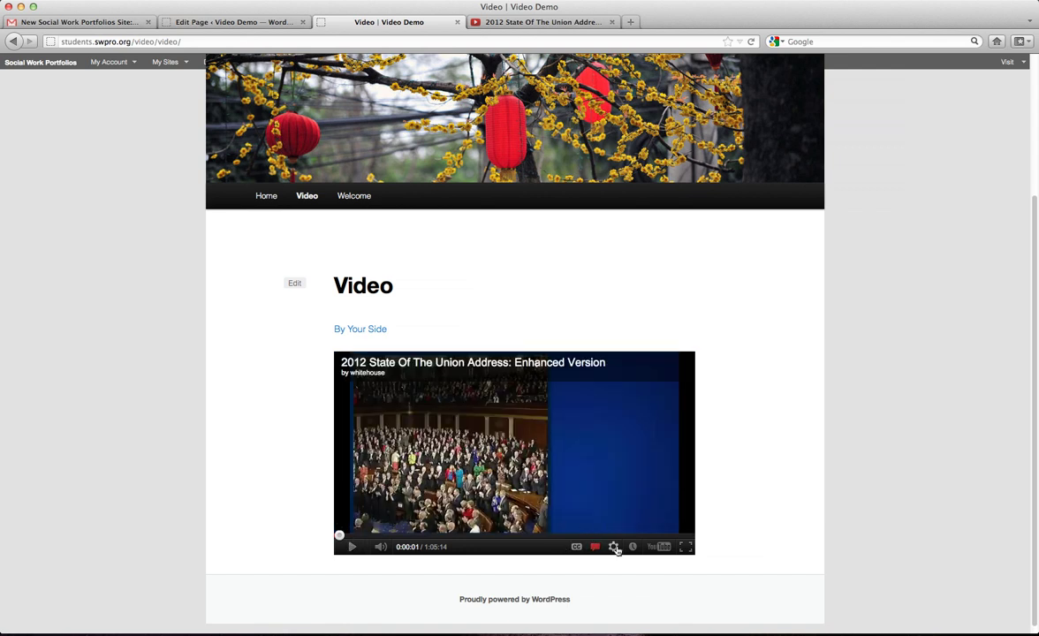
{"action": "left_click", "coordinate": [346, 330]}
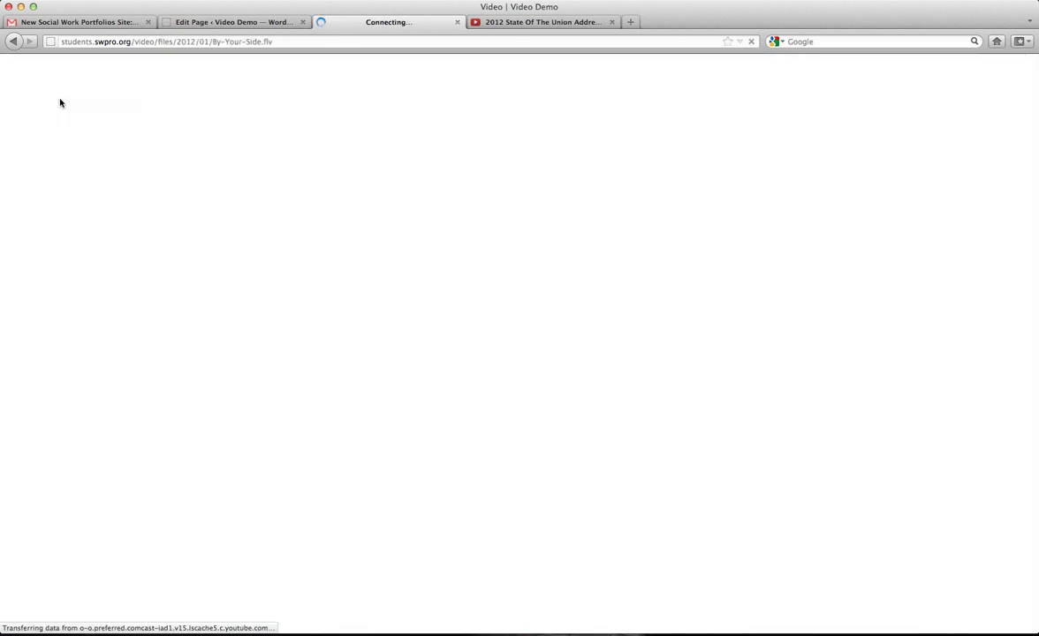
{"action": "key", "text": "super+Left"}
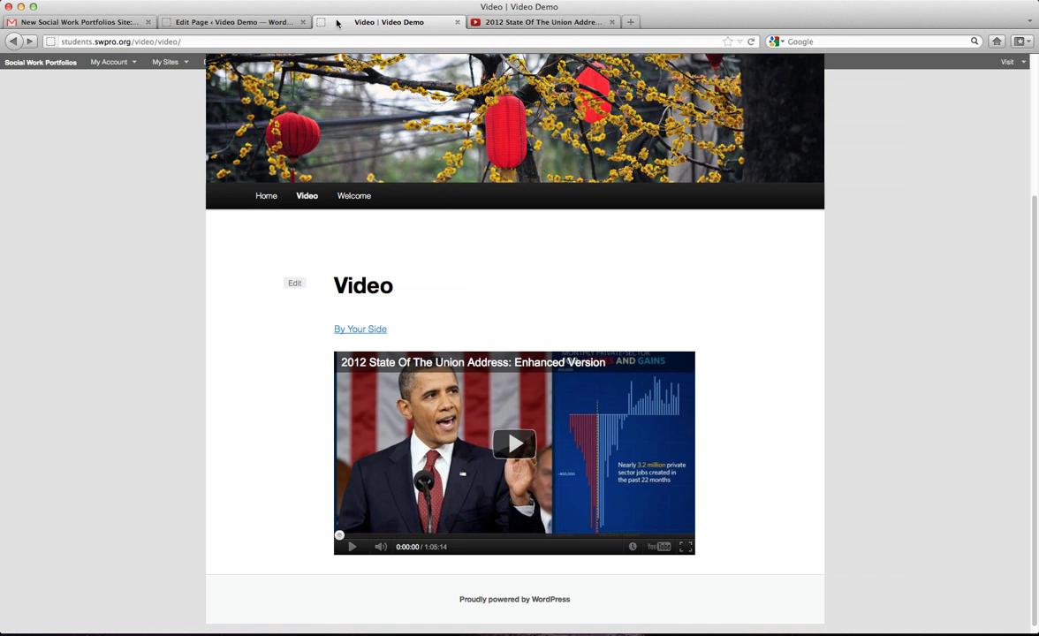
{"action": "left_click", "coordinate": [256, 22]}
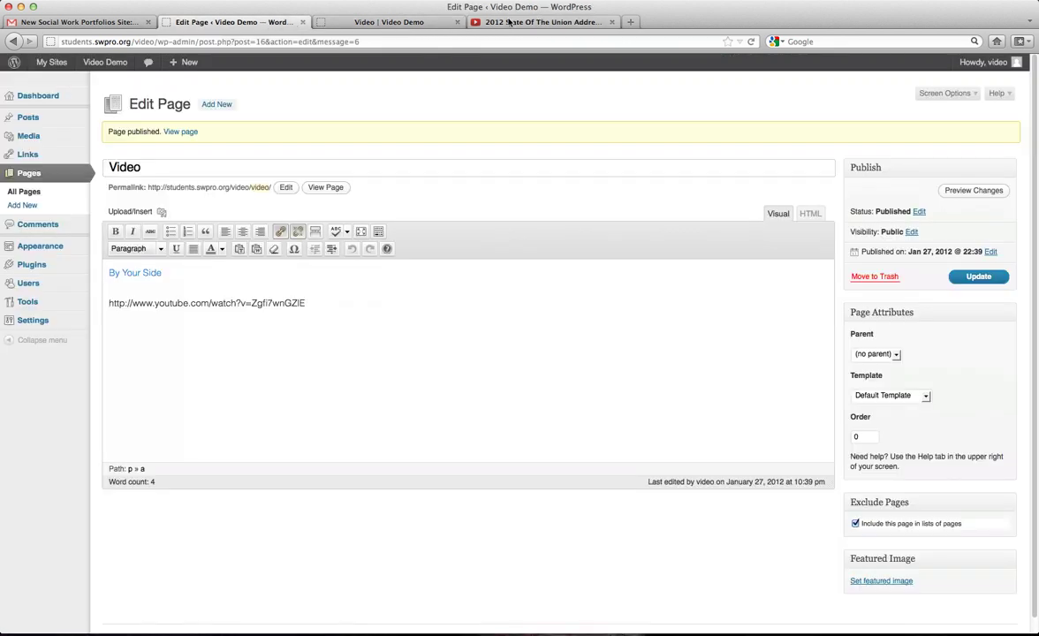
Close the YouTube tab and reopen the Video page editor from the All Pages list.
{"action": "left_click", "coordinate": [611, 22]}
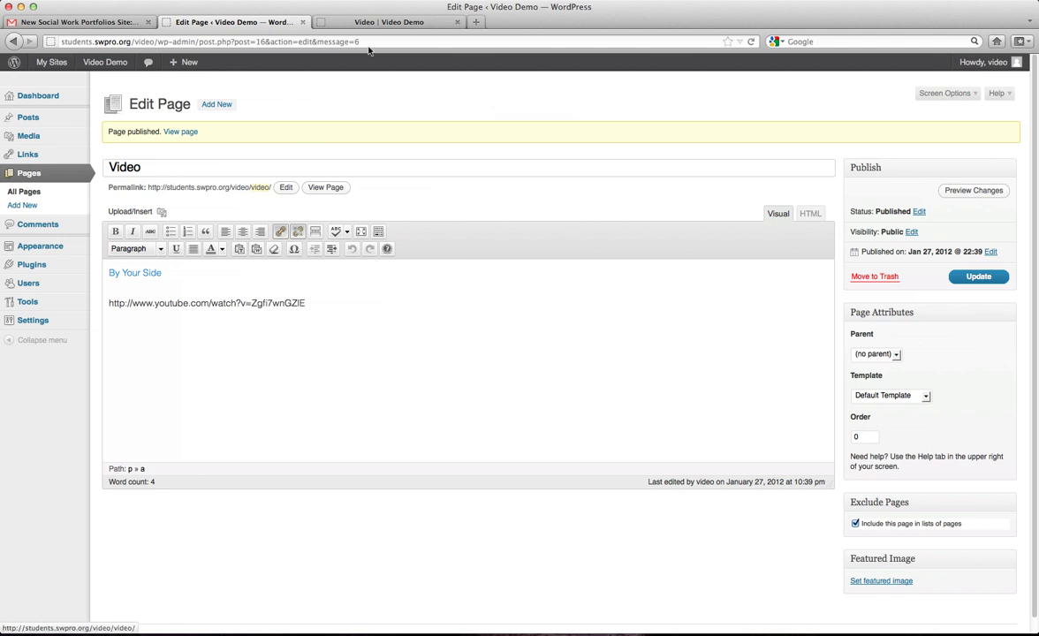
{"action": "left_click", "coordinate": [337, 21]}
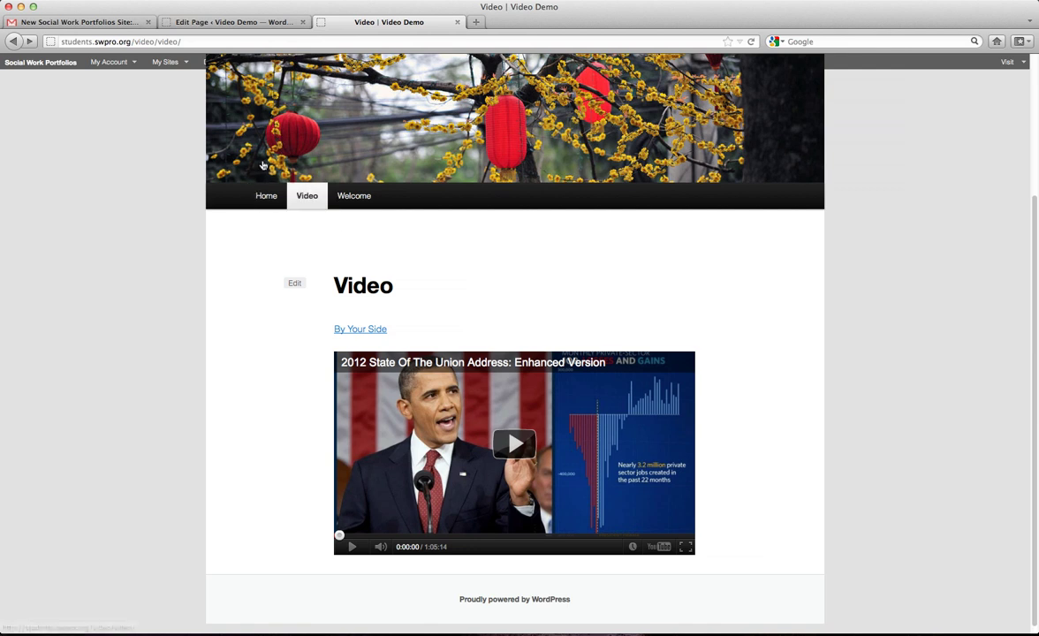
{"action": "left_click", "coordinate": [213, 24]}
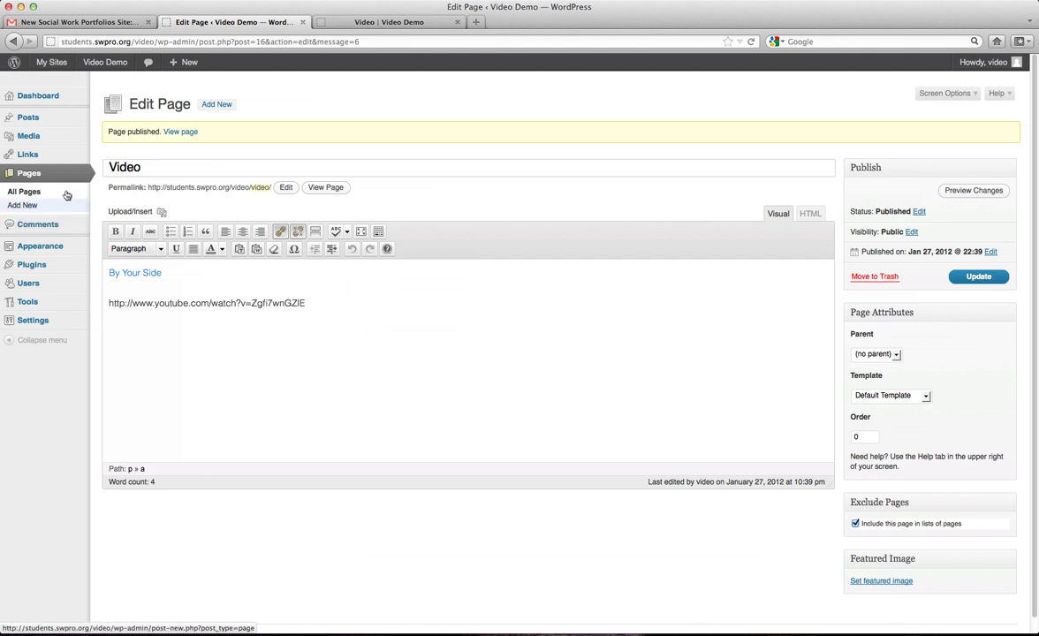
{"action": "left_click", "coordinate": [26, 175]}
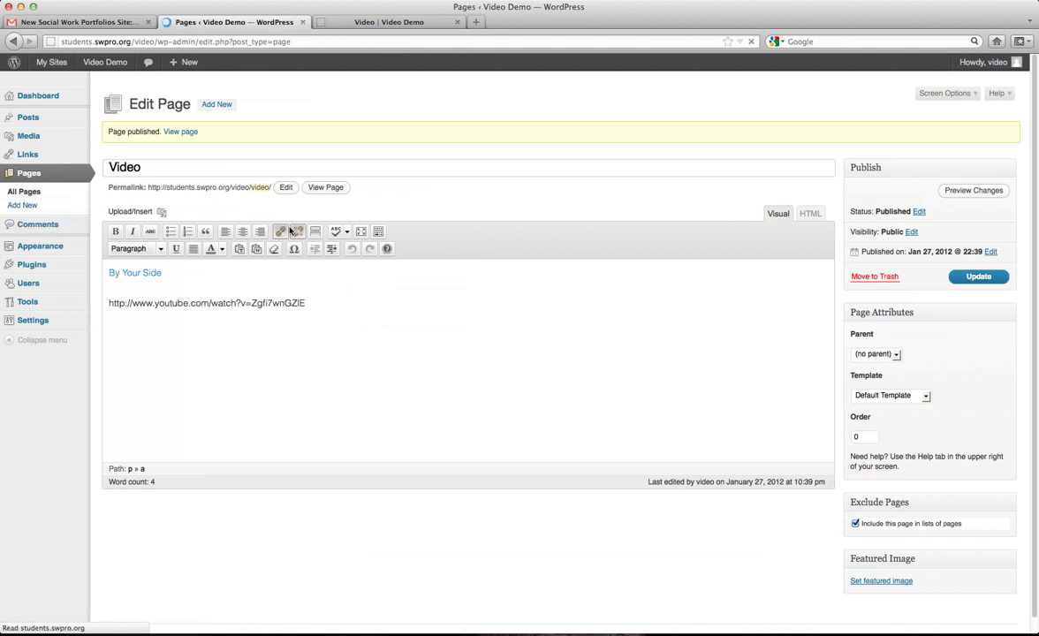
{"action": "left_click", "coordinate": [390, 22]}
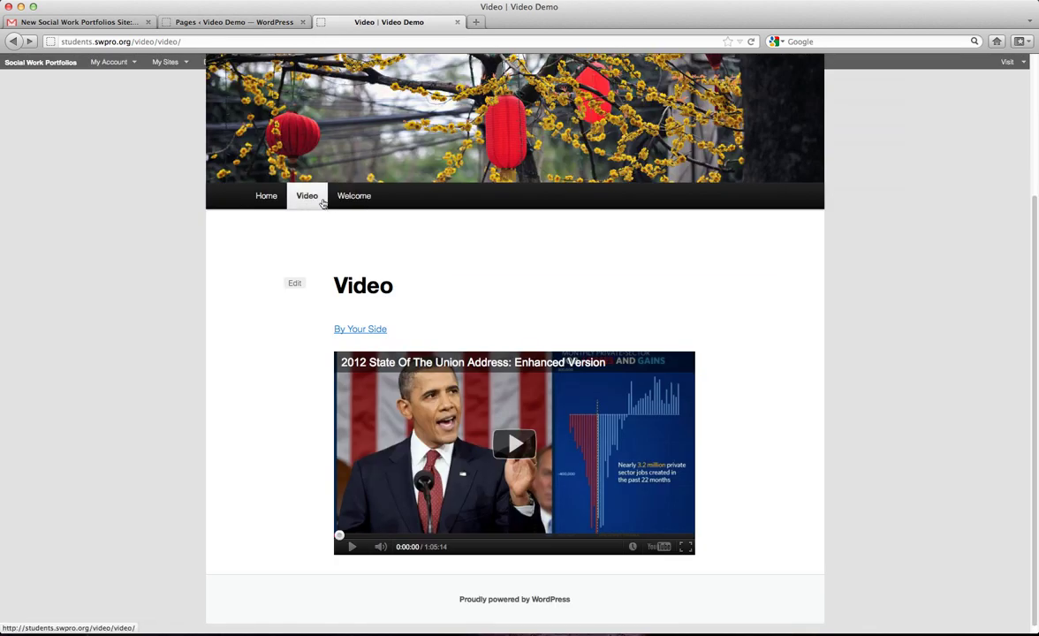
{"action": "left_click", "coordinate": [216, 22]}
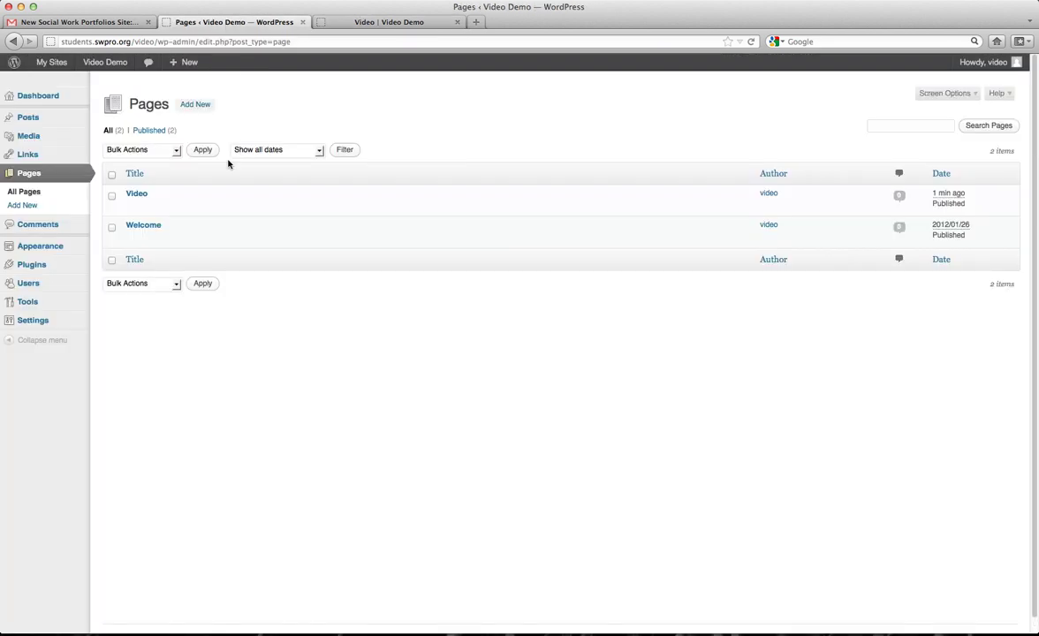
{"action": "left_click", "coordinate": [138, 194]}
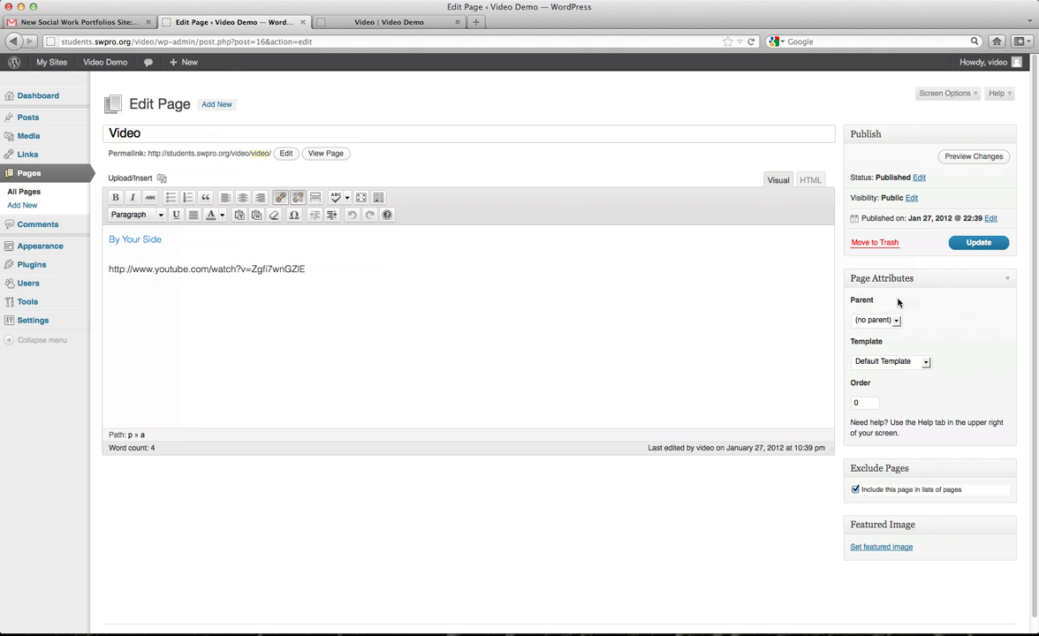
Keep Default Template, set the Video page's parent to Welcome, and update it.
{"action": "left_click", "coordinate": [923, 361]}
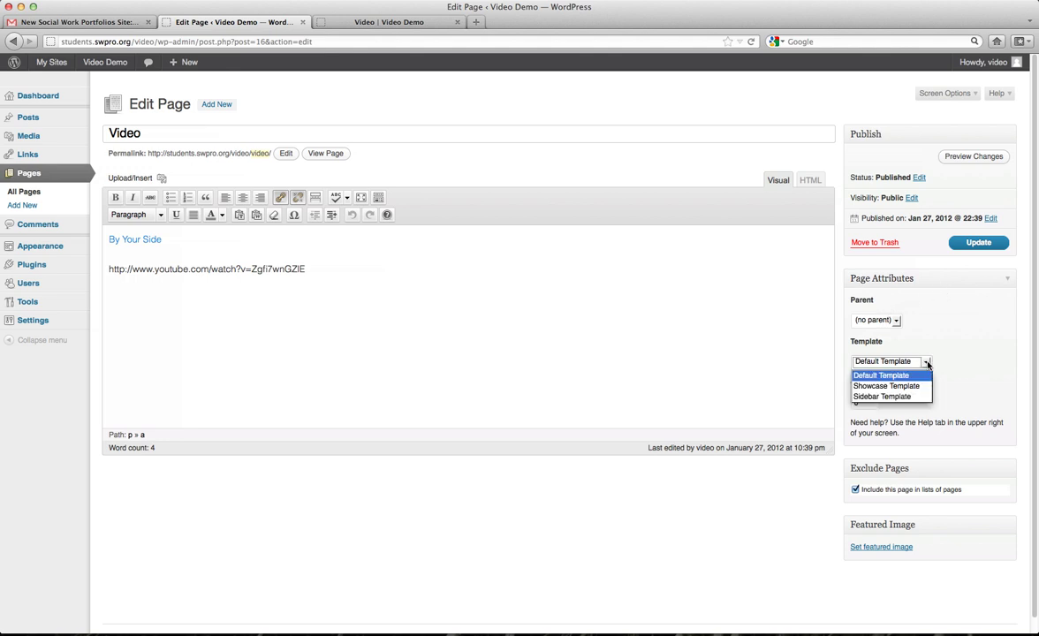
{"action": "left_click", "coordinate": [961, 348]}
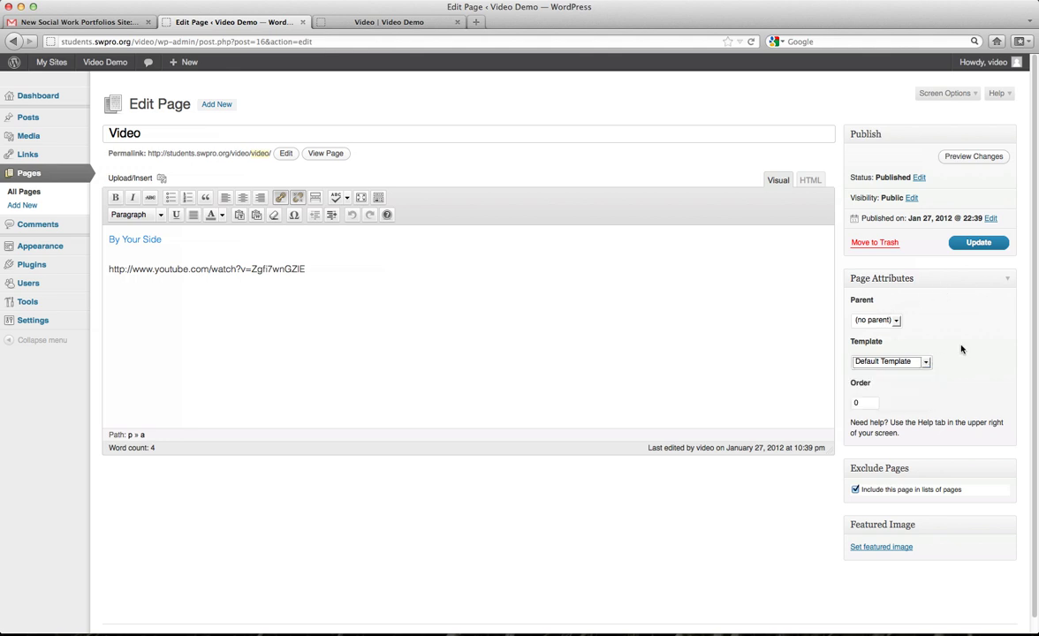
{"action": "left_click", "coordinate": [897, 321]}
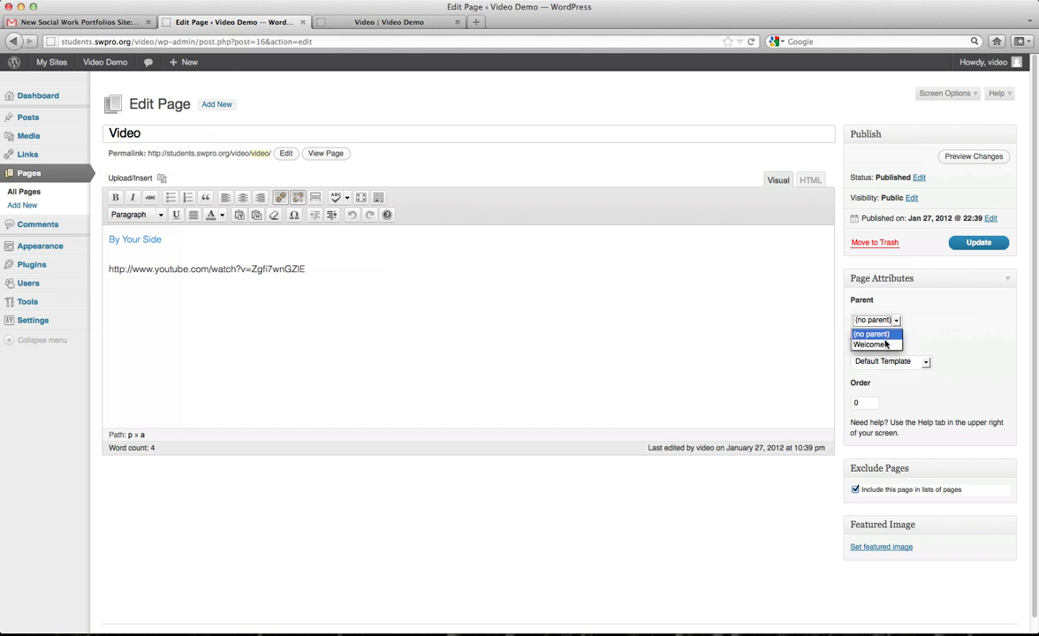
{"action": "left_click", "coordinate": [883, 344]}
{"action": "left_click", "coordinate": [972, 243]}
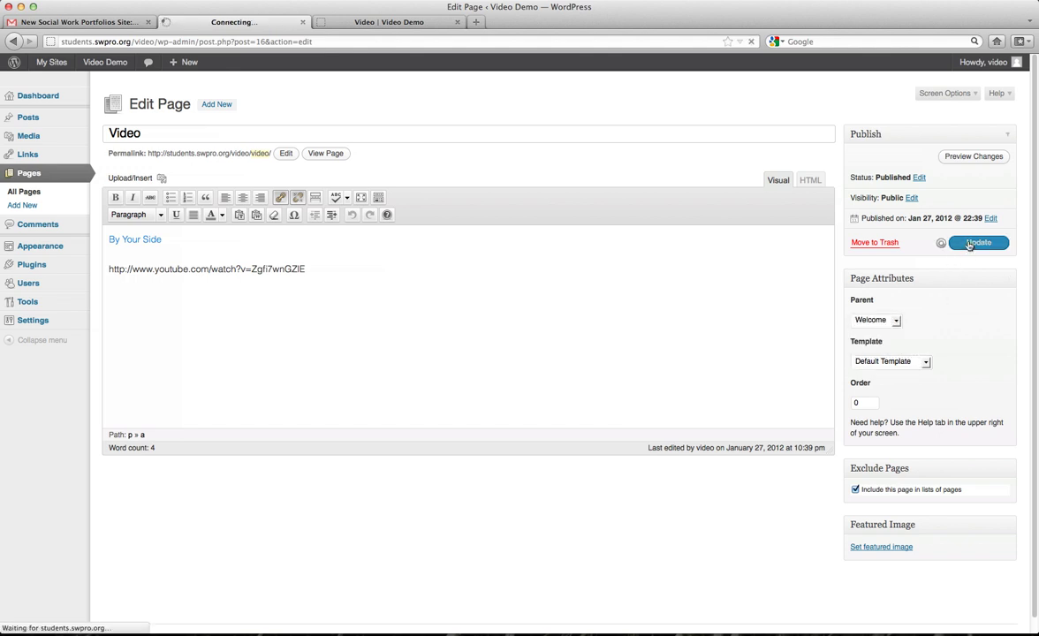
On the live site, open Video from the Welcome dropdown menu.
{"action": "left_click", "coordinate": [378, 26]}
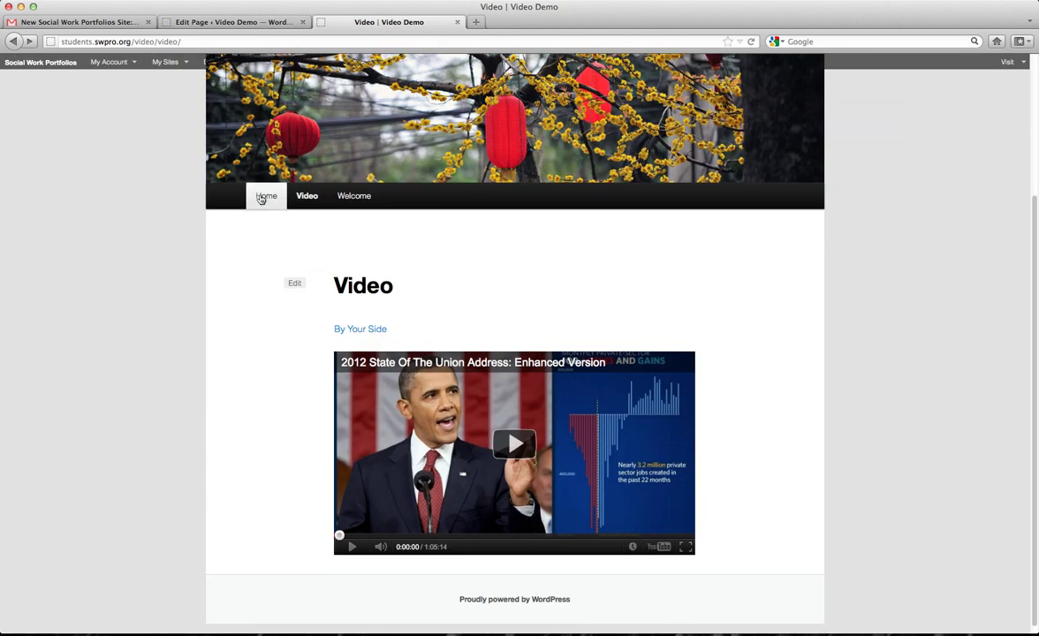
{"action": "left_click", "coordinate": [262, 197]}
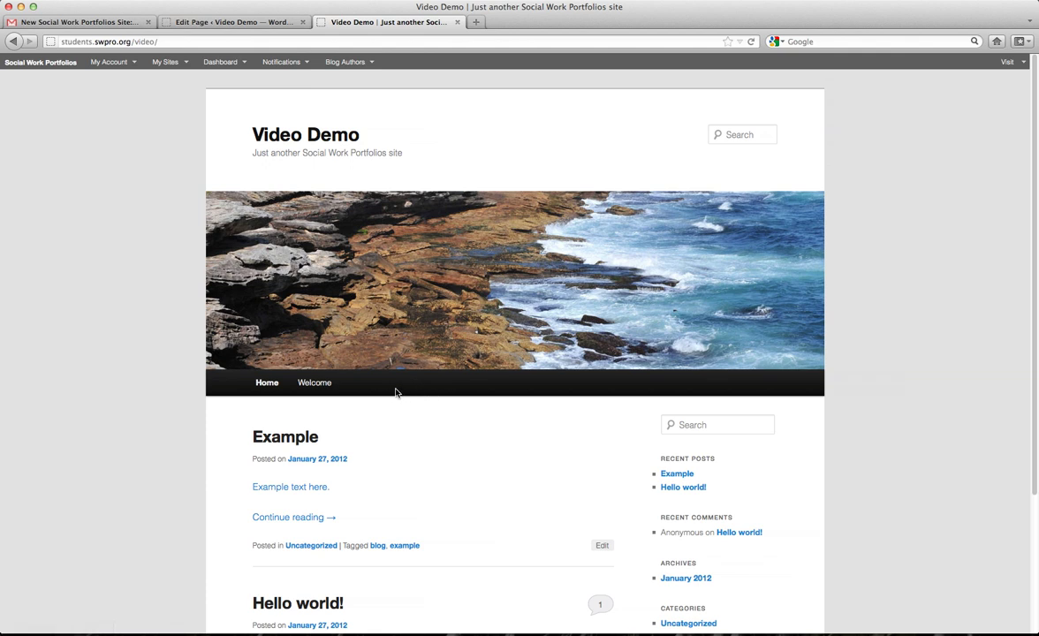
{"action": "mouse_move", "coordinate": [324, 385]}
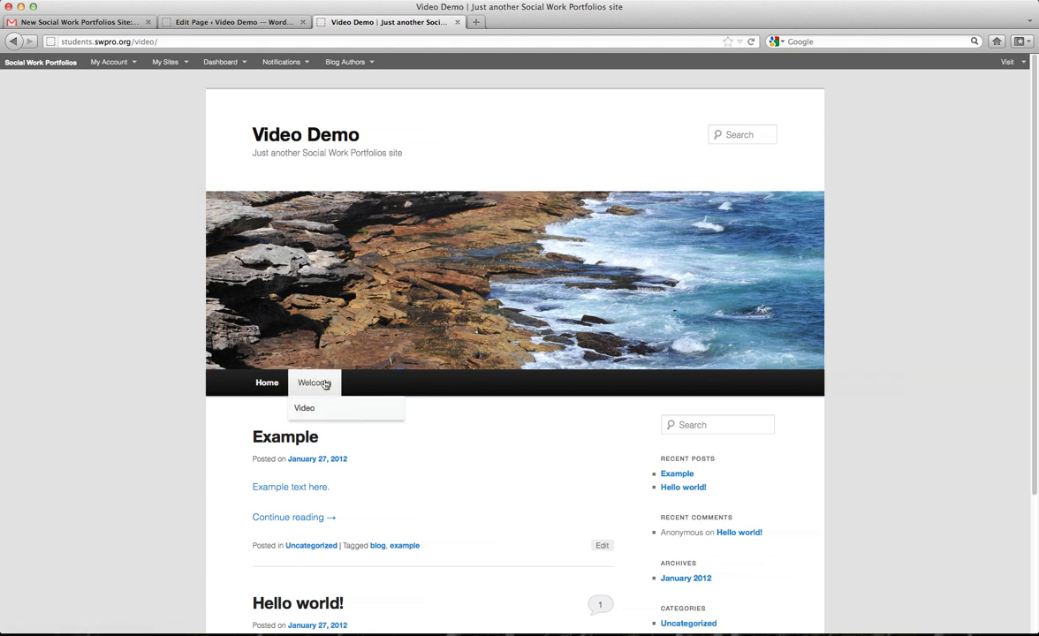
{"action": "left_click", "coordinate": [320, 411]}
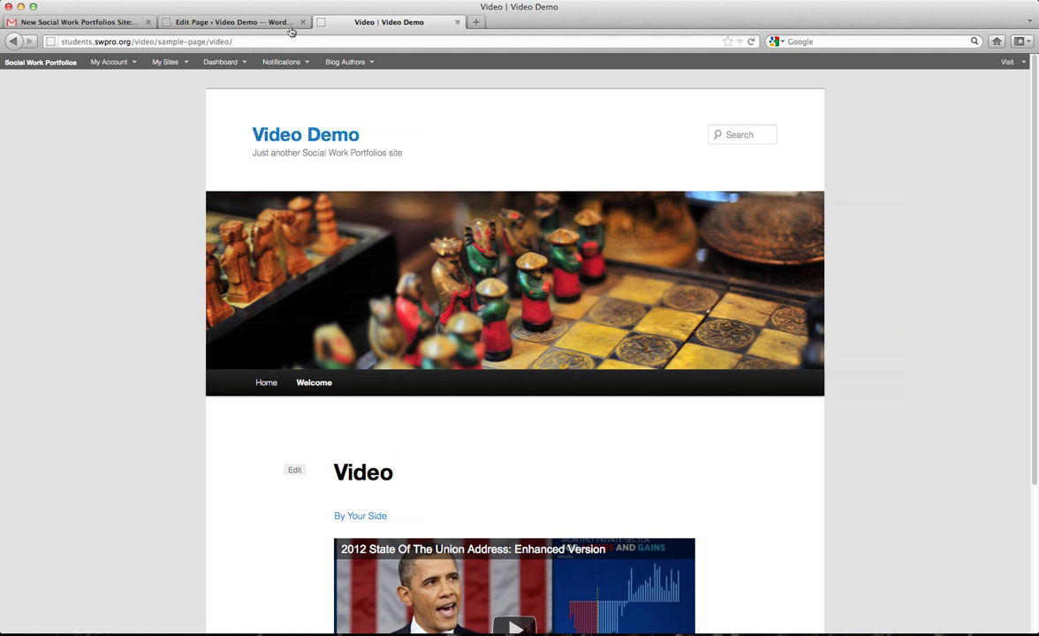
{"action": "left_click", "coordinate": [236, 24]}
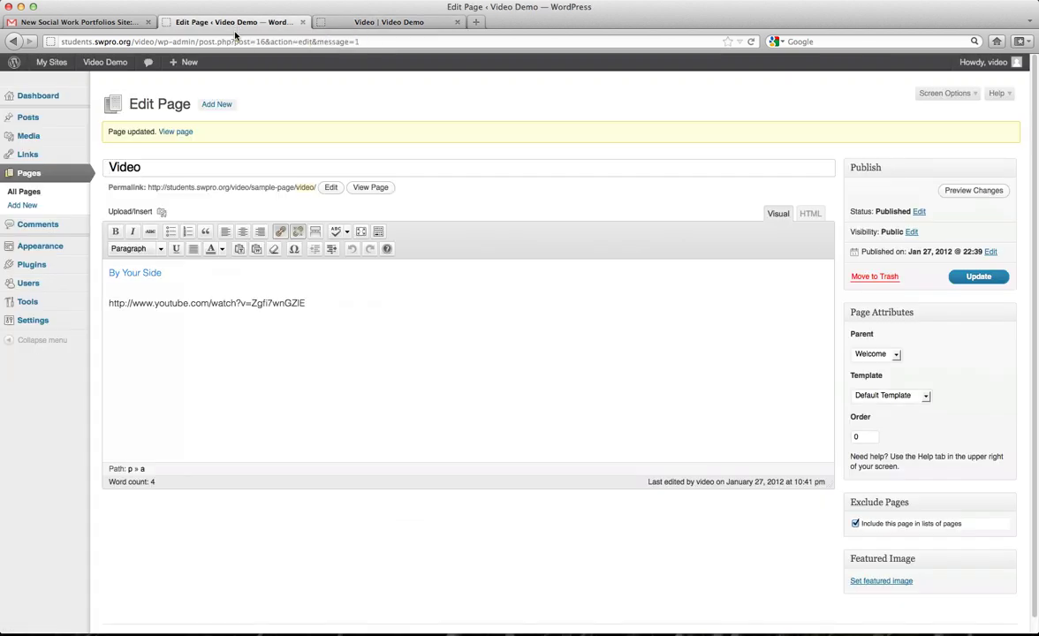
Reset the Video page's parent to (no parent) and update it.
{"action": "left_click", "coordinate": [50, 176]}
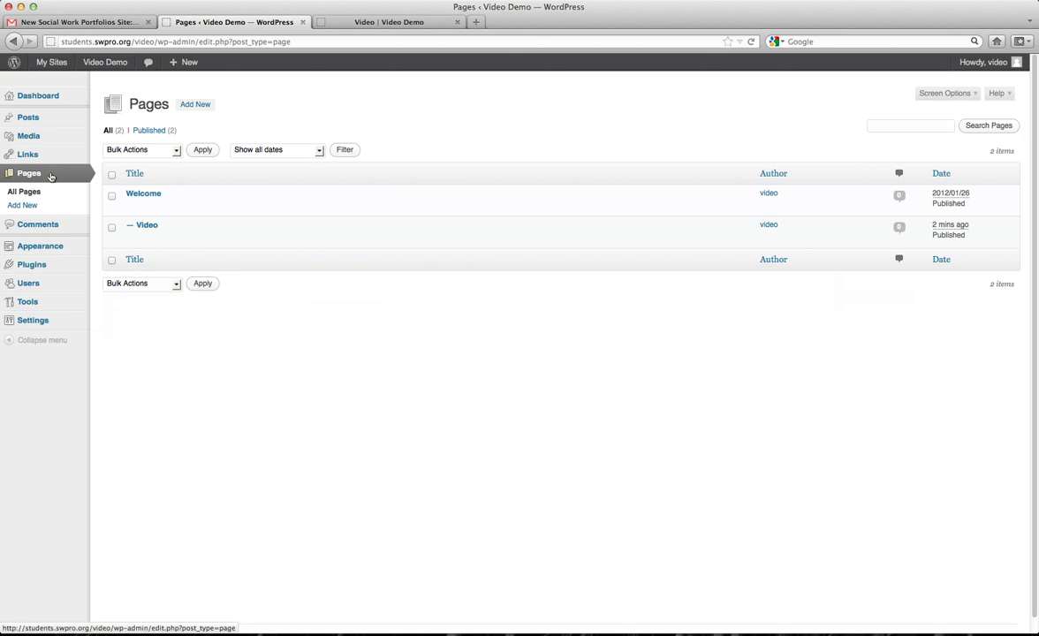
{"action": "left_click", "coordinate": [145, 225]}
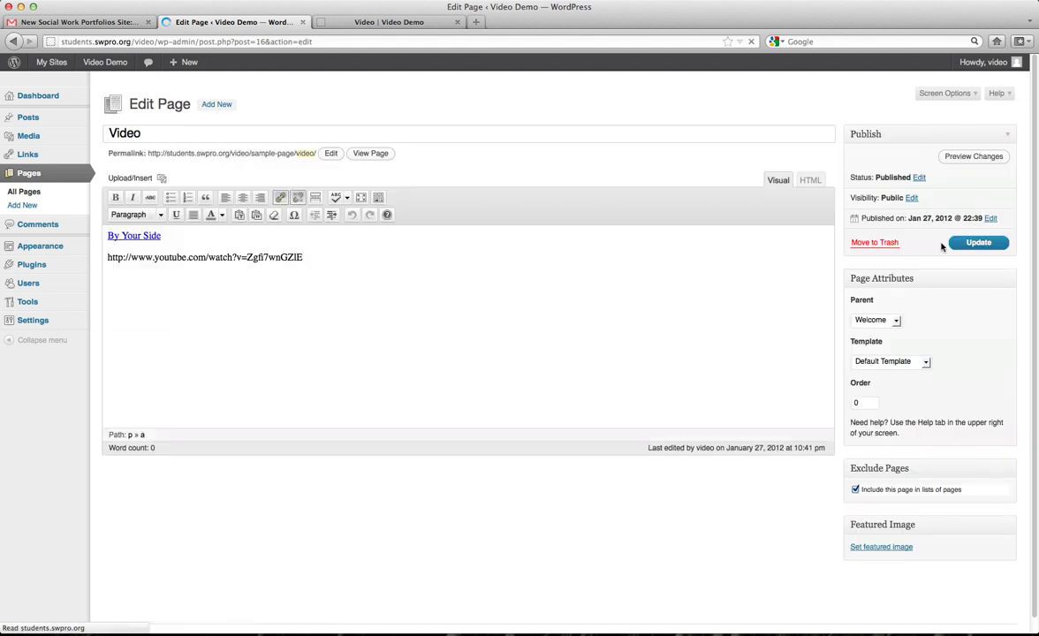
{"action": "left_click", "coordinate": [874, 319]}
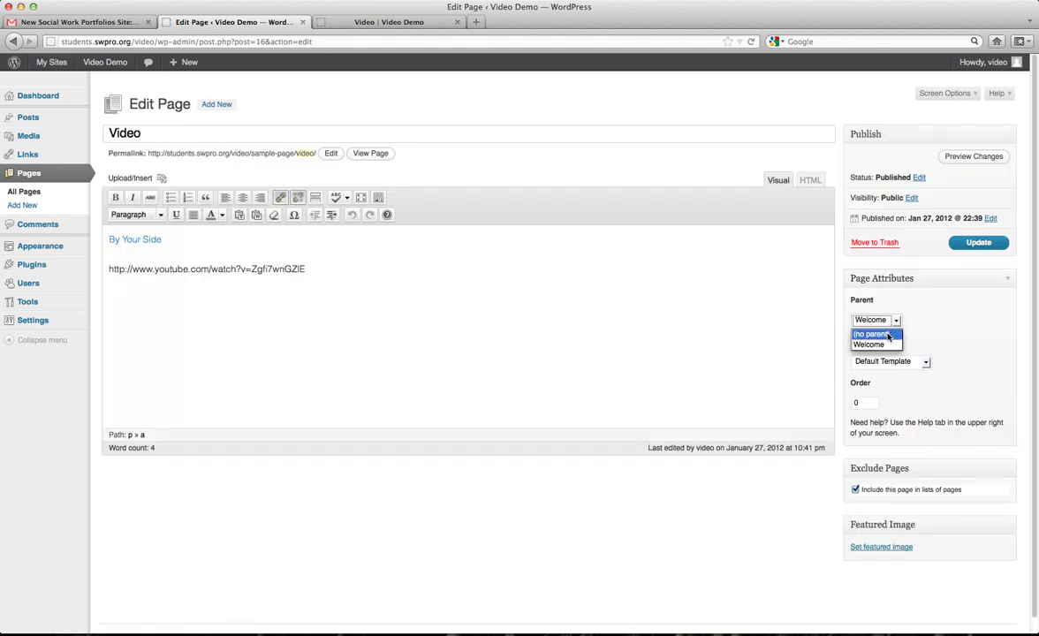
{"action": "left_click", "coordinate": [866, 332]}
{"action": "left_click", "coordinate": [978, 241]}
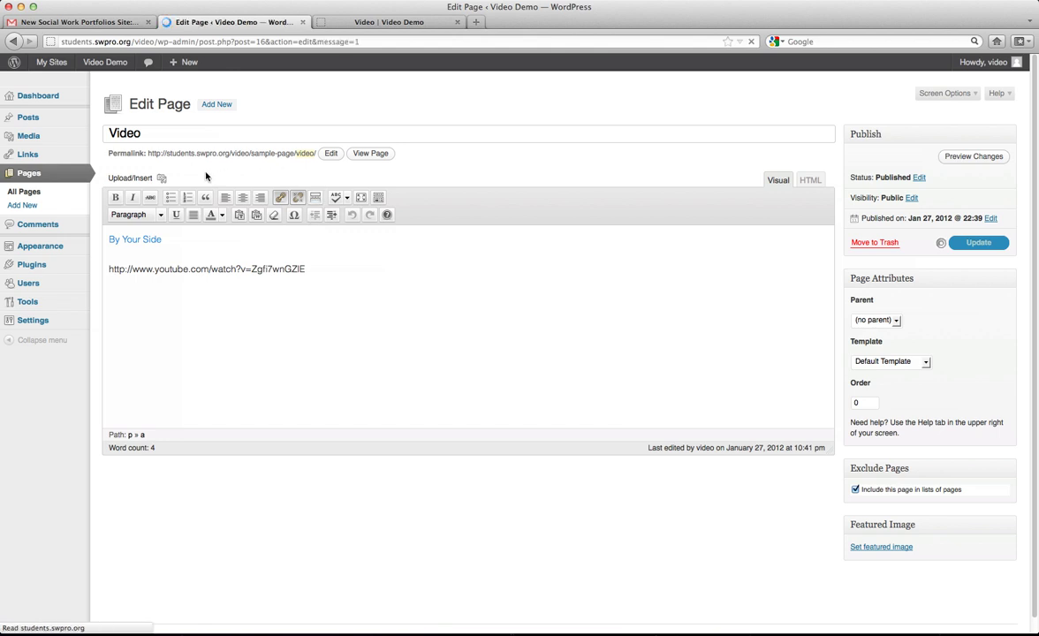
Reload the live site to confirm Video is a top-level menu item.
{"action": "left_click", "coordinate": [58, 174]}
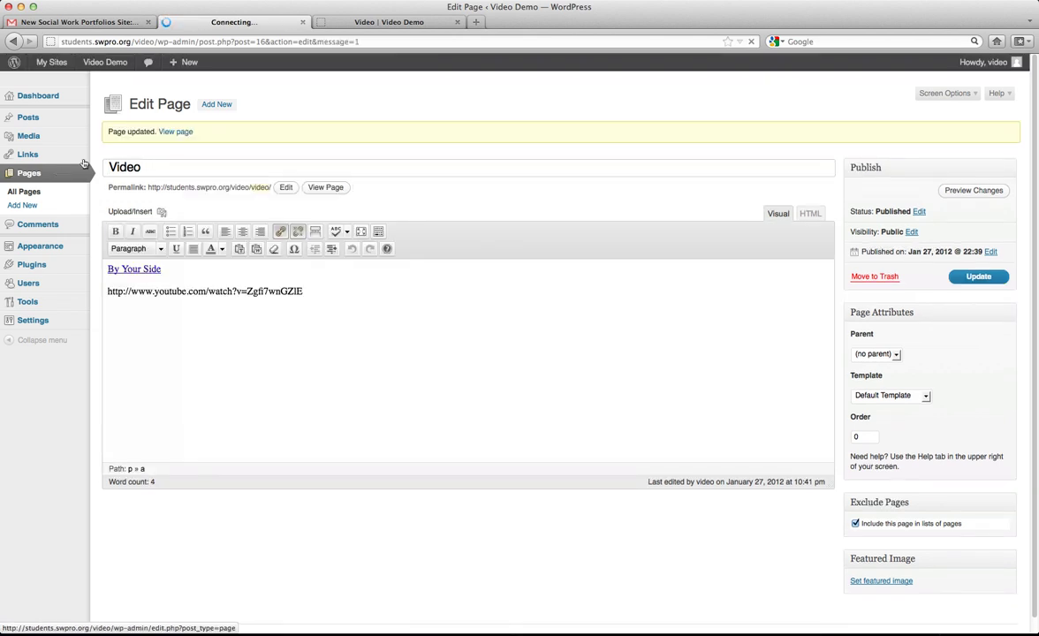
{"action": "left_click", "coordinate": [375, 26]}
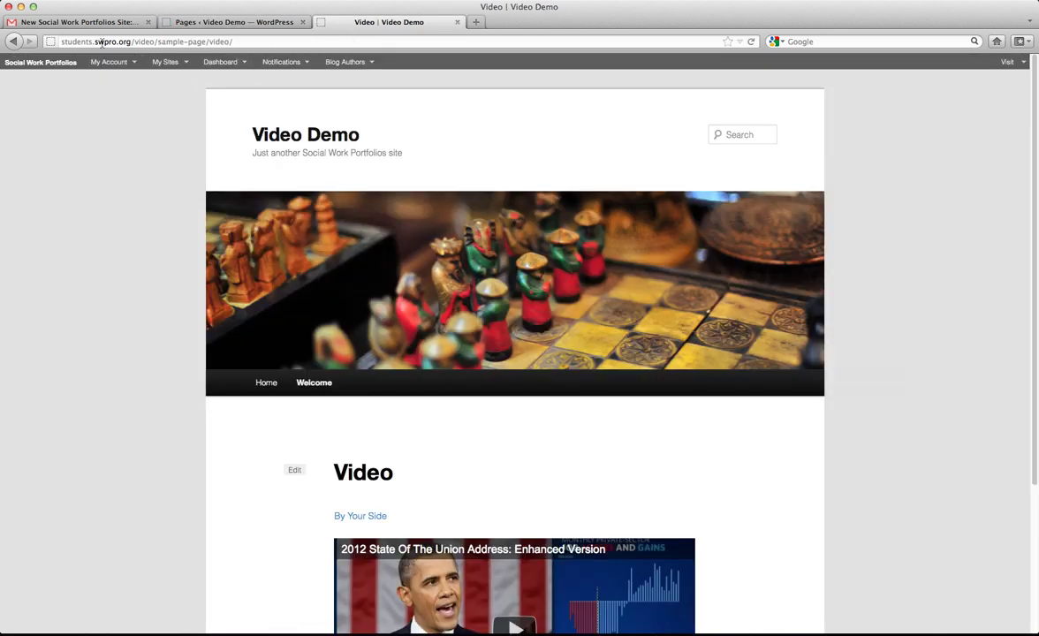
{"action": "left_click", "coordinate": [570, 42]}
{"action": "key", "text": "Return"}
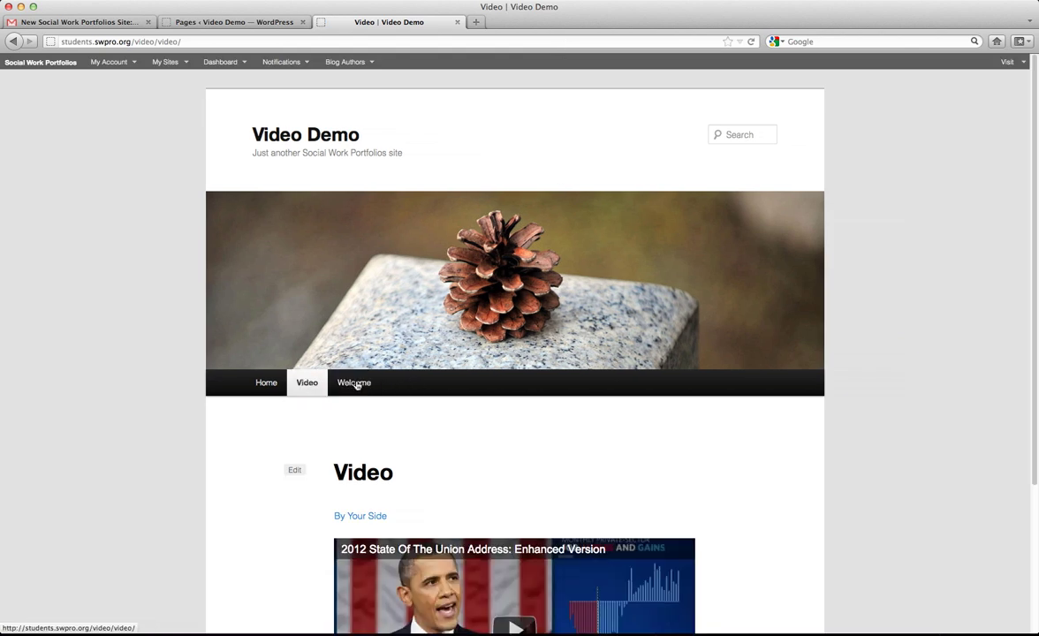
{"action": "left_click", "coordinate": [231, 21]}
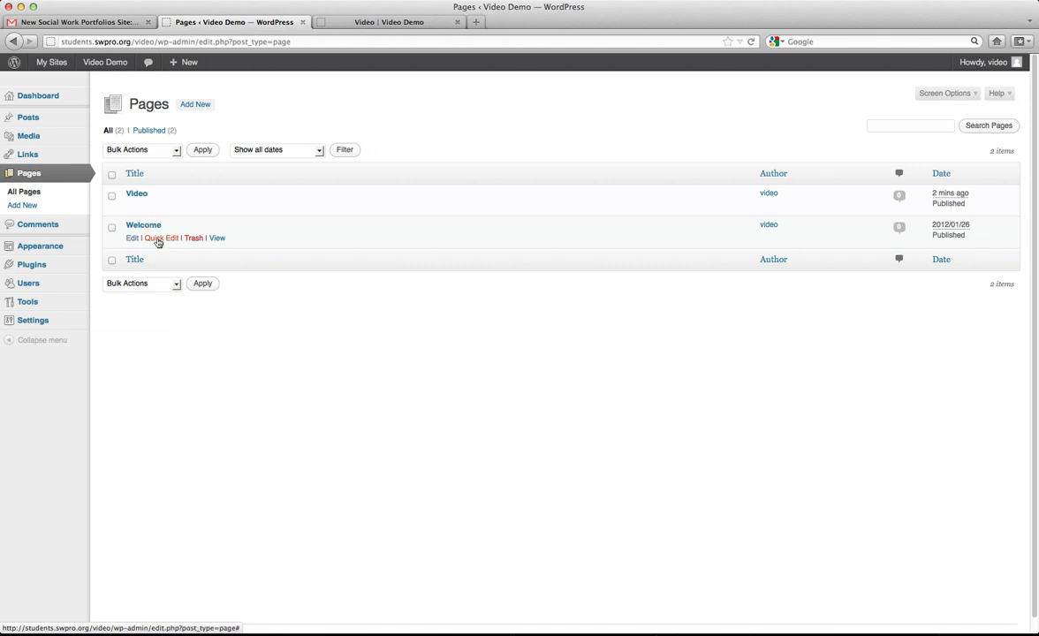
Uncheck Allow Comments for the Video page in Quick Edit and update.
{"action": "left_click", "coordinate": [160, 237]}
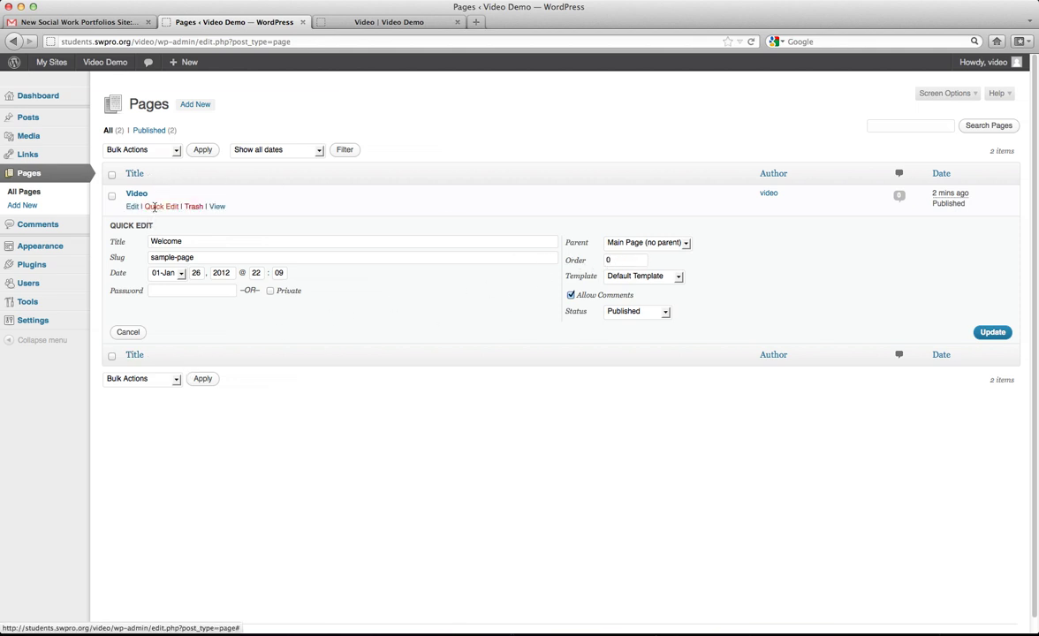
{"action": "left_click", "coordinate": [154, 207]}
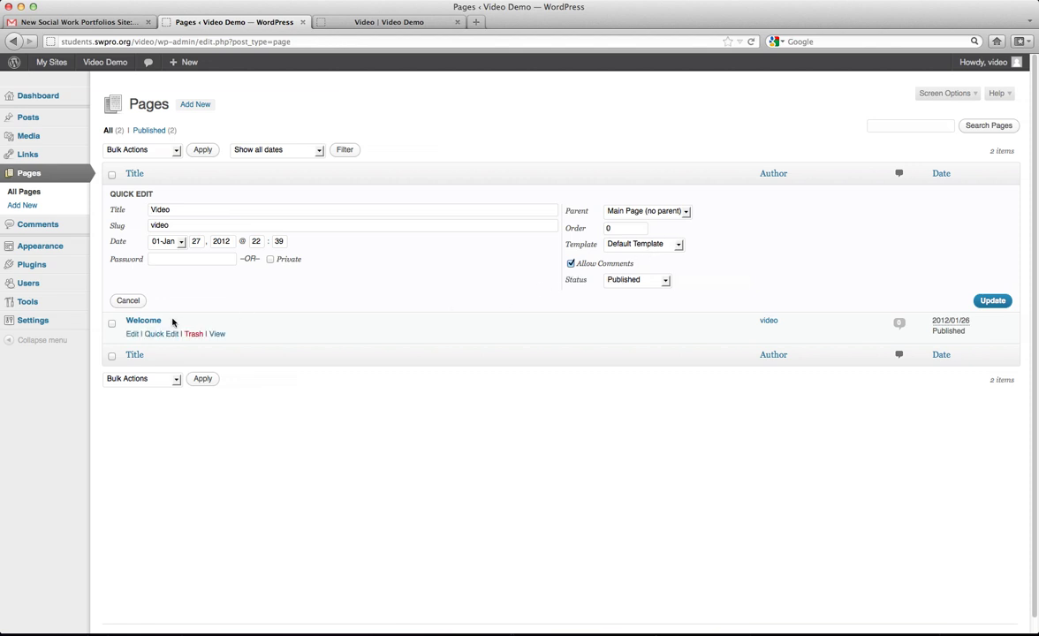
{"action": "left_click", "coordinate": [128, 300]}
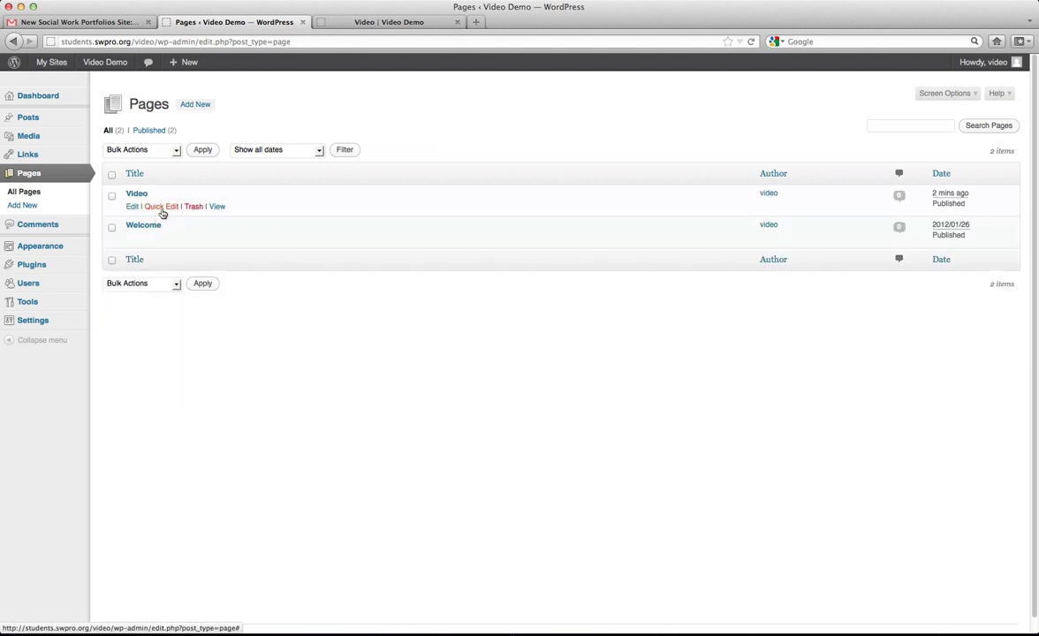
{"action": "left_click", "coordinate": [162, 208]}
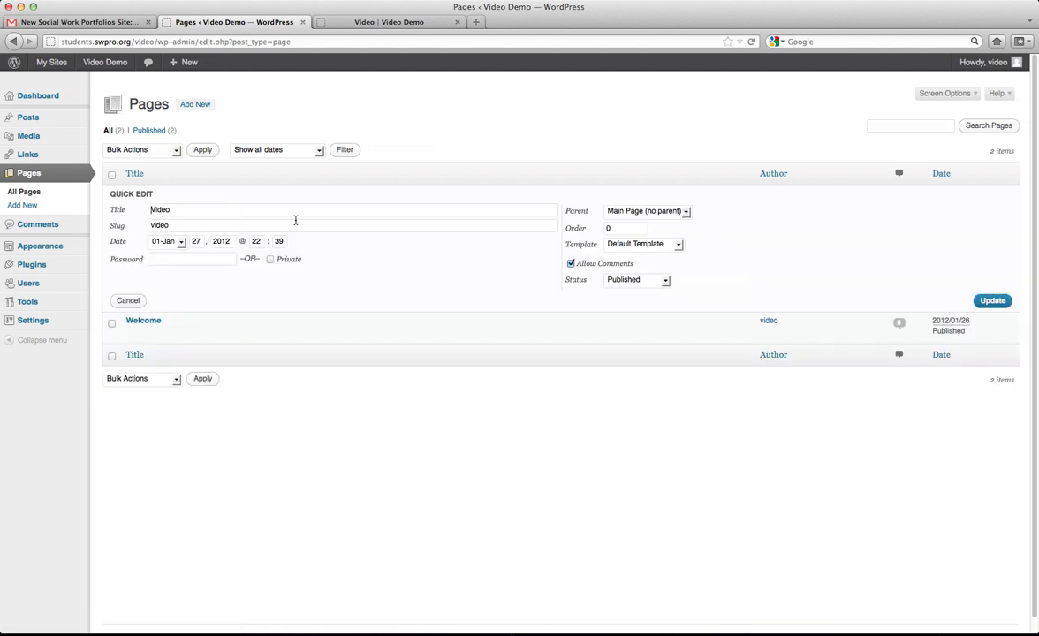
{"action": "left_click", "coordinate": [571, 264]}
{"action": "left_click", "coordinate": [988, 301]}
Set the Video page's order to 5 in Quick Edit and update.
{"action": "mouse_move", "coordinate": [104, 204]}
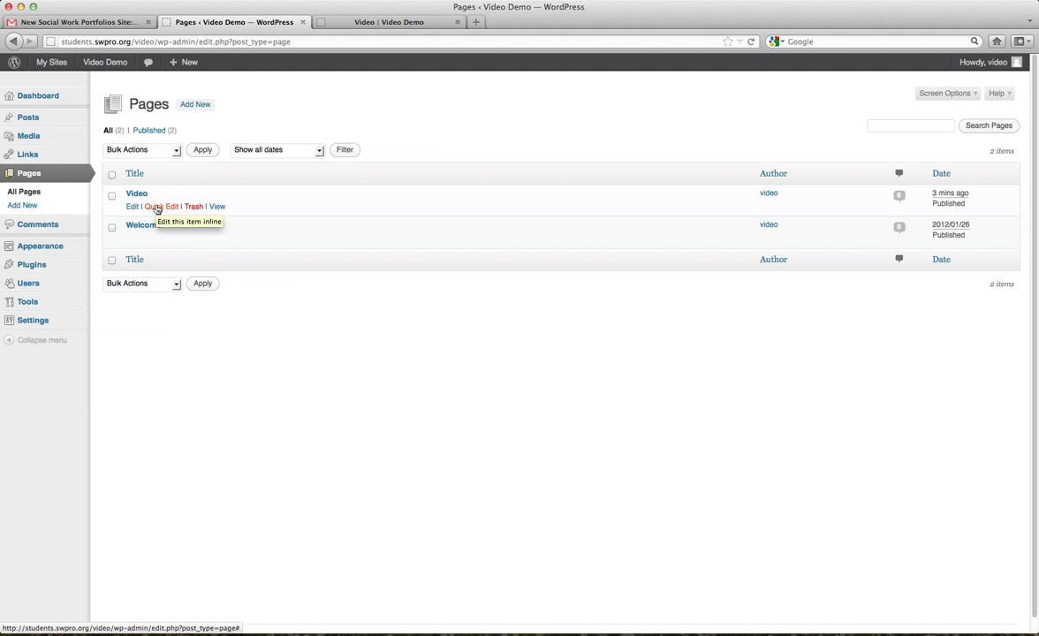
{"action": "left_click", "coordinate": [157, 207]}
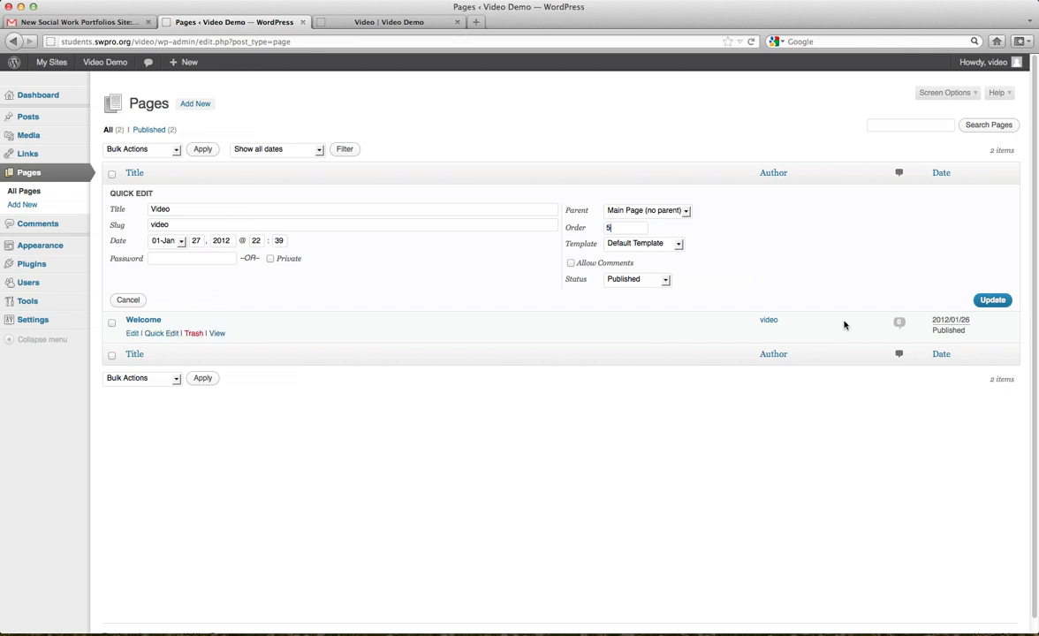
{"action": "left_click", "coordinate": [998, 303]}
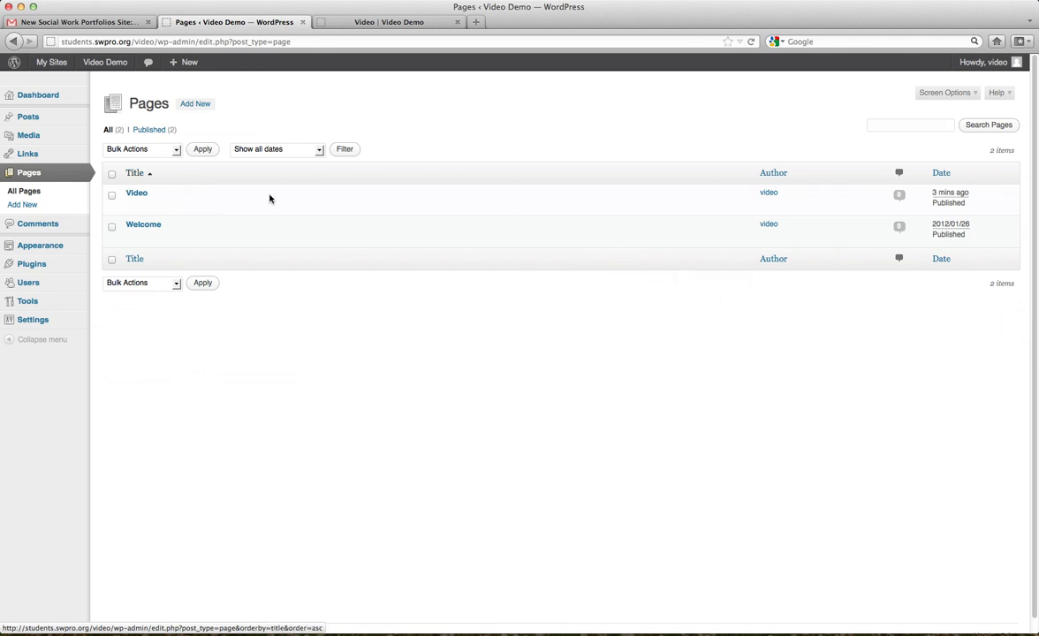
Reload the live site to check the menu order, then reopen Quick Edit for Video.
{"action": "left_click", "coordinate": [355, 24]}
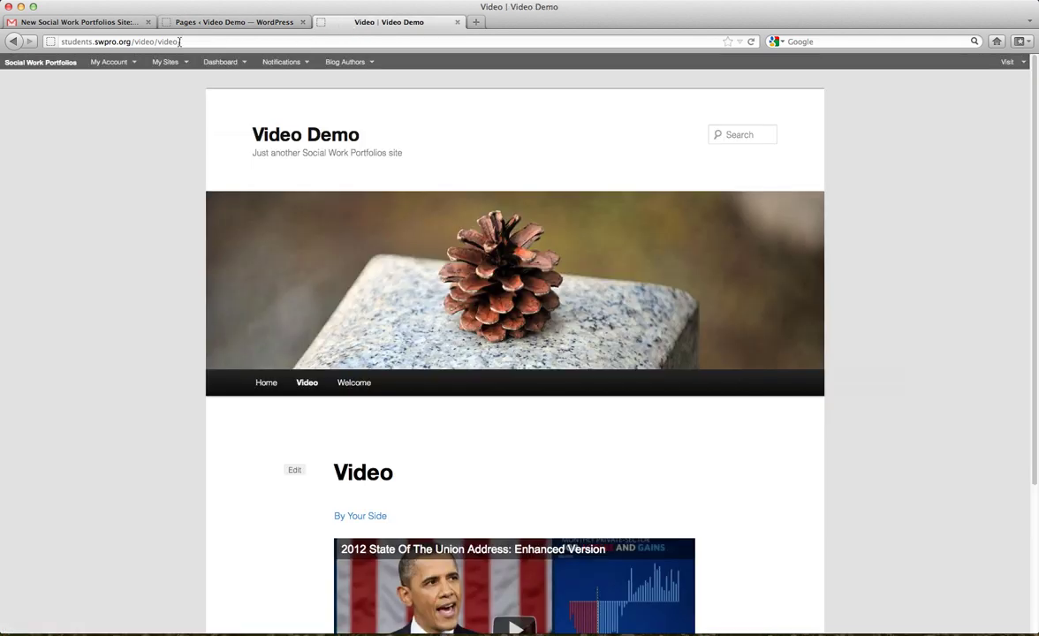
{"action": "left_click", "coordinate": [752, 42]}
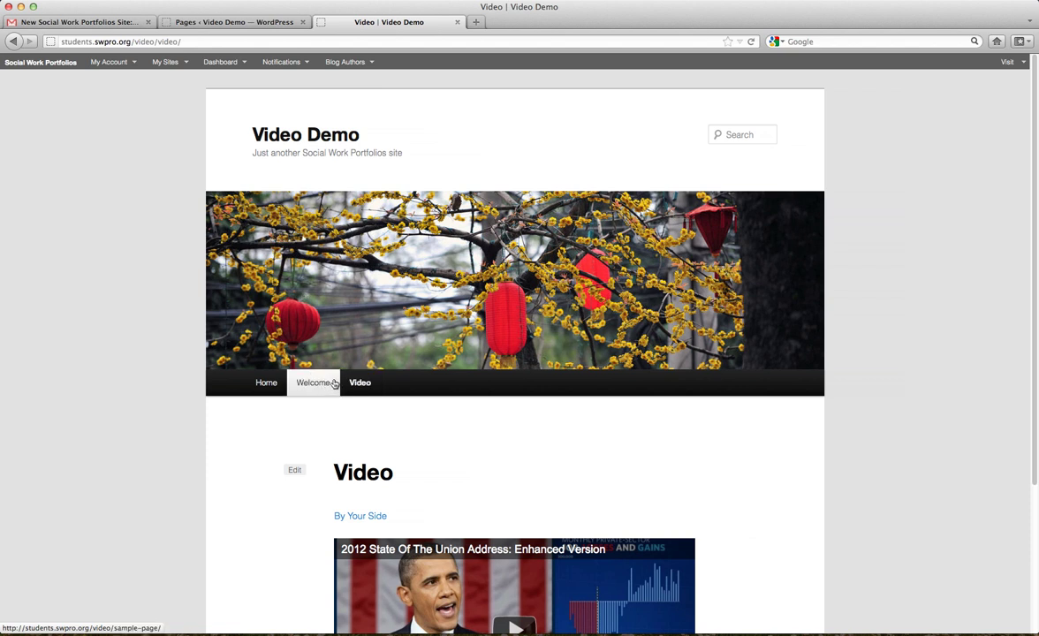
{"action": "left_click", "coordinate": [208, 22]}
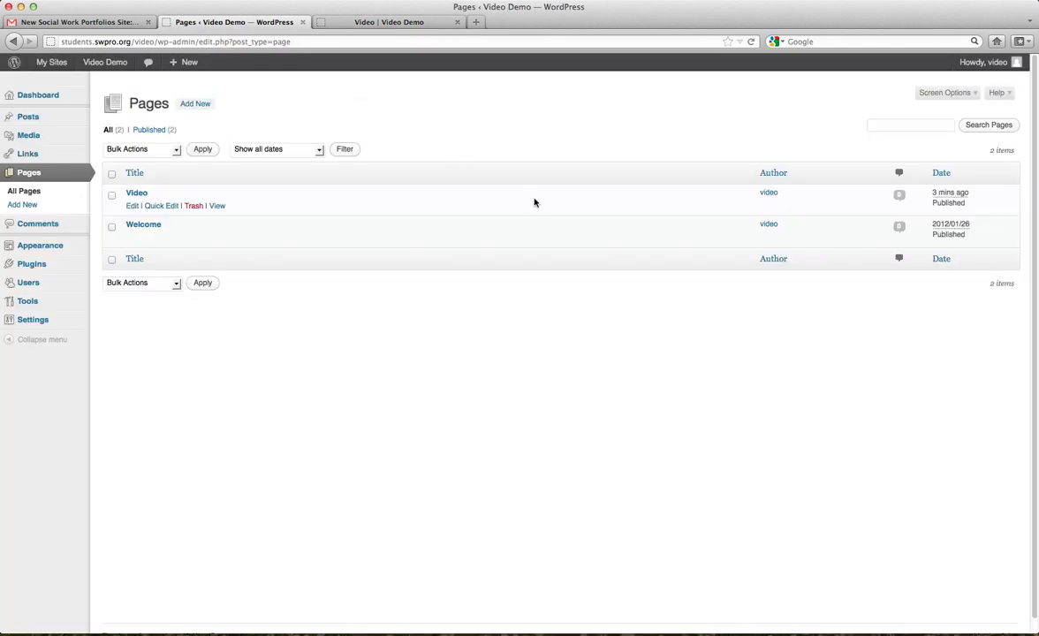
{"action": "left_click", "coordinate": [156, 206]}
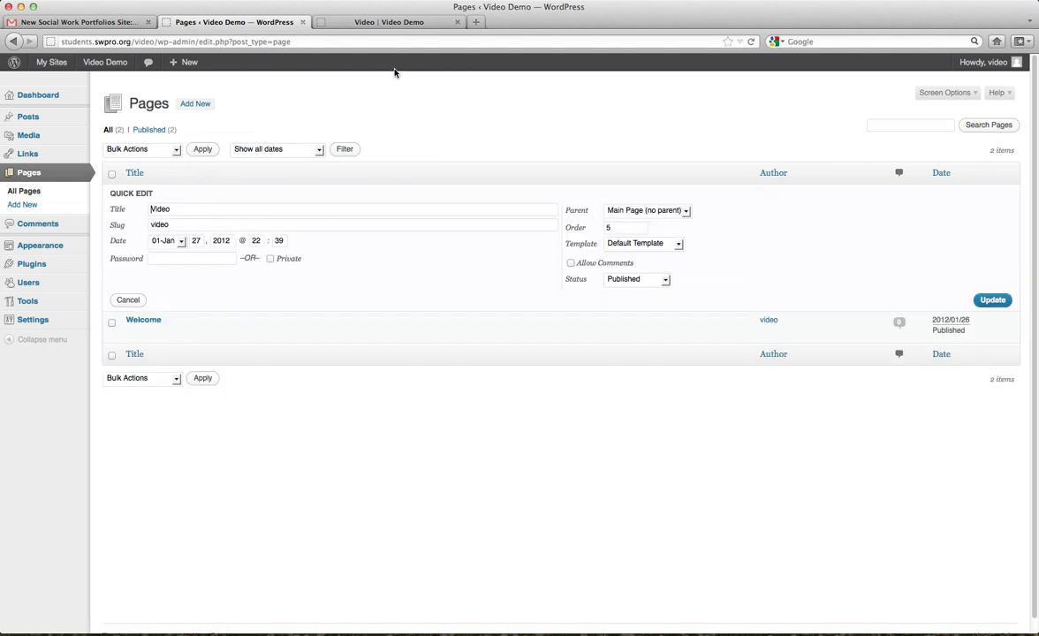
{"action": "left_click", "coordinate": [353, 24]}
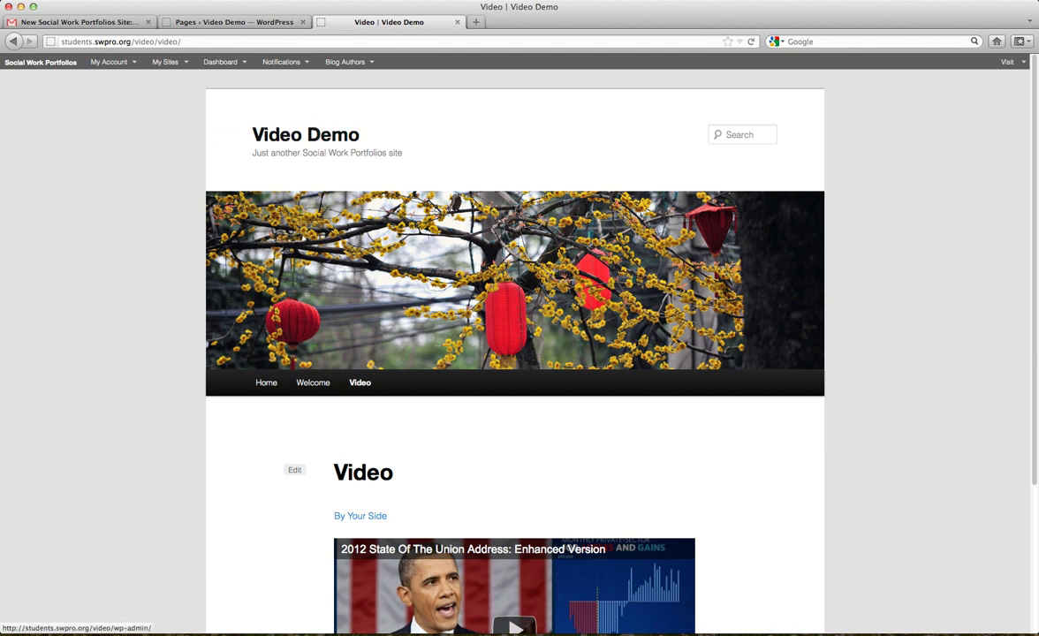
{"action": "left_click", "coordinate": [240, 23]}
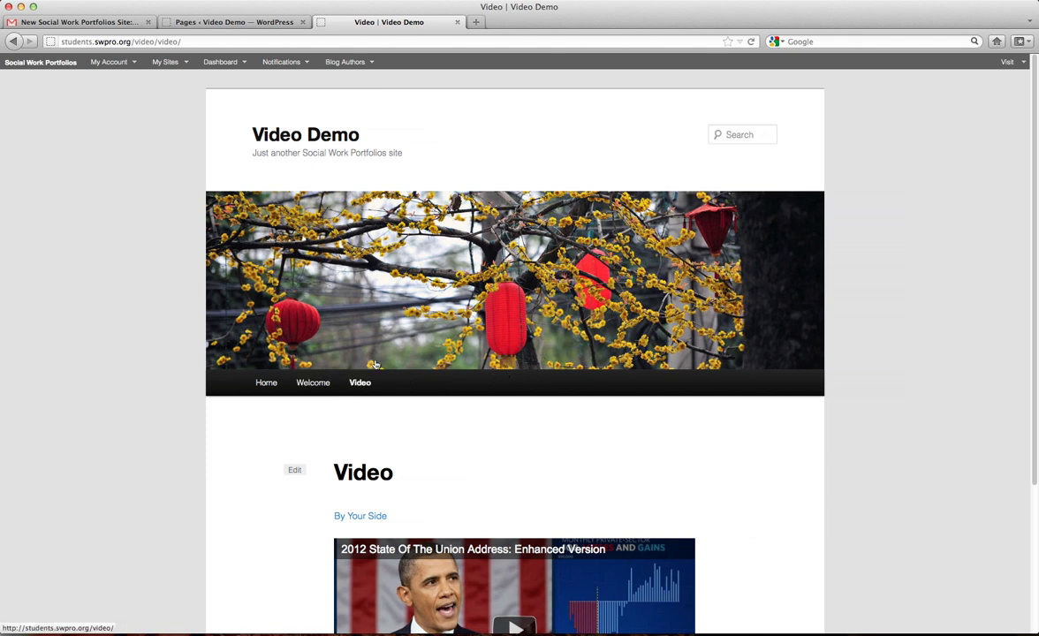
Change the Video page's order to 1, update, and check it on the live site.
{"action": "left_click", "coordinate": [229, 21]}
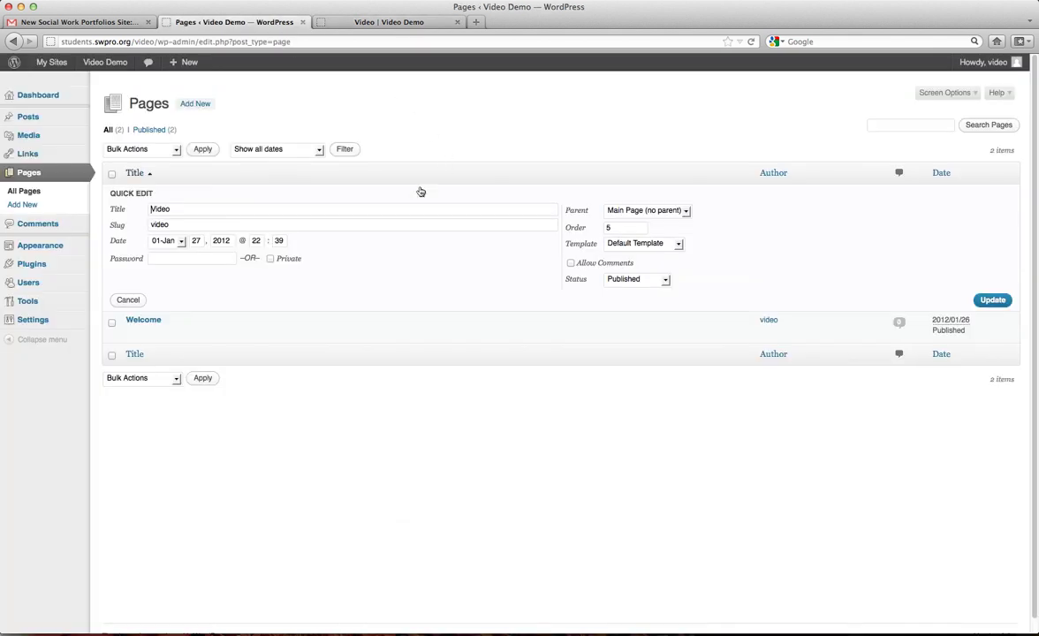
{"action": "left_click", "coordinate": [590, 227]}
{"action": "key", "text": "BackSpace"}
{"action": "type", "text": "10"}
{"action": "left_click", "coordinate": [992, 300]}
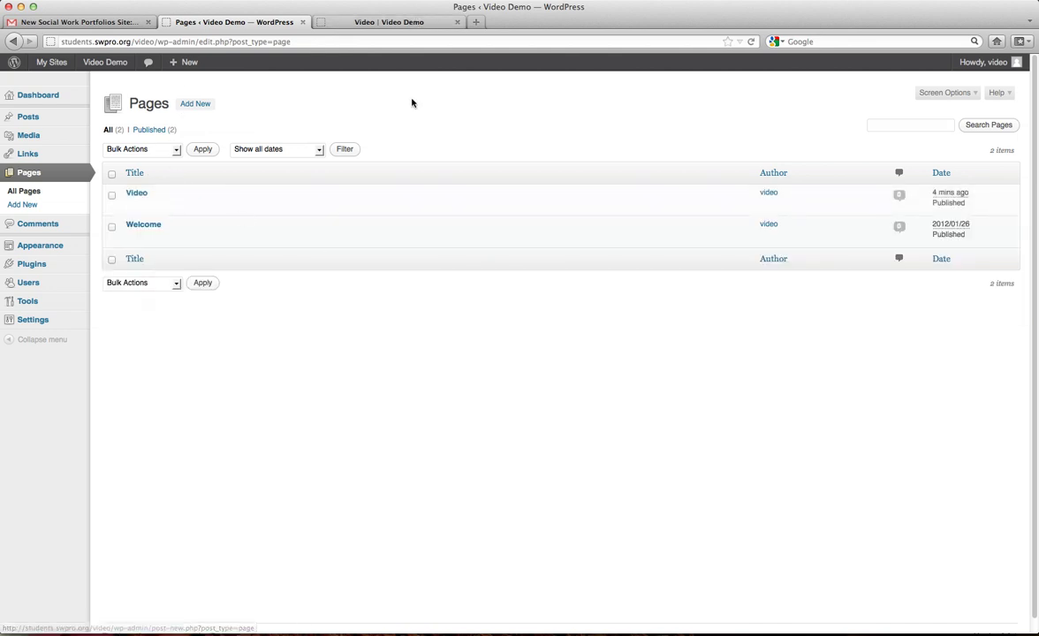
{"action": "left_click", "coordinate": [389, 22]}
{"action": "left_click", "coordinate": [360, 380]}
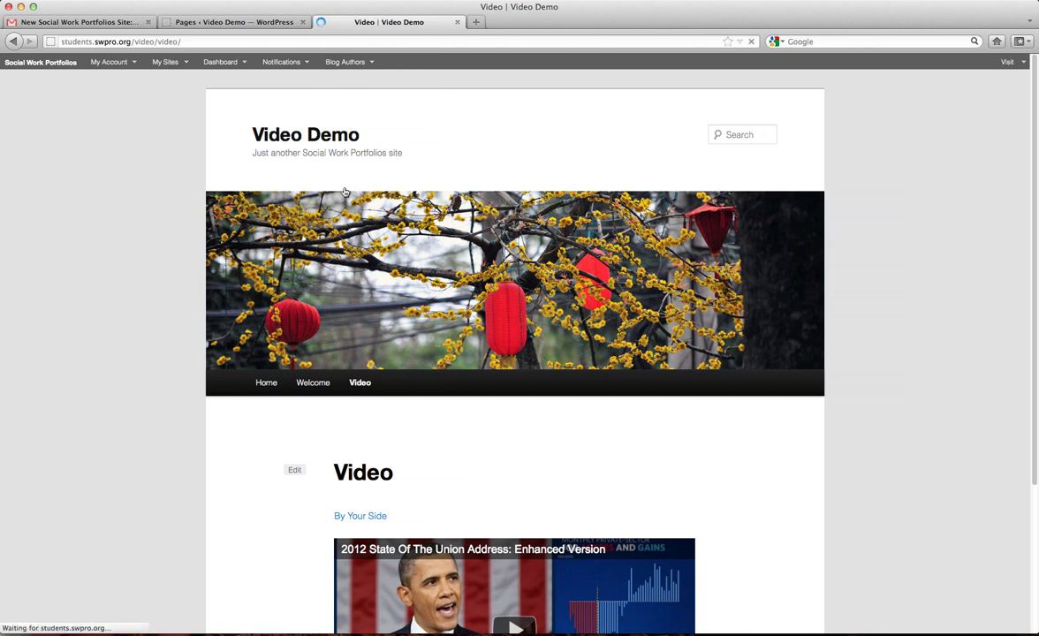
{"action": "left_click", "coordinate": [234, 22]}
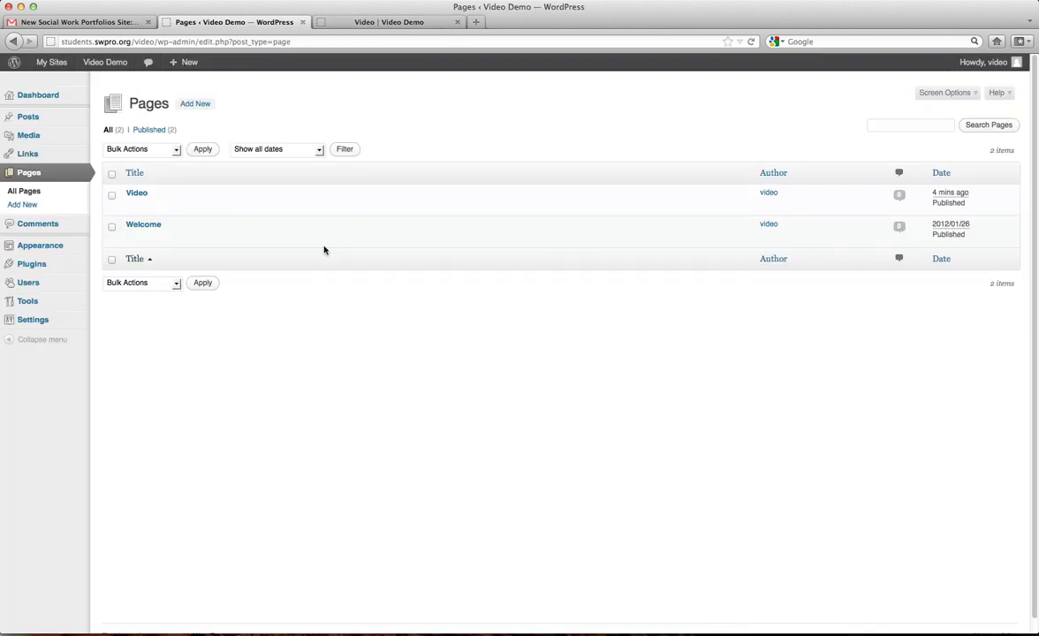
{"action": "left_click", "coordinate": [168, 236]}
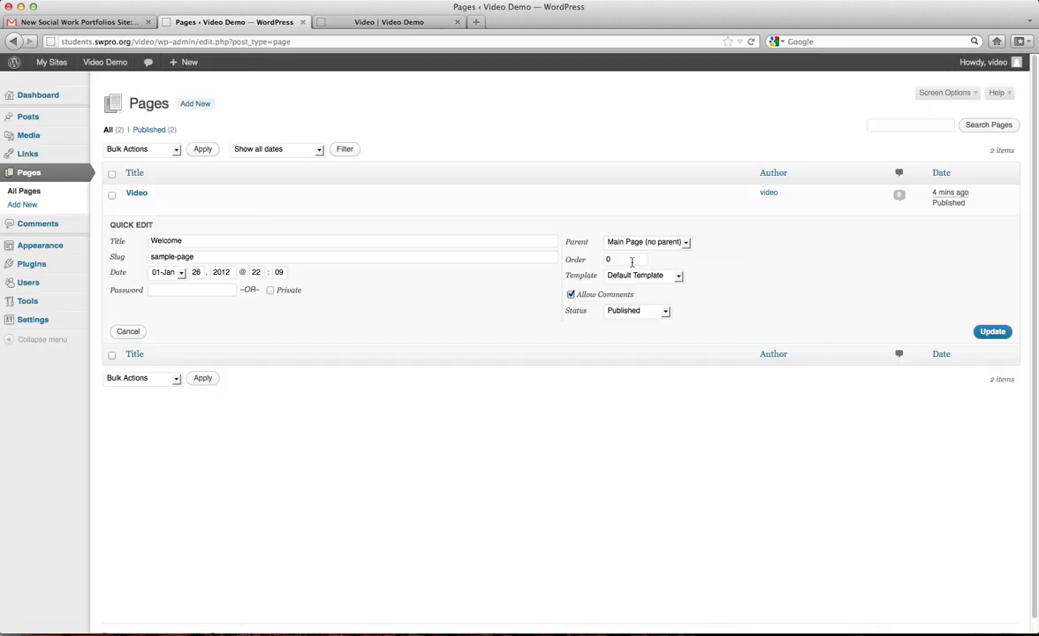
{"action": "type", "text": "11"}
{"action": "left_click", "coordinate": [992, 331]}
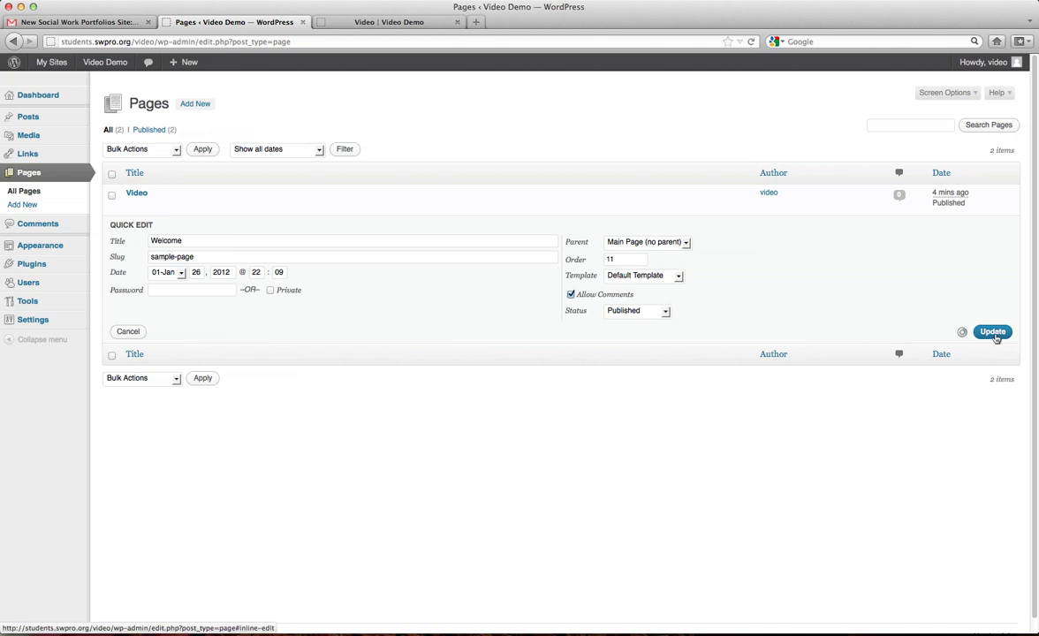
{"action": "left_click", "coordinate": [388, 22]}
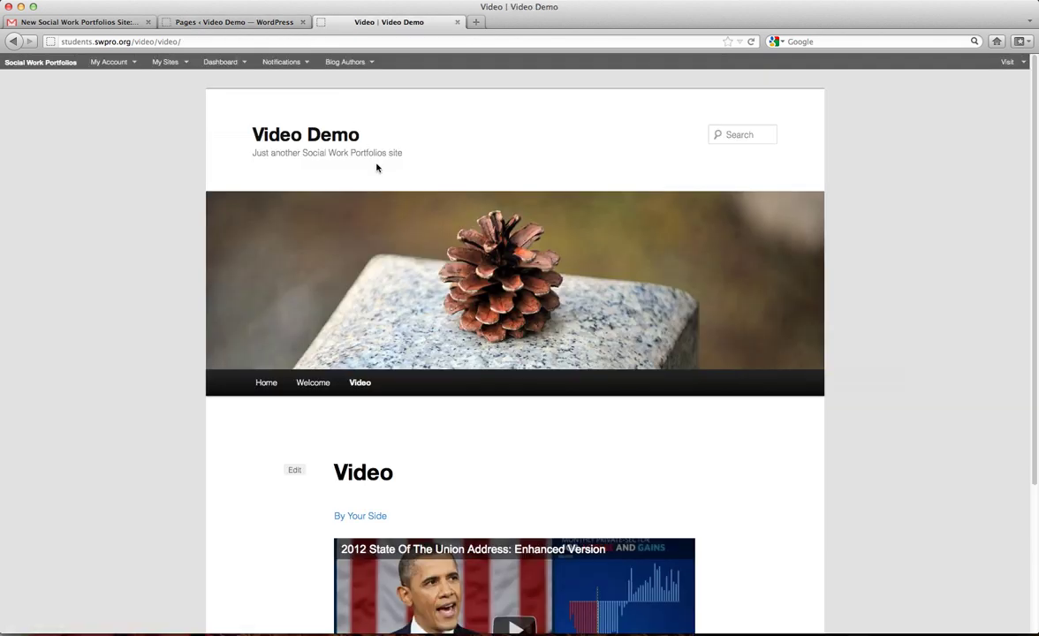
{"action": "left_click", "coordinate": [359, 383]}
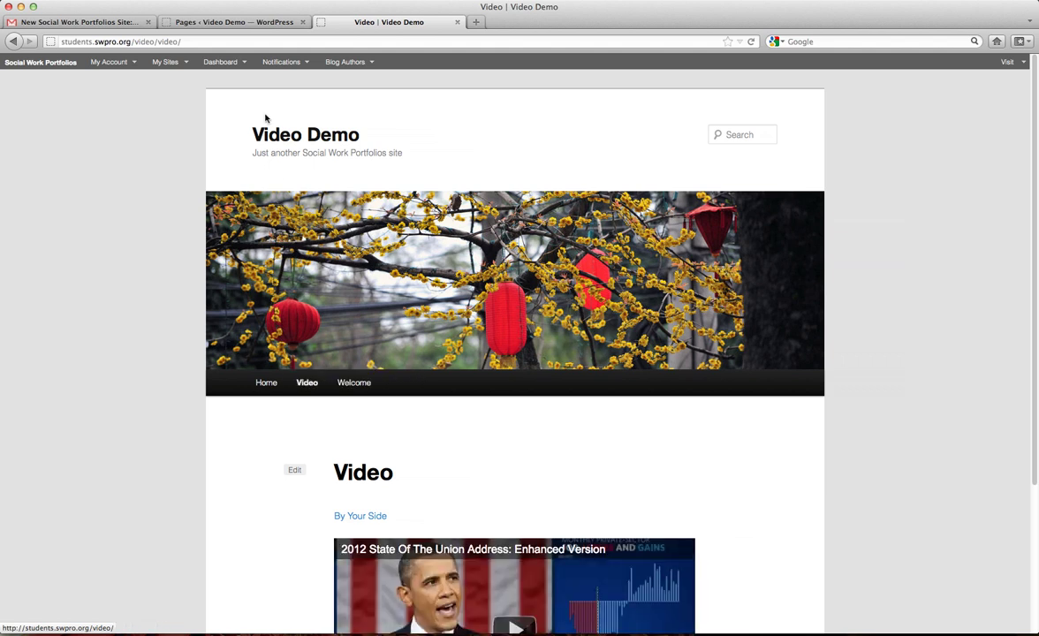
{"action": "left_click", "coordinate": [208, 23]}
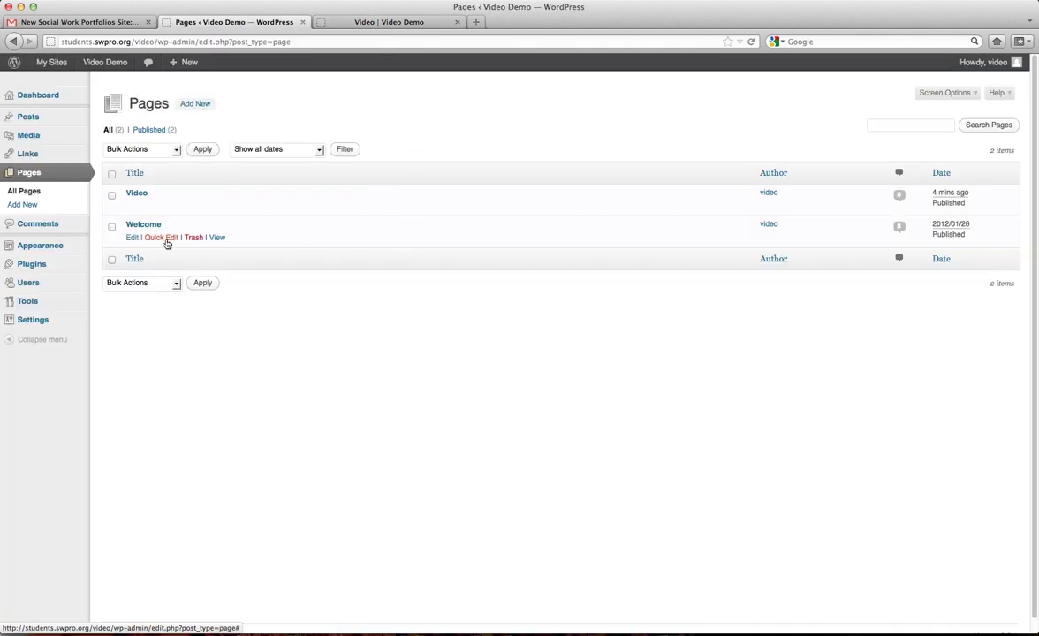
{"action": "left_click", "coordinate": [166, 235]}
{"action": "double_click", "coordinate": [617, 259]}
{"action": "type", "text": "0"}
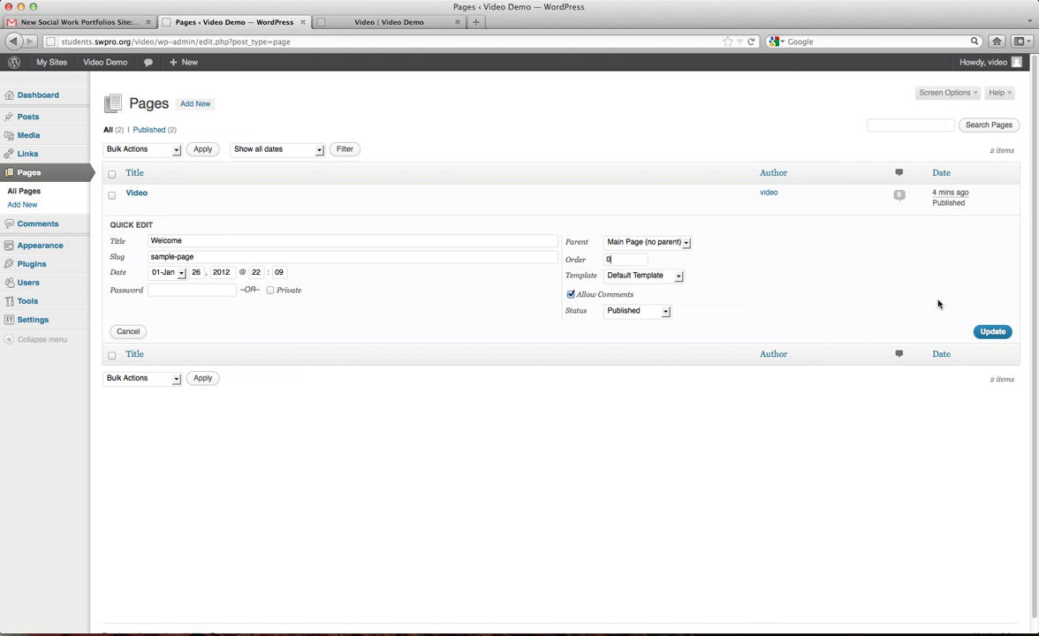
{"action": "left_click", "coordinate": [990, 332]}
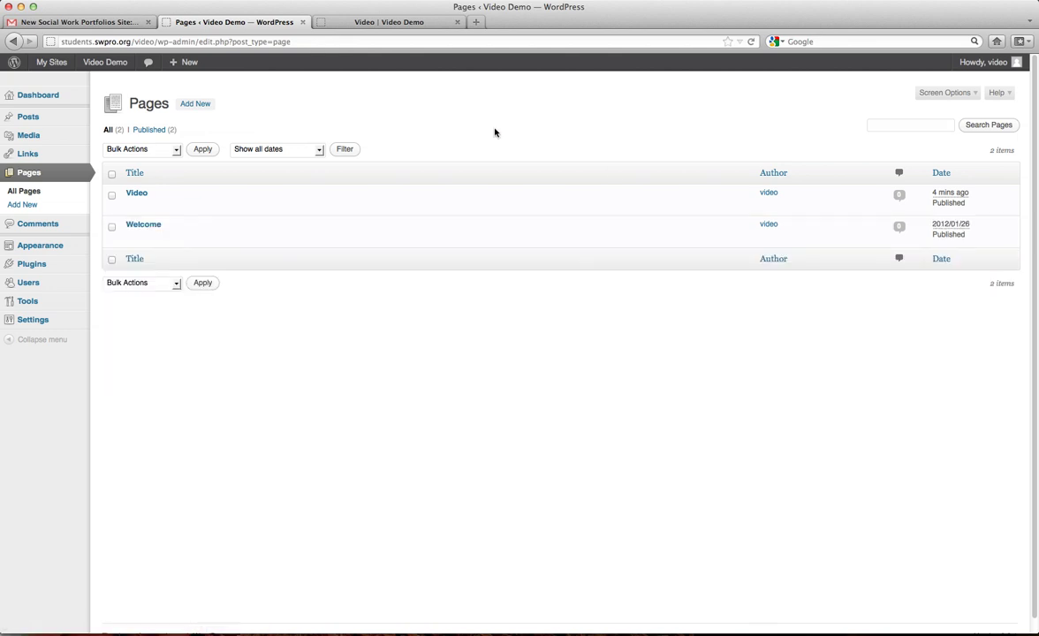
{"action": "mouse_move", "coordinate": [165, 196]}
{"action": "left_click", "coordinate": [33, 226]}
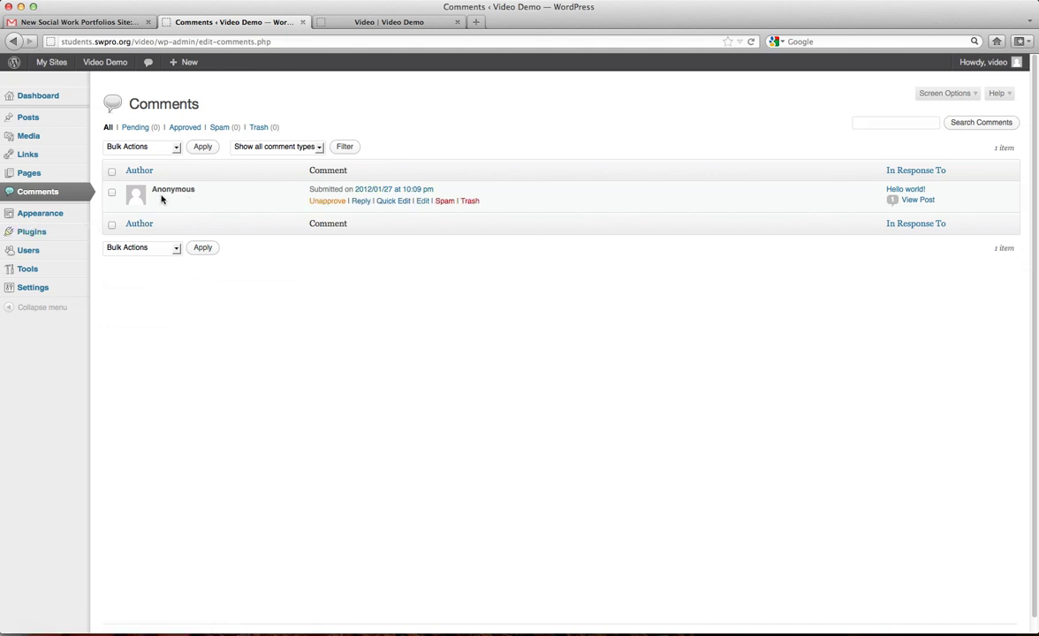
Trash the Anonymous comment on Hello world! and go to Appearance.
{"action": "left_click", "coordinate": [112, 193]}
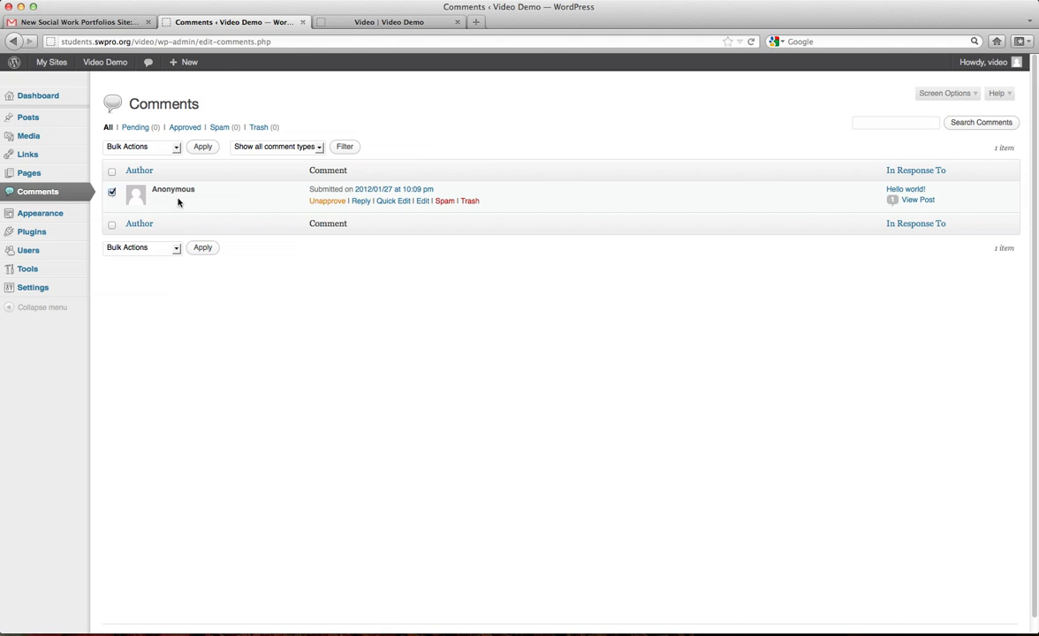
{"action": "left_click", "coordinate": [469, 202]}
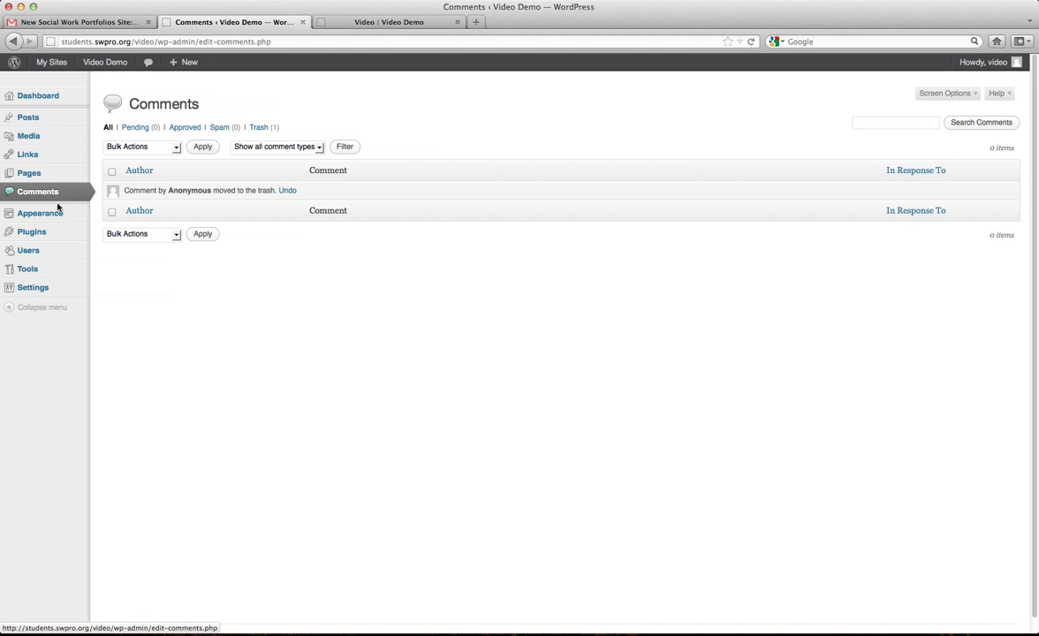
{"action": "left_click", "coordinate": [19, 215]}
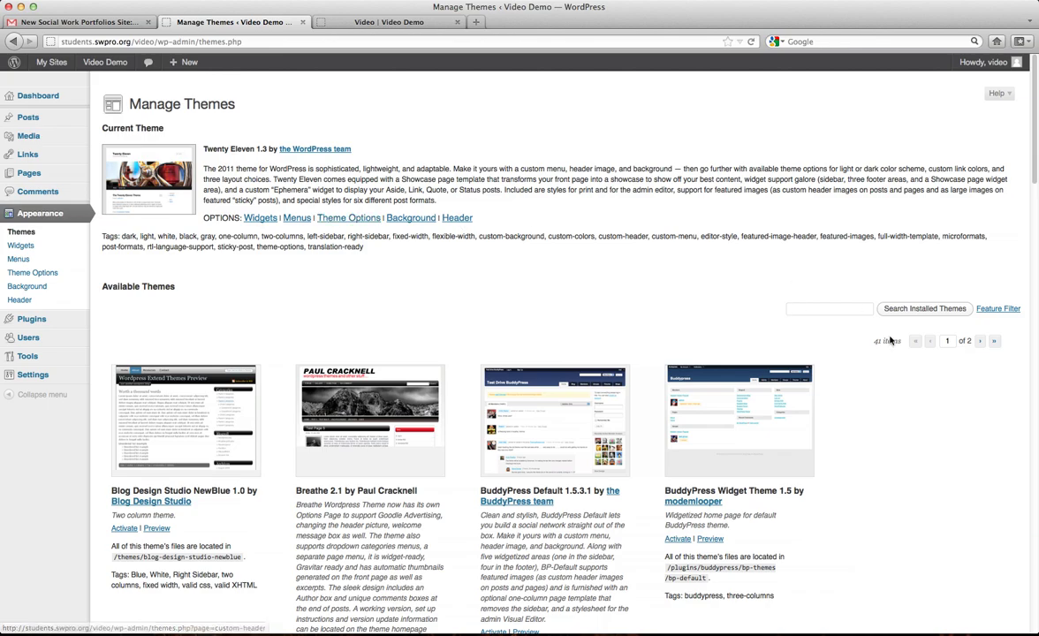
Find flashy in Available Themes, preview it, and activate flashy 1.2.1.
{"action": "scroll", "coordinate": [642, 262], "scroll_direction": "down", "scroll_amount": 15}
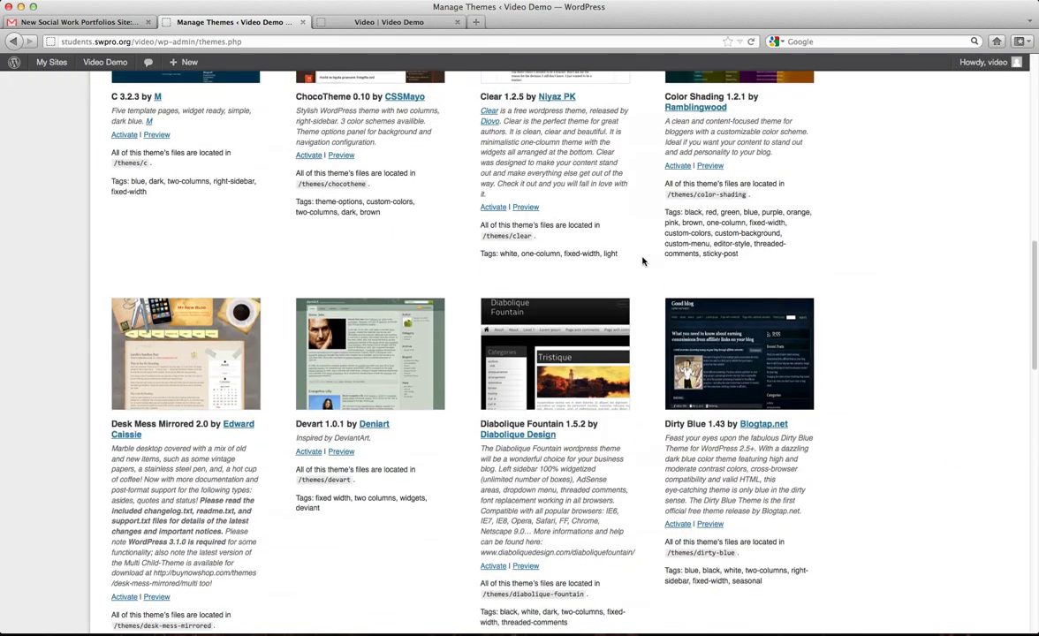
{"action": "scroll", "coordinate": [642, 261], "scroll_direction": "up", "scroll_amount": 10}
{"action": "scroll", "coordinate": [642, 262], "scroll_direction": "up", "scroll_amount": 4}
{"action": "scroll", "coordinate": [642, 260], "scroll_direction": "down", "scroll_amount": 7}
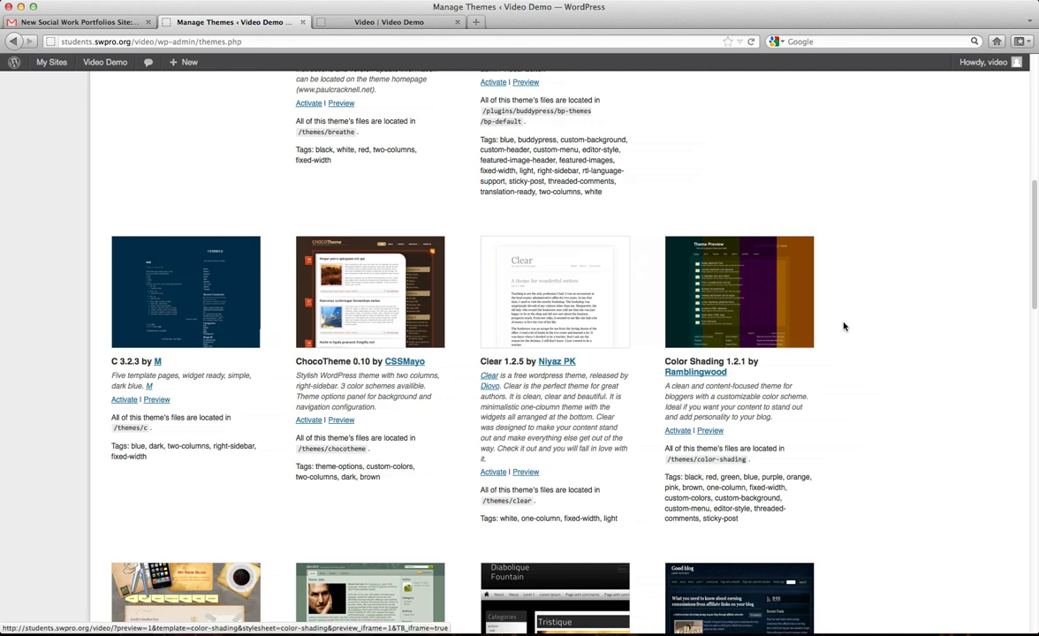
{"action": "scroll", "coordinate": [841, 325], "scroll_direction": "down", "scroll_amount": 5}
{"action": "scroll", "coordinate": [844, 326], "scroll_direction": "down", "scroll_amount": 4}
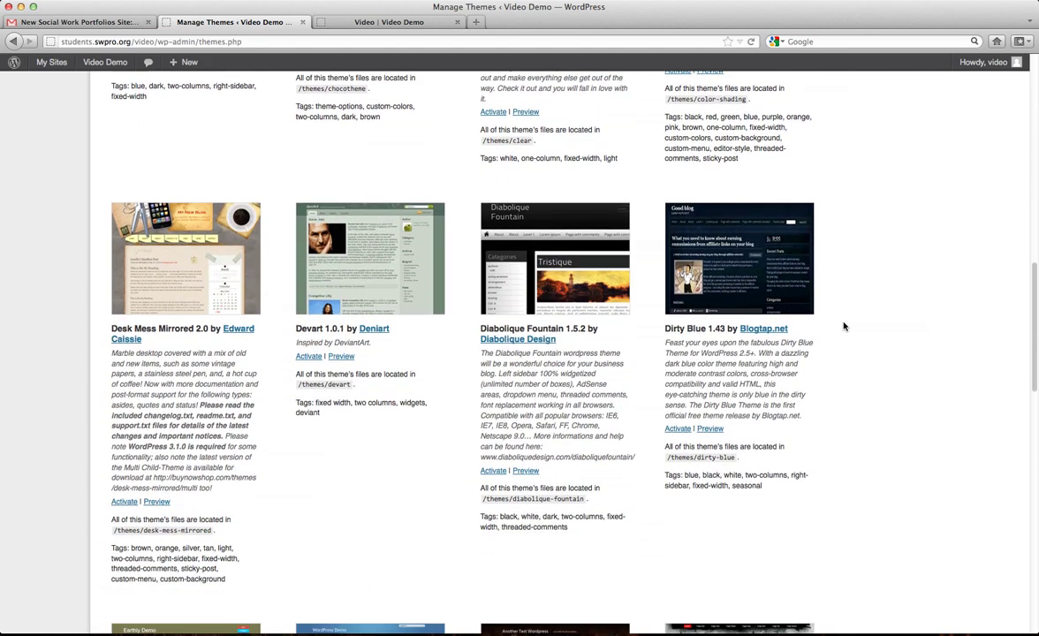
{"action": "scroll", "coordinate": [844, 326], "scroll_direction": "down", "scroll_amount": 10}
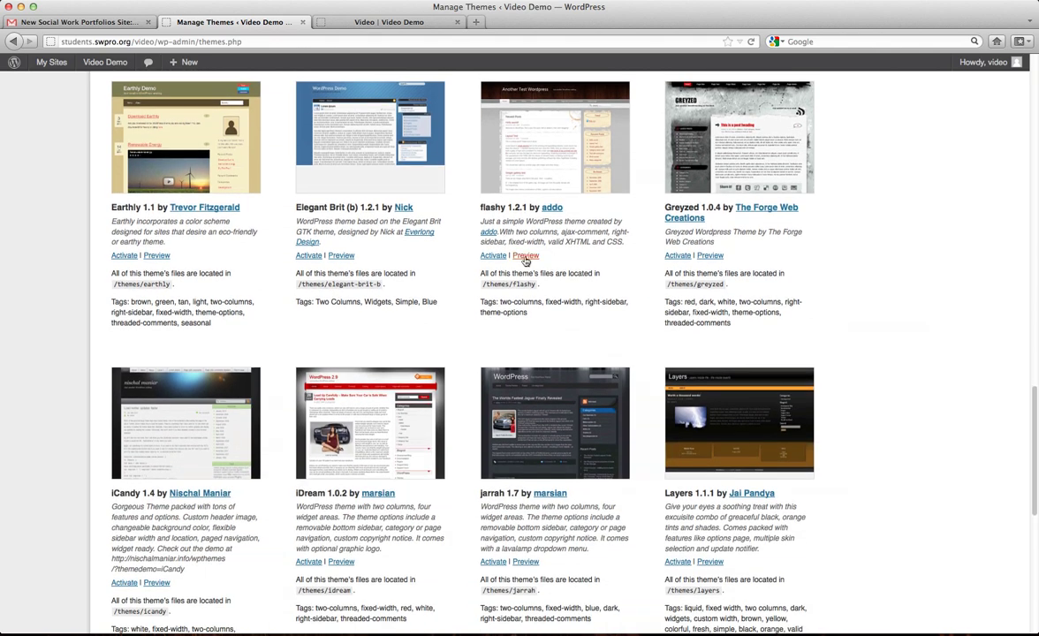
{"action": "left_click", "coordinate": [525, 256]}
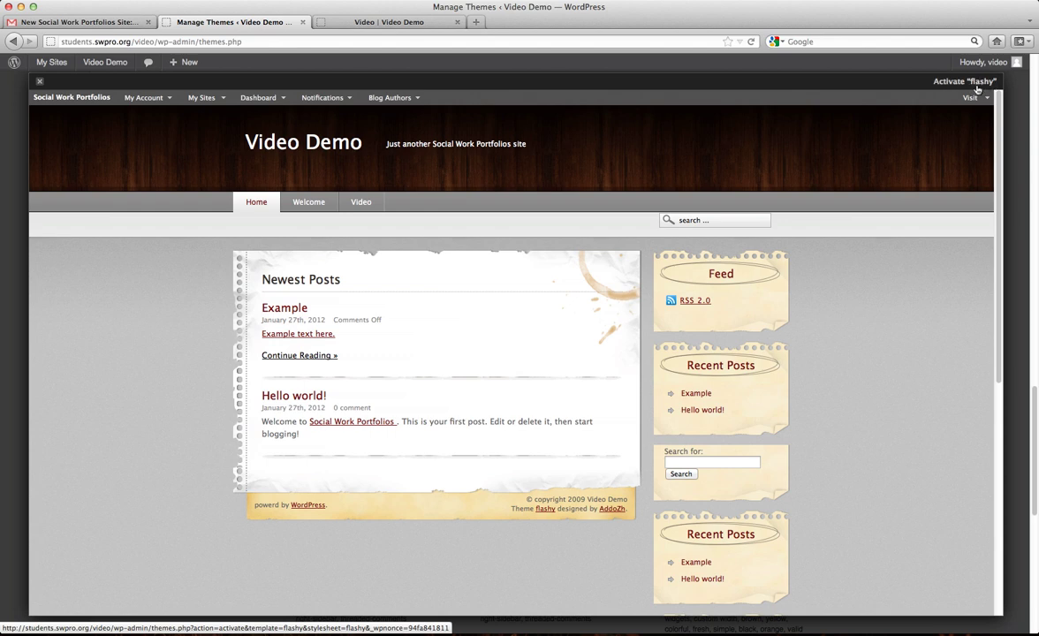
{"action": "left_click", "coordinate": [977, 89]}
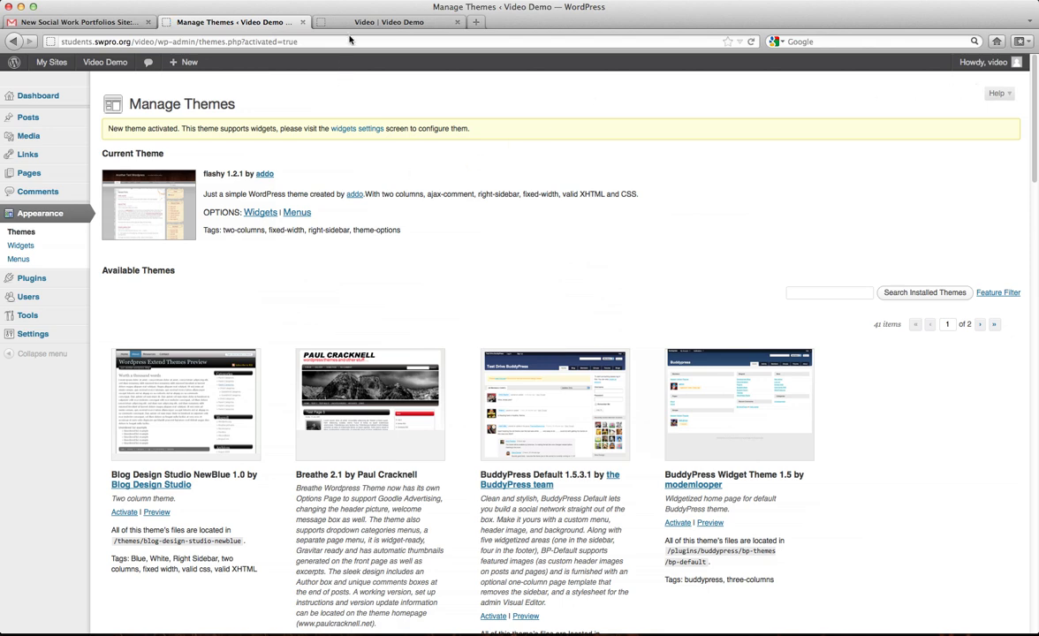
Activate Mumrik 1.0.4 and confirm the live Home page shows its blue three-column layout.
{"action": "left_click", "coordinate": [349, 22]}
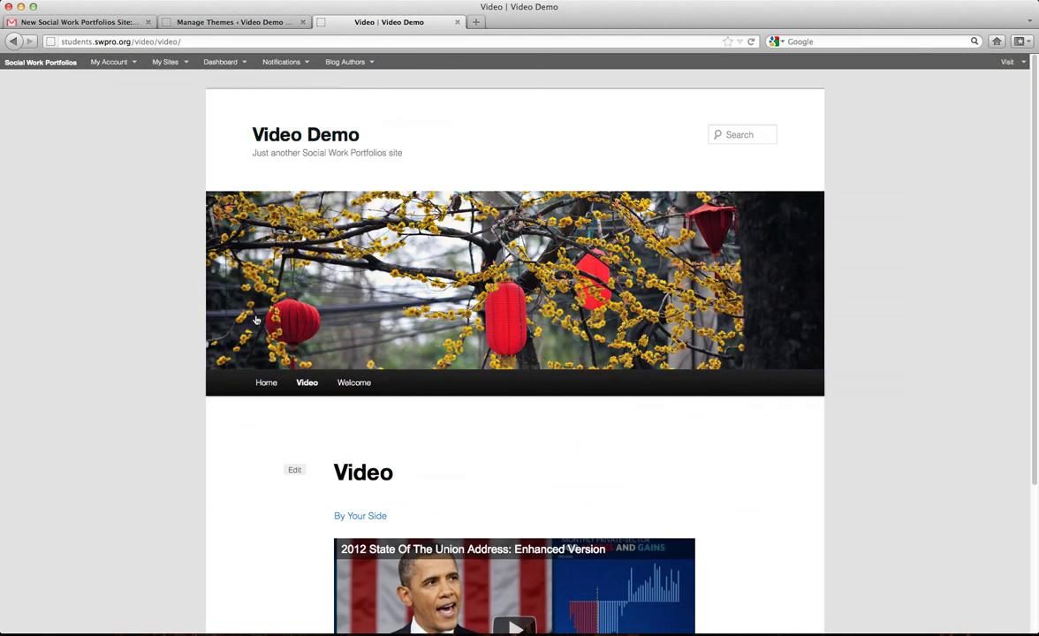
{"action": "left_click", "coordinate": [266, 383]}
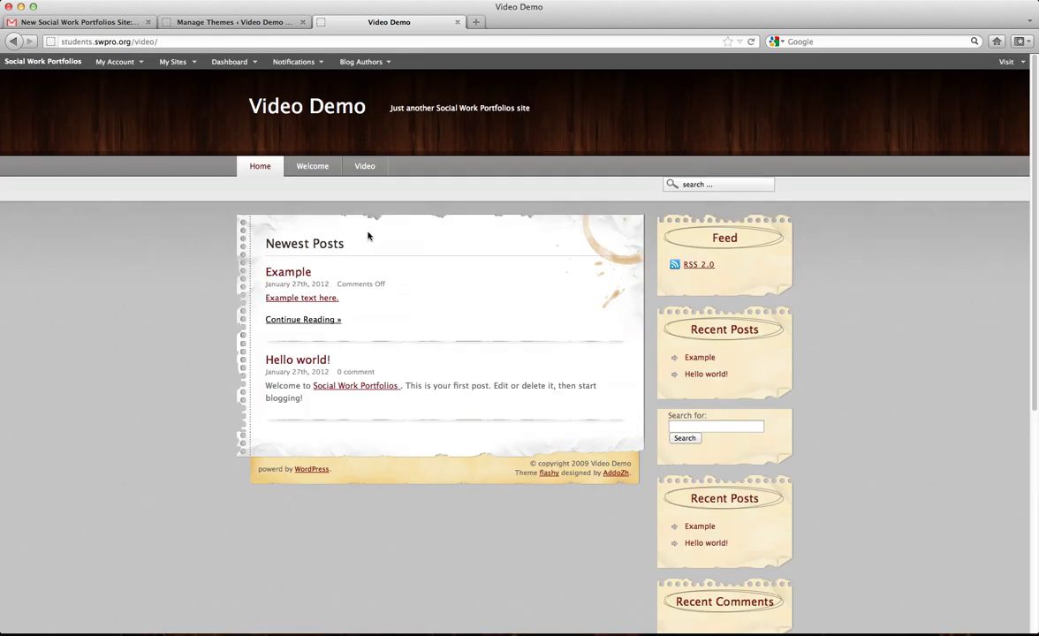
{"action": "left_click", "coordinate": [234, 22]}
{"action": "scroll", "coordinate": [583, 306], "scroll_direction": "down", "scroll_amount": 3}
{"action": "scroll", "coordinate": [583, 306], "scroll_direction": "down", "scroll_amount": 15}
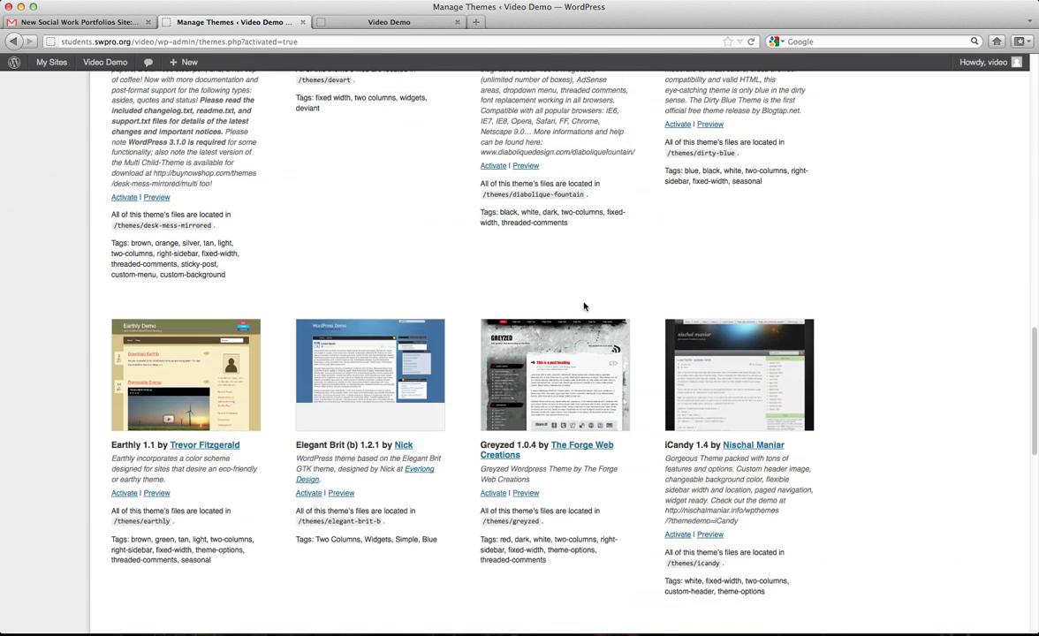
{"action": "scroll", "coordinate": [583, 306], "scroll_direction": "down", "scroll_amount": 5}
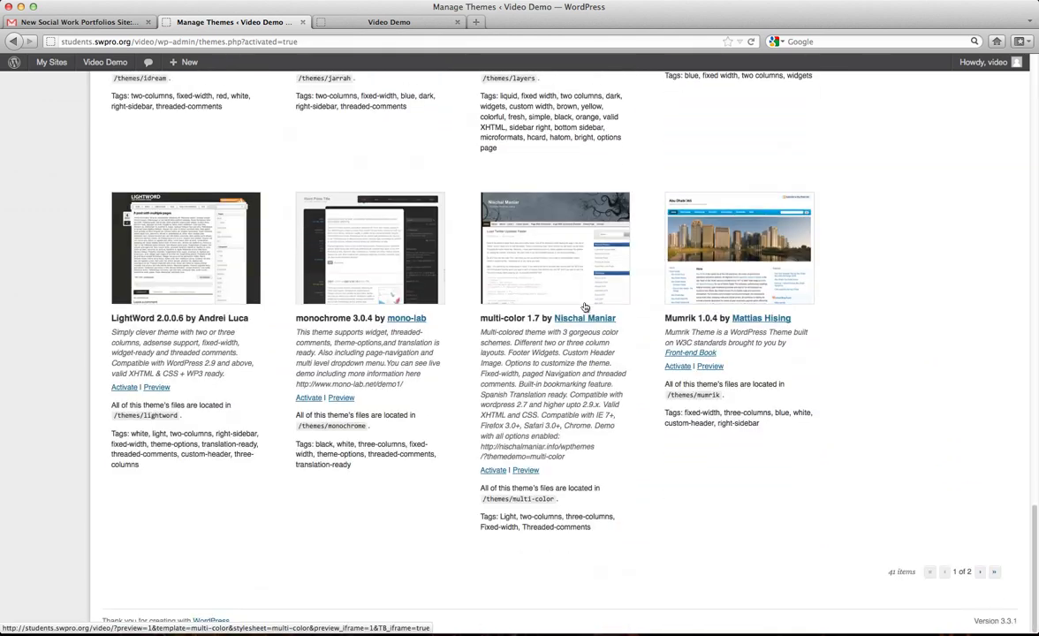
{"action": "left_click", "coordinate": [680, 367]}
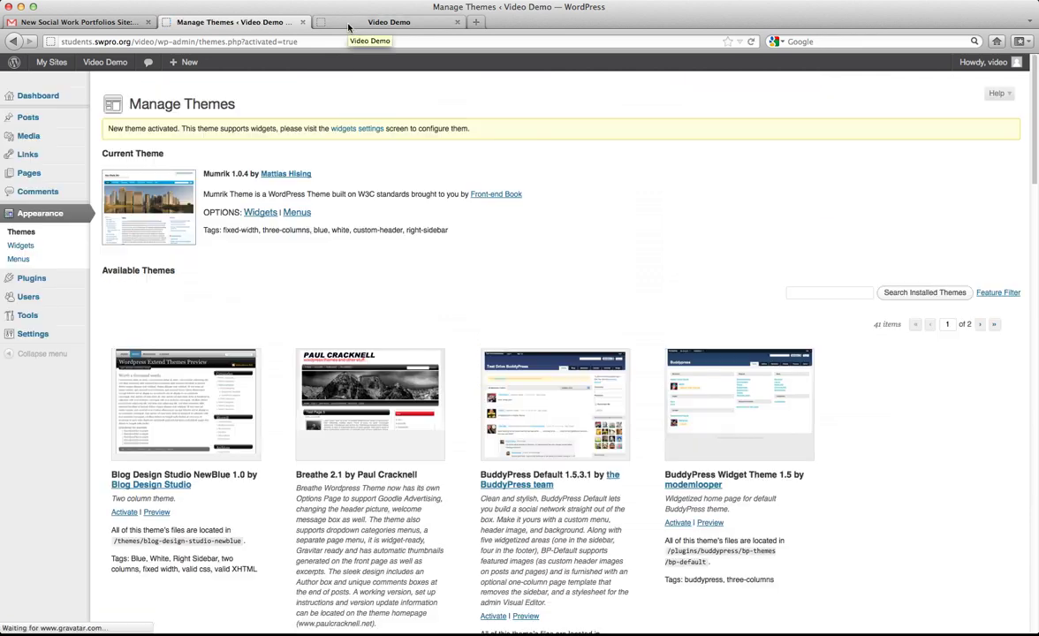
{"action": "left_click", "coordinate": [349, 25]}
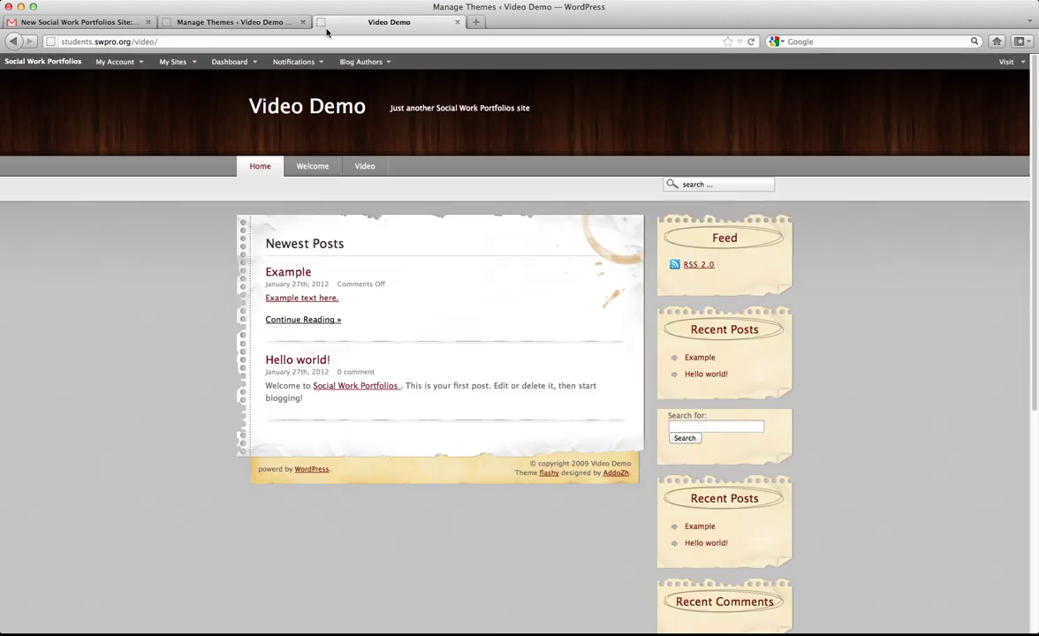
{"action": "left_click", "coordinate": [258, 167]}
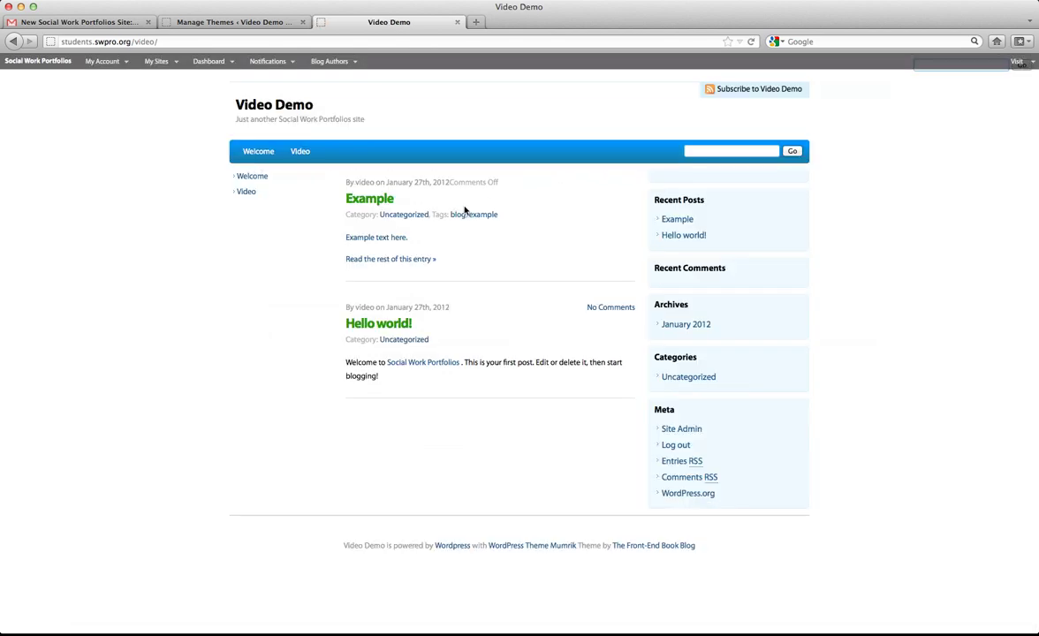
{"action": "left_click", "coordinate": [252, 22]}
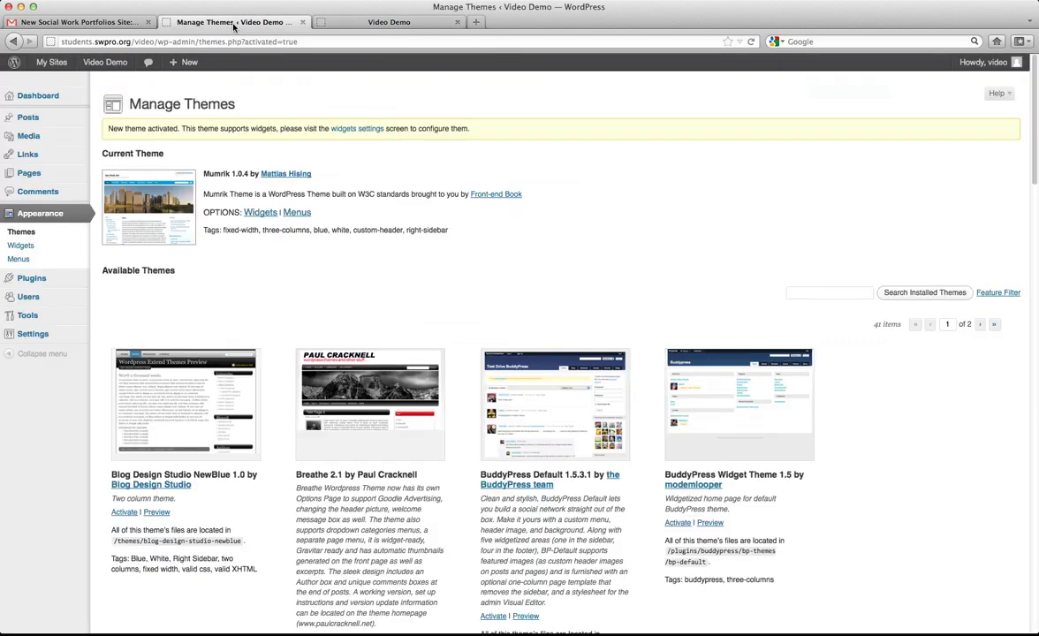
Reactivate flashy 1.2.1 as the site's theme.
{"action": "scroll", "coordinate": [553, 306], "scroll_direction": "down", "scroll_amount": 15}
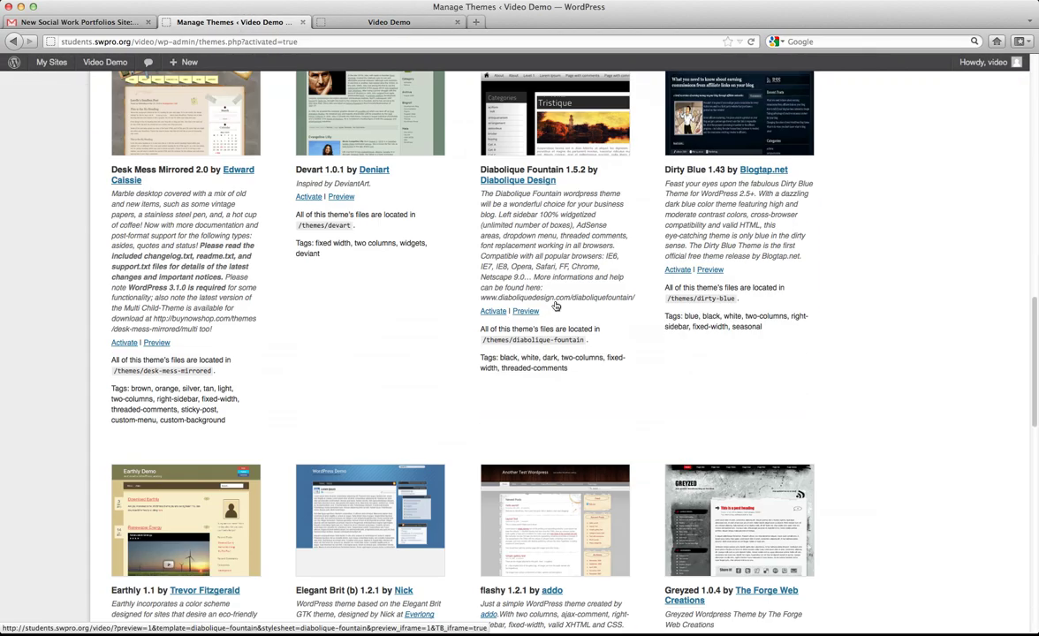
{"action": "scroll", "coordinate": [555, 302], "scroll_direction": "up", "scroll_amount": 3}
{"action": "scroll", "coordinate": [555, 302], "scroll_direction": "down", "scroll_amount": 10}
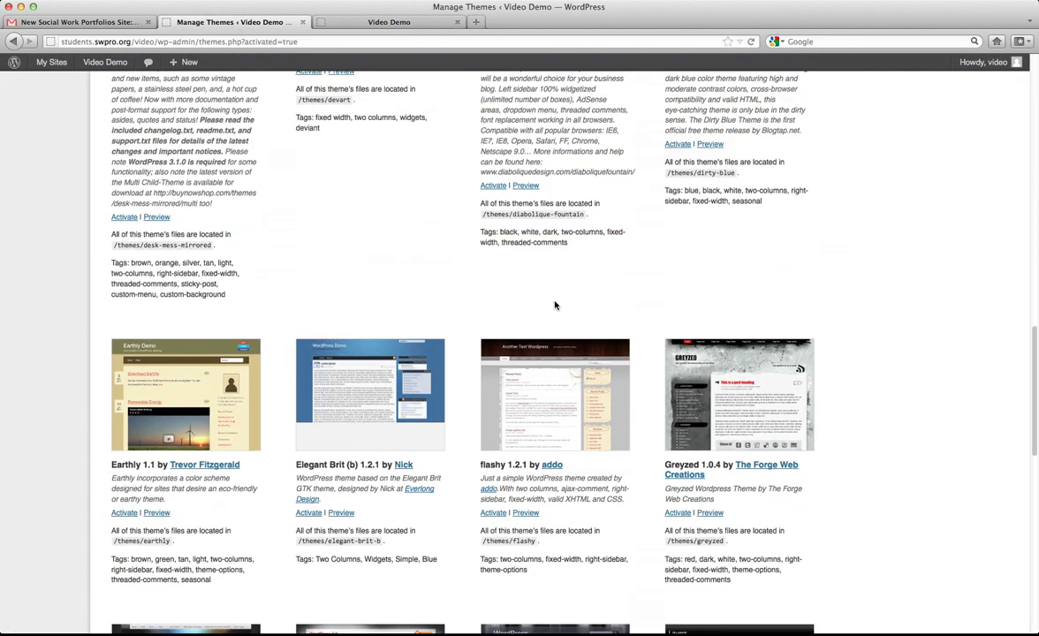
{"action": "left_click", "coordinate": [493, 449]}
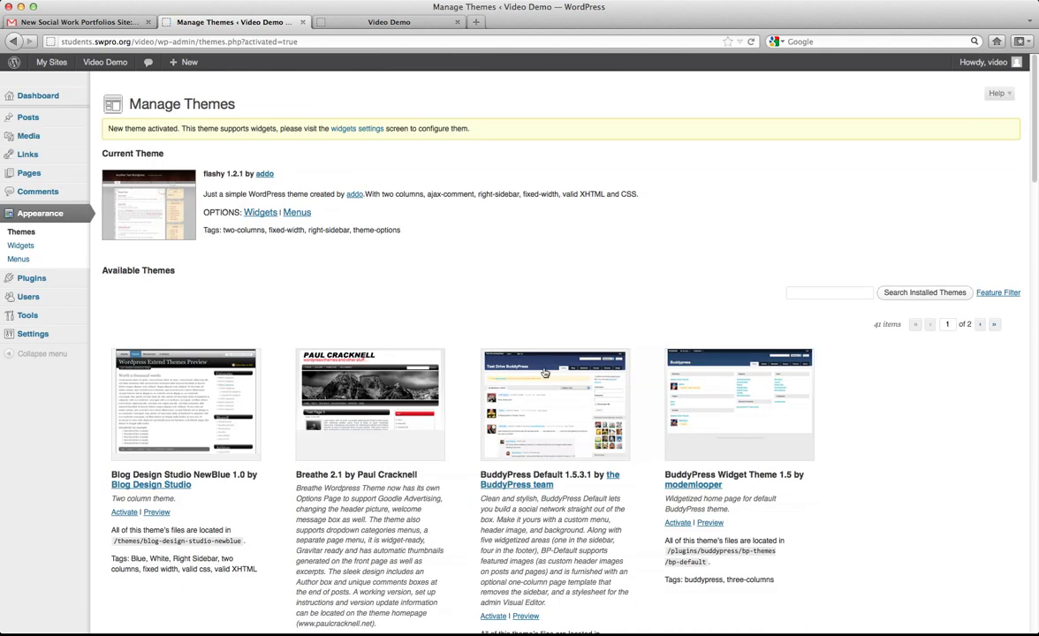
Look through the second page of available themes, then go to Appearance > Widgets.
{"action": "left_click", "coordinate": [984, 326]}
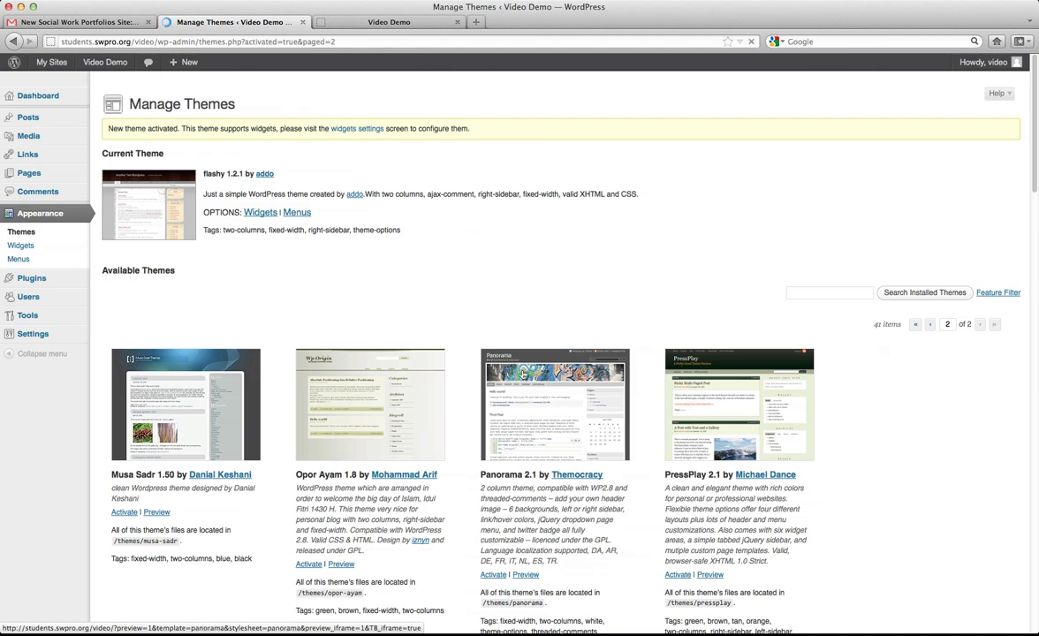
{"action": "scroll", "coordinate": [495, 354], "scroll_direction": "down", "scroll_amount": 15}
{"action": "scroll", "coordinate": [520, 371], "scroll_direction": "down", "scroll_amount": 10}
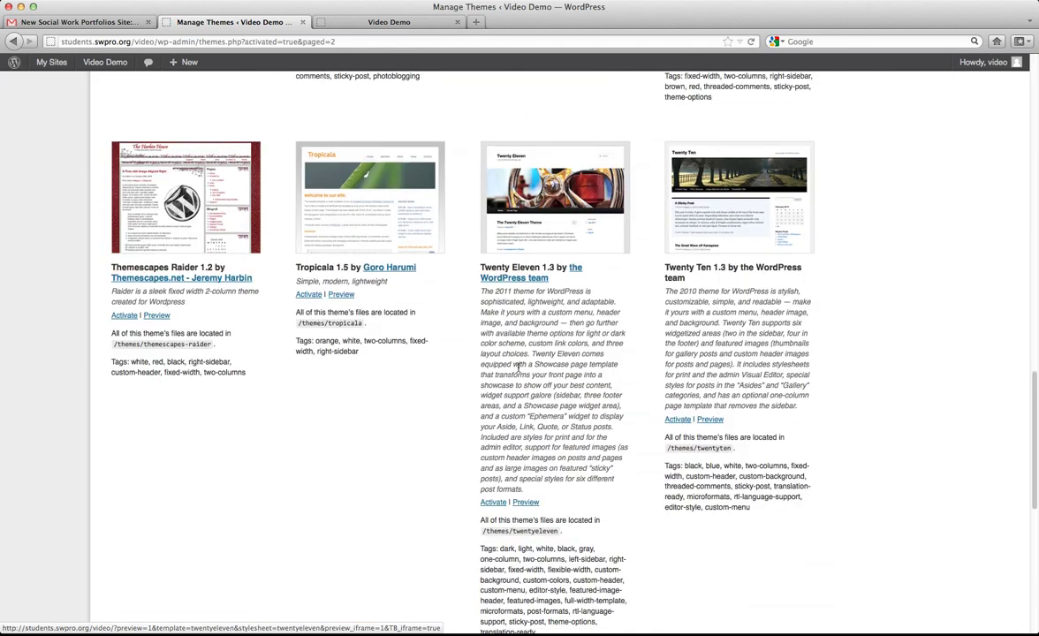
{"action": "scroll", "coordinate": [520, 370], "scroll_direction": "up", "scroll_amount": 5}
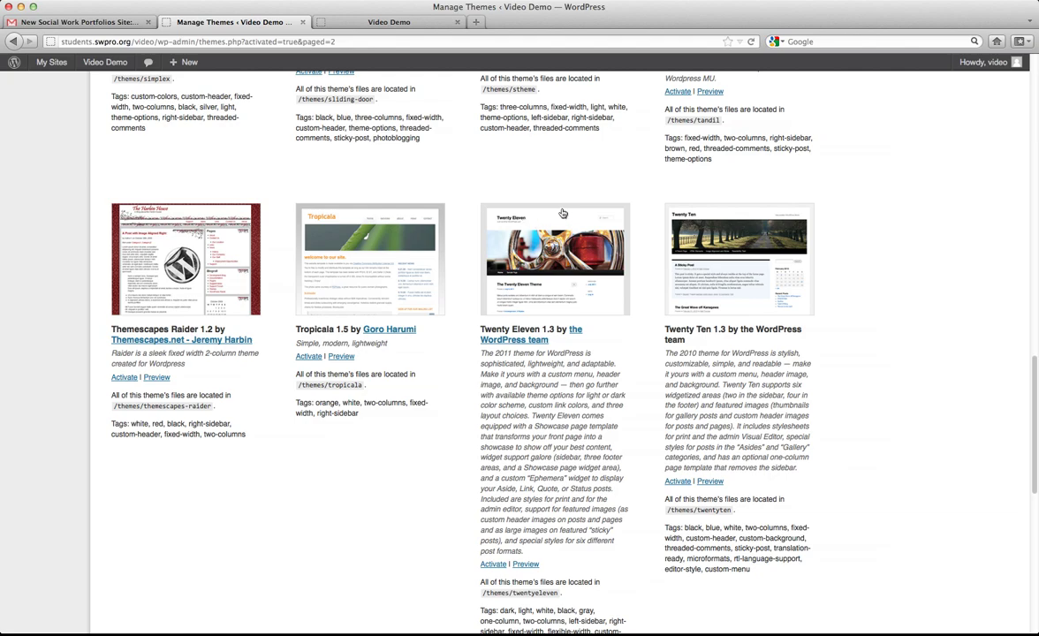
{"action": "scroll", "coordinate": [491, 265], "scroll_direction": "down", "scroll_amount": 3}
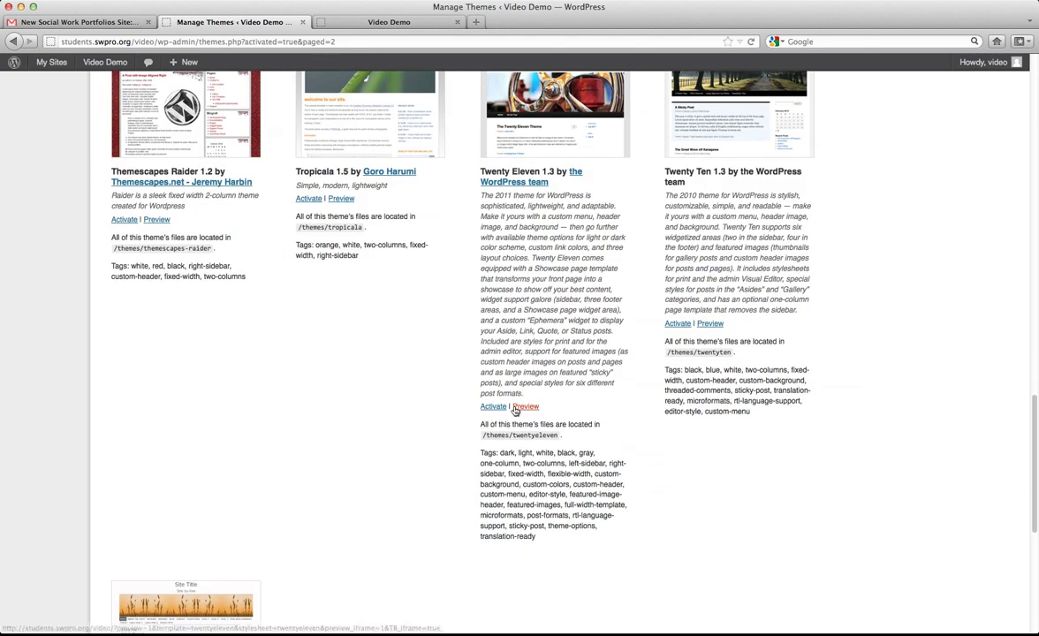
{"action": "scroll", "coordinate": [309, 360], "scroll_direction": "up", "scroll_amount": 5}
{"action": "scroll", "coordinate": [311, 363], "scroll_direction": "up", "scroll_amount": 10}
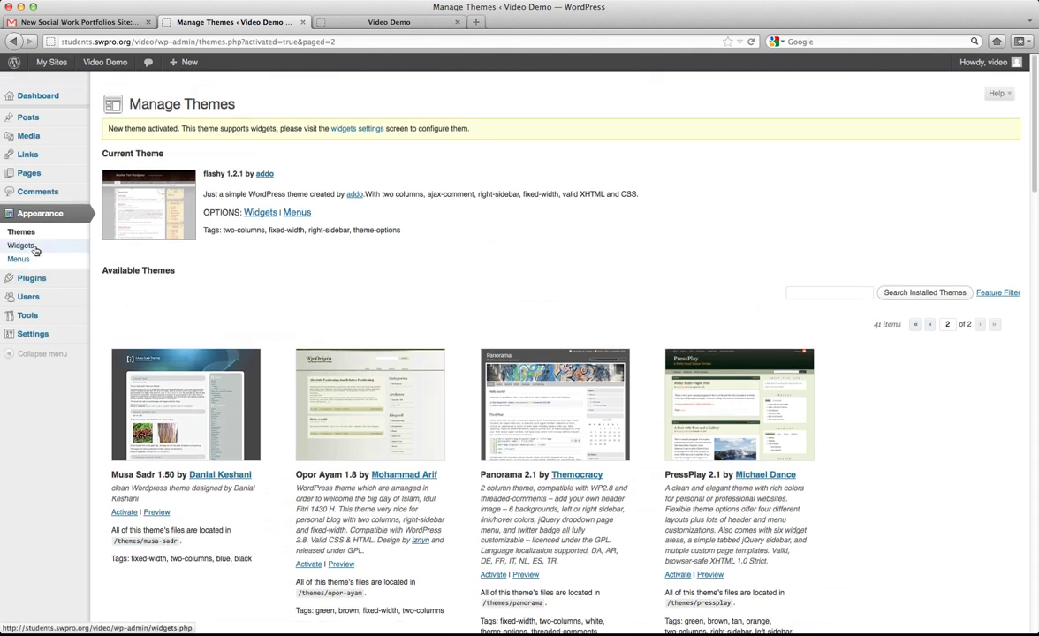
{"action": "left_click", "coordinate": [36, 251]}
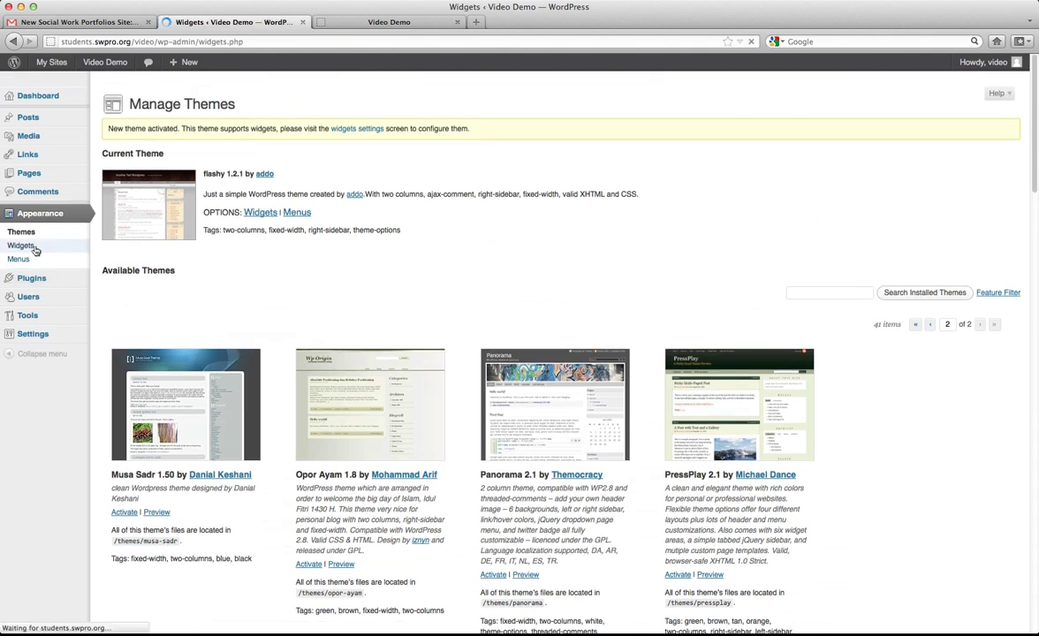
View the Video Demo front page and its sidebar widgets.
{"action": "left_click", "coordinate": [325, 21]}
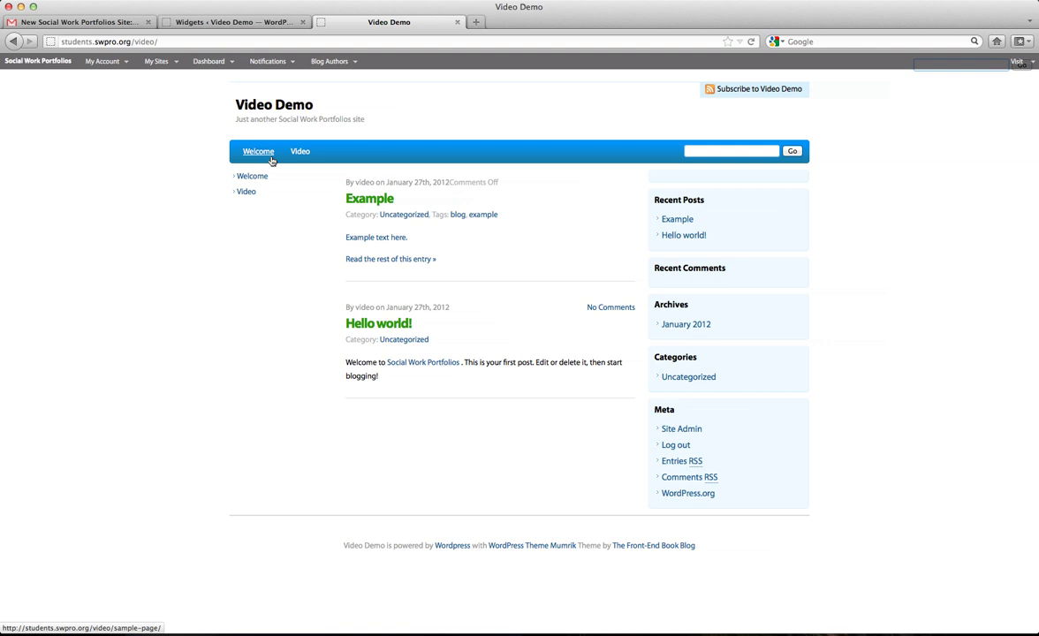
Reload the front page to inspect flashy's sidebar widgets, then return to Widgets.
{"action": "left_click", "coordinate": [294, 27]}
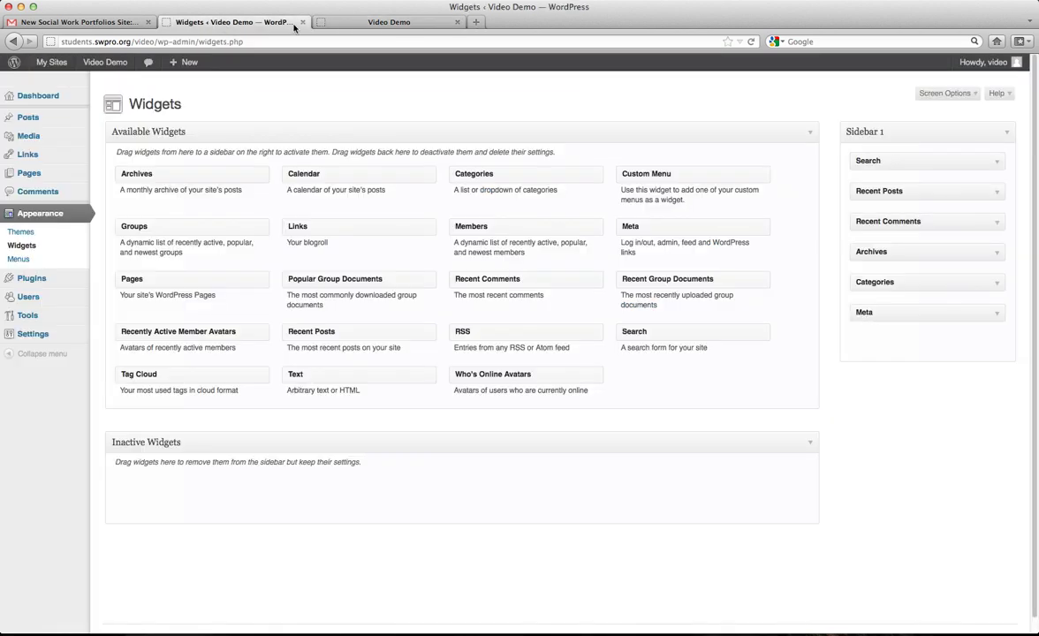
{"action": "left_click", "coordinate": [344, 24]}
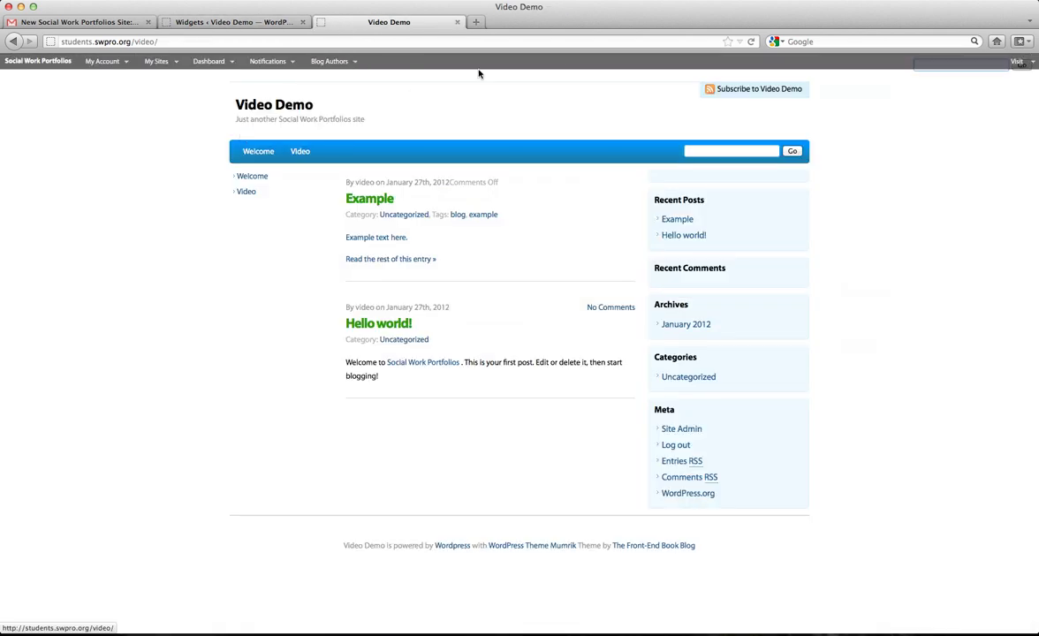
{"action": "left_click", "coordinate": [751, 42]}
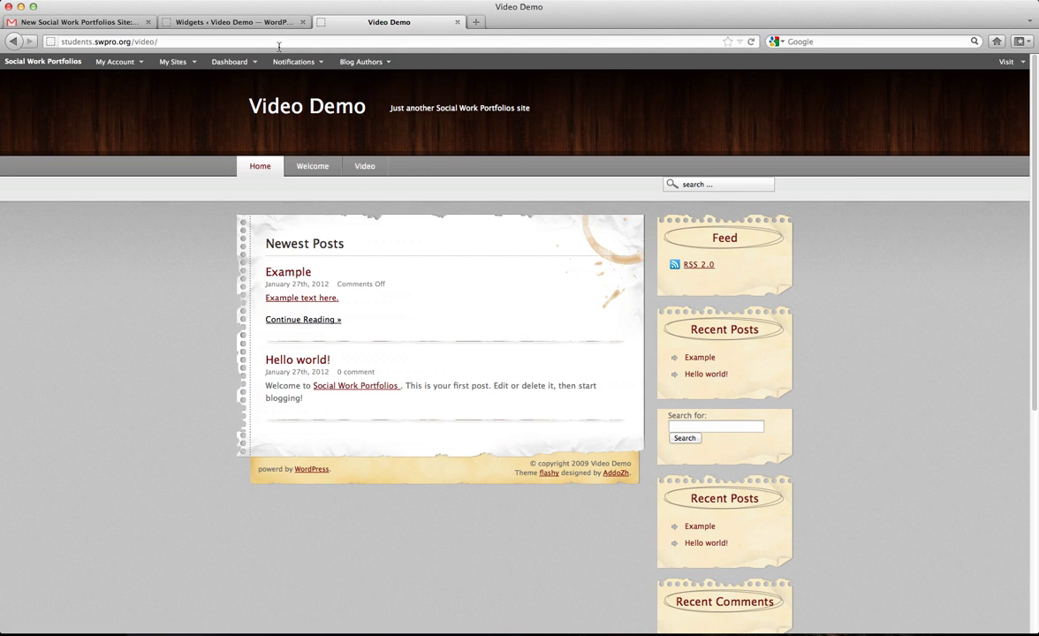
{"action": "scroll", "coordinate": [731, 461], "scroll_direction": "down", "scroll_amount": 5}
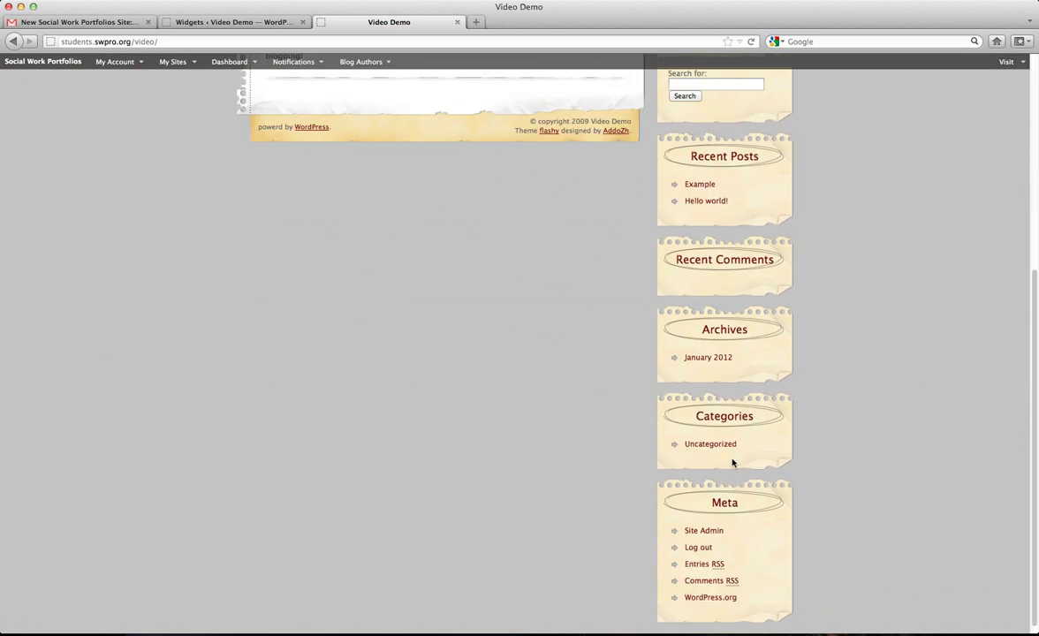
{"action": "scroll", "coordinate": [243, 311], "scroll_direction": "up", "scroll_amount": 5}
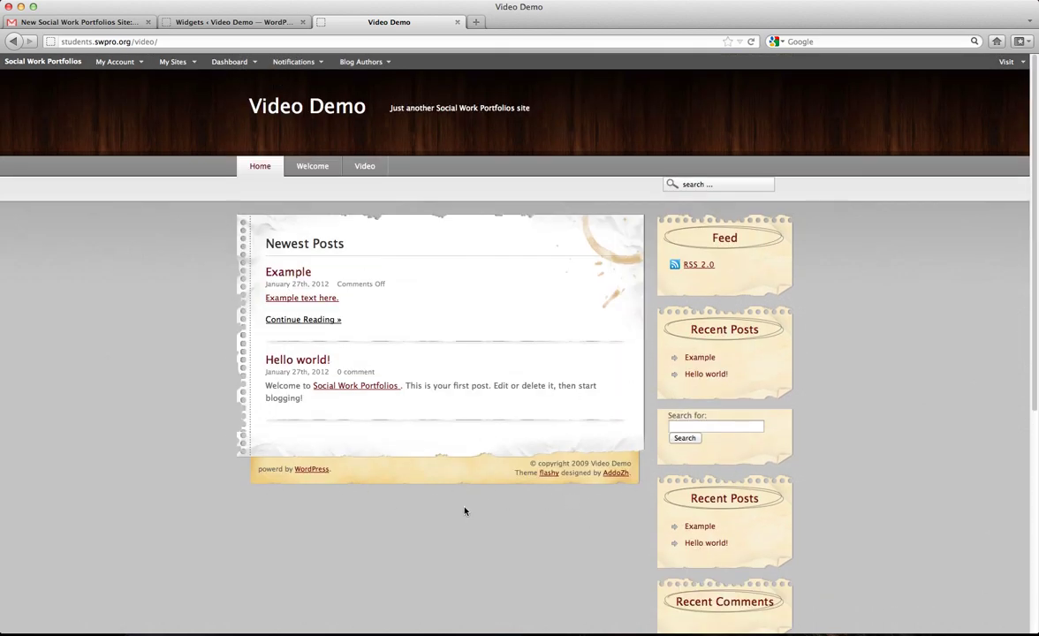
{"action": "left_click", "coordinate": [216, 24]}
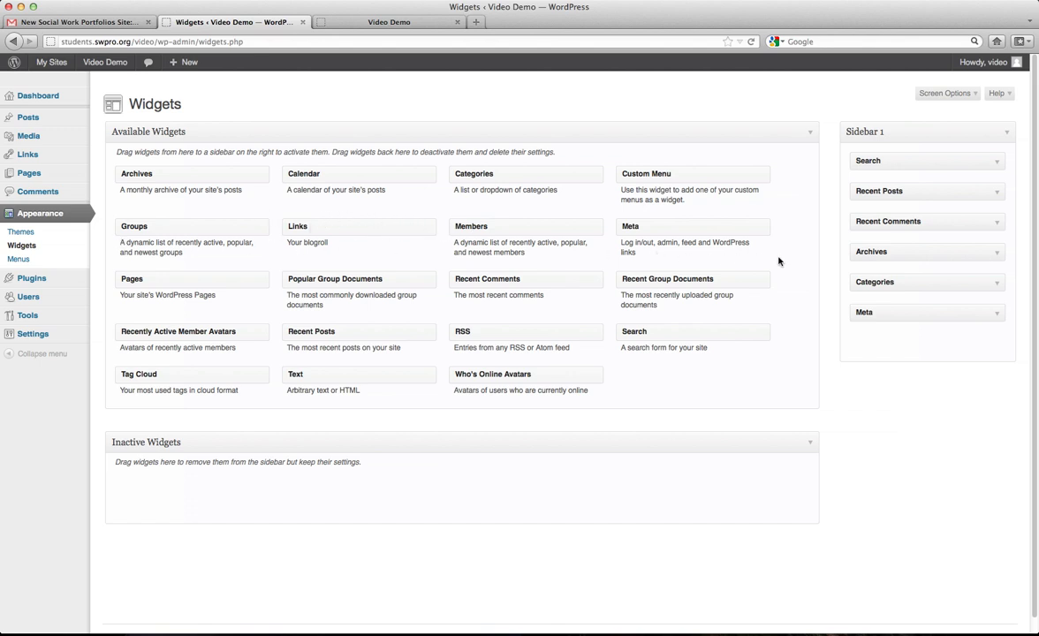
Remove Meta, Categories, Archives, Recent Comments, Recent Posts and Search from Sidebar 1.
{"action": "left_click_drag", "start_coordinate": [901, 311], "coordinate": [669, 380]}
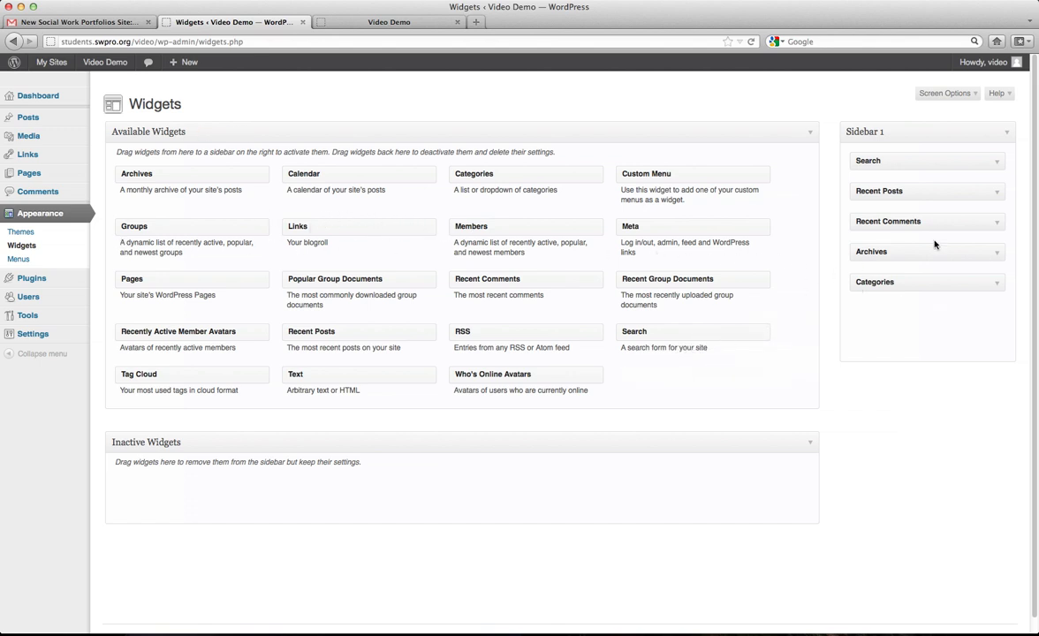
{"action": "left_click_drag", "start_coordinate": [907, 278], "coordinate": [680, 364]}
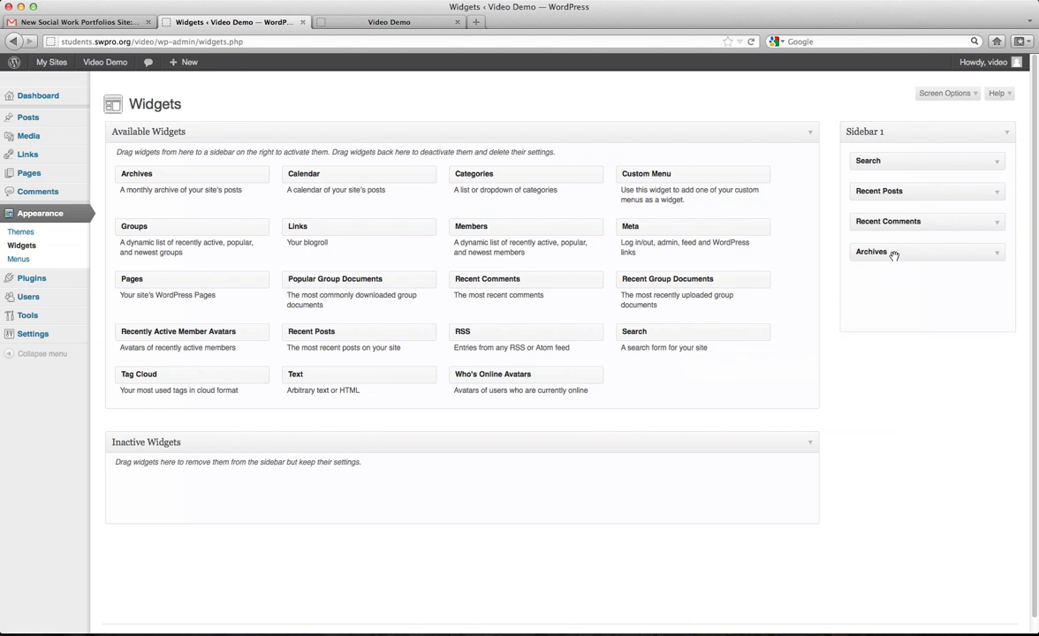
{"action": "left_click_drag", "start_coordinate": [893, 255], "coordinate": [661, 292]}
{"action": "left_click_drag", "start_coordinate": [904, 223], "coordinate": [636, 232]}
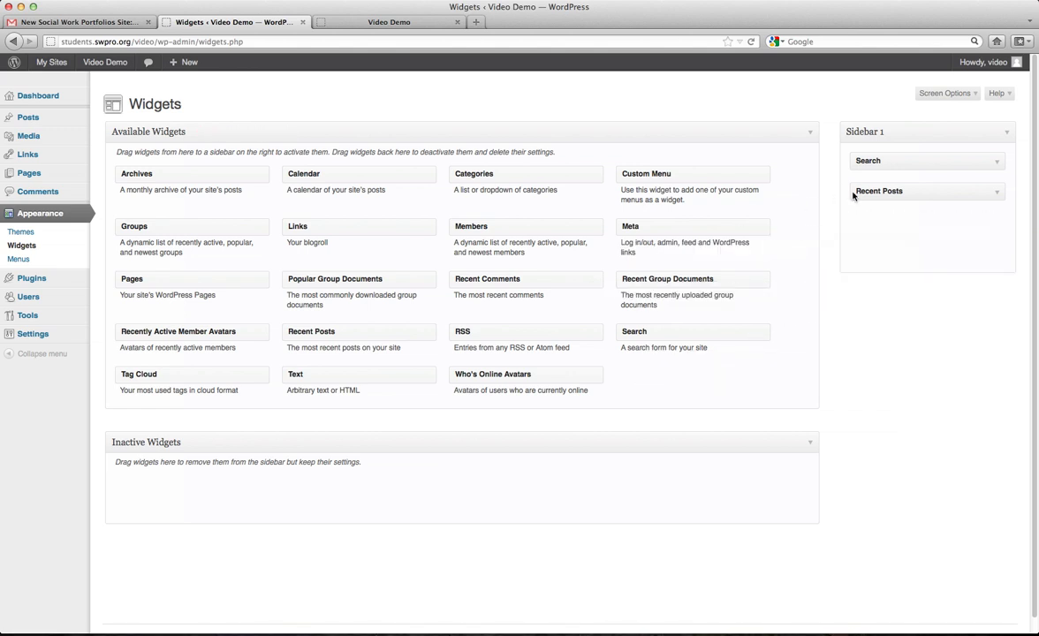
{"action": "left_click_drag", "start_coordinate": [853, 193], "coordinate": [664, 214]}
{"action": "left_click_drag", "start_coordinate": [853, 163], "coordinate": [479, 252]}
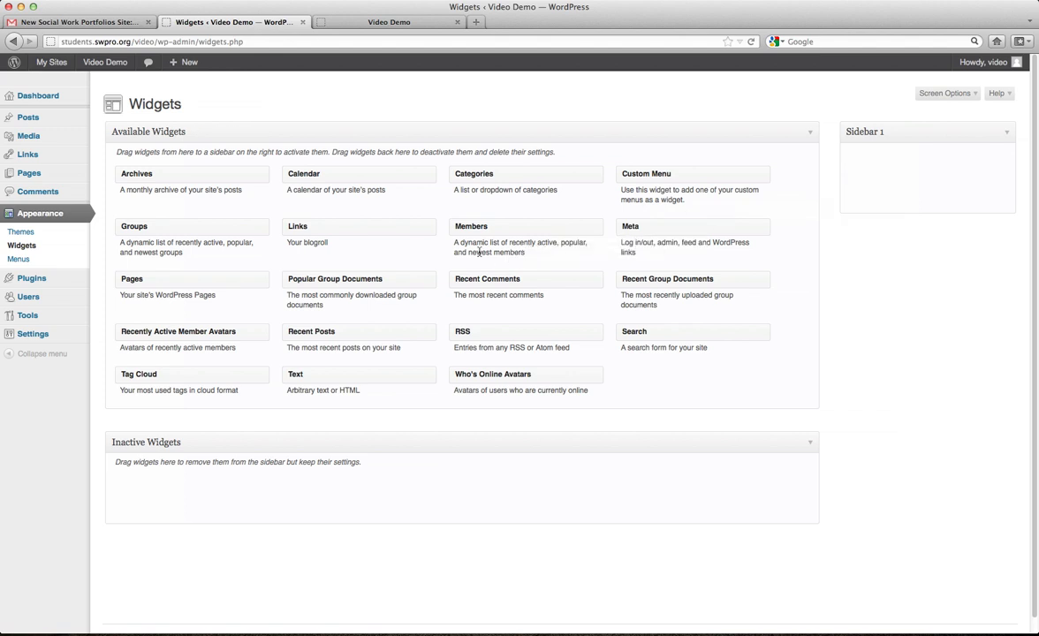
Add a Calendar widget titled My Calendar to Sidebar 1 and save it.
{"action": "left_click_drag", "start_coordinate": [304, 174], "coordinate": [876, 174]}
{"action": "left_click", "coordinate": [875, 193]}
{"action": "type", "text": "My Calendar"}
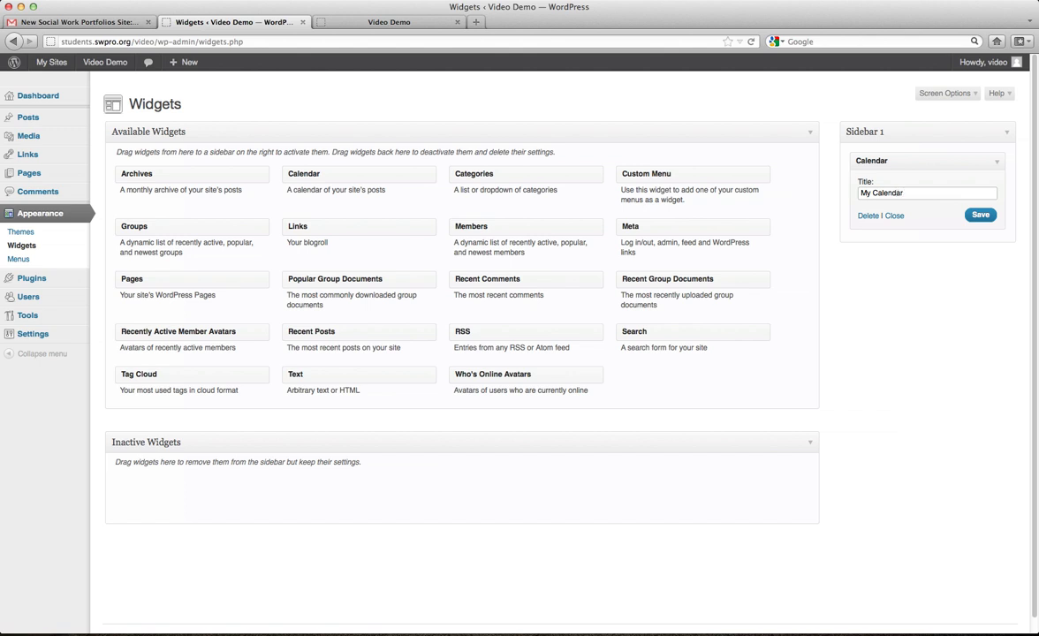
{"action": "left_click", "coordinate": [979, 215]}
Add a Text widget titled Latest News above My Calendar, with a short note and the site URL.
{"action": "left_click_drag", "start_coordinate": [307, 386], "coordinate": [877, 174]}
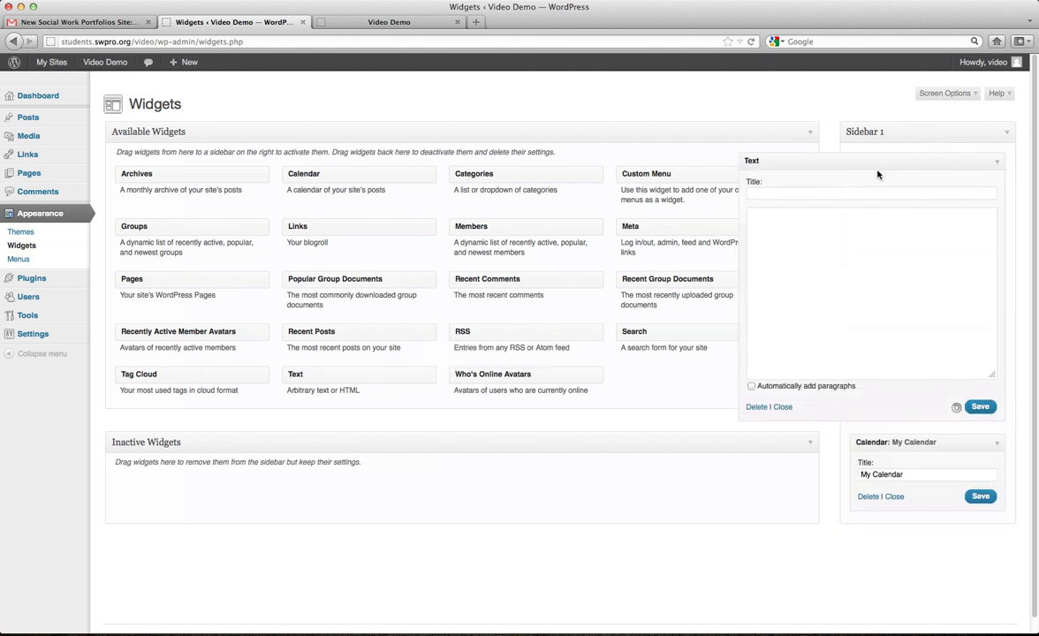
{"action": "left_click", "coordinate": [825, 196]}
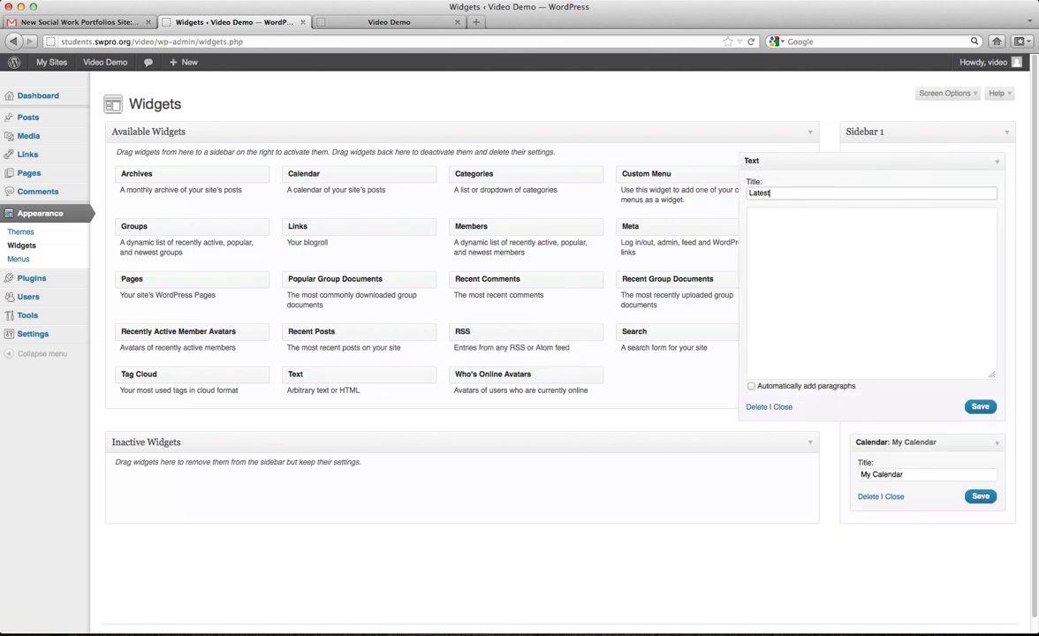
{"action": "type", "text": "Latest News"}
{"action": "left_click", "coordinate": [819, 227]}
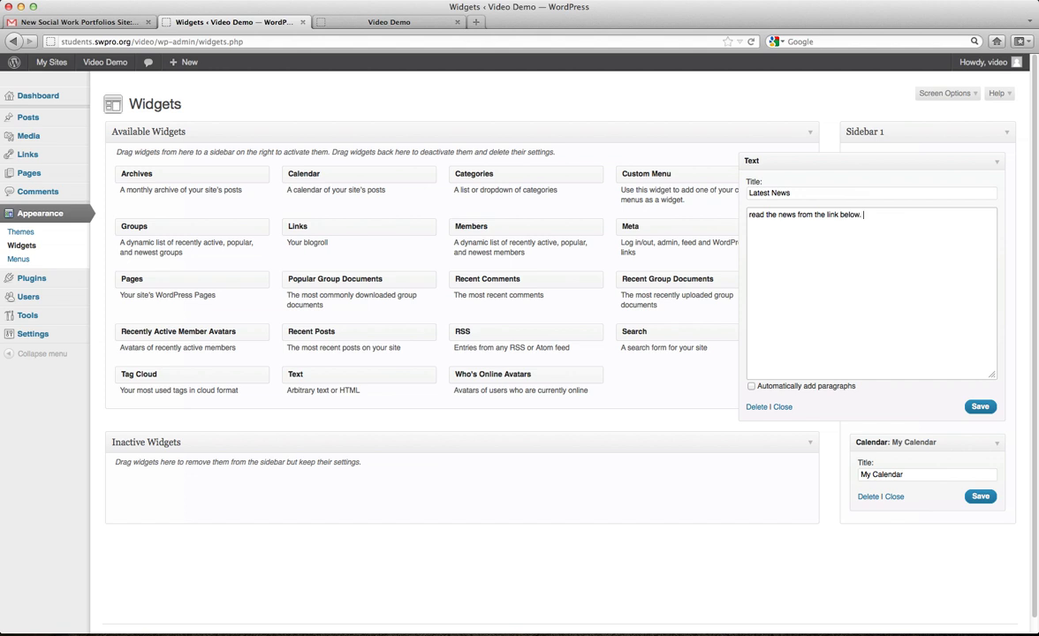
{"action": "left_click", "coordinate": [338, 24]}
{"action": "left_click", "coordinate": [221, 23]}
{"action": "type", "text": "http://students.swpro.org/video/"}
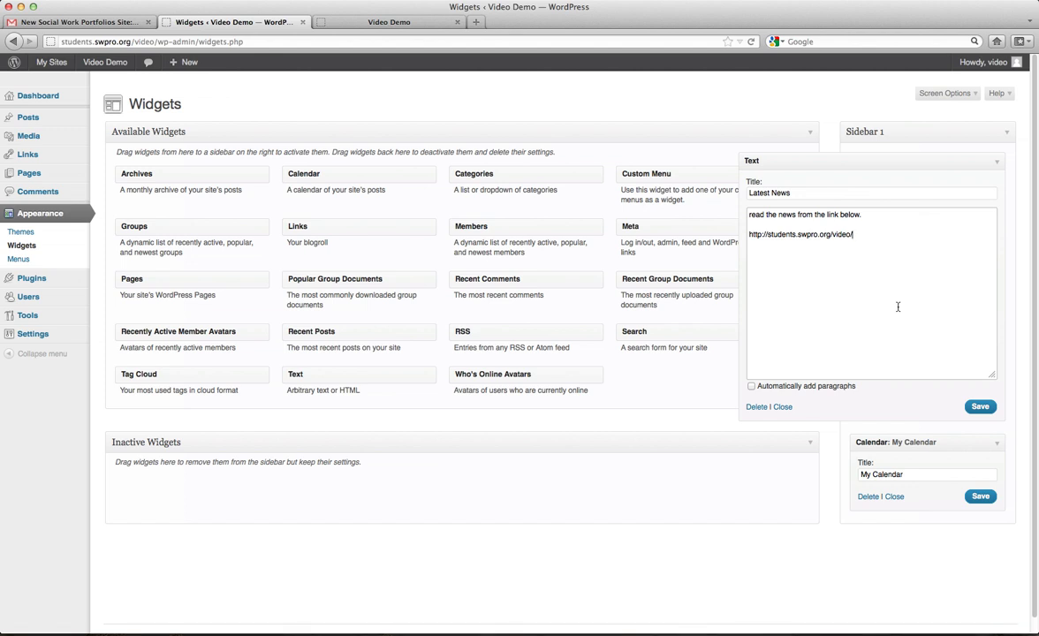
{"action": "left_click", "coordinate": [980, 406]}
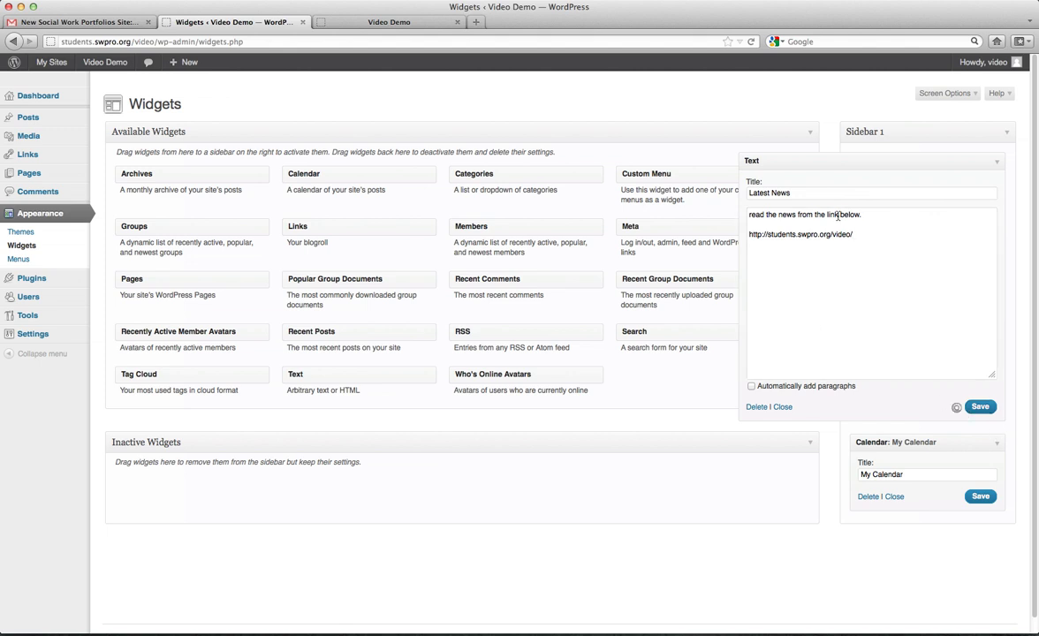
{"action": "left_click", "coordinate": [997, 162]}
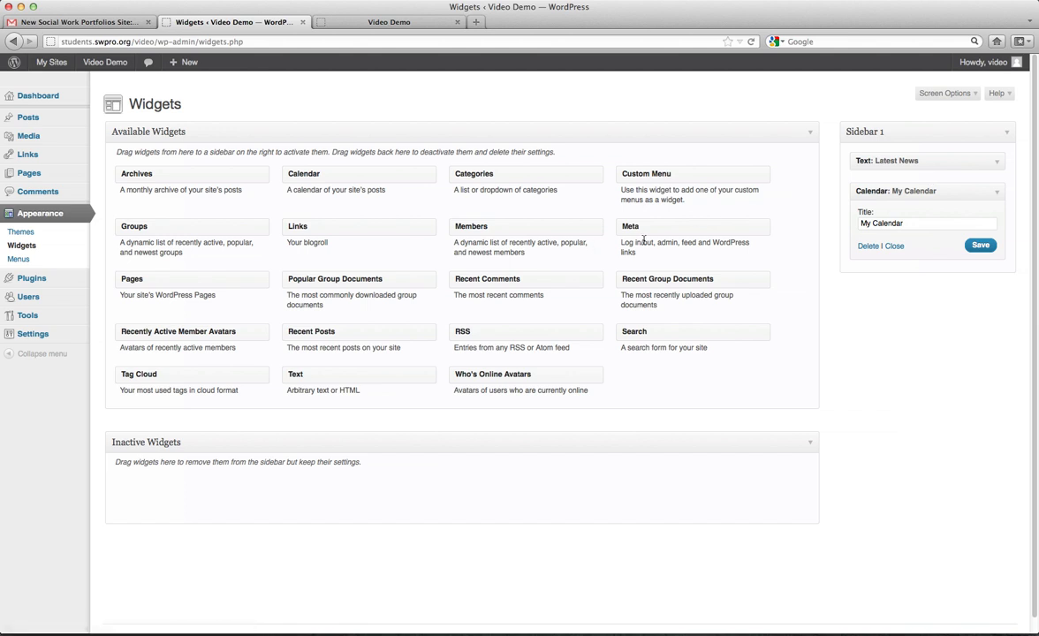
Add a Pages widget titled My Pages, sorted by Page title, below My Calendar.
{"action": "left_click", "coordinate": [997, 191]}
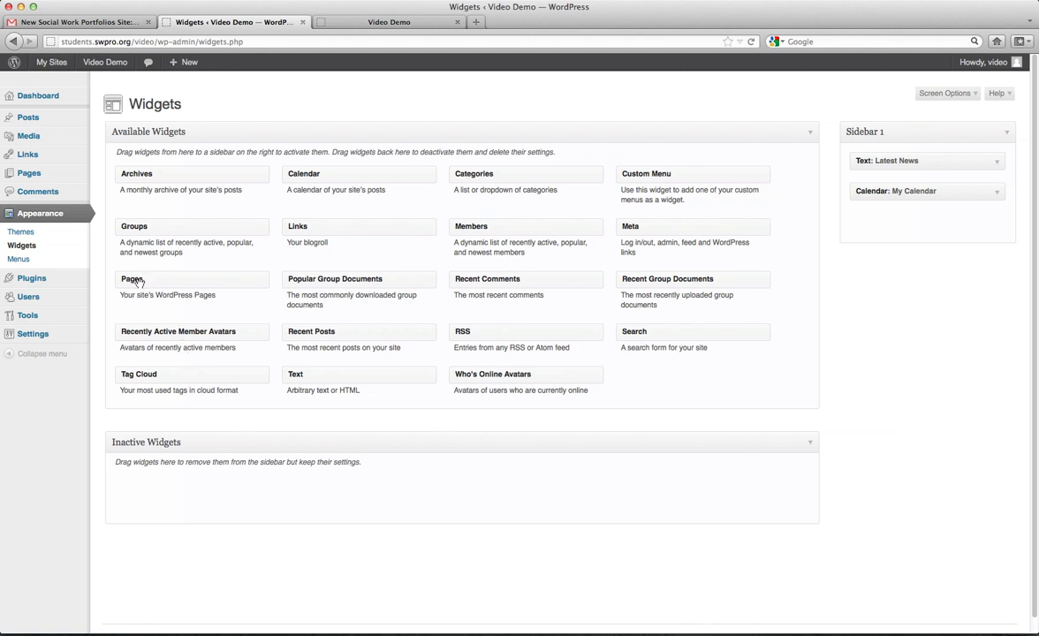
{"action": "left_click_drag", "start_coordinate": [138, 281], "coordinate": [873, 224]}
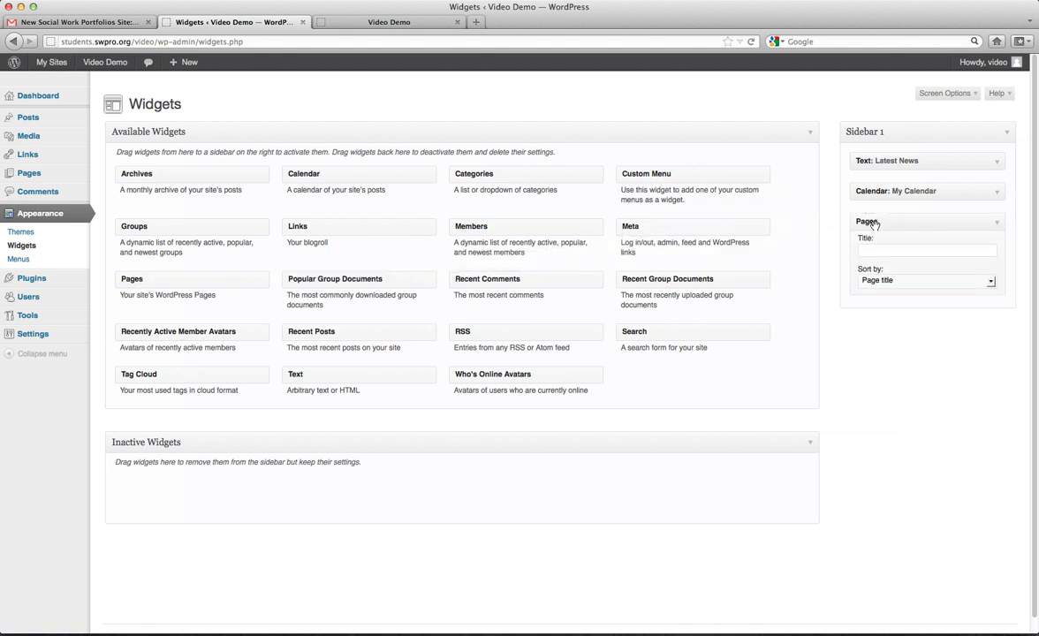
{"action": "left_click", "coordinate": [865, 253]}
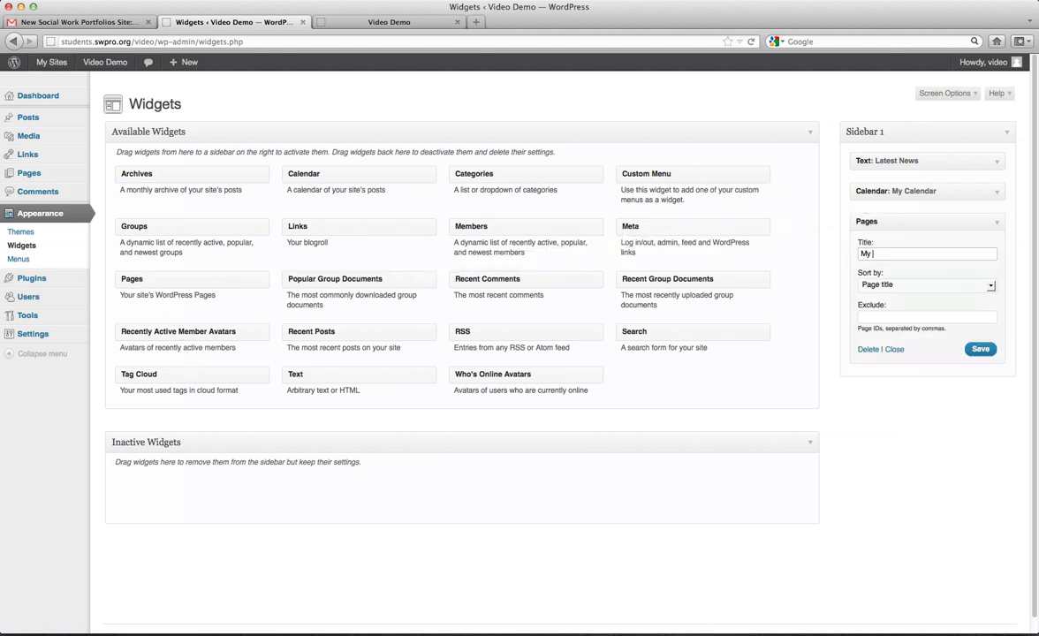
{"action": "left_click", "coordinate": [982, 349]}
{"action": "left_click", "coordinate": [991, 287]}
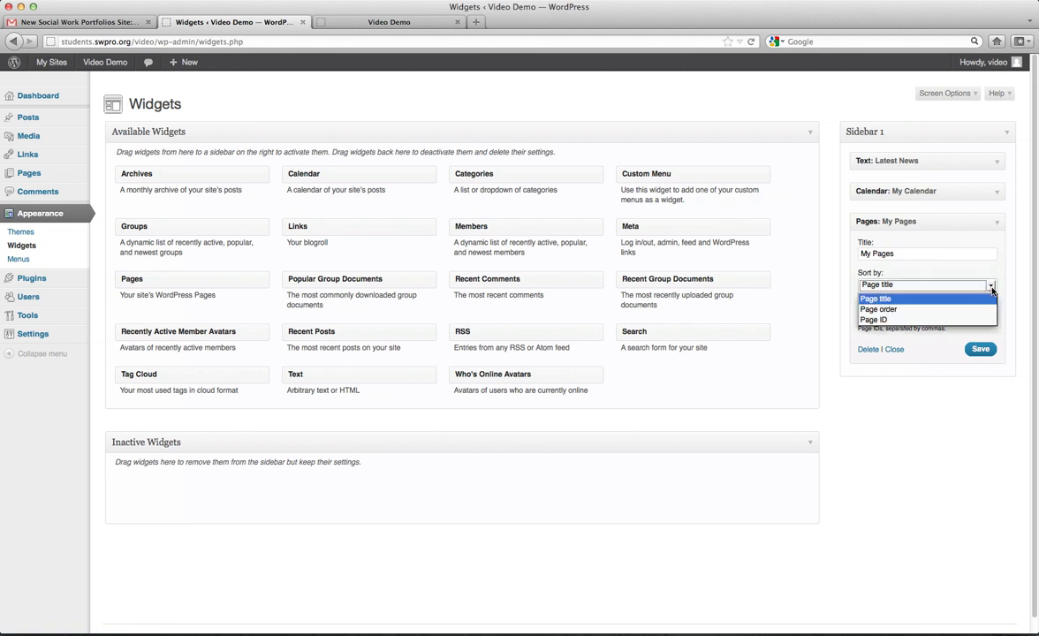
{"action": "left_click", "coordinate": [992, 286]}
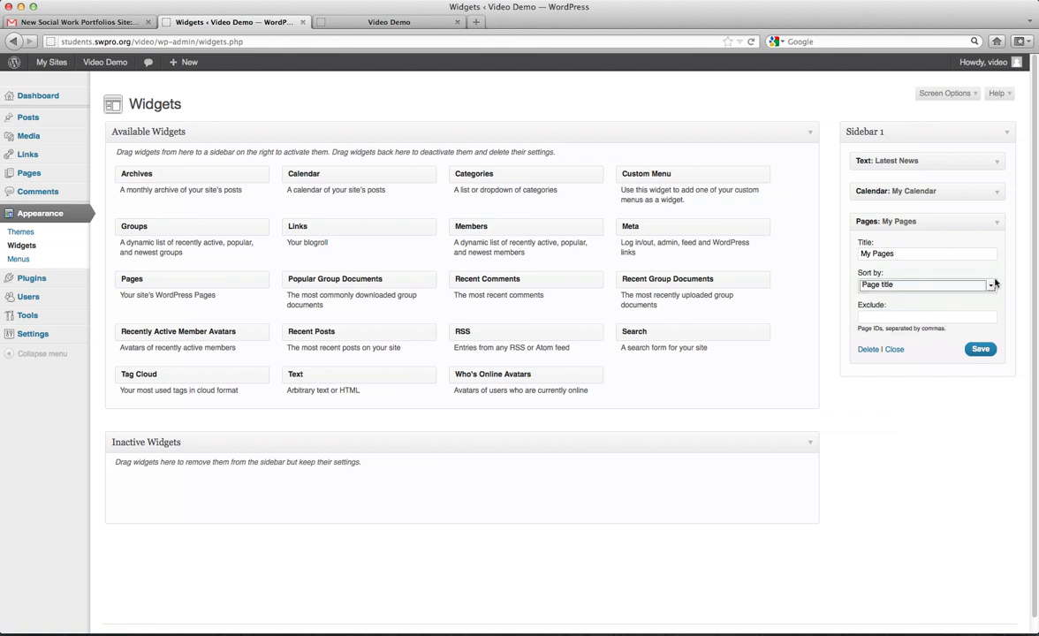
{"action": "left_click", "coordinate": [980, 350]}
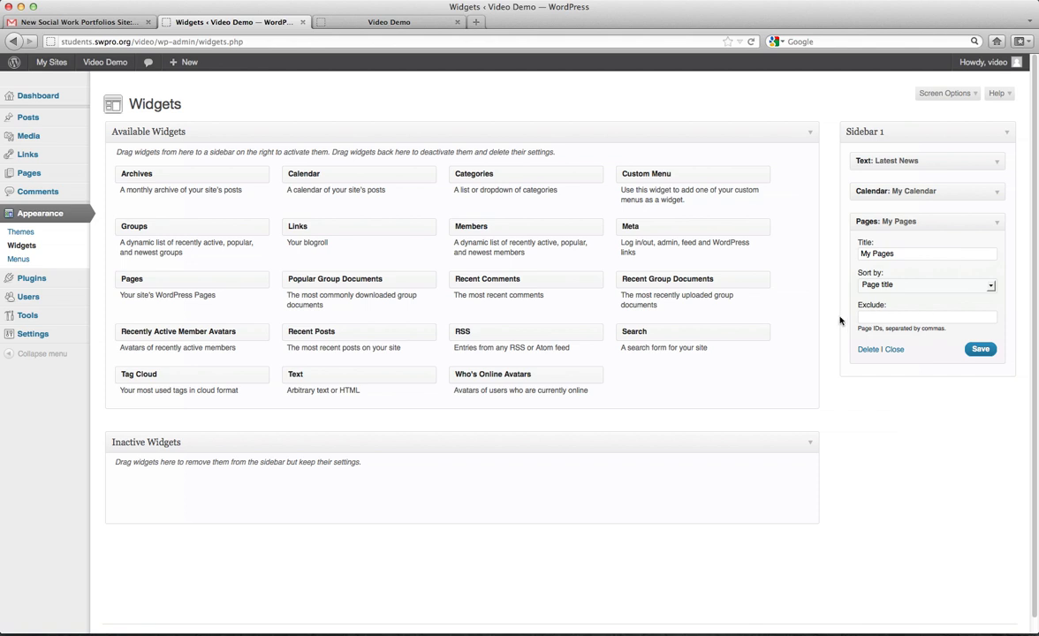
Reload the live site to check the new sidebar widgets.
{"action": "left_click", "coordinate": [394, 20]}
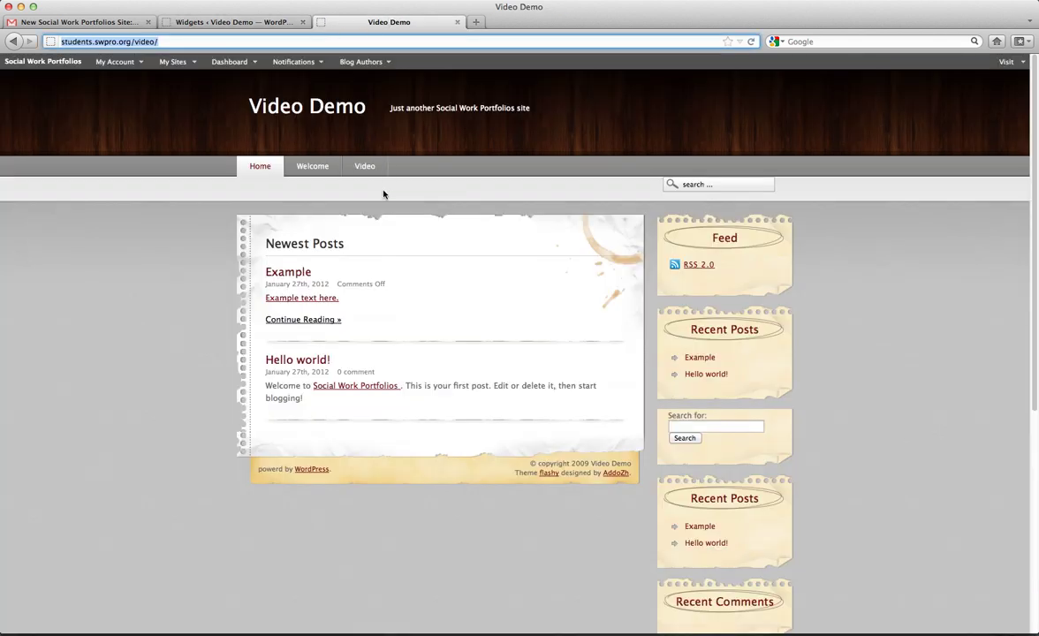
{"action": "key", "text": "super+r"}
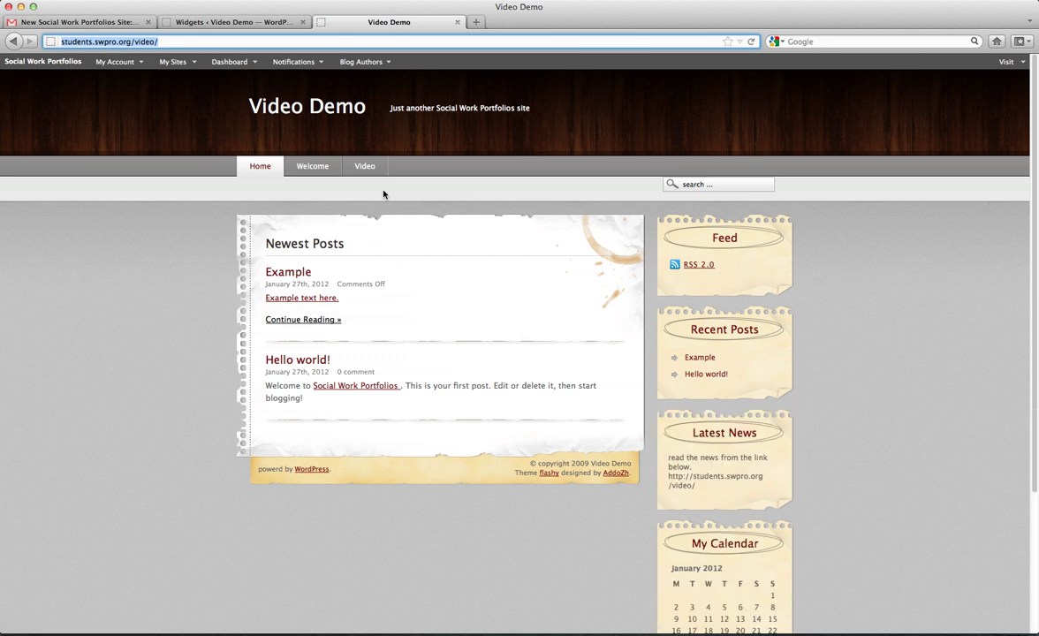
{"action": "scroll", "coordinate": [541, 200], "scroll_direction": "down", "scroll_amount": 3}
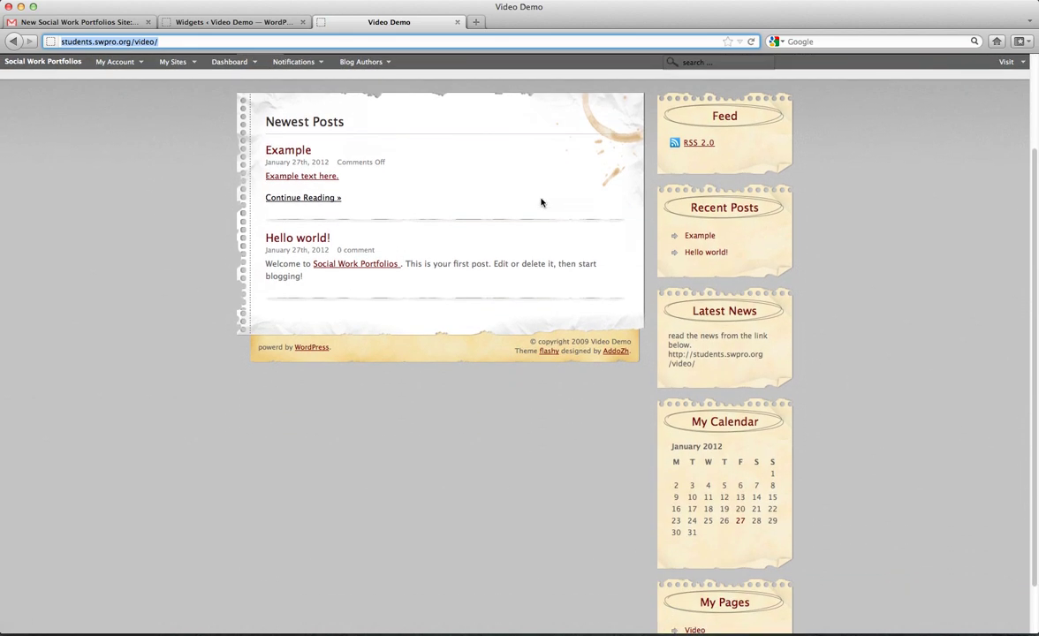
{"action": "scroll", "coordinate": [541, 203], "scroll_direction": "down", "scroll_amount": 2}
{"action": "scroll", "coordinate": [541, 201], "scroll_direction": "up", "scroll_amount": 5}
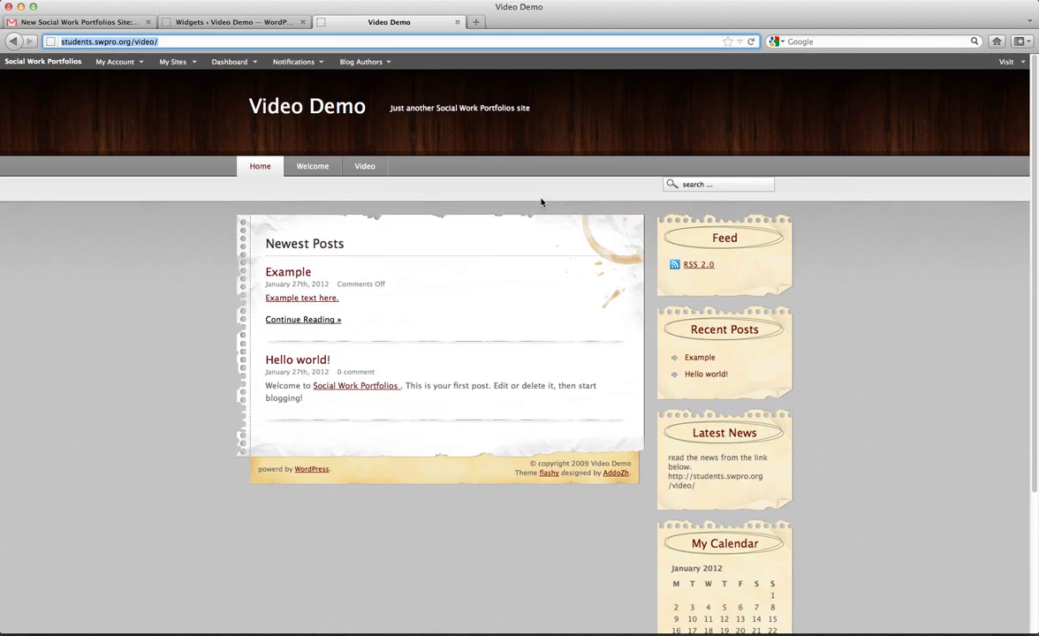
{"action": "left_click", "coordinate": [750, 41]}
Save the My Pages widget settings again.
{"action": "left_click", "coordinate": [194, 18]}
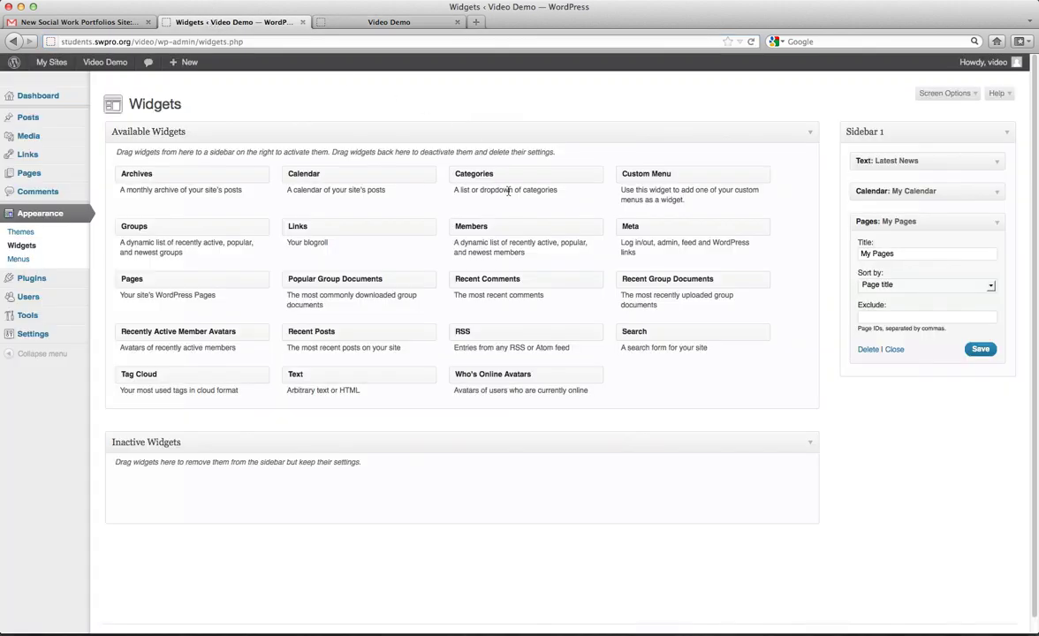
{"action": "left_click", "coordinate": [979, 348]}
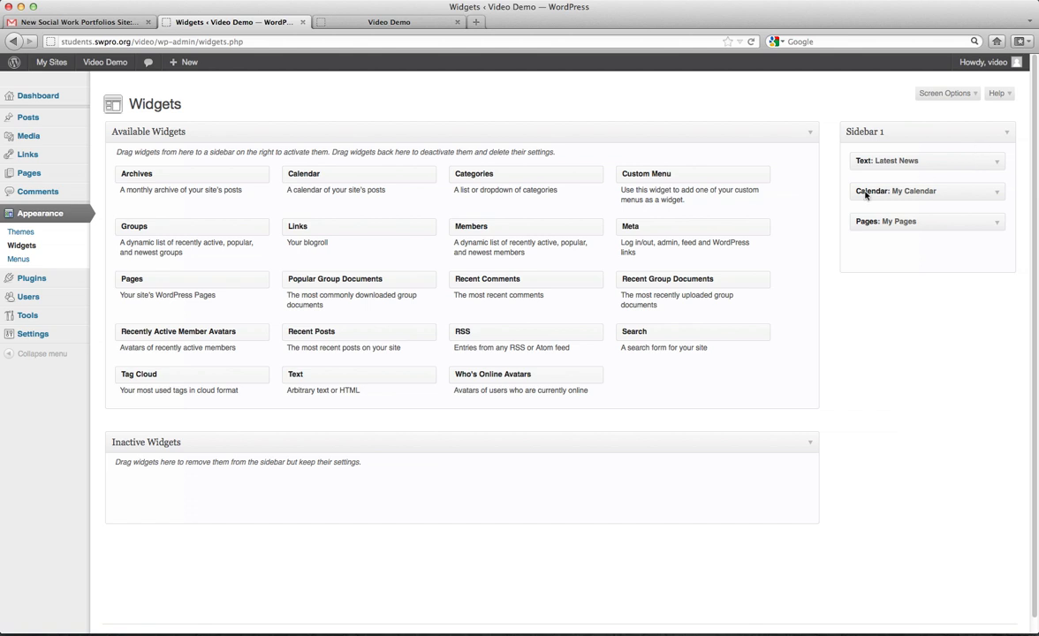
{"action": "scroll", "coordinate": [770, 224], "scroll_direction": "down", "scroll_amount": 1}
{"action": "scroll", "coordinate": [768, 221], "scroll_direction": "up", "scroll_amount": 1}
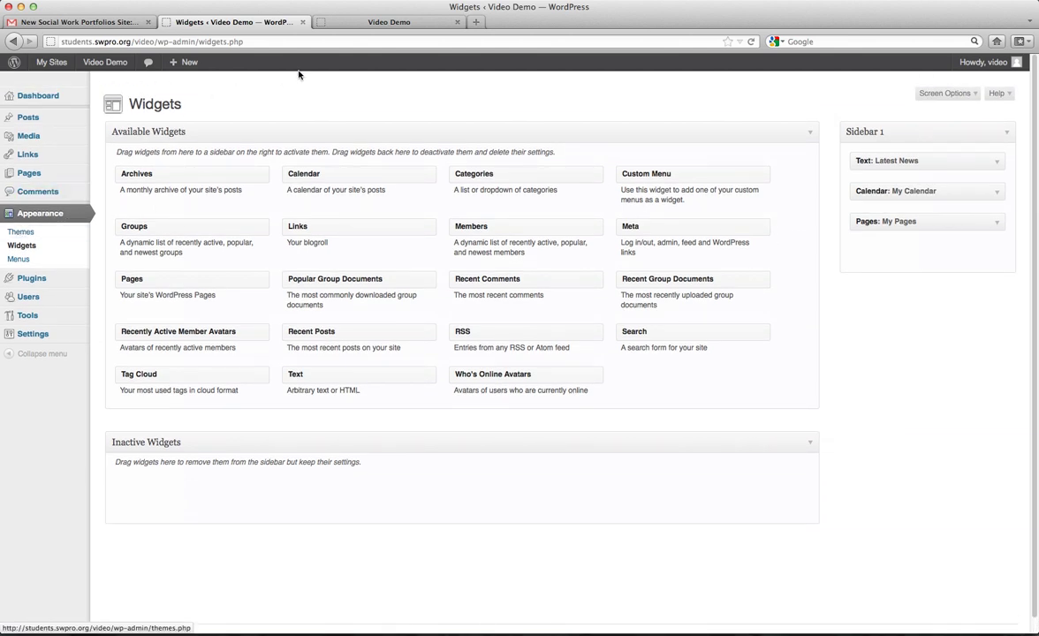
Confirm the front page sidebar shows Latest News, My Calendar and My Pages listing Video and Welcome.
{"action": "left_click", "coordinate": [355, 25]}
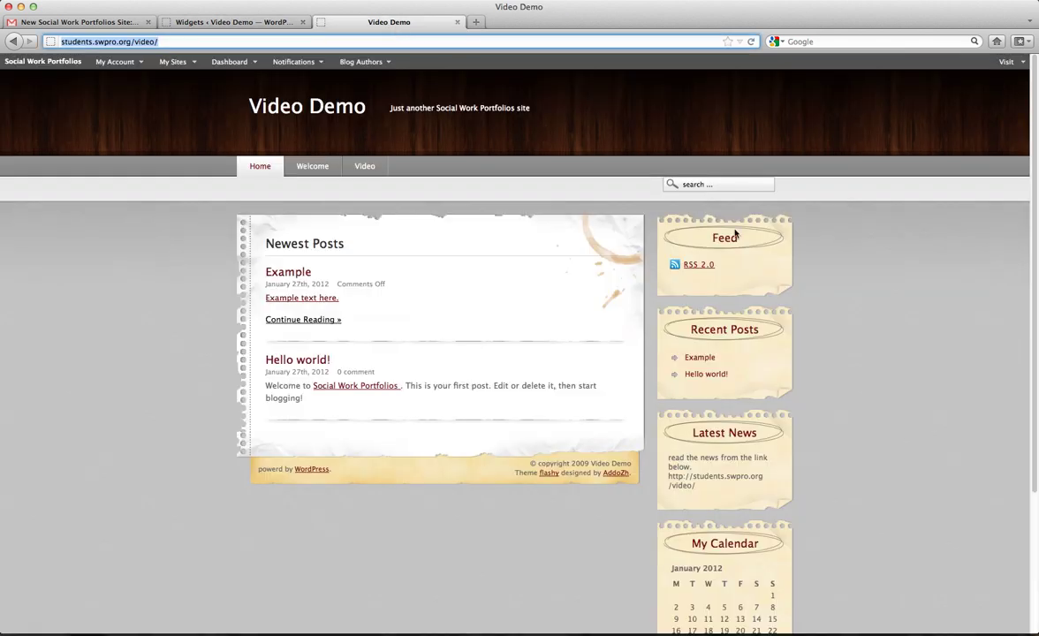
{"action": "scroll", "coordinate": [777, 261], "scroll_direction": "down", "scroll_amount": 5}
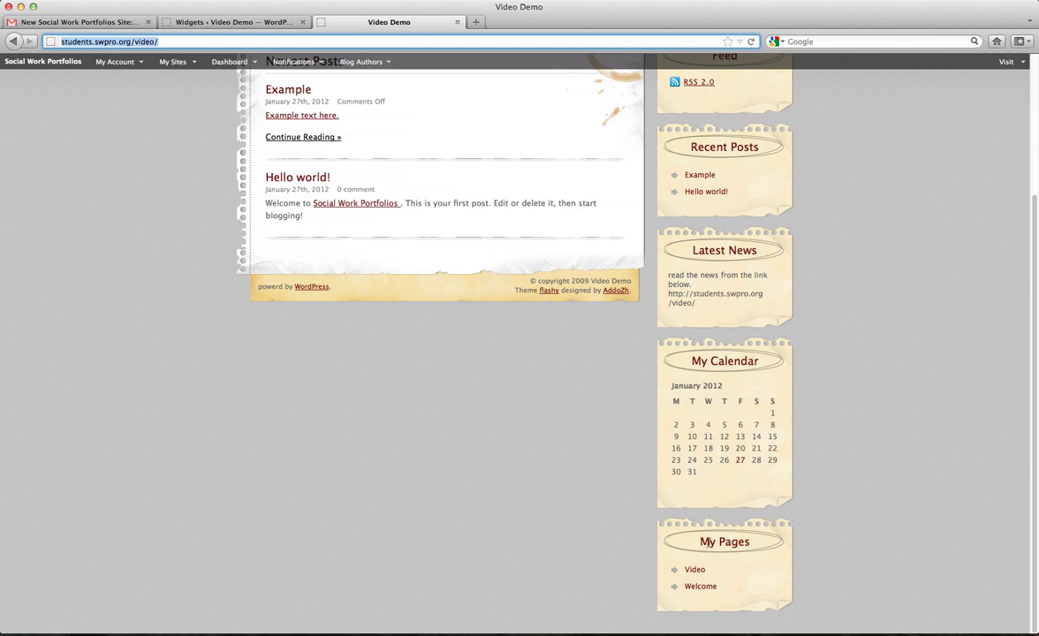
{"action": "scroll", "coordinate": [707, 542], "scroll_direction": "up", "scroll_amount": 5}
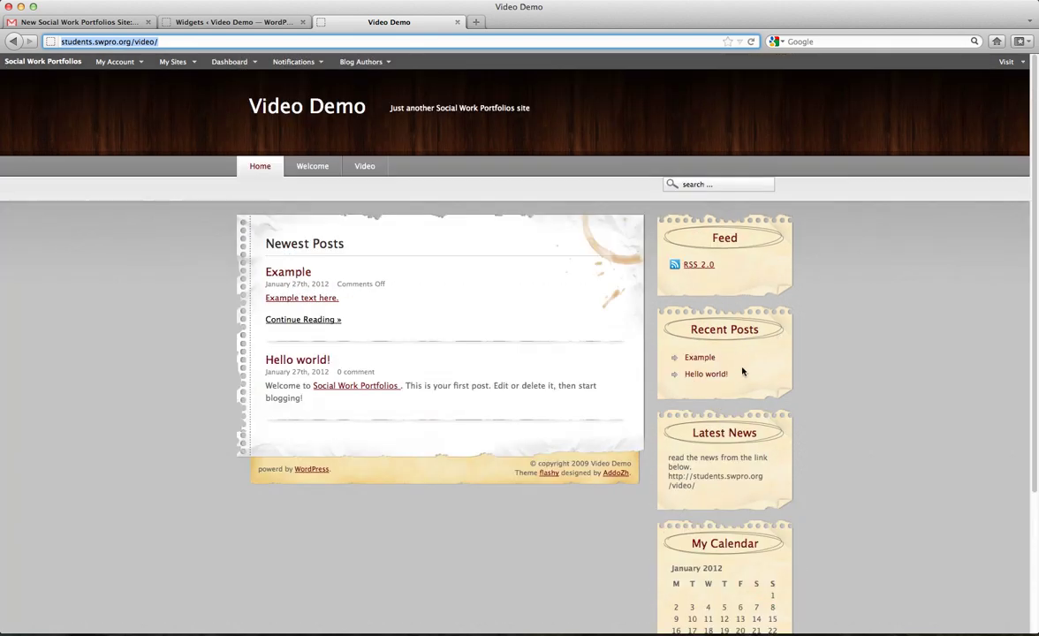
{"action": "left_click_drag", "start_coordinate": [741, 374], "coordinate": [681, 302]}
{"action": "left_click_drag", "start_coordinate": [717, 264], "coordinate": [668, 220]}
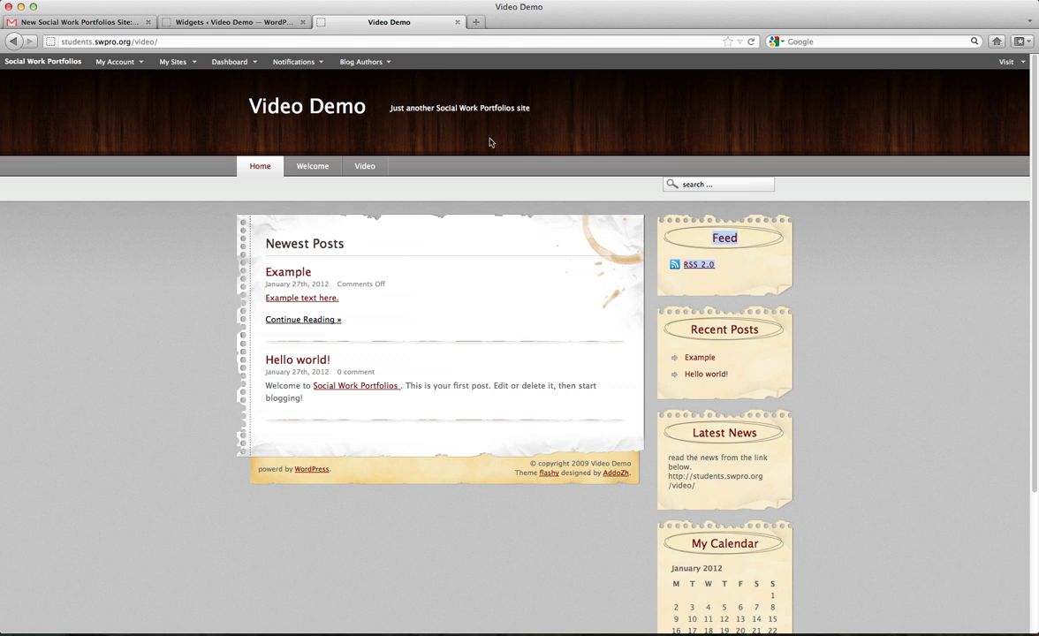
{"action": "left_click", "coordinate": [228, 23]}
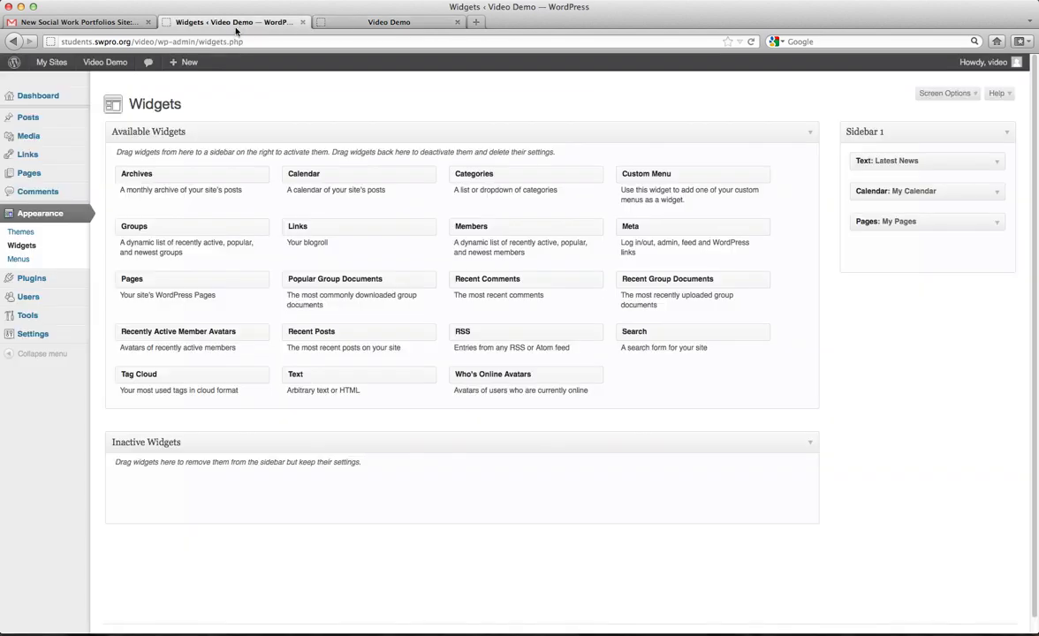
Activate ChocoTheme 0.10 as the site's theme.
{"action": "left_click", "coordinate": [30, 233]}
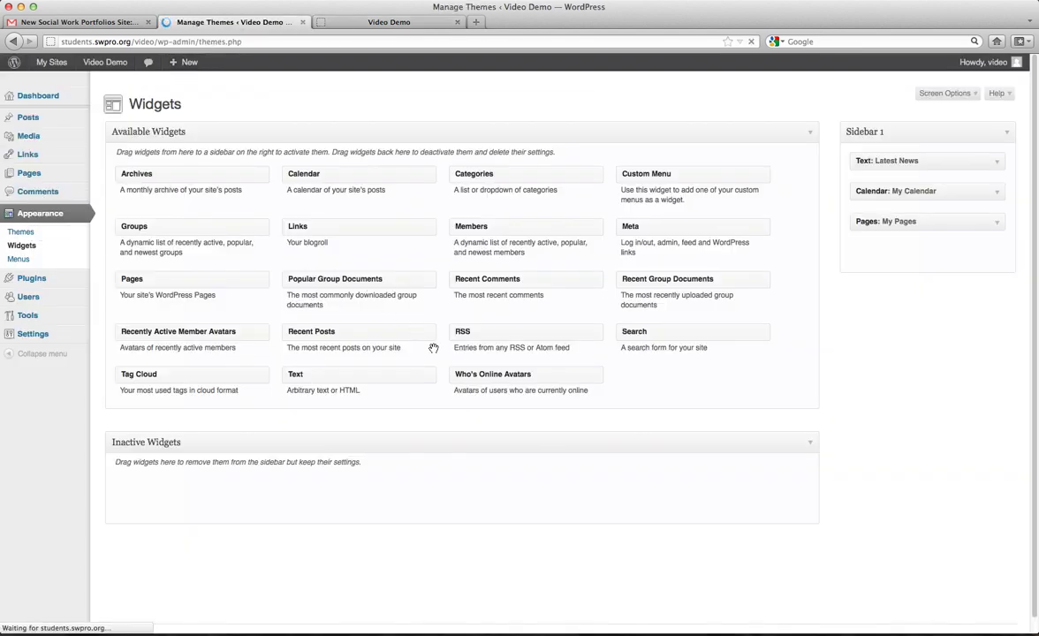
{"action": "scroll", "coordinate": [454, 371], "scroll_direction": "down", "scroll_amount": 4}
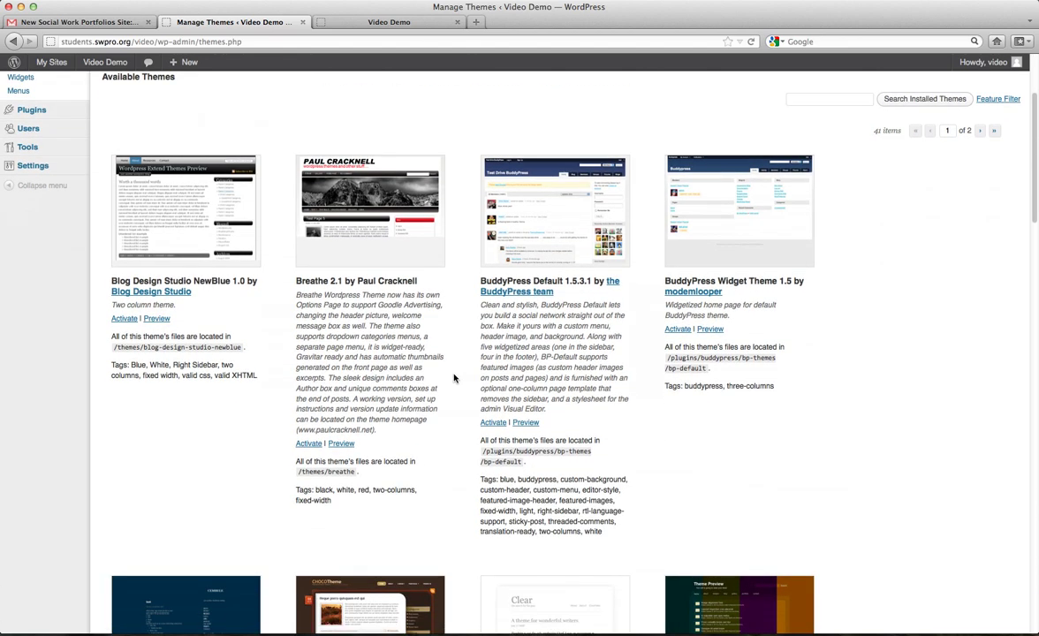
{"action": "scroll", "coordinate": [454, 378], "scroll_direction": "down", "scroll_amount": 5}
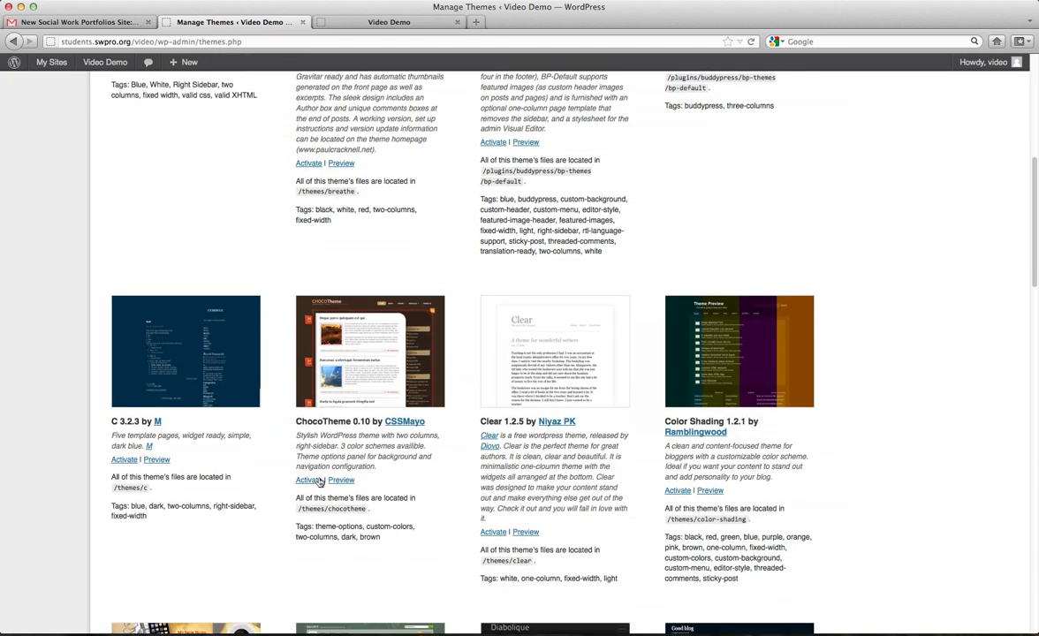
{"action": "left_click", "coordinate": [309, 480]}
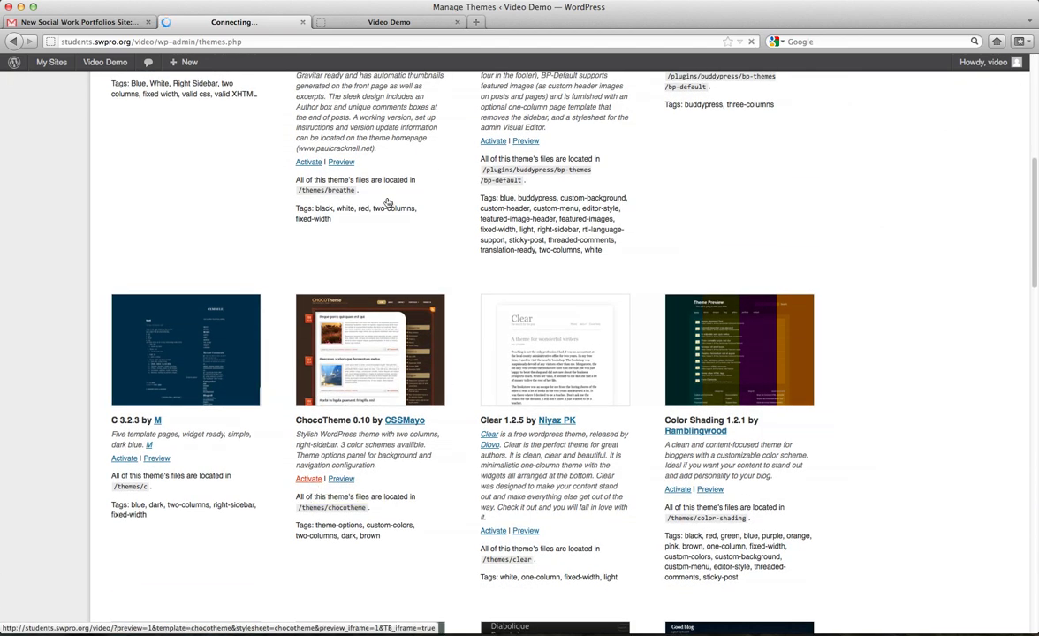
Reload the site to see ChocoTheme's dark brown layout, then go to Appearance > Menus.
{"action": "left_click", "coordinate": [389, 23]}
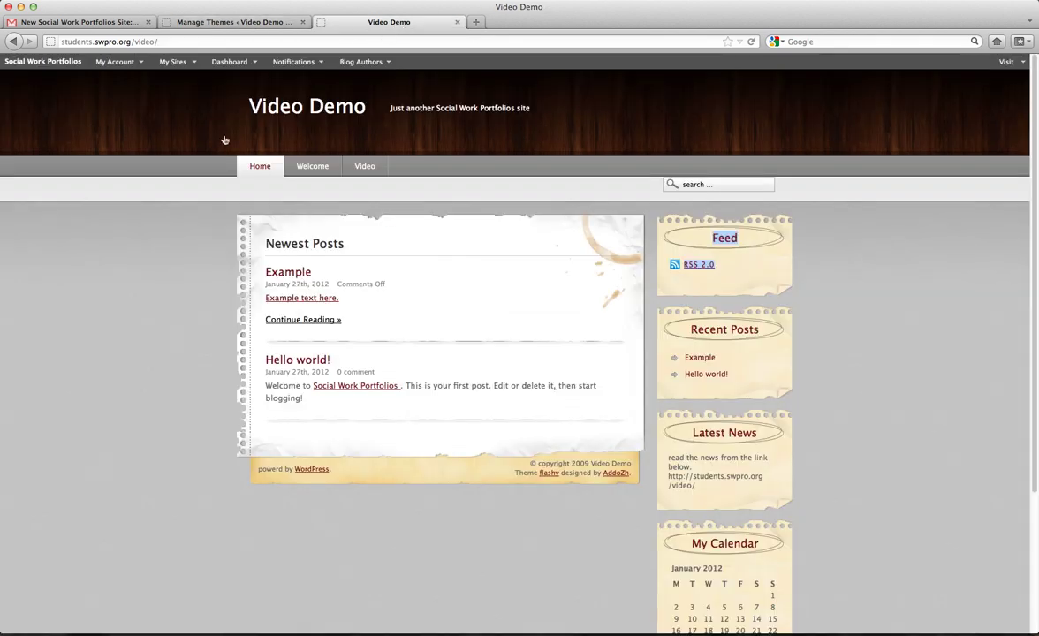
{"action": "left_click", "coordinate": [262, 163]}
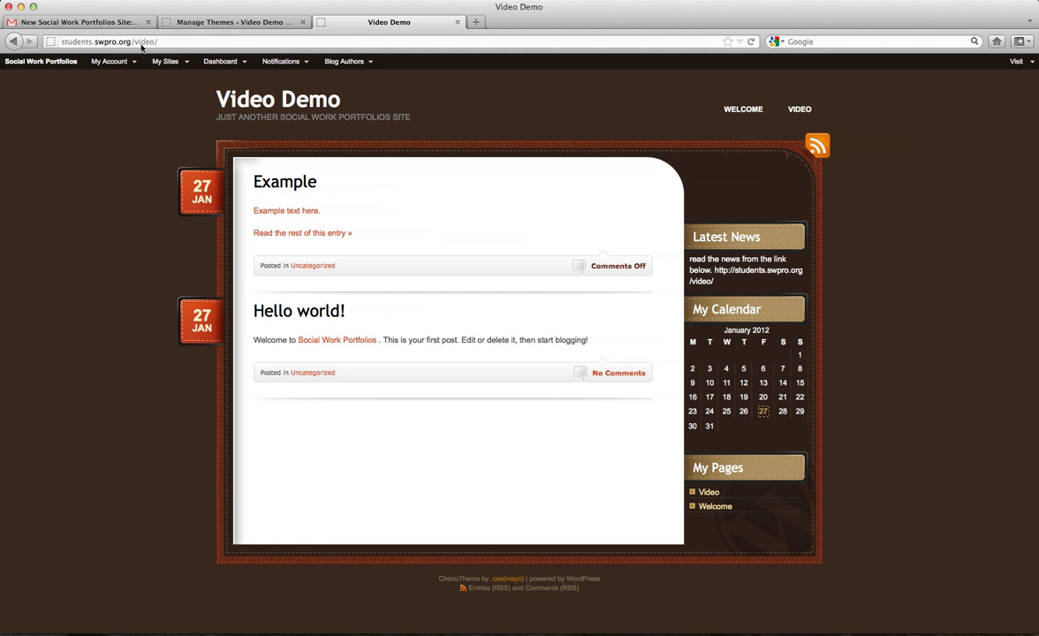
{"action": "left_click", "coordinate": [195, 24]}
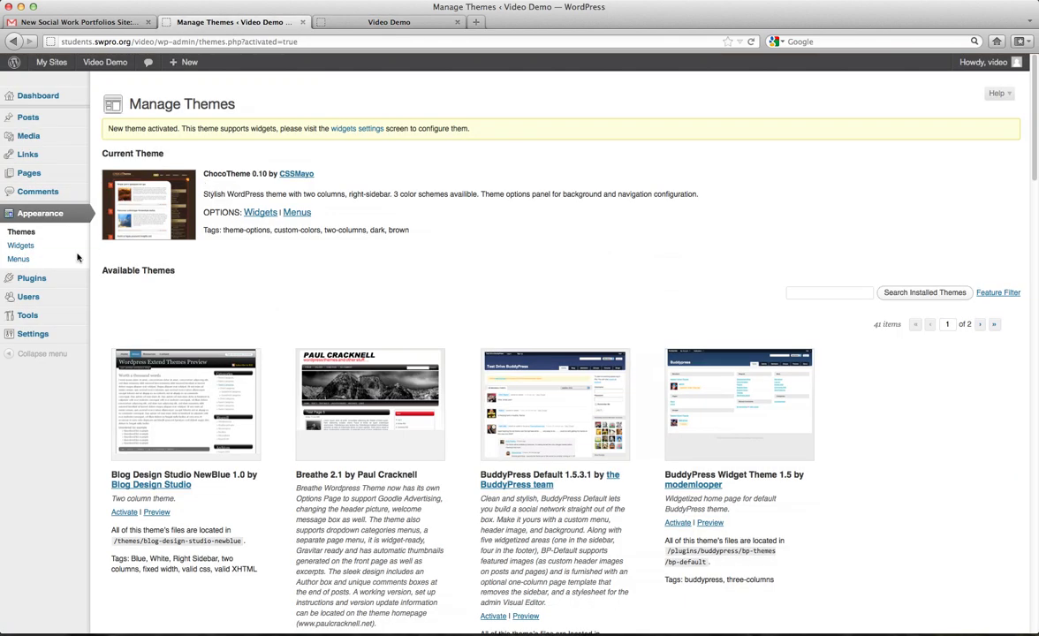
{"action": "left_click", "coordinate": [25, 259]}
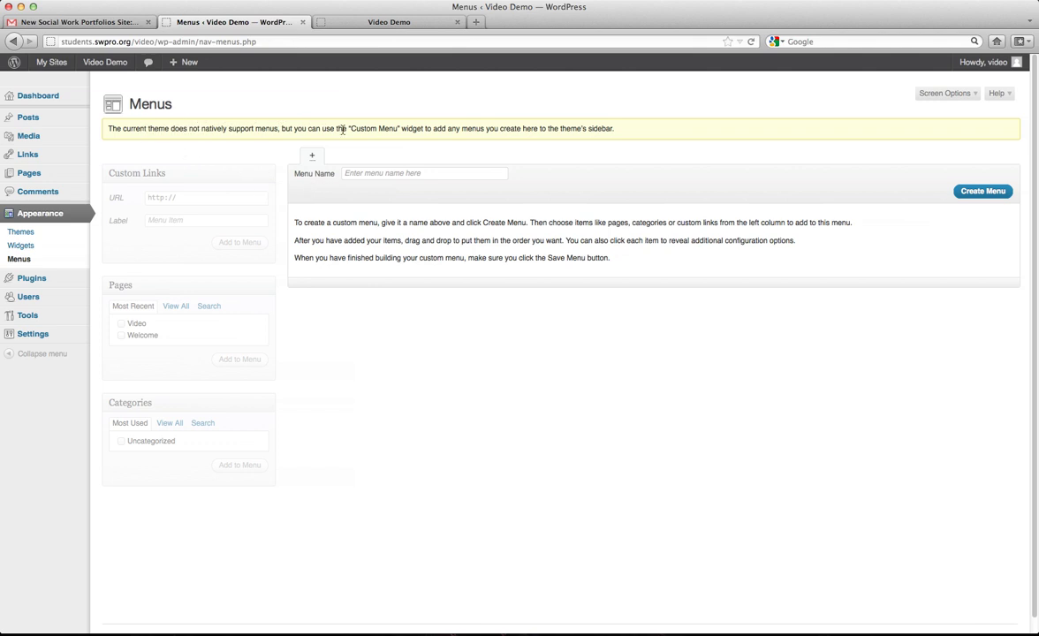
Create a new menu named MainMenu.
{"action": "left_click", "coordinate": [357, 24]}
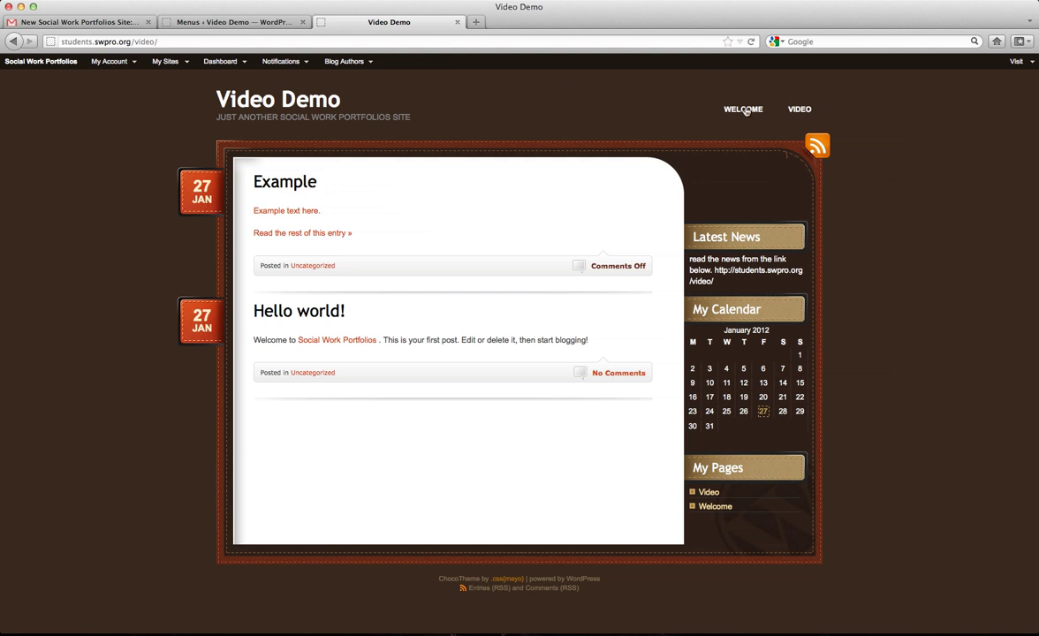
{"action": "left_click", "coordinate": [173, 23]}
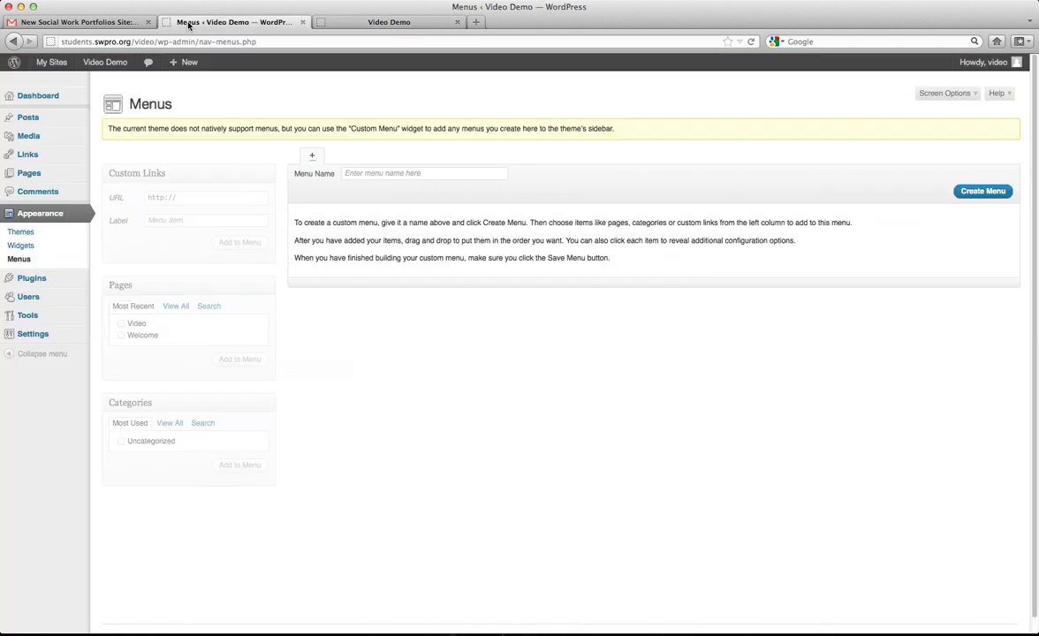
{"action": "left_click", "coordinate": [399, 174]}
{"action": "type", "text": "MainMenu"}
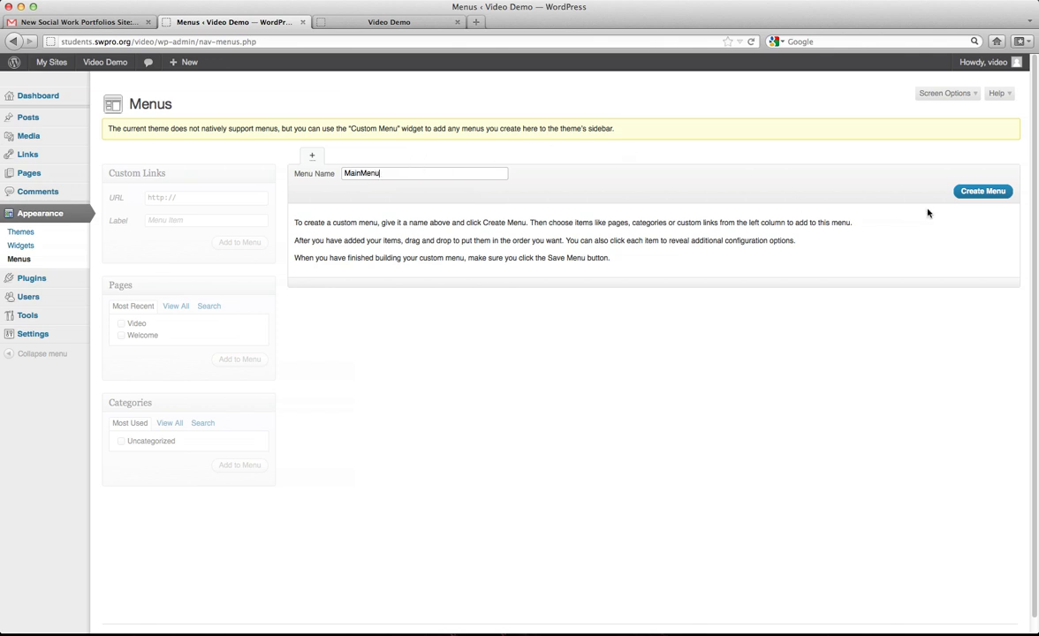
{"action": "left_click", "coordinate": [1001, 187]}
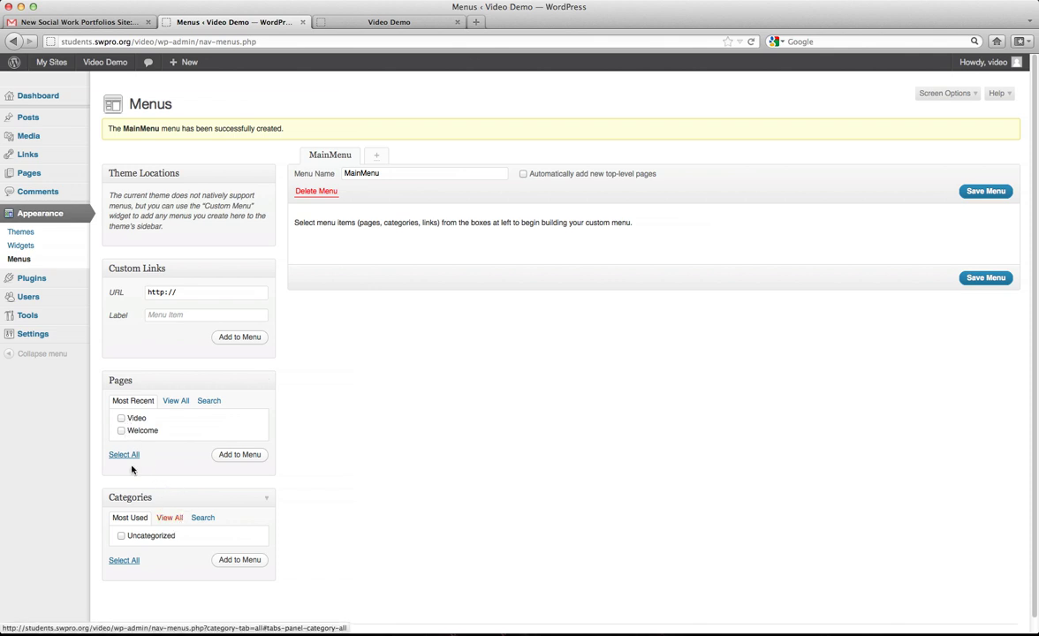
Add the Video and Welcome pages to MainMenu, nest Video under Welcome, and save.
{"action": "left_click", "coordinate": [171, 518]}
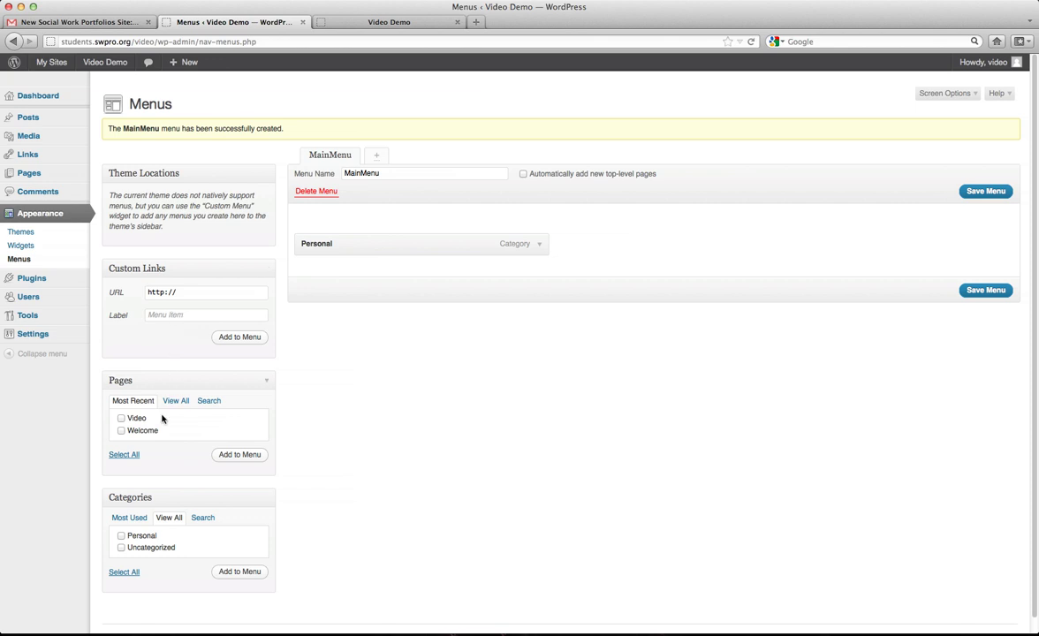
{"action": "left_click", "coordinate": [122, 419]}
{"action": "left_click", "coordinate": [122, 431]}
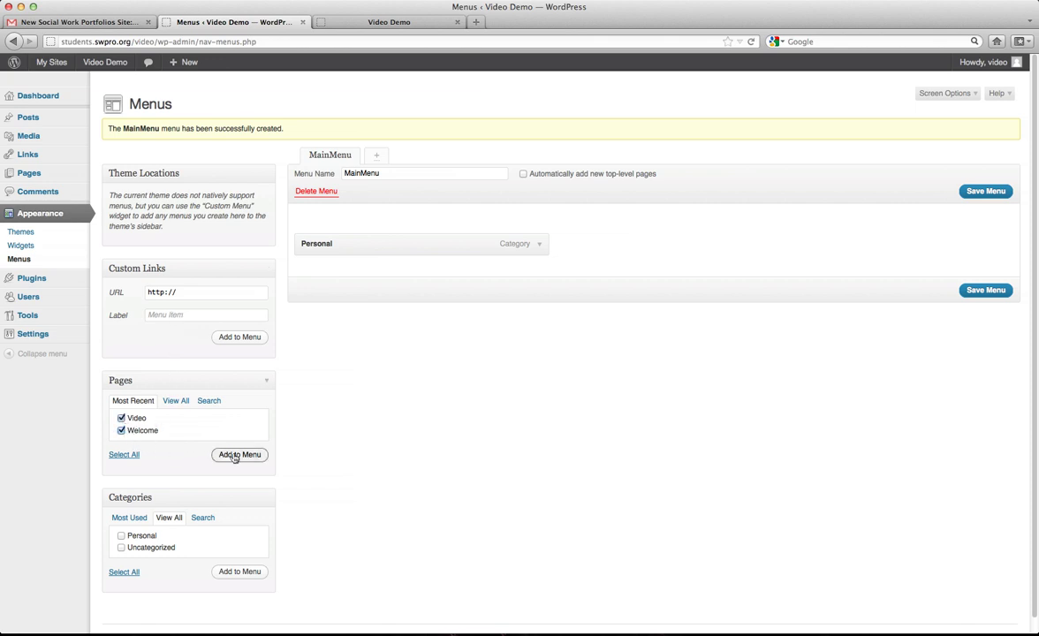
{"action": "left_click", "coordinate": [234, 455]}
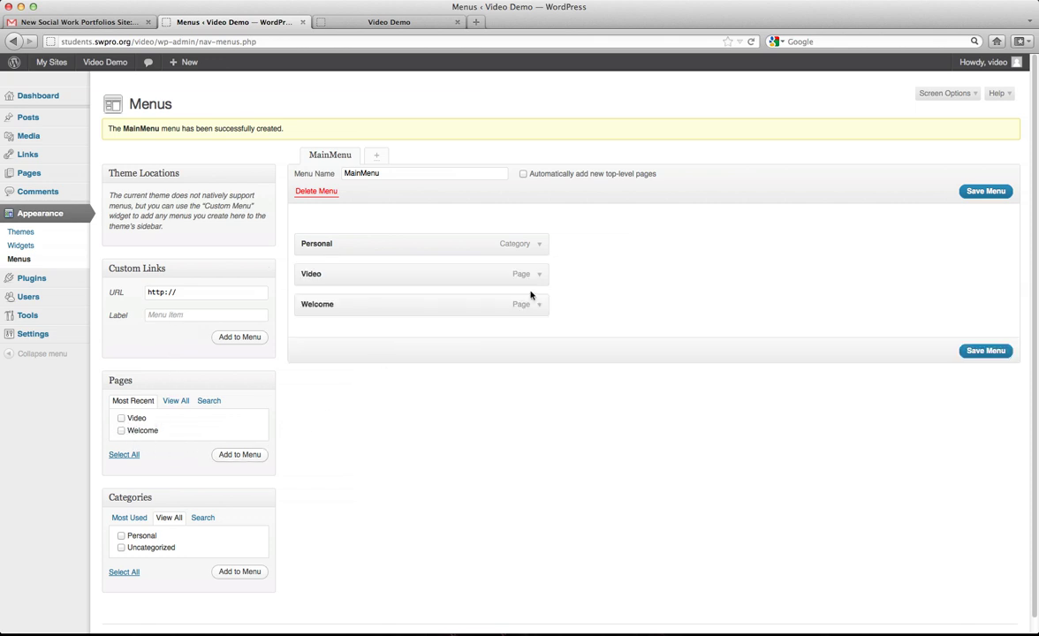
{"action": "left_click_drag", "start_coordinate": [359, 276], "coordinate": [343, 303]}
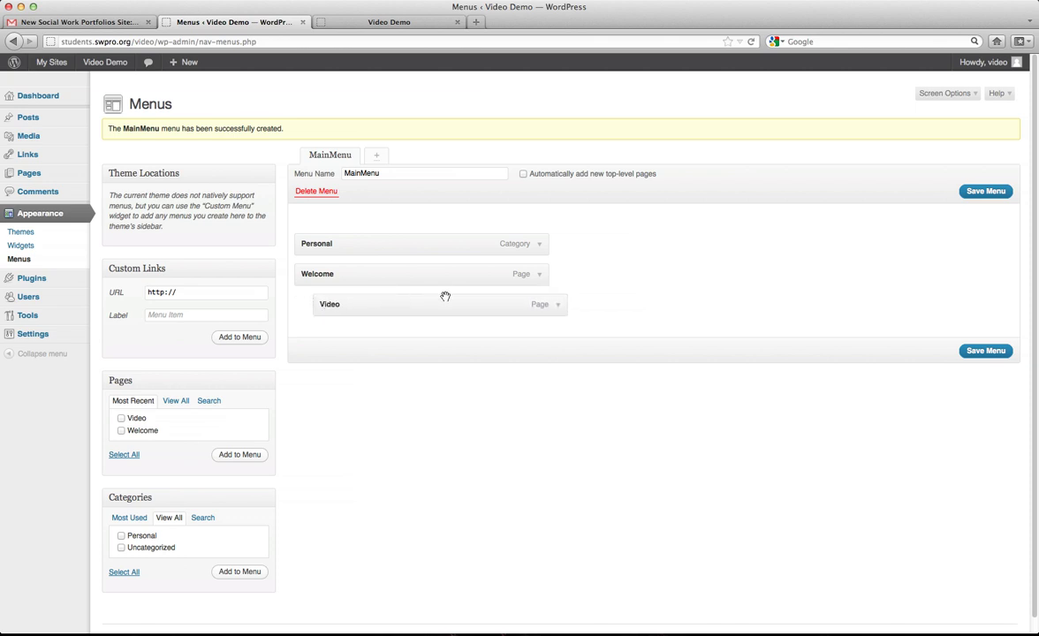
{"action": "left_click", "coordinate": [985, 350]}
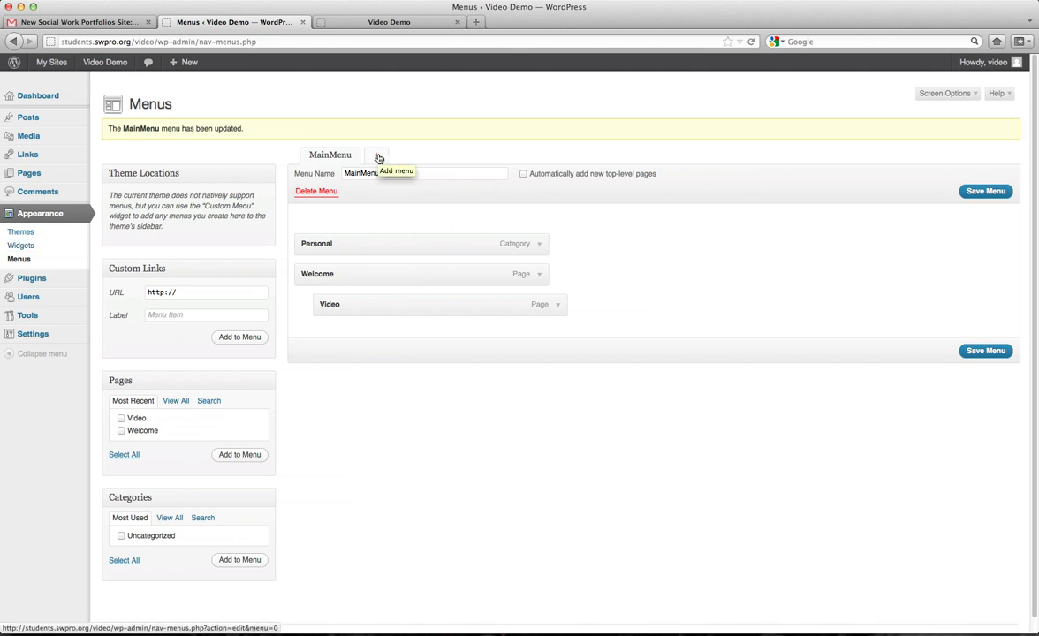
Add a Custom Menu widget titled 'Different Menu' showing MainMenu to the sidebar and save it.
{"action": "left_click", "coordinate": [29, 247]}
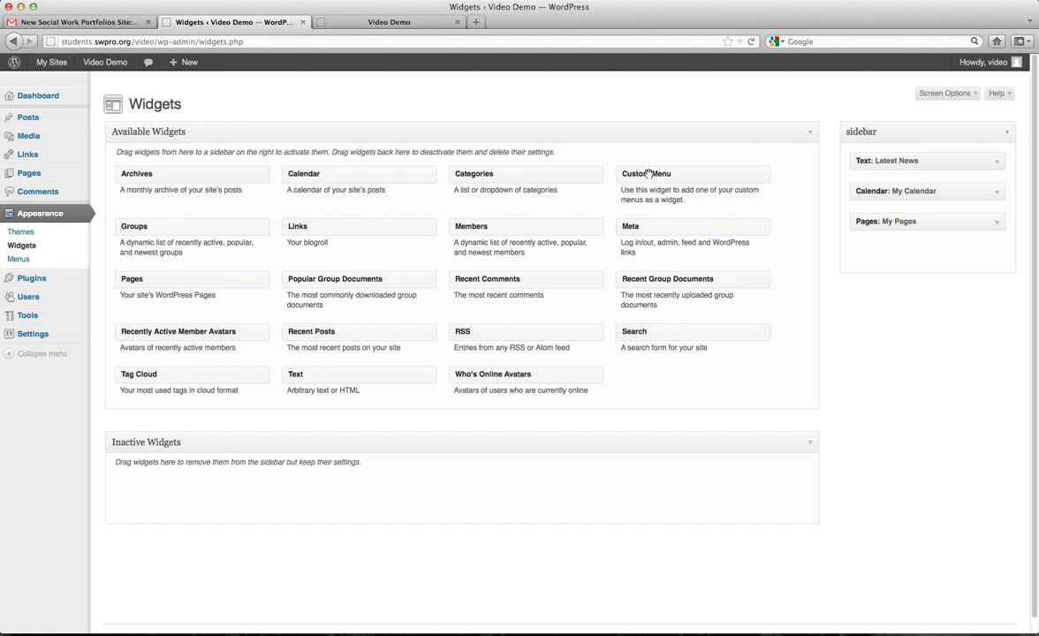
{"action": "left_click_drag", "start_coordinate": [656, 173], "coordinate": [893, 259]}
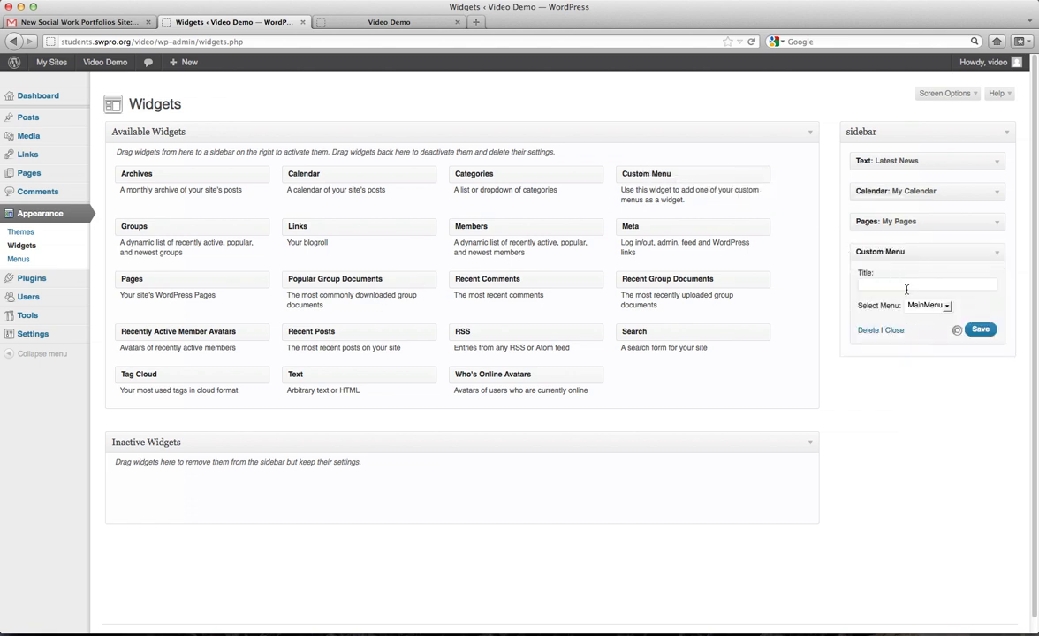
{"action": "left_click", "coordinate": [881, 283]}
{"action": "left_click", "coordinate": [946, 305]}
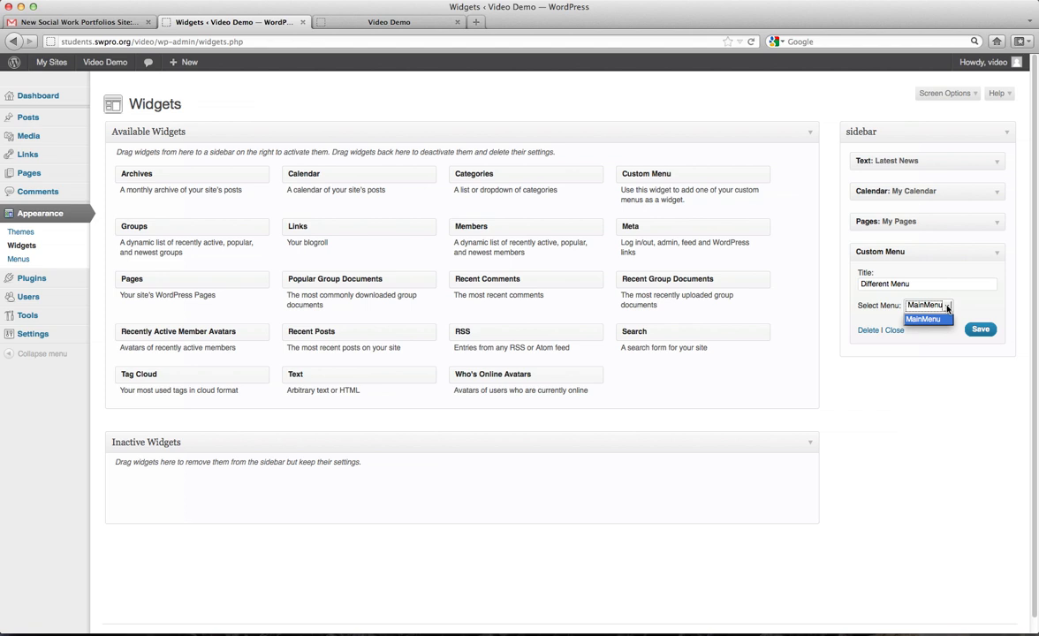
{"action": "left_click", "coordinate": [947, 306]}
{"action": "left_click", "coordinate": [979, 330]}
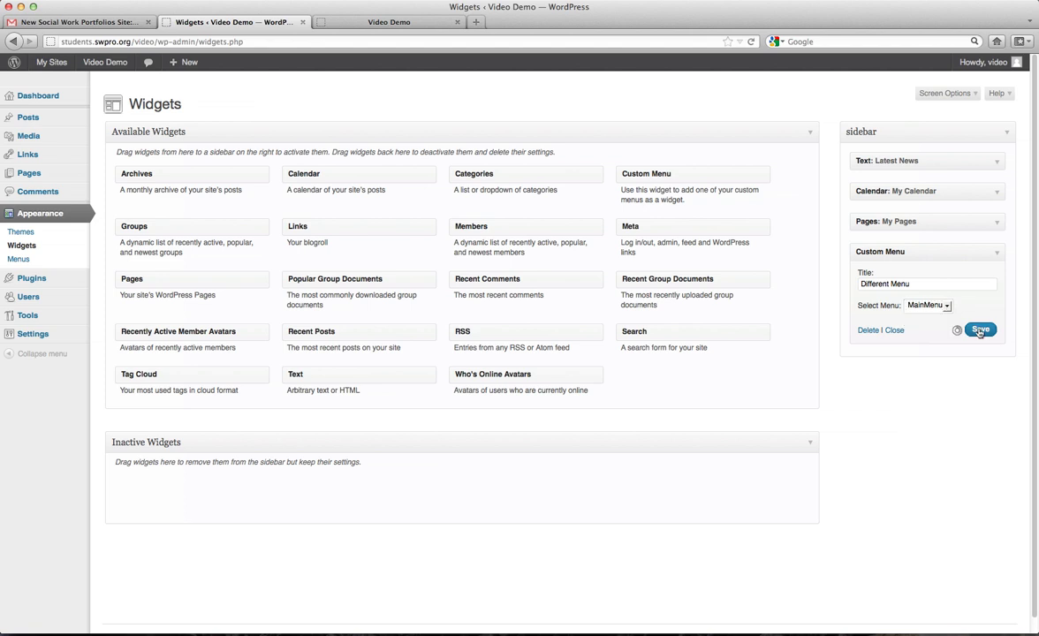
{"action": "left_click", "coordinate": [322, 22]}
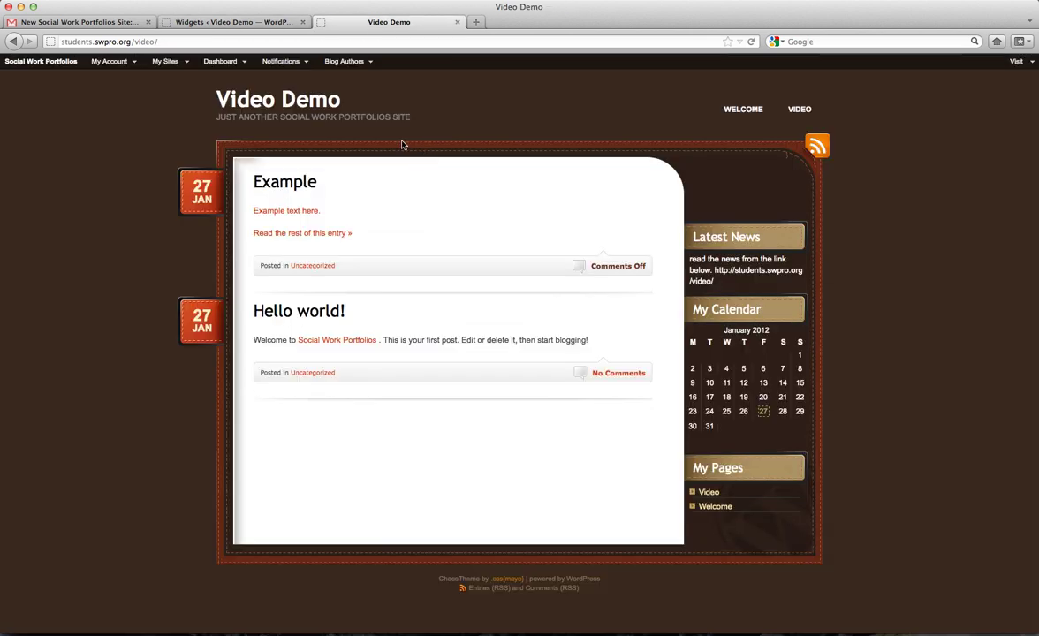
Reload the front page and check the sidebar's Different Menu block with Personal, Welcome and Video.
{"action": "left_click", "coordinate": [256, 101]}
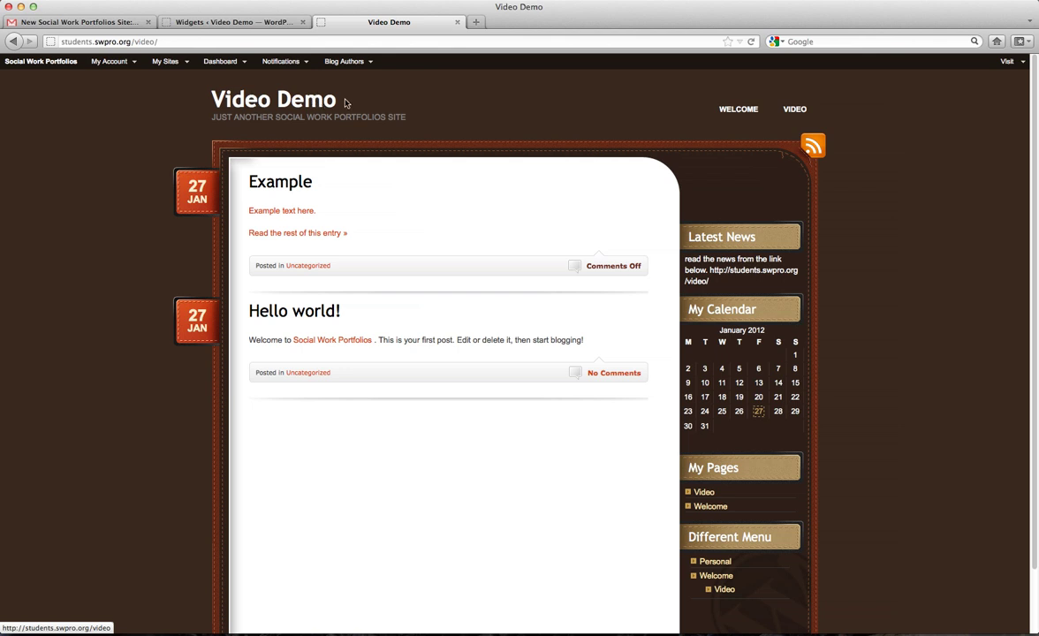
{"action": "scroll", "coordinate": [722, 309], "scroll_direction": "down", "scroll_amount": 5}
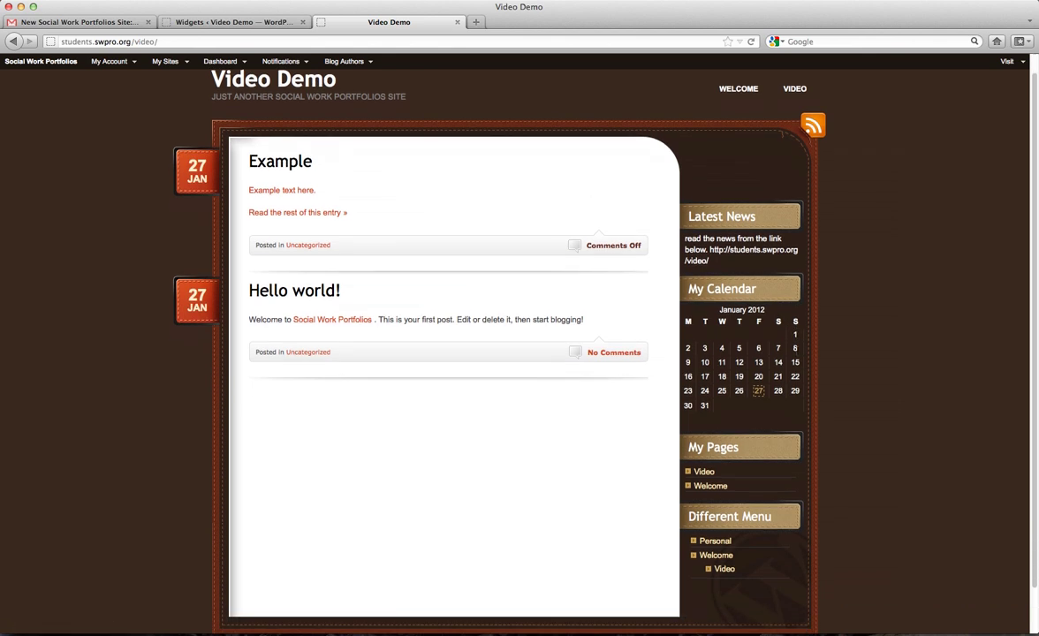
{"action": "left_click_drag", "start_coordinate": [771, 467], "coordinate": [690, 468]}
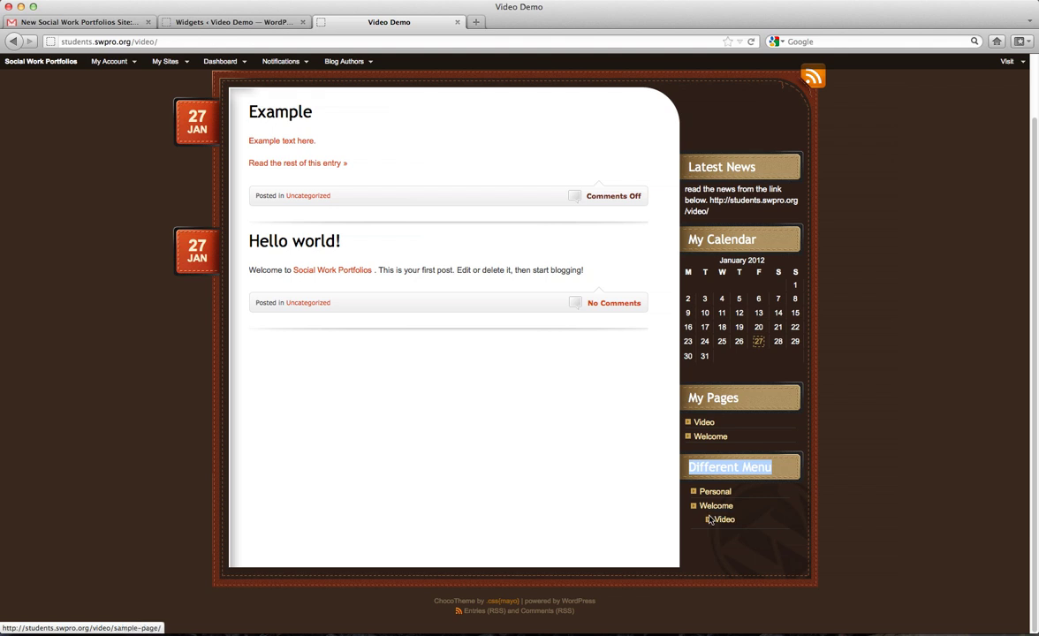
{"action": "scroll", "coordinate": [664, 519], "scroll_direction": "up", "scroll_amount": 2}
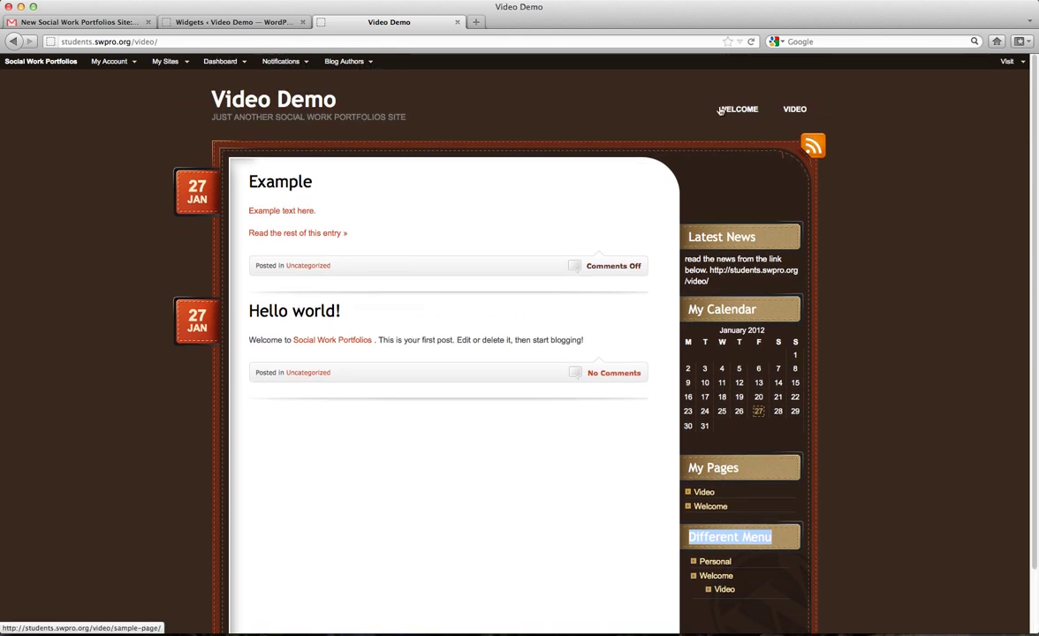
{"action": "scroll", "coordinate": [881, 215], "scroll_direction": "down", "scroll_amount": 3}
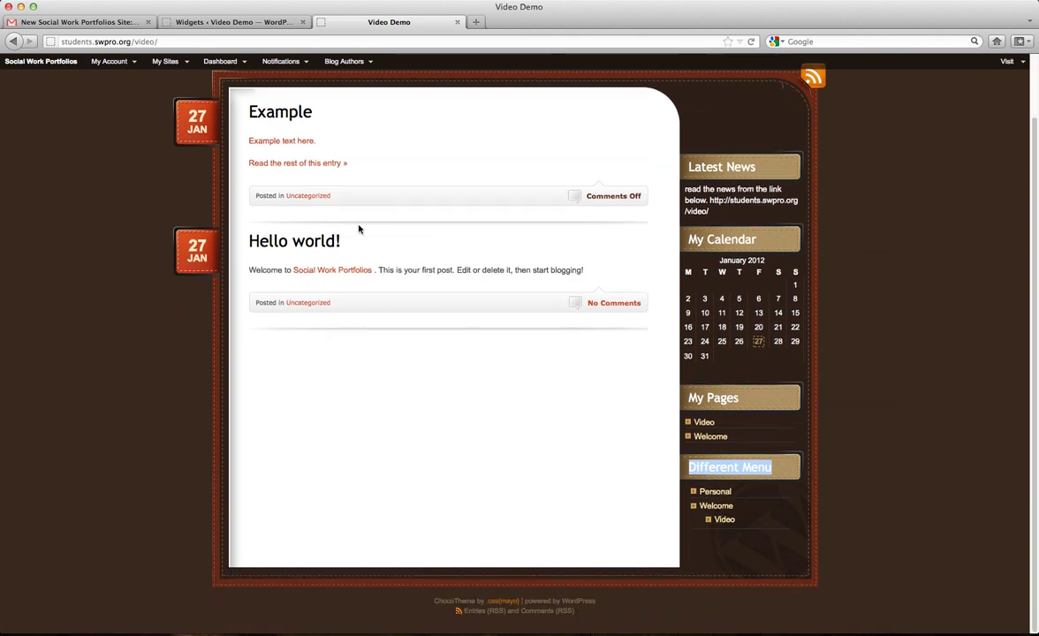
{"action": "left_click", "coordinate": [212, 25]}
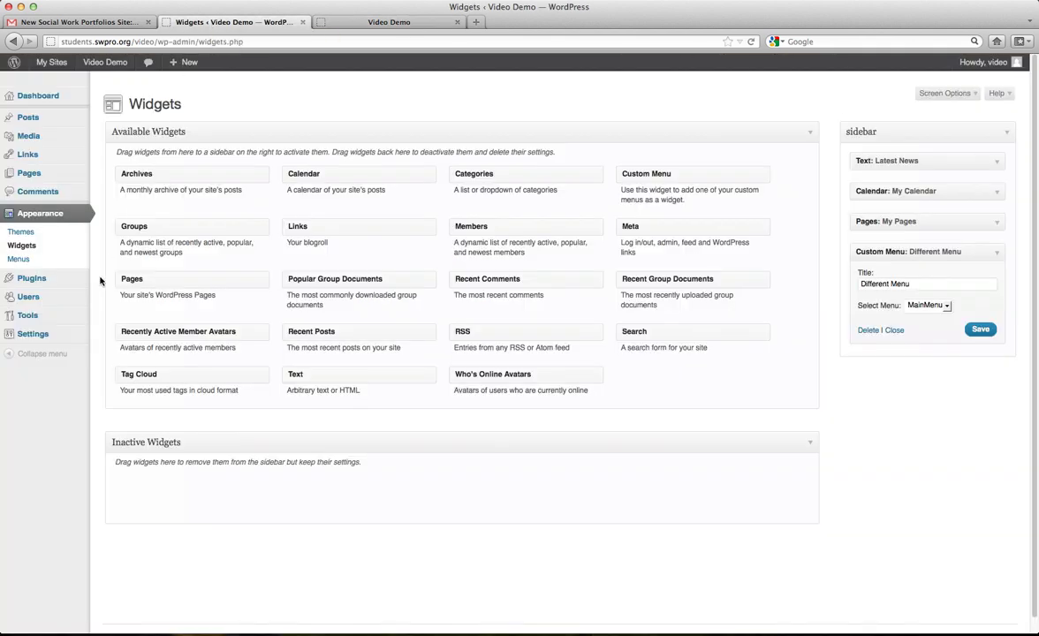
Browse the Plugins and Users admin lists, ending on the Tools page.
{"action": "left_click", "coordinate": [60, 286]}
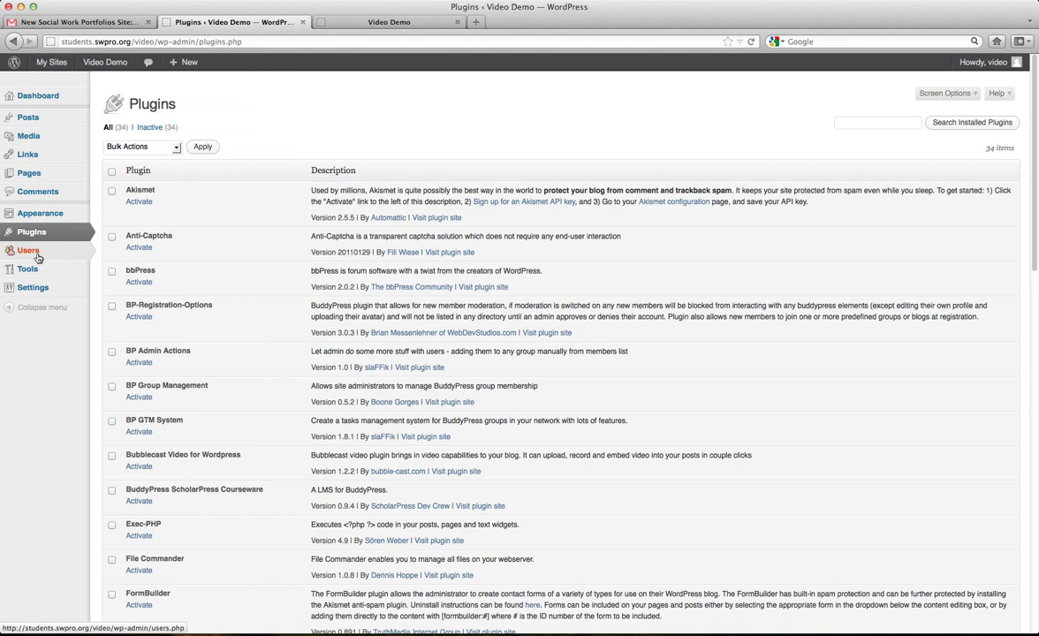
{"action": "mouse_move", "coordinate": [37, 257]}
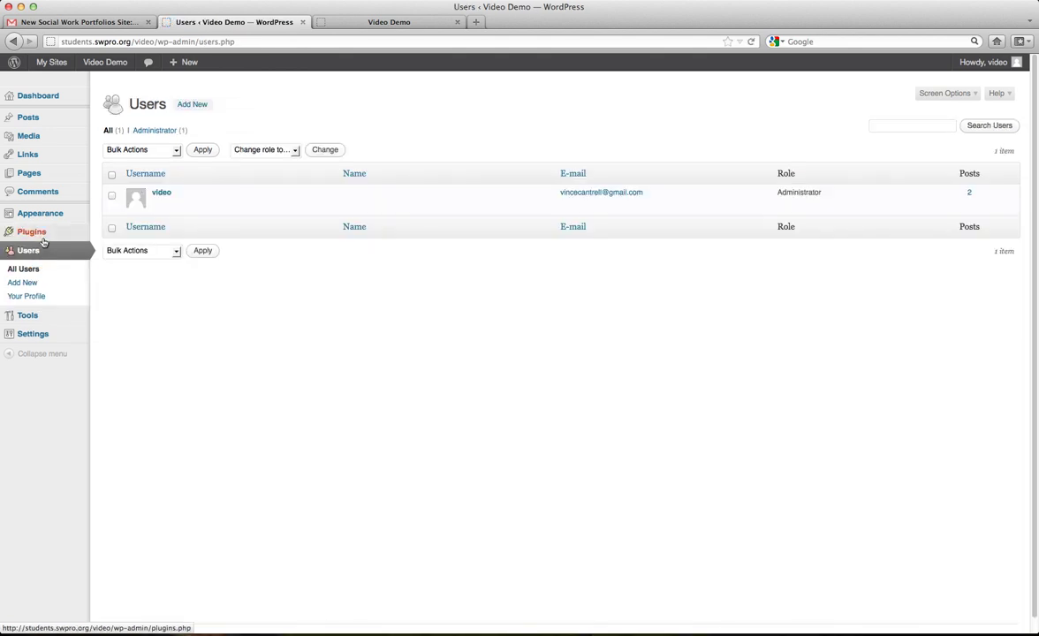
{"action": "left_click", "coordinate": [44, 235]}
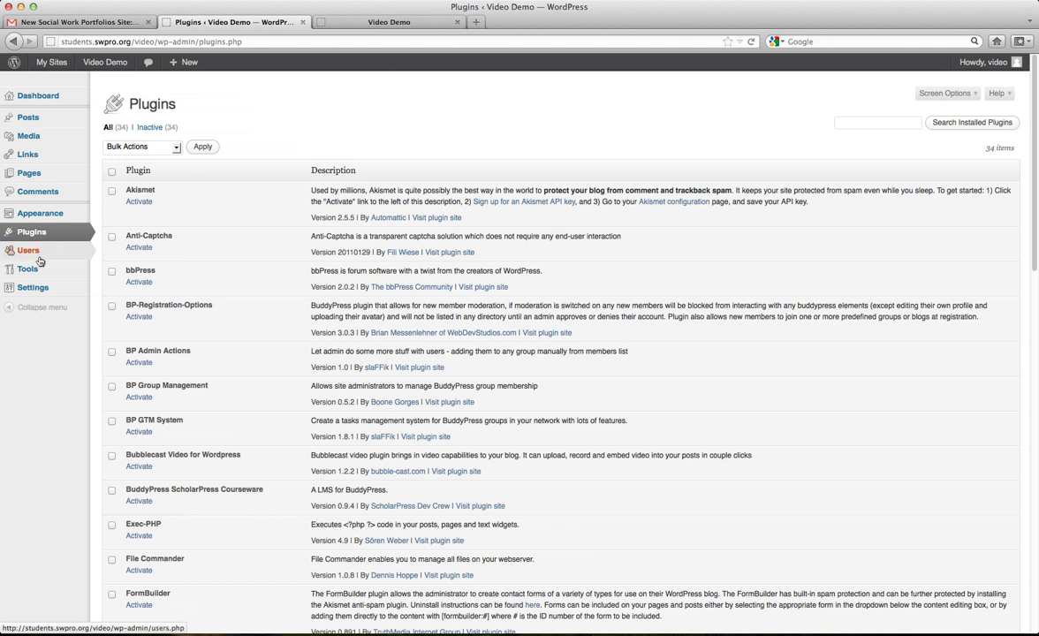
{"action": "mouse_move", "coordinate": [28, 280]}
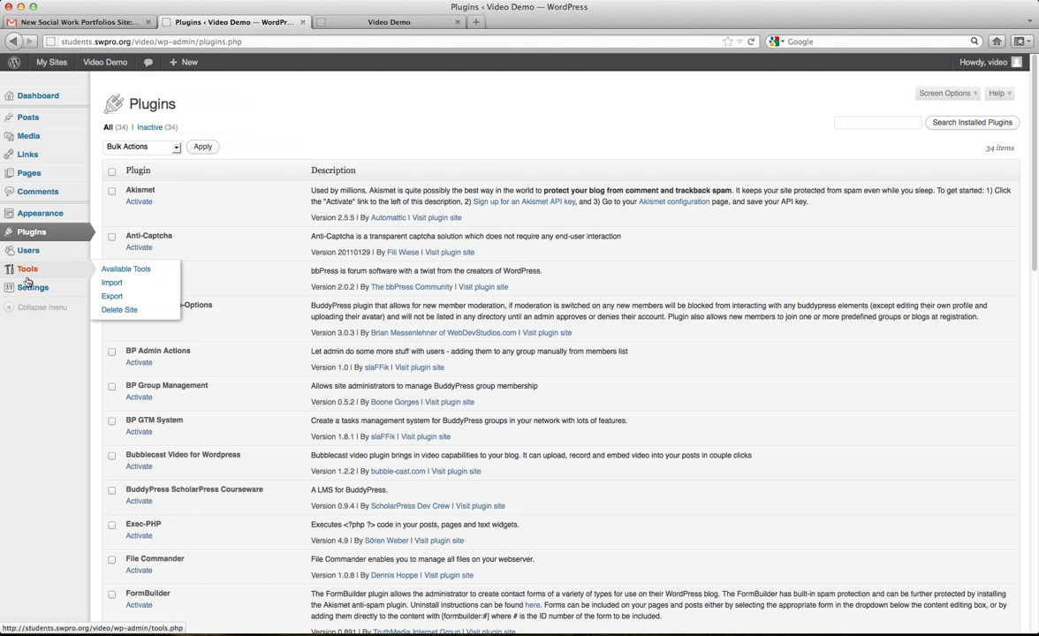
{"action": "left_click", "coordinate": [41, 251]}
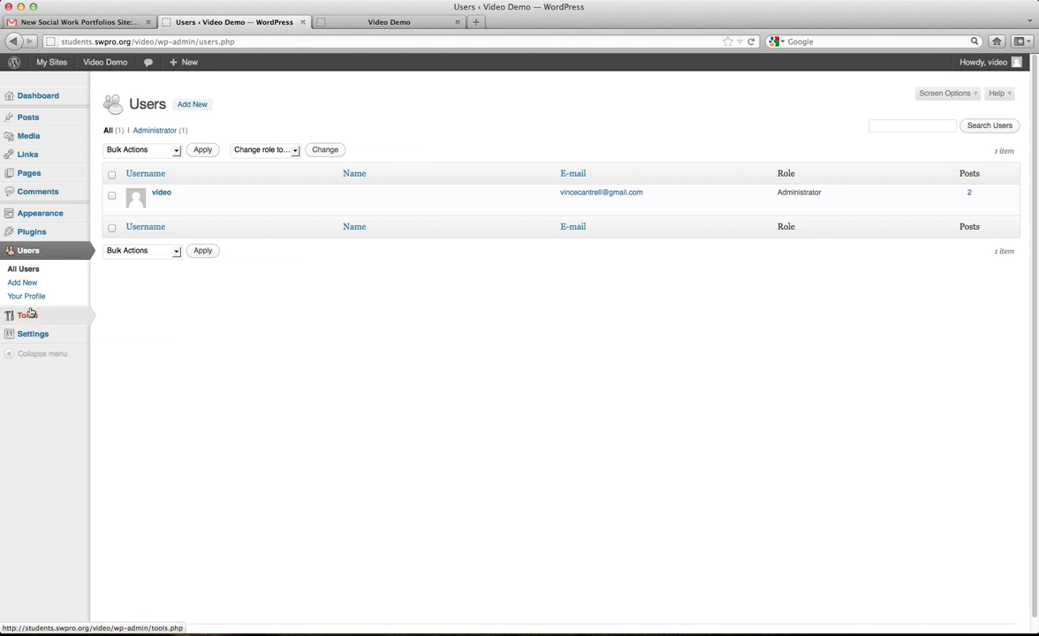
{"action": "mouse_move", "coordinate": [40, 316]}
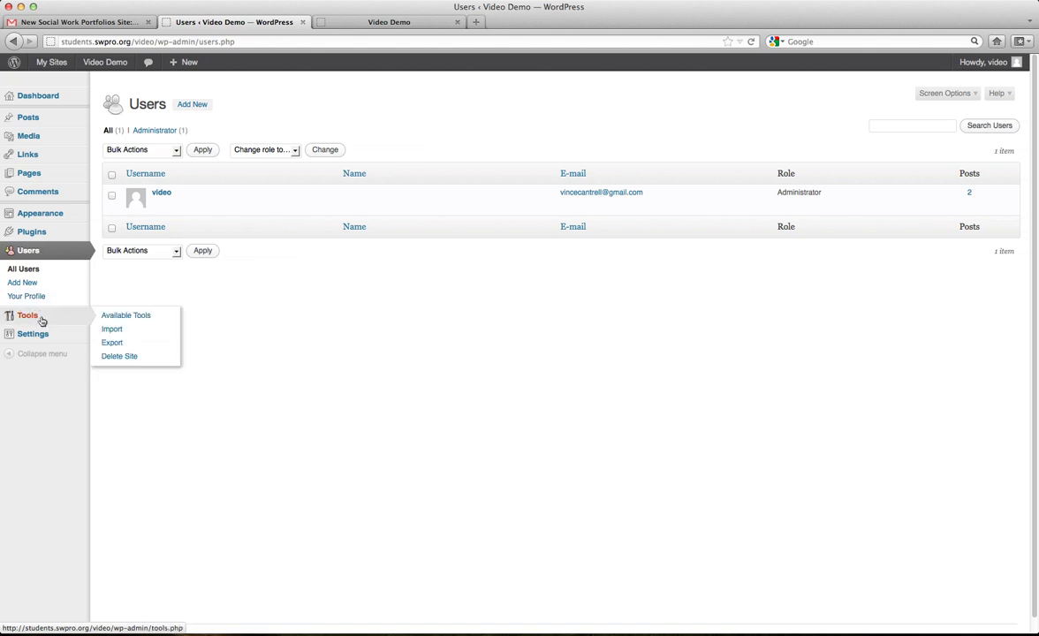
{"action": "left_click", "coordinate": [40, 321]}
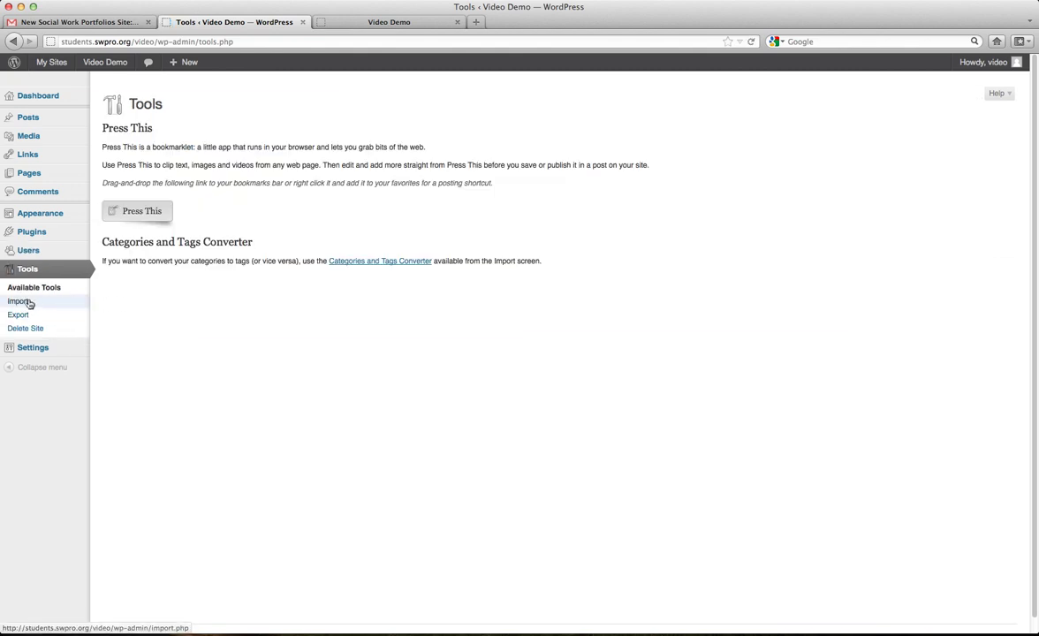
Look through the Tools Import and Export pages, then go to General Settings.
{"action": "left_click", "coordinate": [26, 305]}
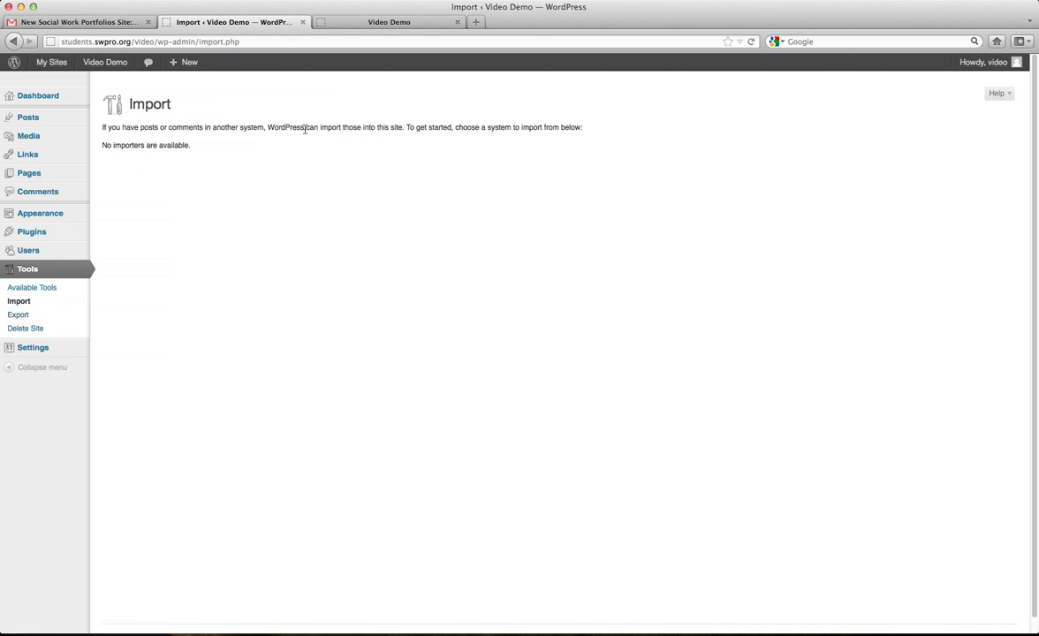
{"action": "left_click", "coordinate": [21, 314]}
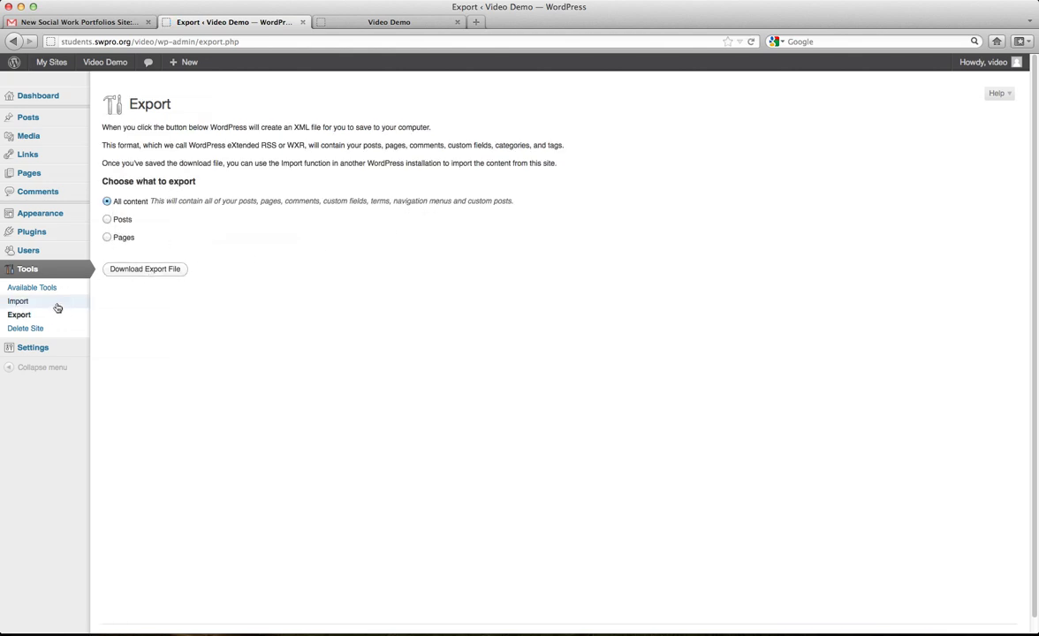
{"action": "left_click", "coordinate": [22, 301]}
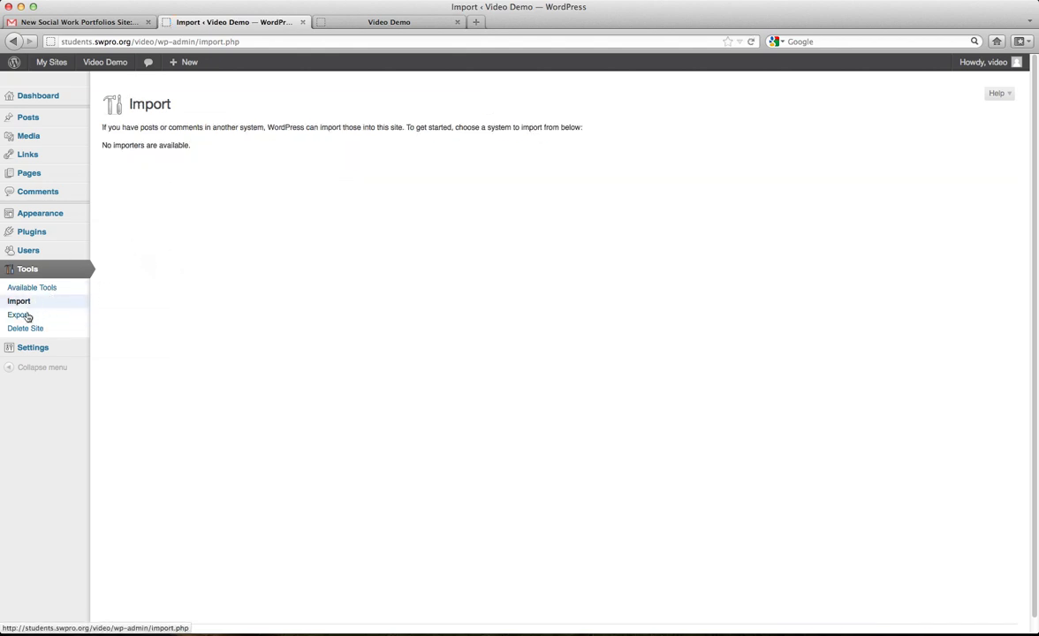
{"action": "left_click", "coordinate": [38, 347]}
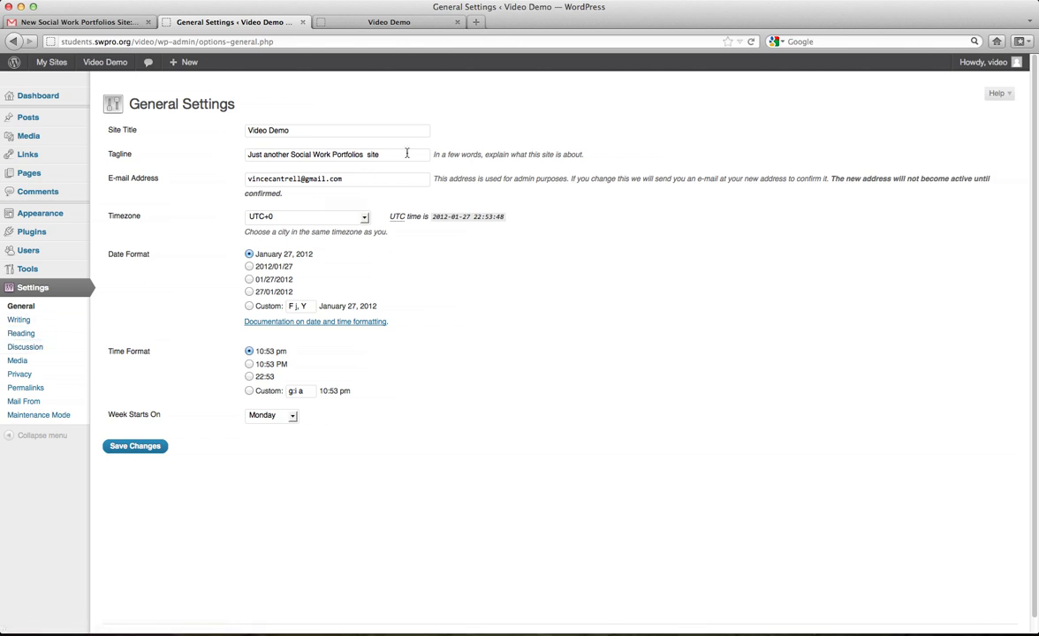
Change the tagline to 'A video demonstration site', enter a new admin e-mail address, and save General Settings.
{"action": "left_click_drag", "start_coordinate": [407, 153], "coordinate": [247, 155]}
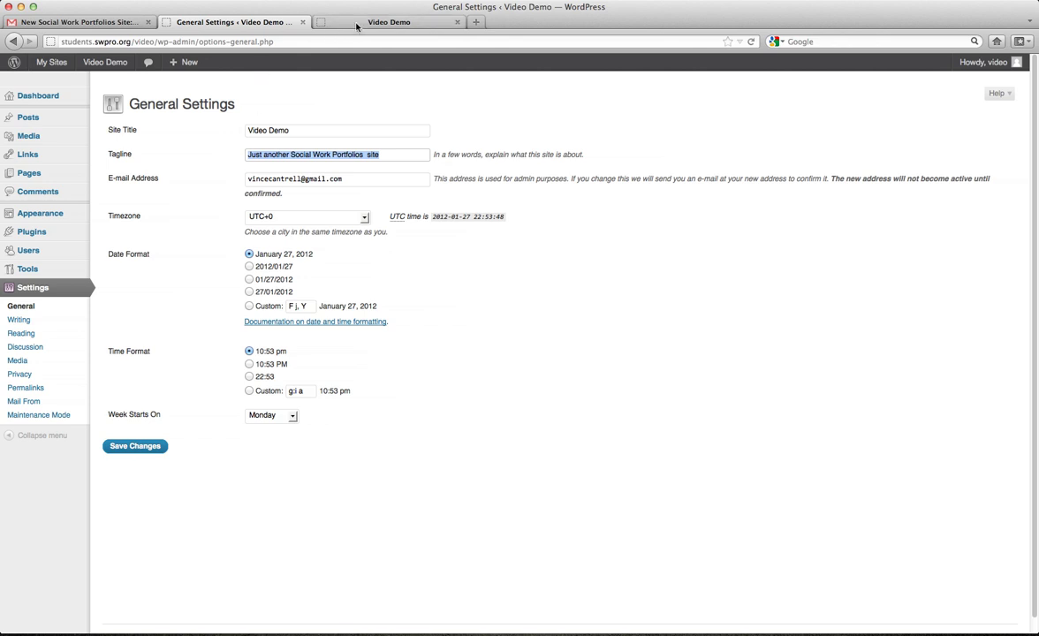
{"action": "left_click", "coordinate": [357, 24]}
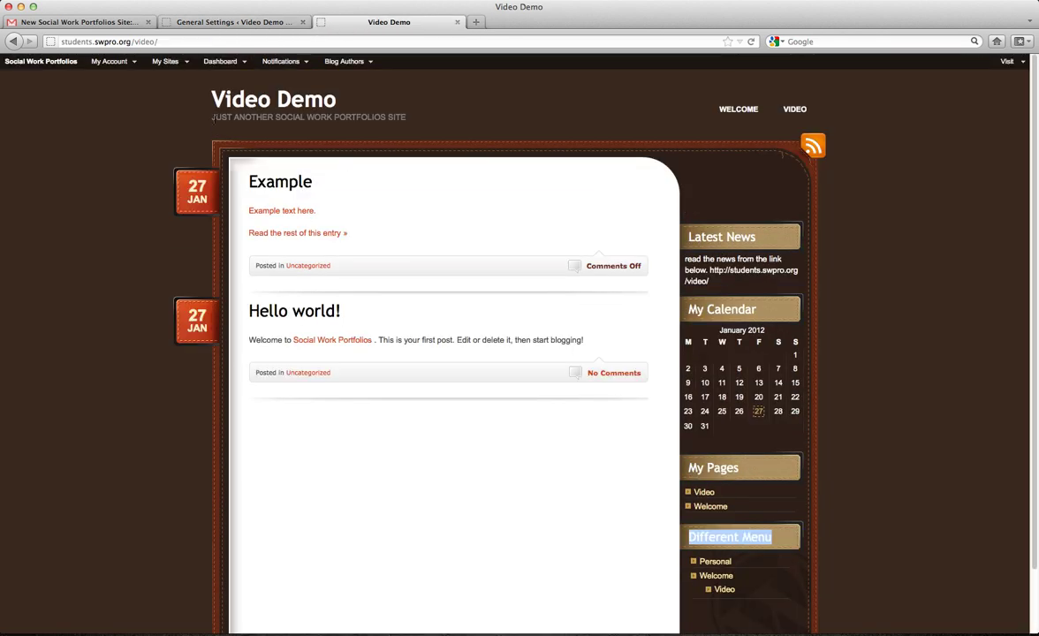
{"action": "left_click", "coordinate": [263, 24]}
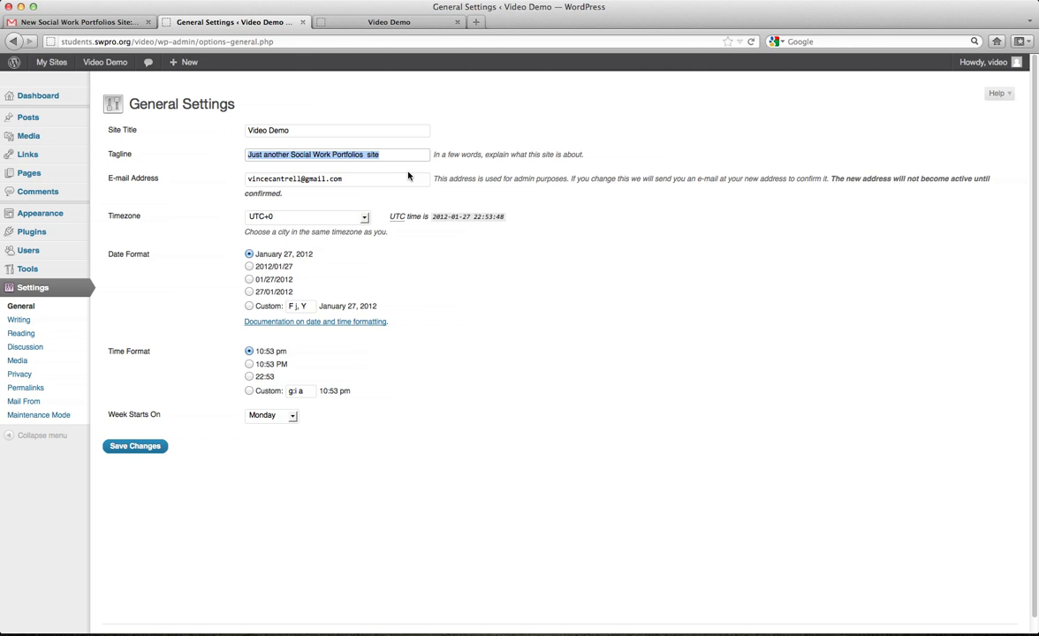
{"action": "type", "text": "A video demonstration"}
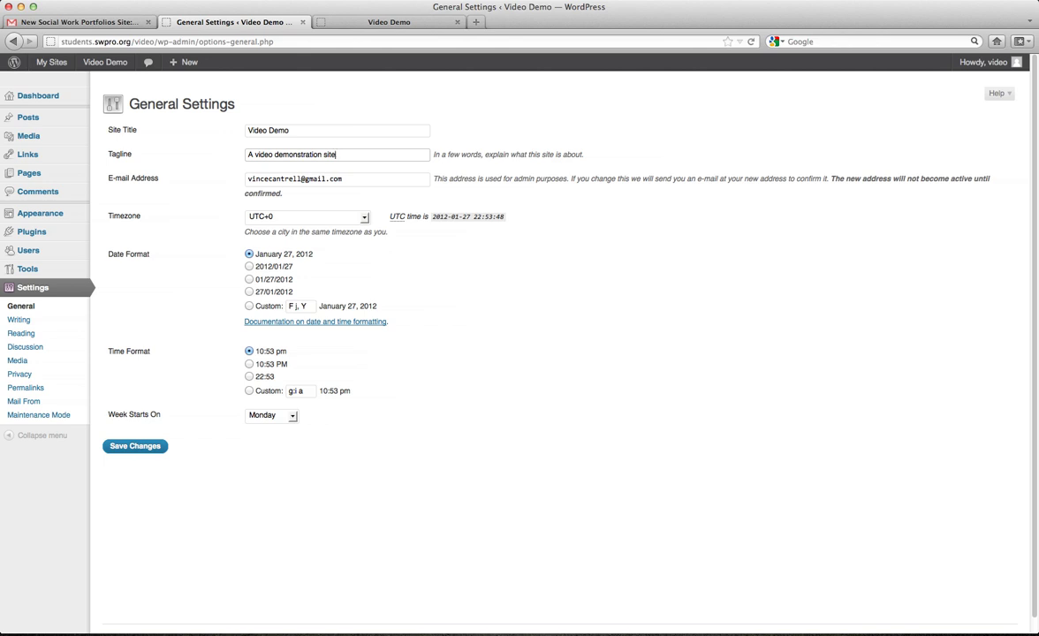
{"action": "key", "text": "Tab"}
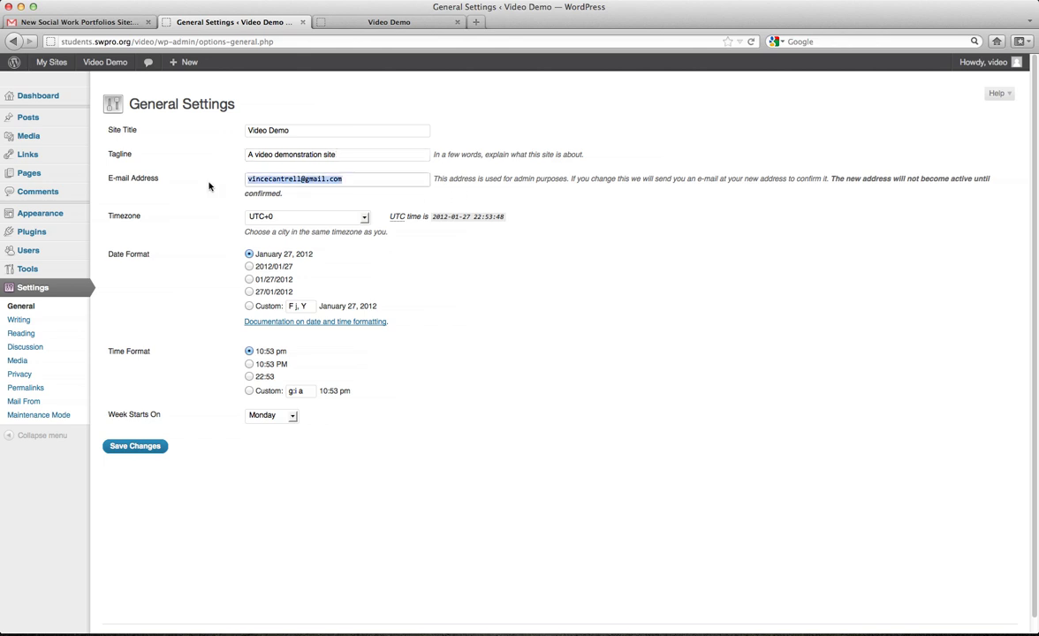
{"action": "key", "text": "BackSpace"}
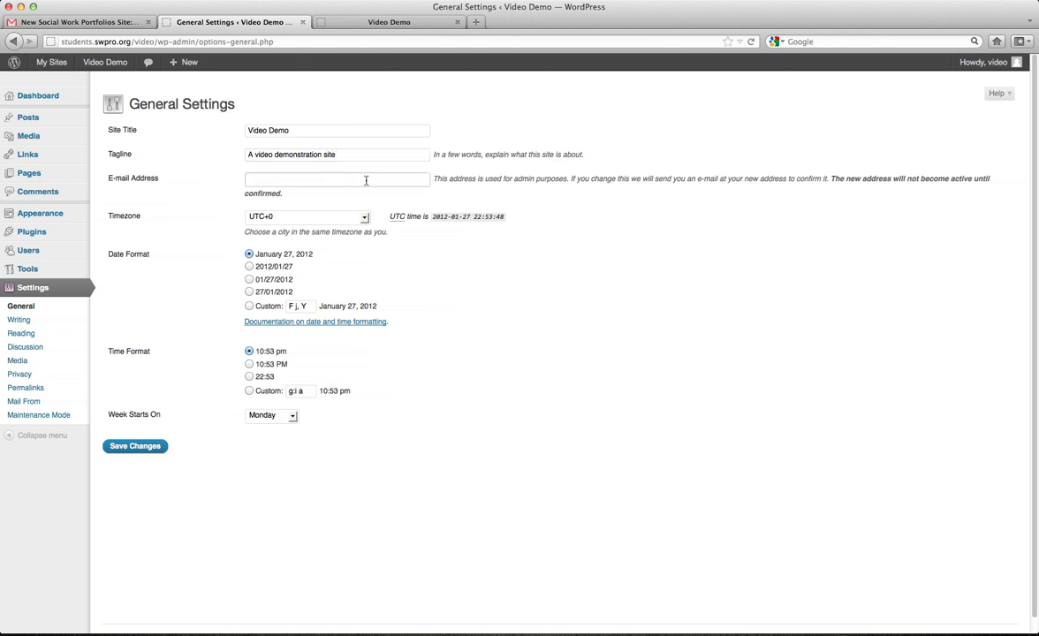
{"action": "type", "text": "test@test.com"}
{"action": "left_click", "coordinate": [138, 448]}
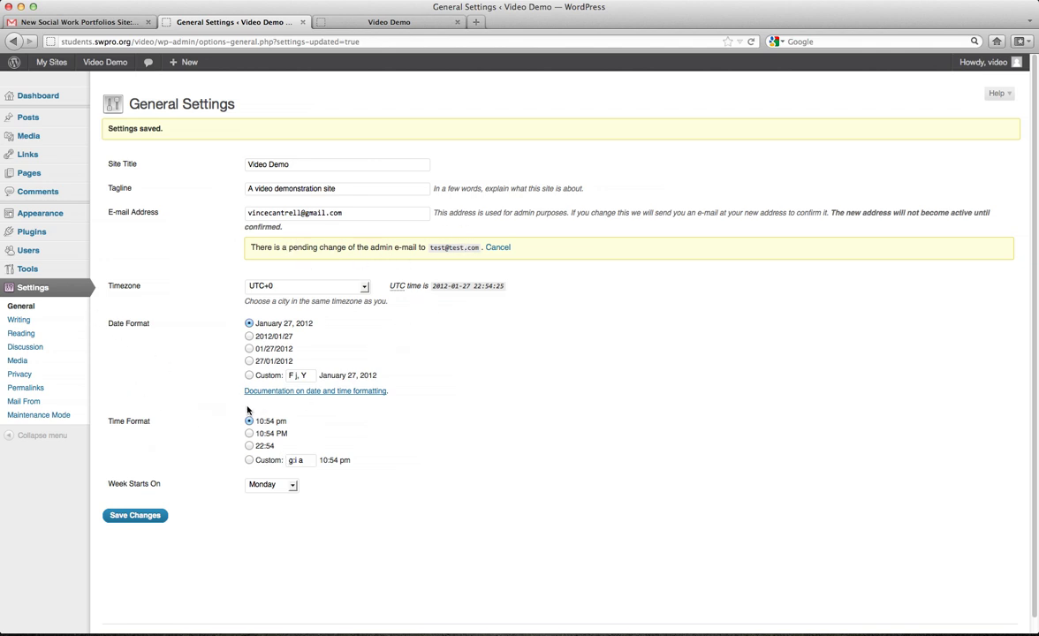
{"action": "left_click", "coordinate": [19, 321]}
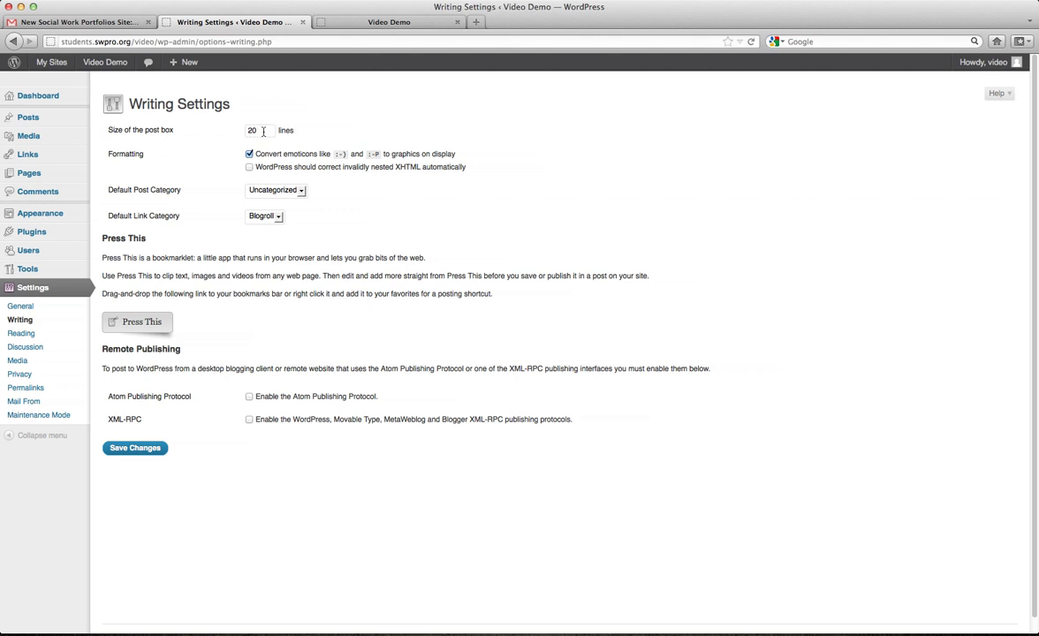
Make Personal the default post category, keep Blogroll for links, and save Writing Settings.
{"action": "left_click_drag", "start_coordinate": [263, 131], "coordinate": [242, 131]}
{"action": "left_click", "coordinate": [298, 193]}
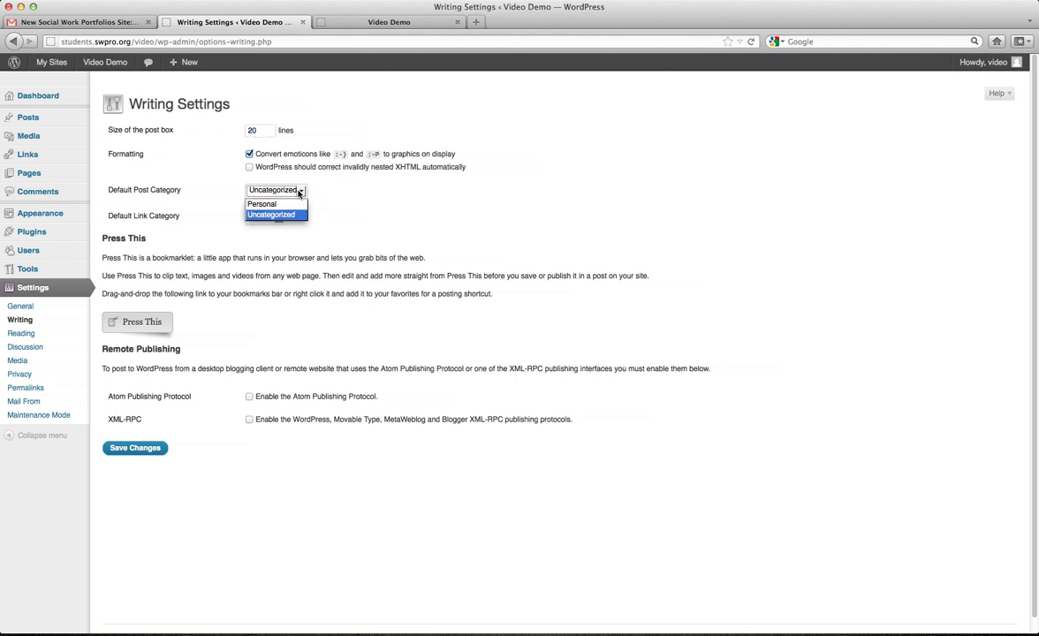
{"action": "left_click", "coordinate": [270, 204]}
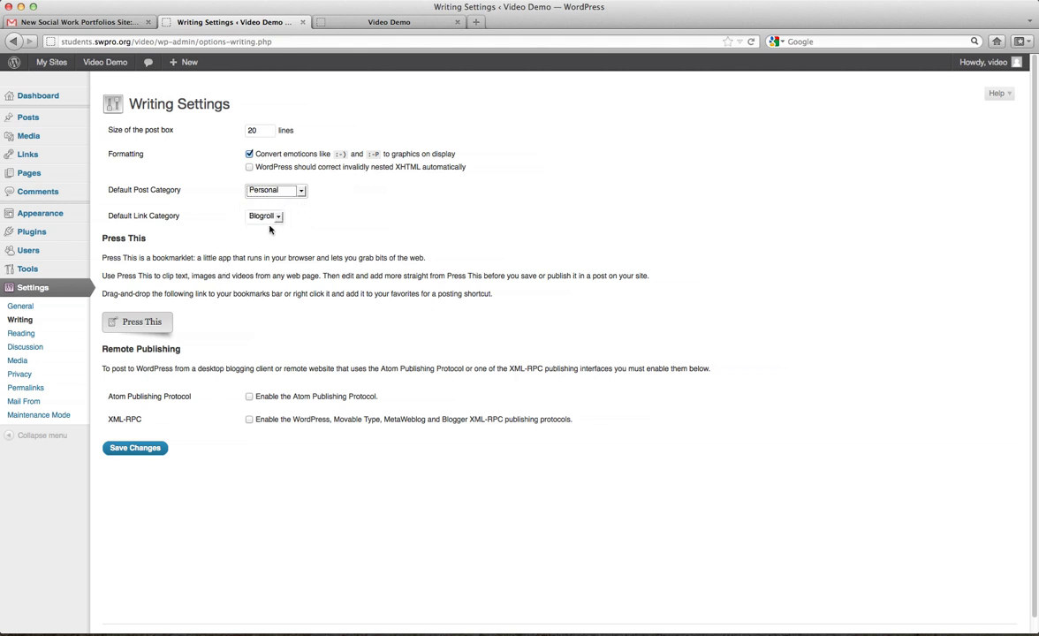
{"action": "left_click", "coordinate": [279, 217]}
{"action": "left_click", "coordinate": [357, 214]}
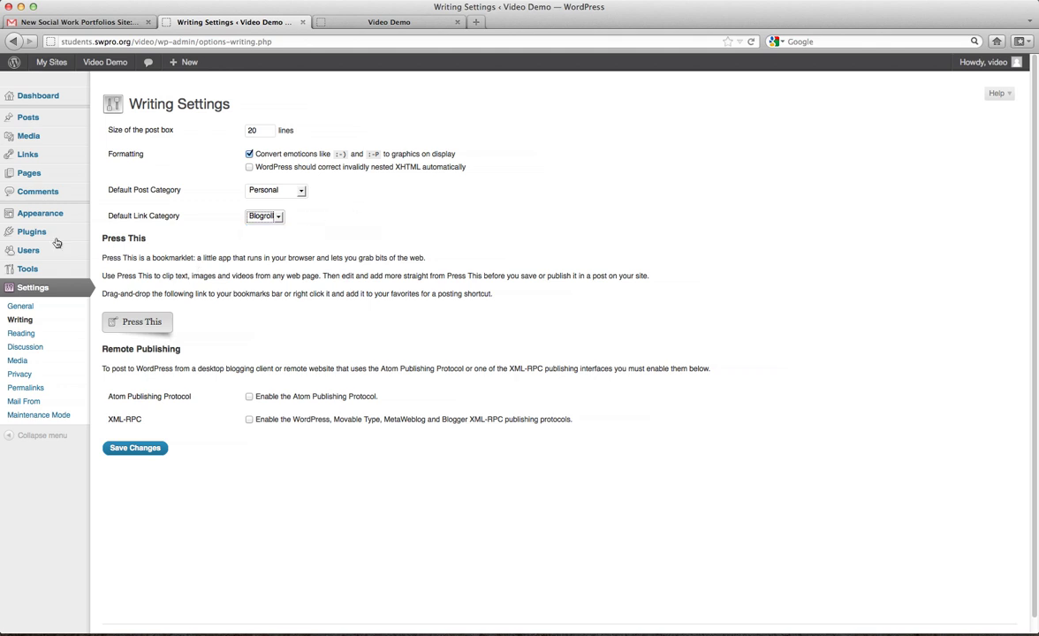
{"action": "left_click", "coordinate": [133, 448]}
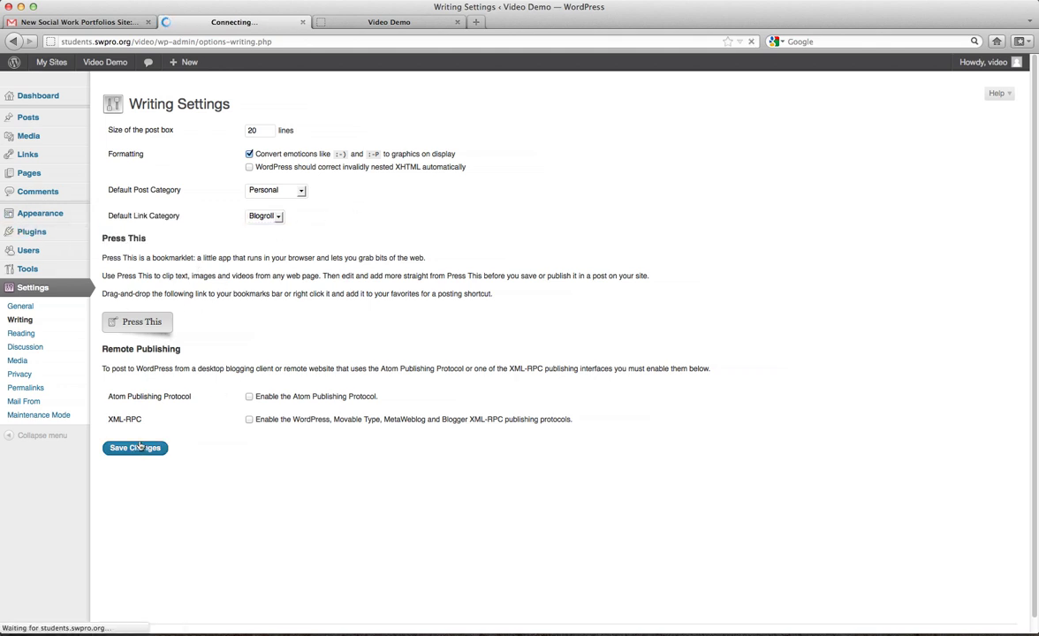
{"action": "left_click", "coordinate": [35, 334]}
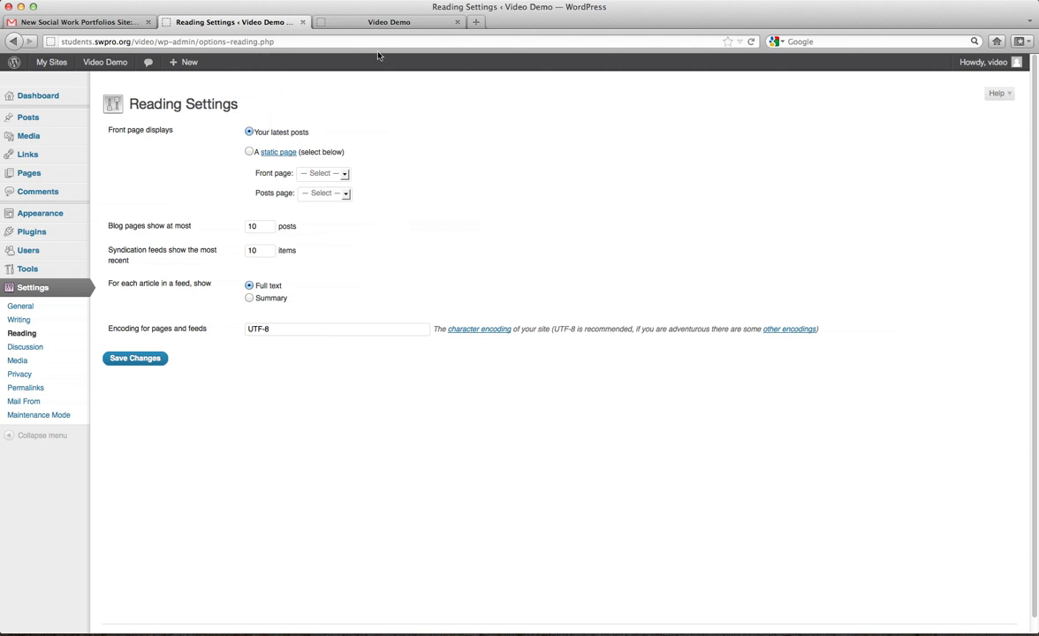
Make the front page a static page showing Welcome, leaving the posts page unset.
{"action": "left_click", "coordinate": [404, 22]}
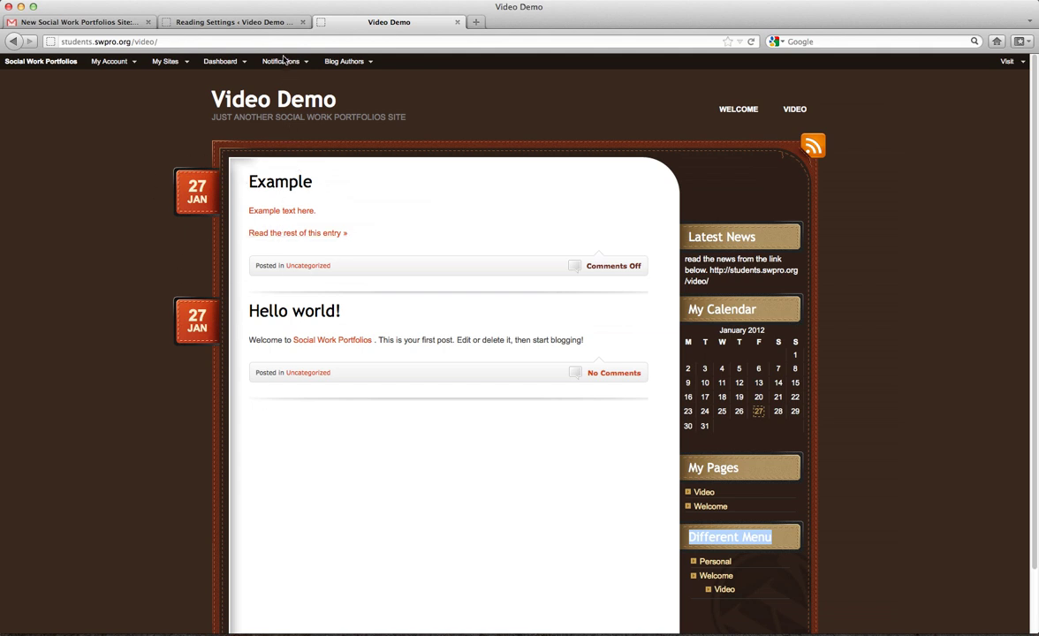
{"action": "left_click", "coordinate": [232, 22]}
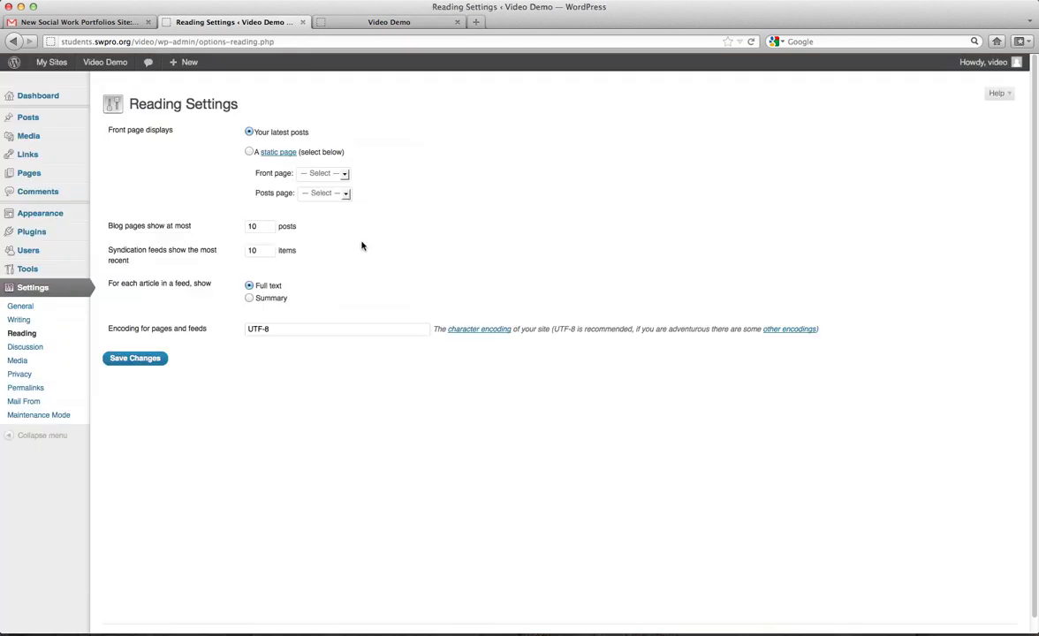
{"action": "left_click", "coordinate": [249, 152]}
{"action": "left_click", "coordinate": [326, 174]}
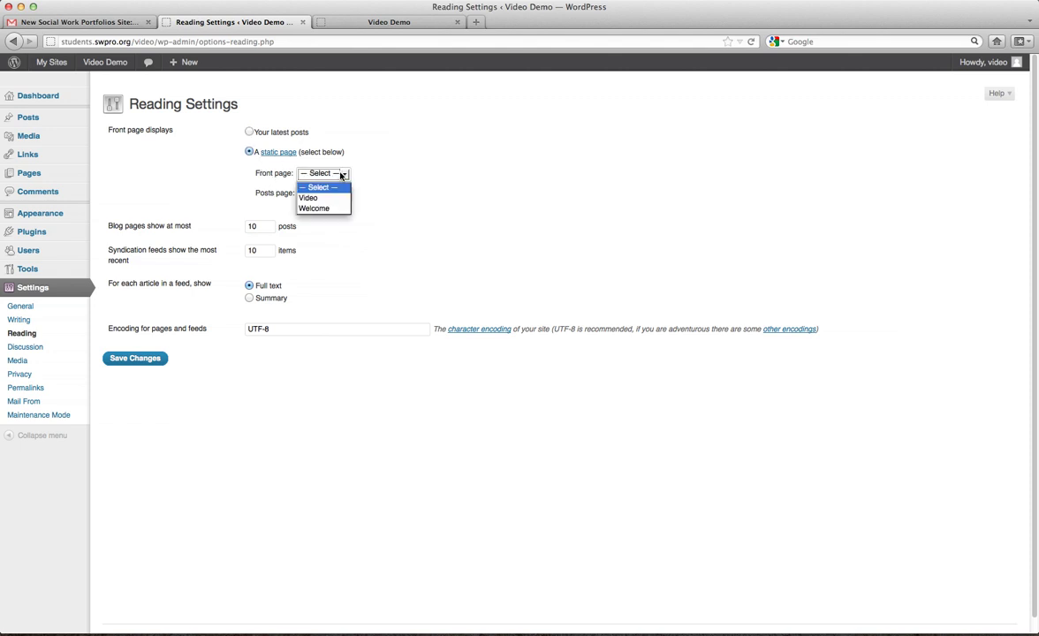
{"action": "left_click", "coordinate": [323, 209]}
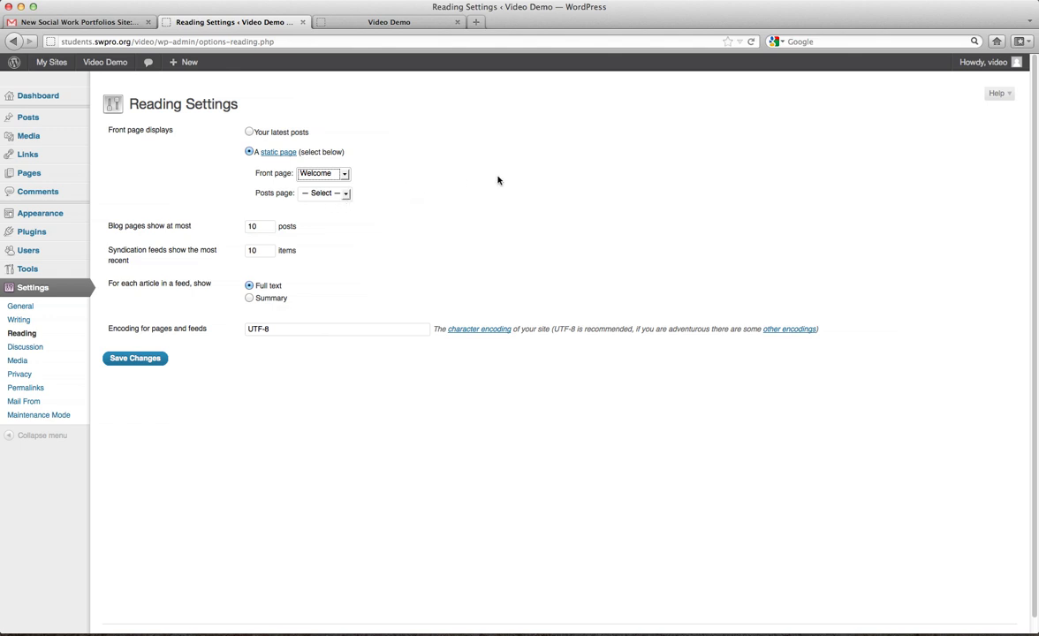
{"action": "mouse_move", "coordinate": [40, 176]}
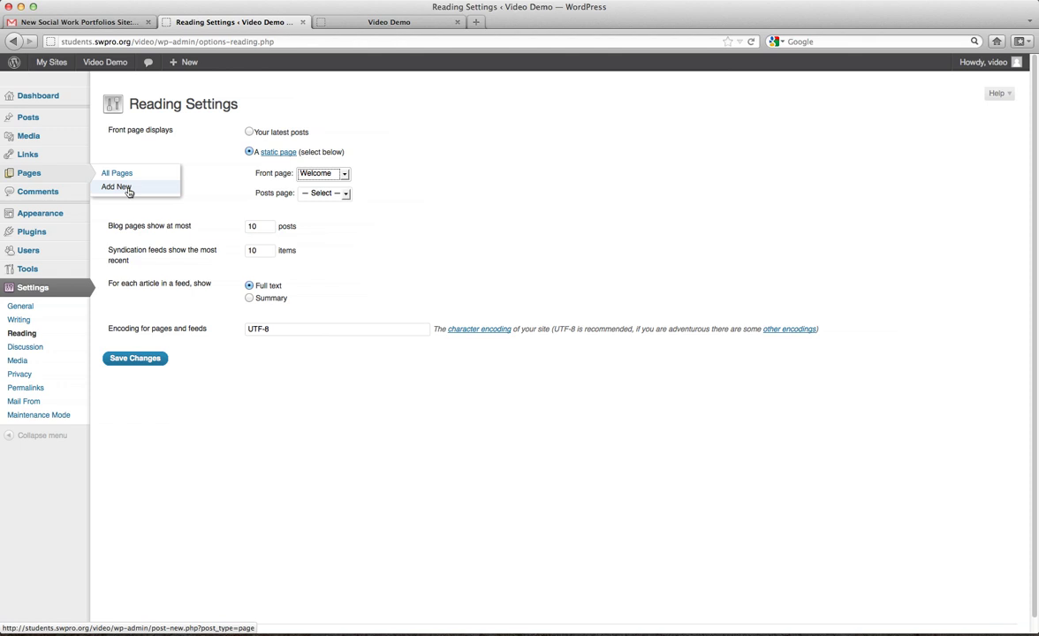
{"action": "left_click", "coordinate": [324, 194]}
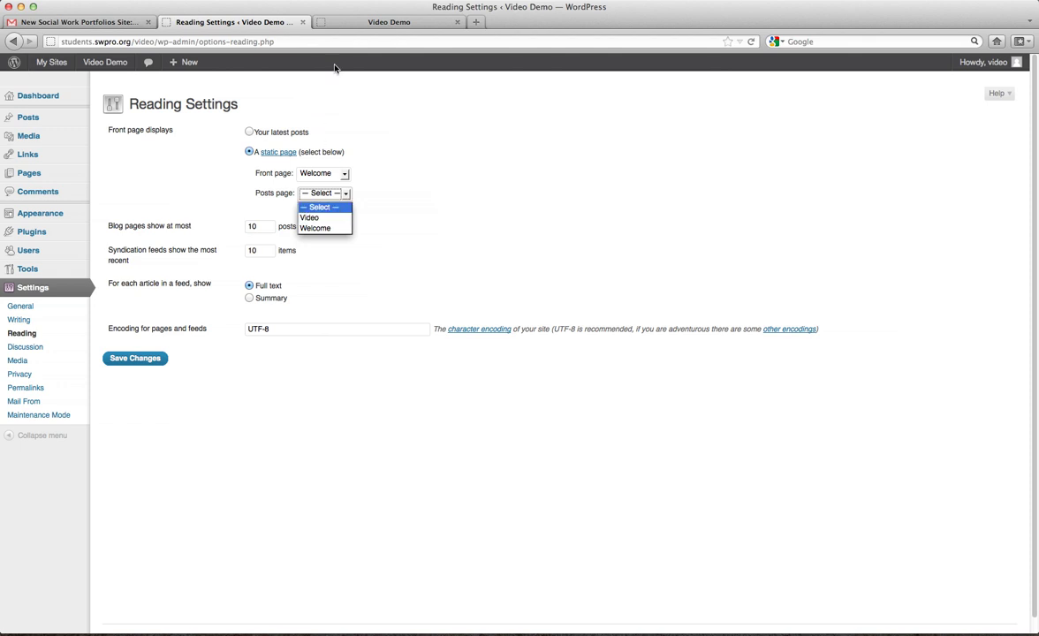
{"action": "left_click", "coordinate": [370, 28]}
Limit blog pages to at most 15 posts and save Reading Settings.
{"action": "left_click", "coordinate": [416, 27]}
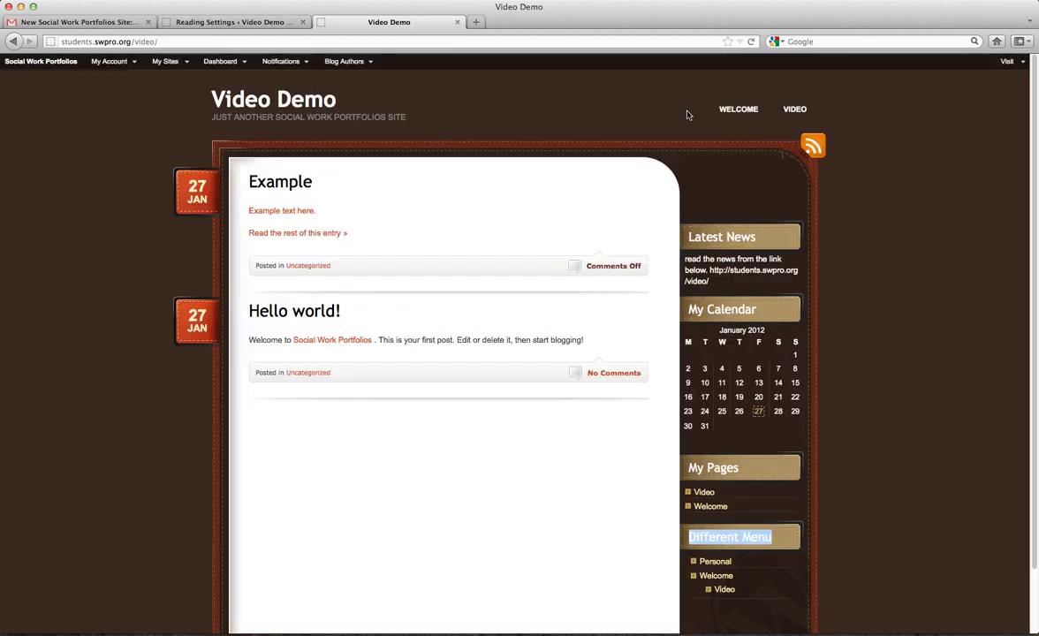
{"action": "left_click", "coordinate": [192, 23]}
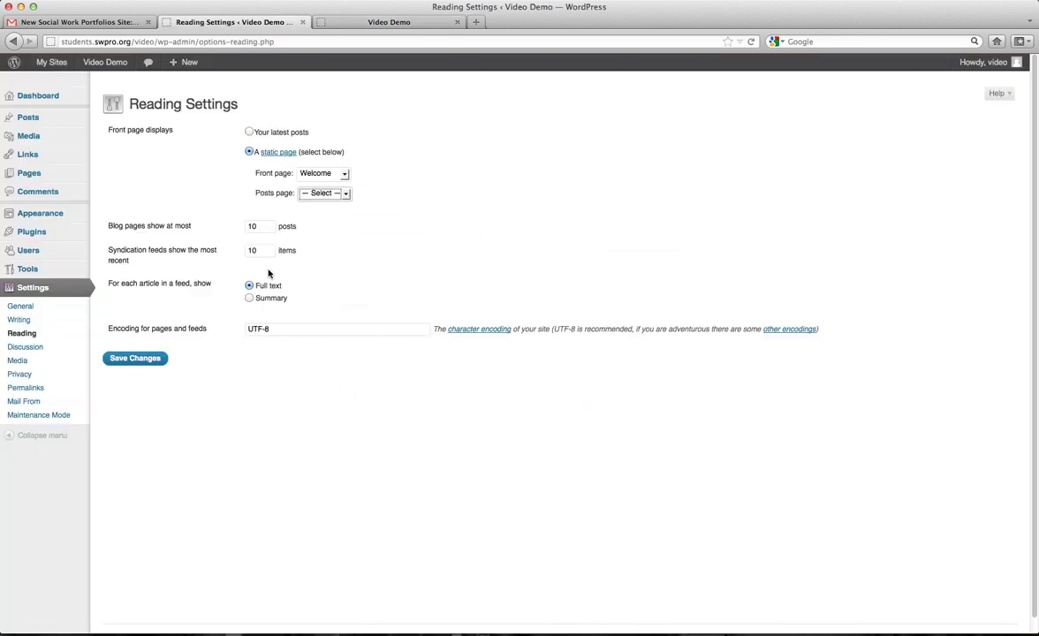
{"action": "left_click", "coordinate": [251, 227]}
{"action": "key", "text": "BackSpace"}
{"action": "type", "text": "5"}
{"action": "left_click", "coordinate": [144, 359]}
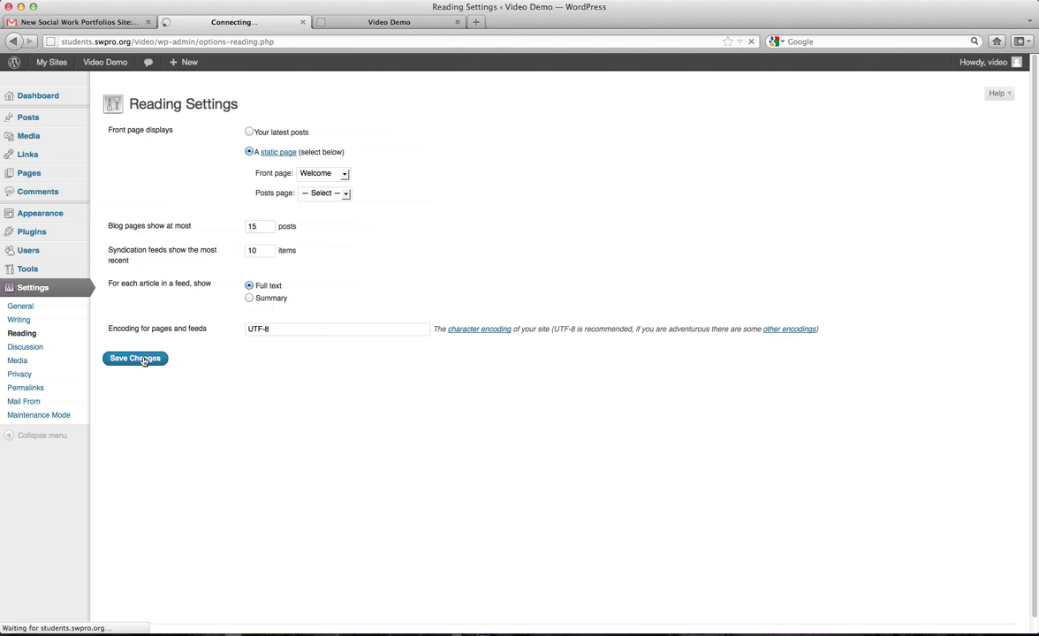
{"action": "left_click", "coordinate": [364, 29]}
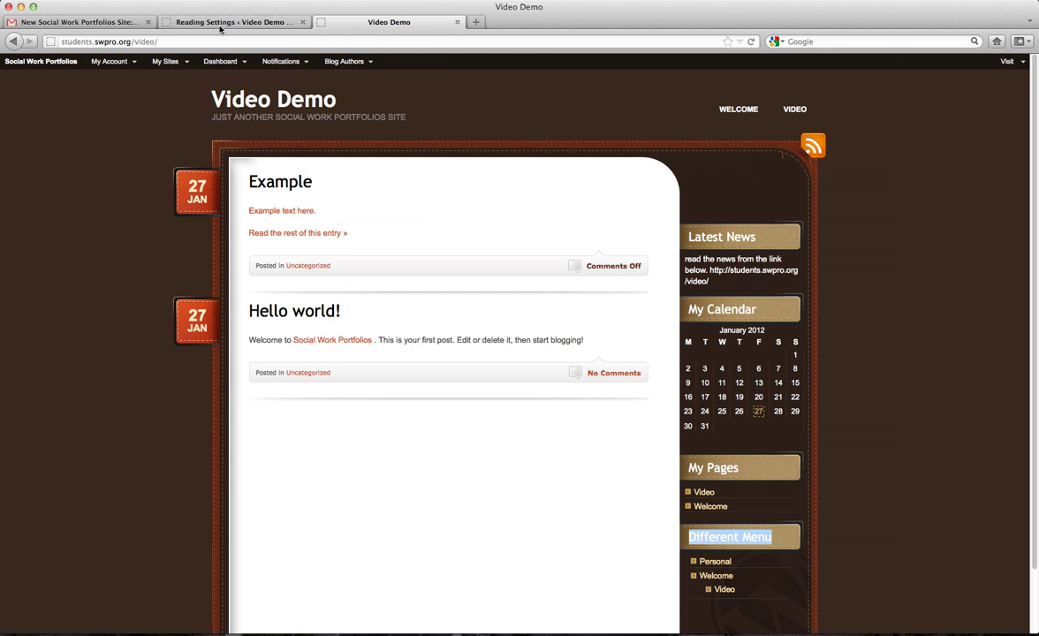
Reload the live site to confirm Welcome is the front page, then go to Discussion Settings.
{"action": "left_click", "coordinate": [221, 23]}
{"action": "left_click", "coordinate": [349, 23]}
{"action": "left_click", "coordinate": [228, 100]}
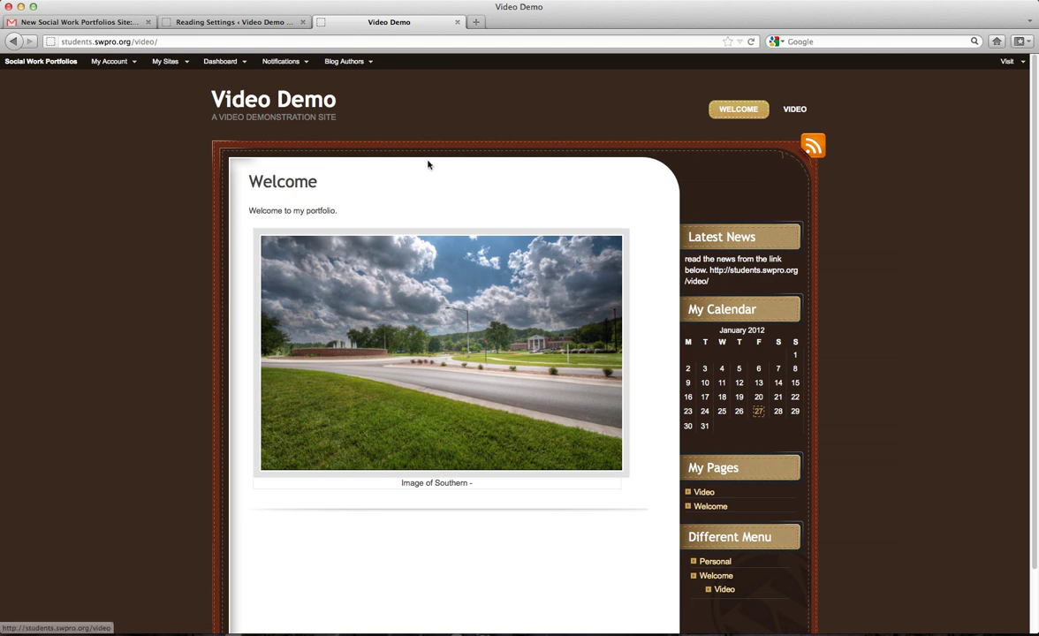
{"action": "scroll", "coordinate": [427, 162], "scroll_direction": "down", "scroll_amount": 2}
{"action": "scroll", "coordinate": [426, 163], "scroll_direction": "up", "scroll_amount": 2}
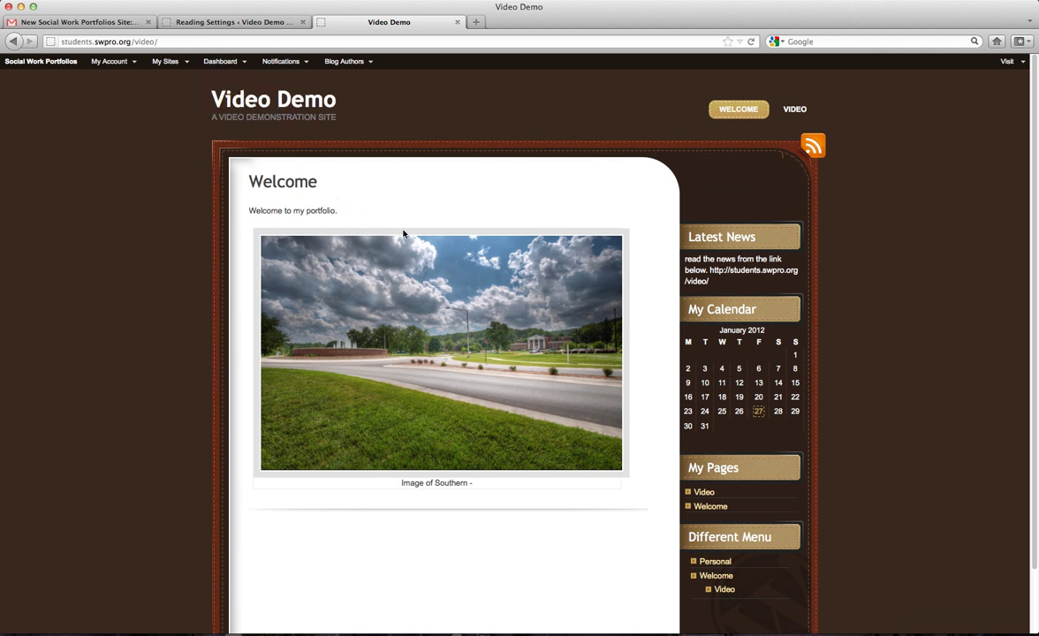
{"action": "left_click", "coordinate": [215, 23]}
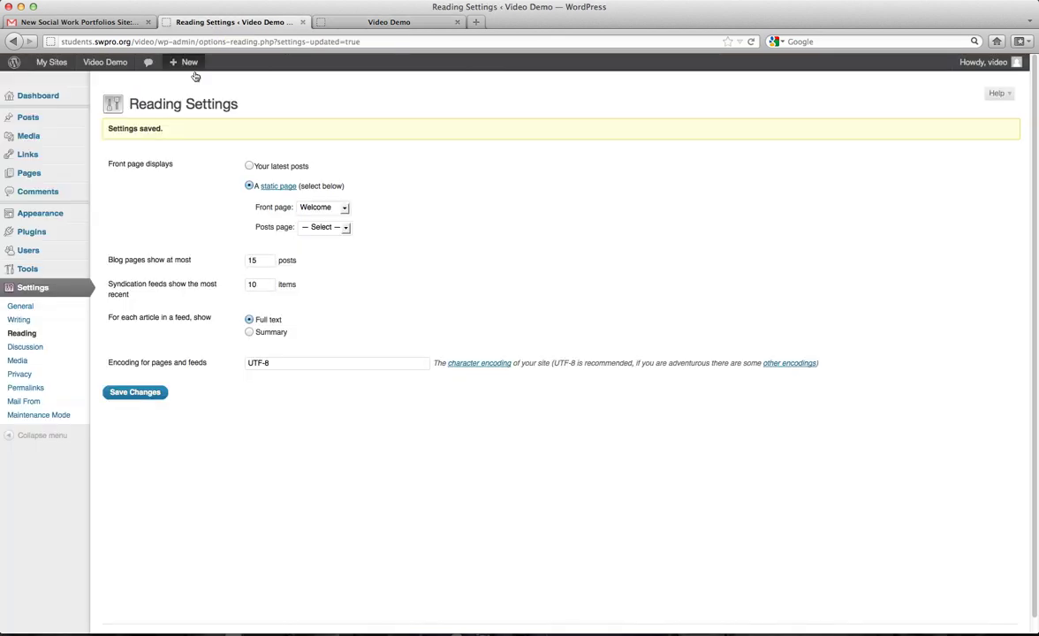
{"action": "left_click", "coordinate": [39, 347]}
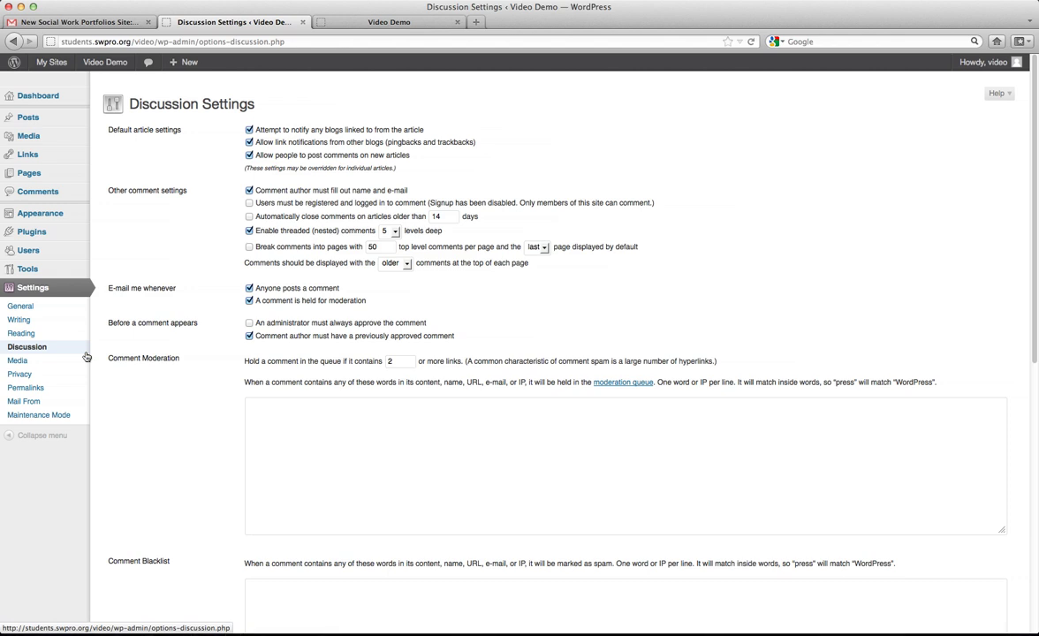
Set privacy to ask search engines not to index the site and save it.
{"action": "left_click", "coordinate": [27, 364]}
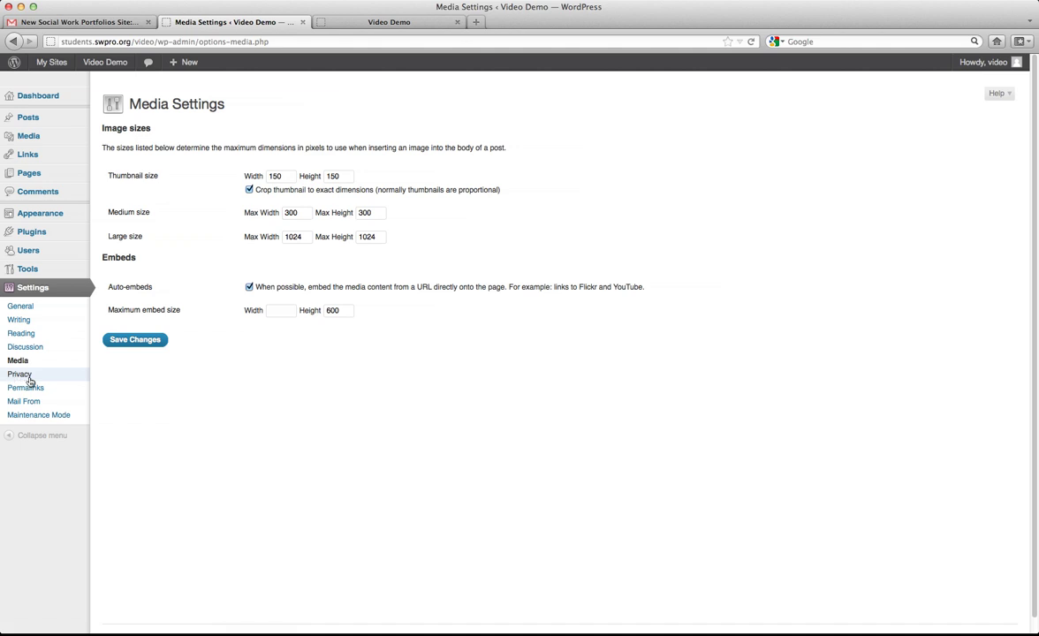
{"action": "left_click", "coordinate": [21, 374]}
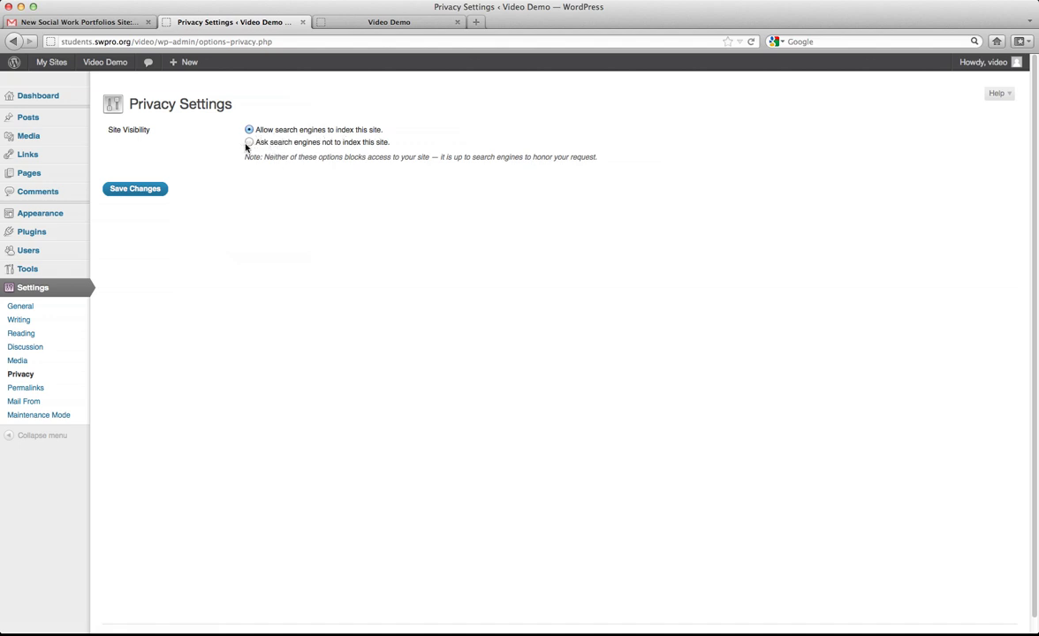
{"action": "left_click", "coordinate": [249, 144]}
{"action": "left_click", "coordinate": [135, 189]}
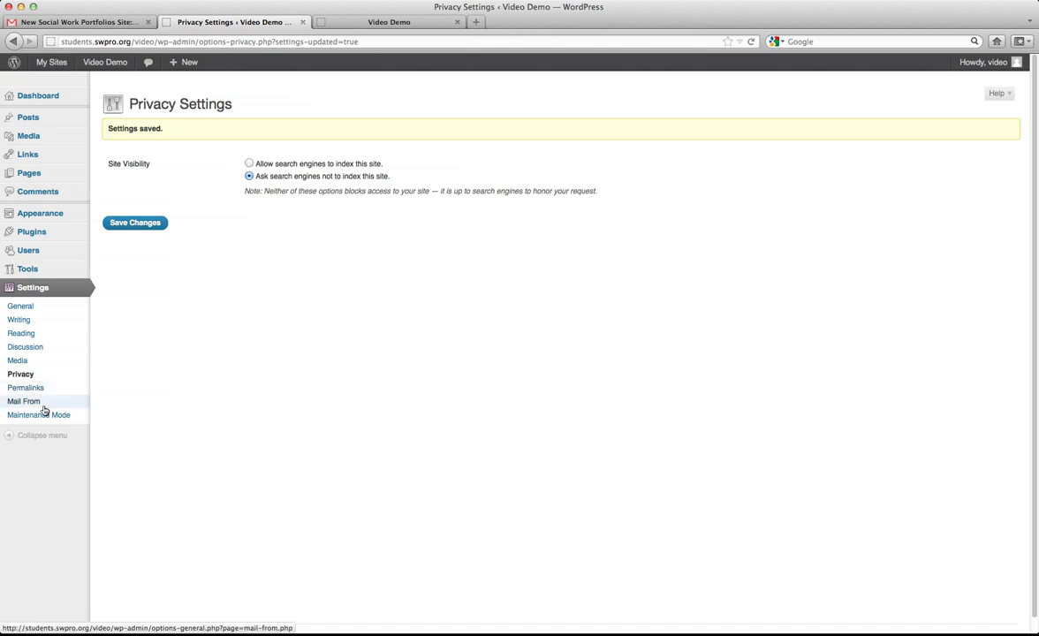
{"action": "left_click", "coordinate": [39, 417]}
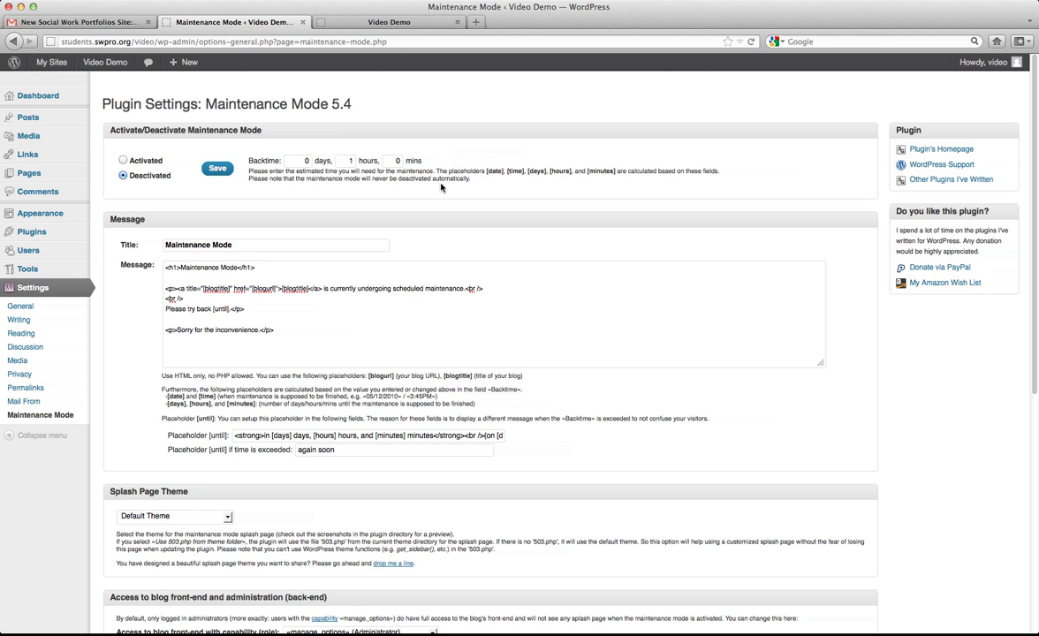
Turn maintenance mode on, set a new backtime with 2 hours, and save it.
{"action": "left_click", "coordinate": [122, 159]}
{"action": "type", "text": "5"}
{"action": "left_click_drag", "start_coordinate": [342, 161], "coordinate": [373, 161]}
{"action": "type", "text": "2"}
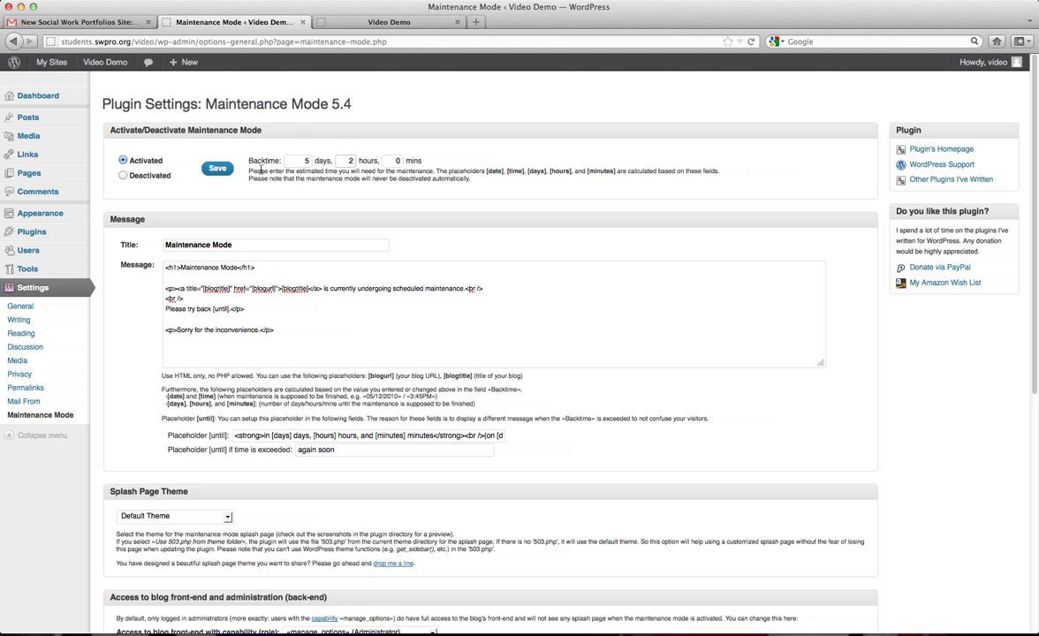
{"action": "left_click", "coordinate": [217, 169]}
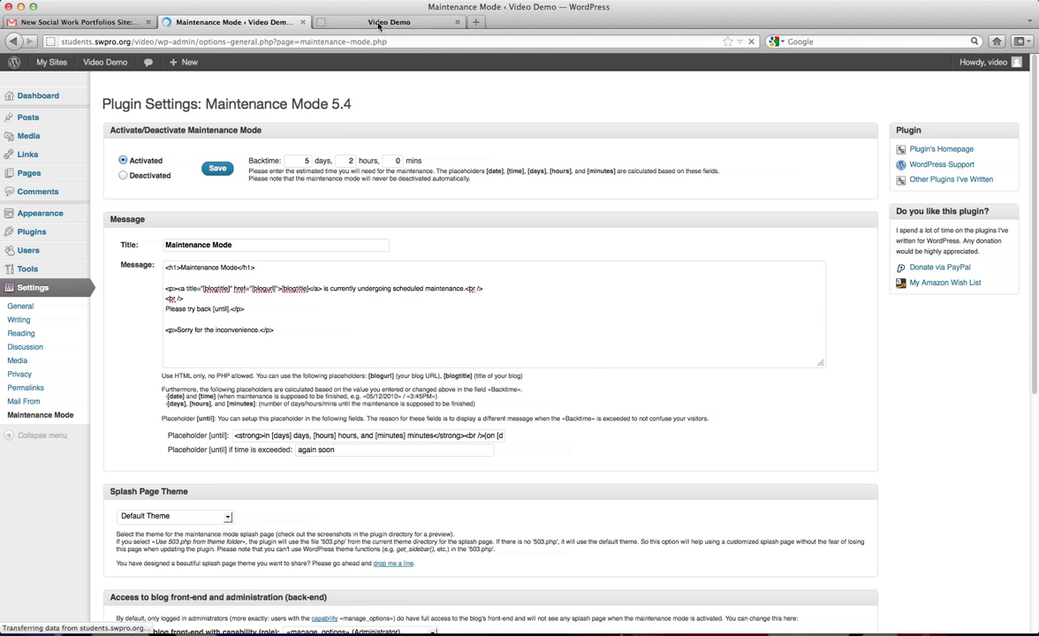
Log out and view the site's maintenance notice, countdown and February 2, 2012 return date.
{"action": "left_click", "coordinate": [388, 23]}
{"action": "mouse_move", "coordinate": [331, 86]}
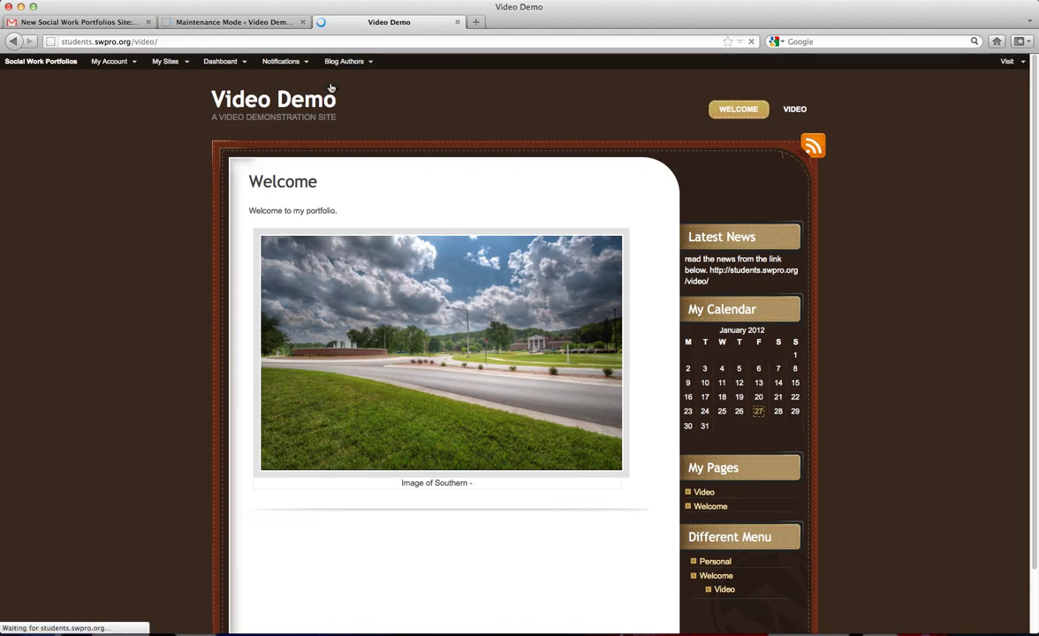
{"action": "mouse_move", "coordinate": [97, 61]}
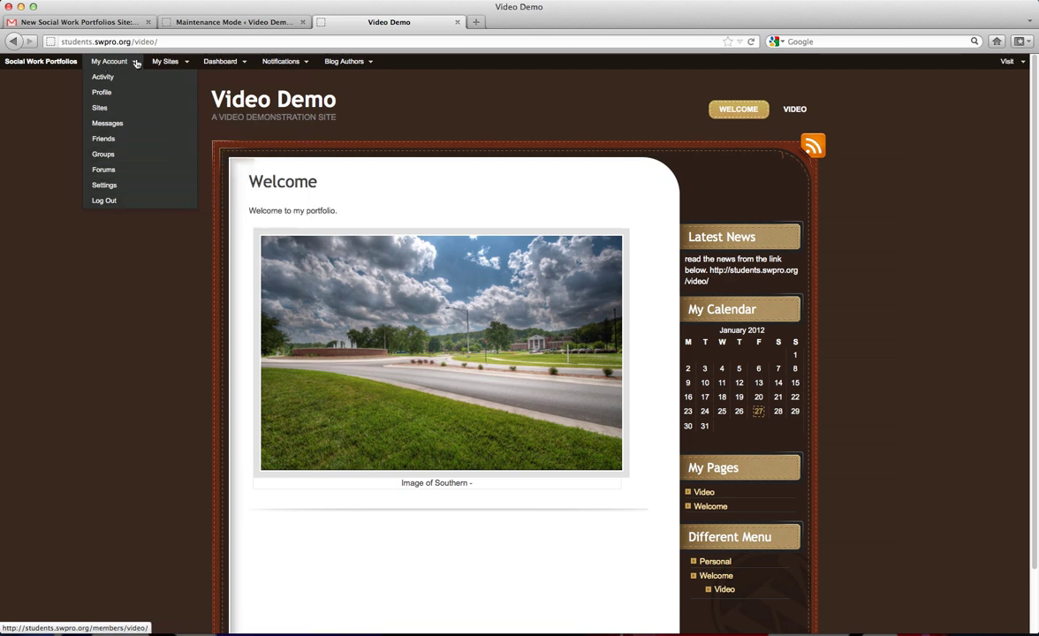
{"action": "left_click", "coordinate": [113, 202]}
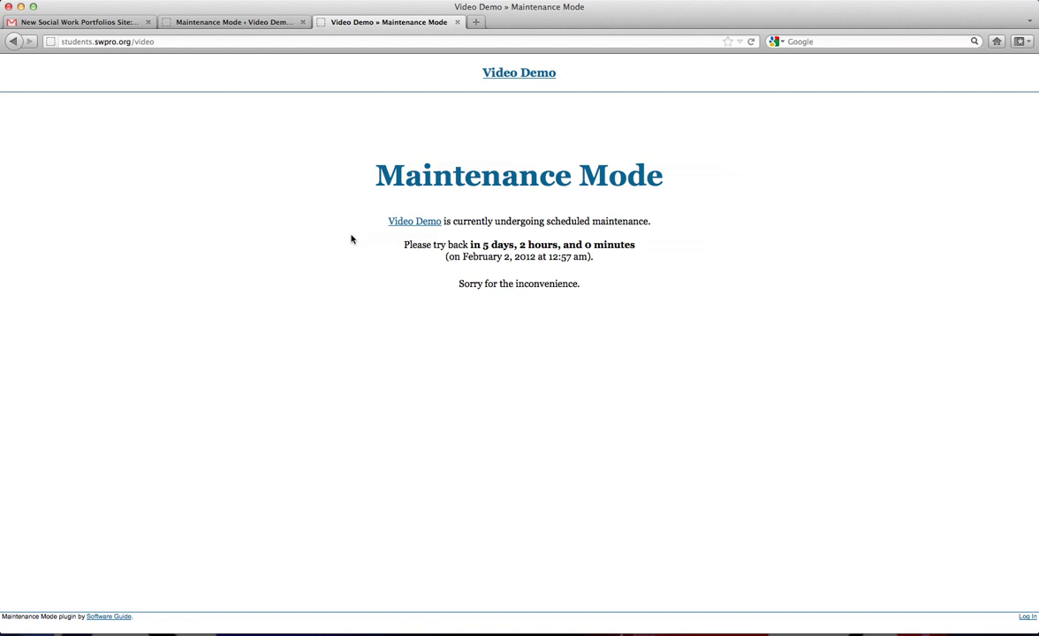
{"action": "left_click_drag", "start_coordinate": [471, 244], "coordinate": [653, 248]}
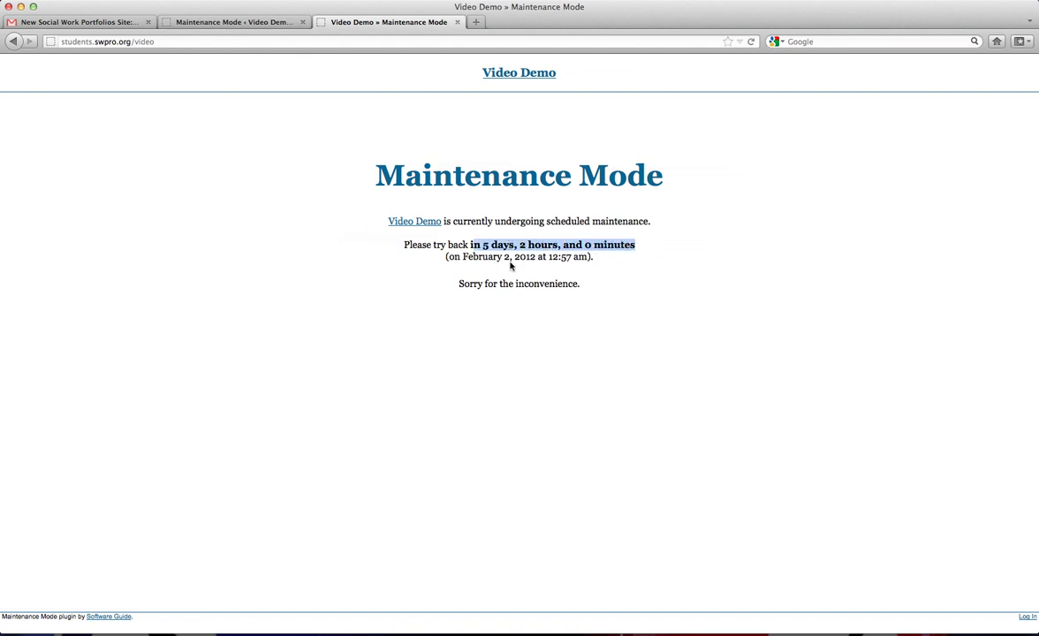
{"action": "left_click_drag", "start_coordinate": [462, 256], "coordinate": [657, 265]}
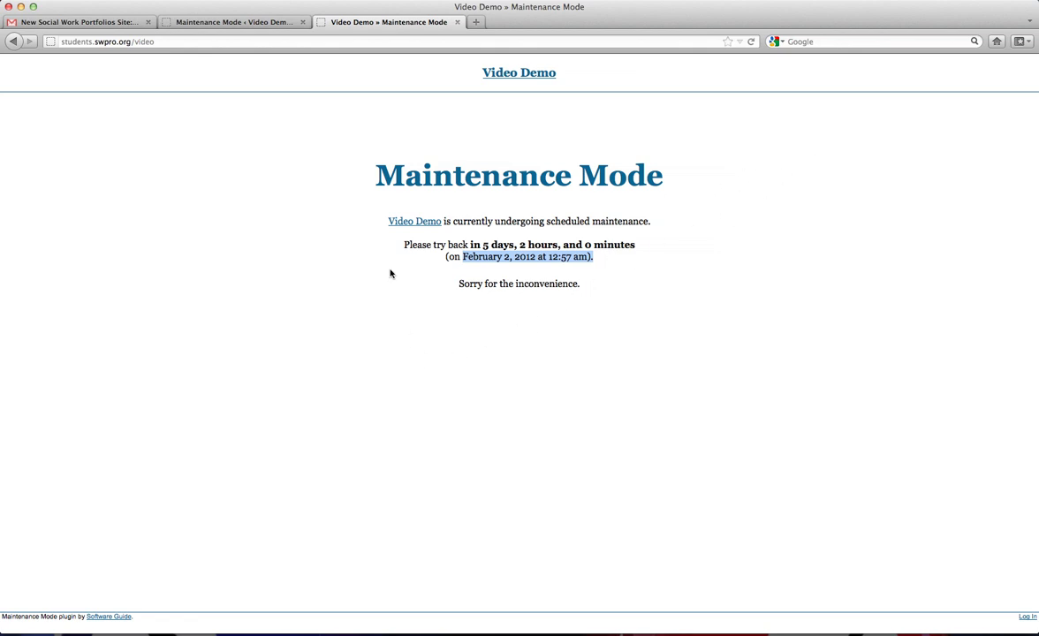
{"action": "left_click", "coordinate": [515, 74]}
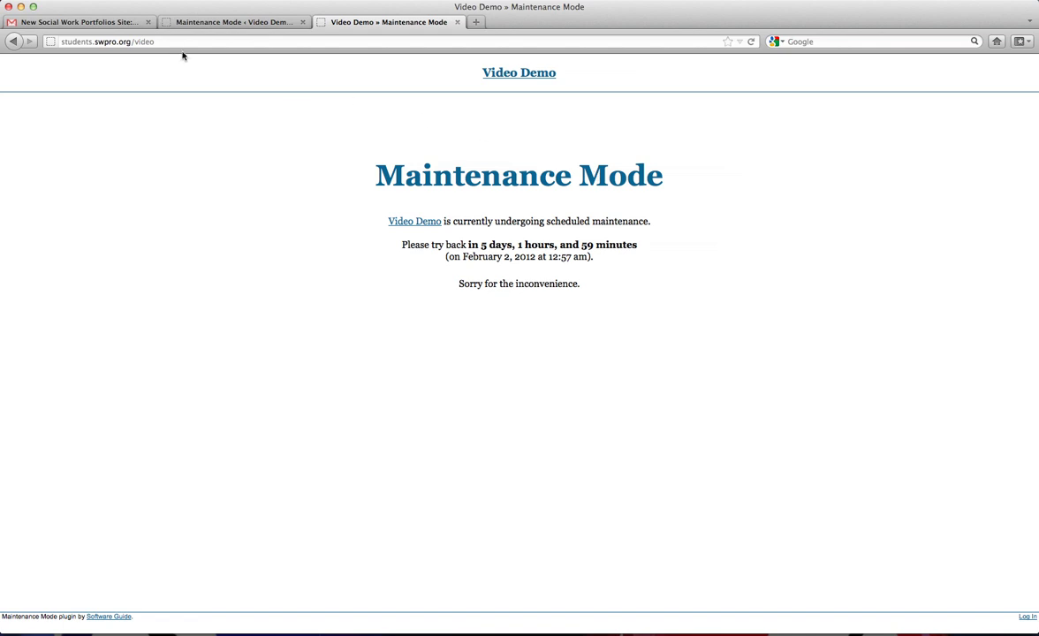
{"action": "left_click", "coordinate": [88, 26]}
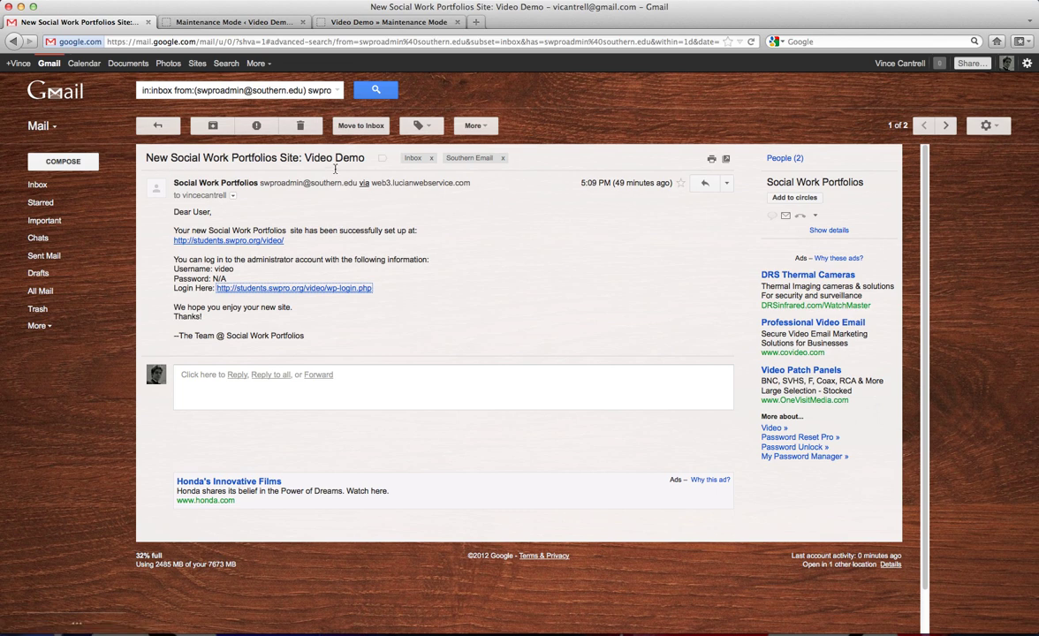
Open the site's login page from the email and enter the admin username.
{"action": "left_click", "coordinate": [271, 288]}
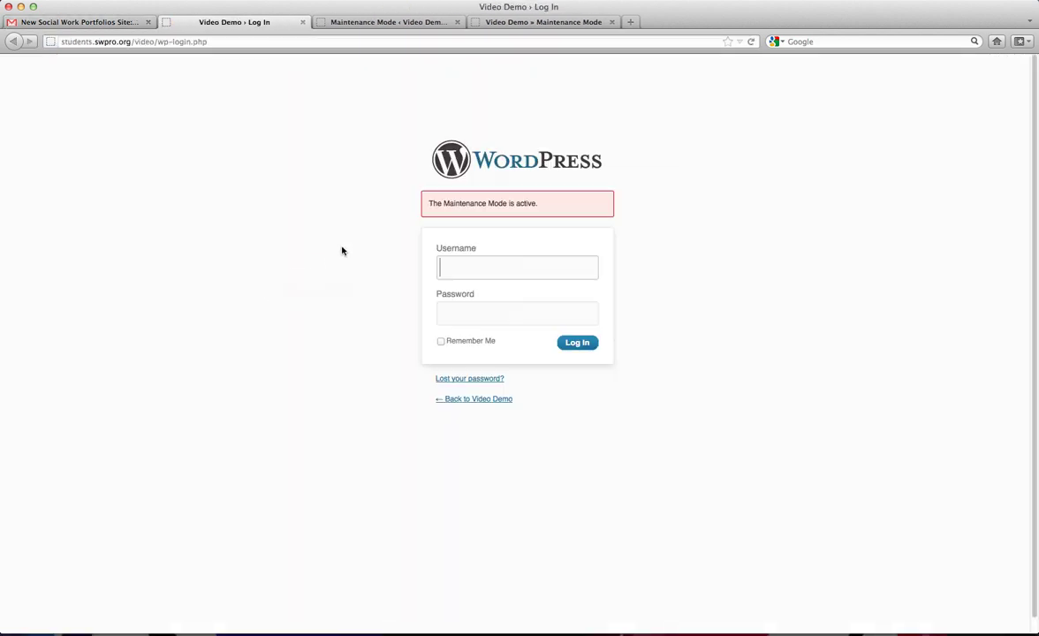
{"action": "type", "text": "video"}
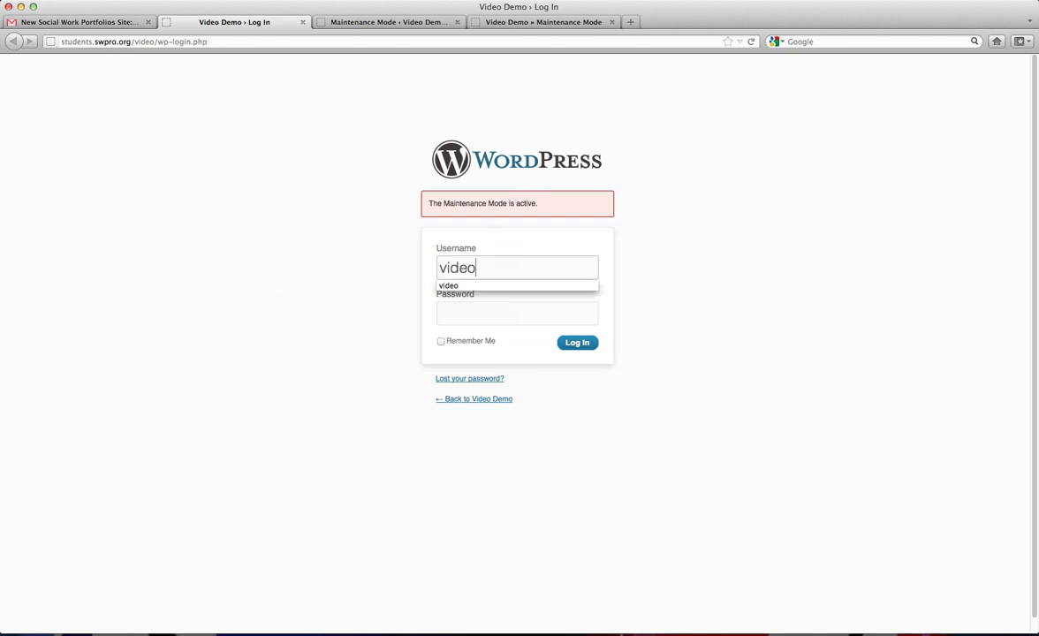
{"action": "key", "text": "Tab"}
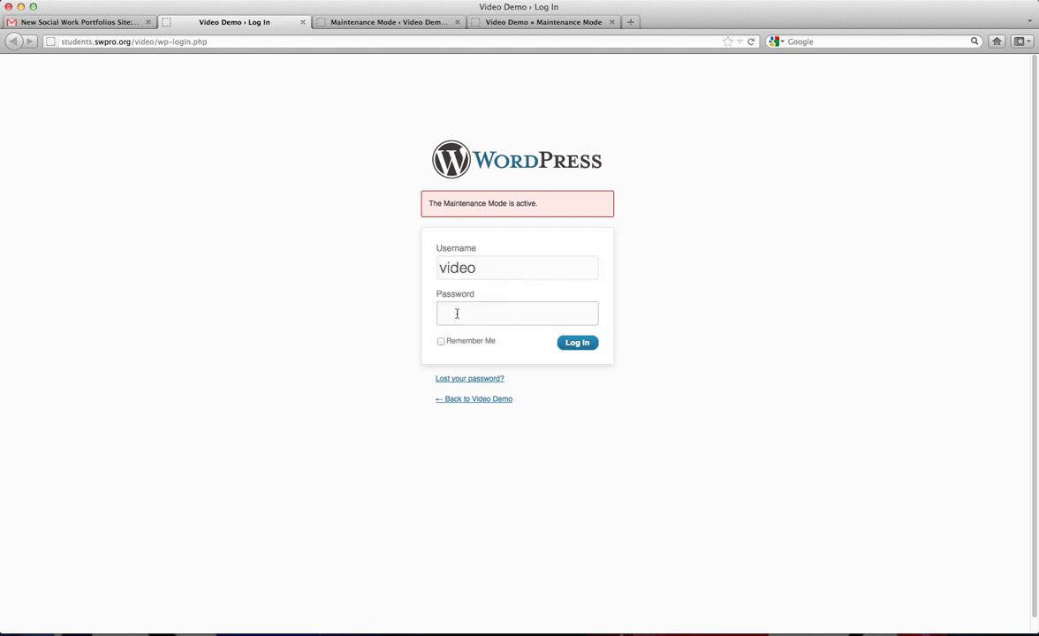
{"action": "right_click", "coordinate": [455, 319]}
{"action": "left_click", "coordinate": [412, 262]}
Copy the admin password from the credentials email in Gmail.
{"action": "left_click", "coordinate": [82, 23]}
{"action": "left_click", "coordinate": [143, 115]}
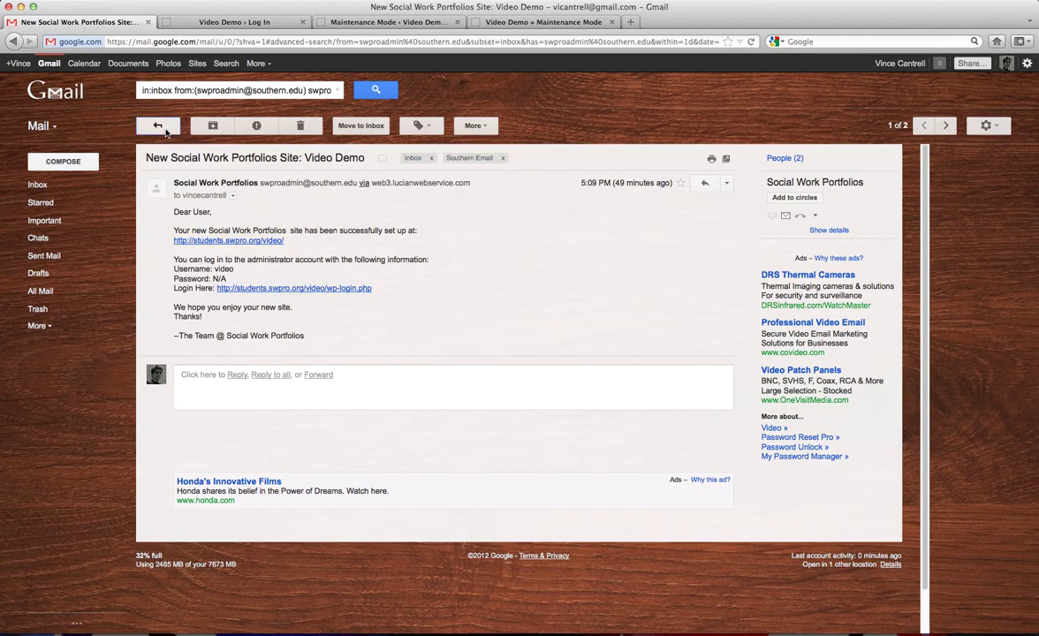
{"action": "left_click", "coordinate": [446, 181]}
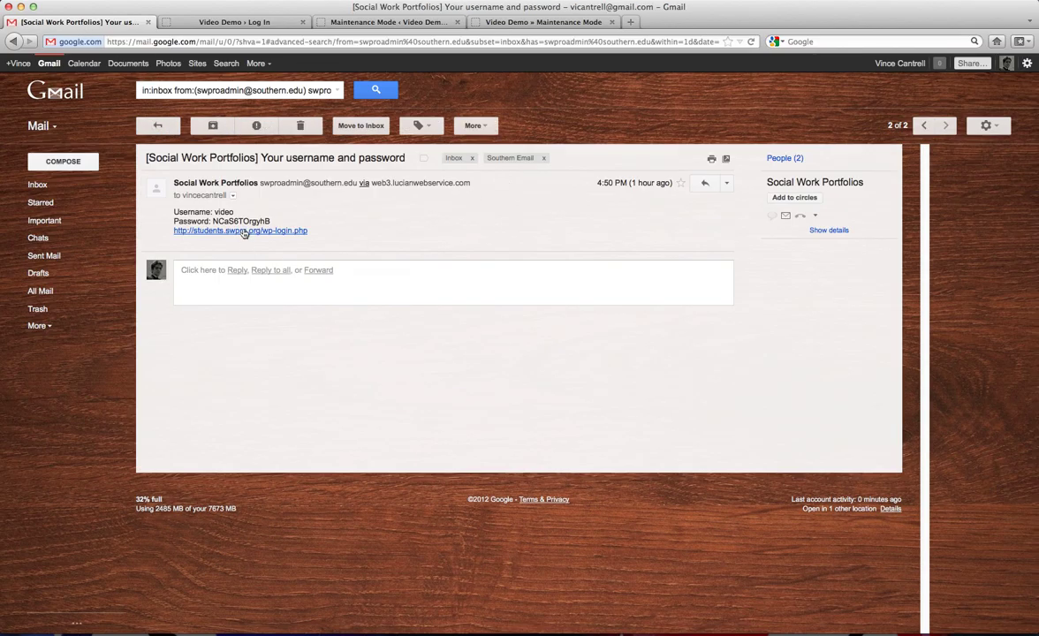
{"action": "left_click_drag", "start_coordinate": [270, 220], "coordinate": [221, 222]}
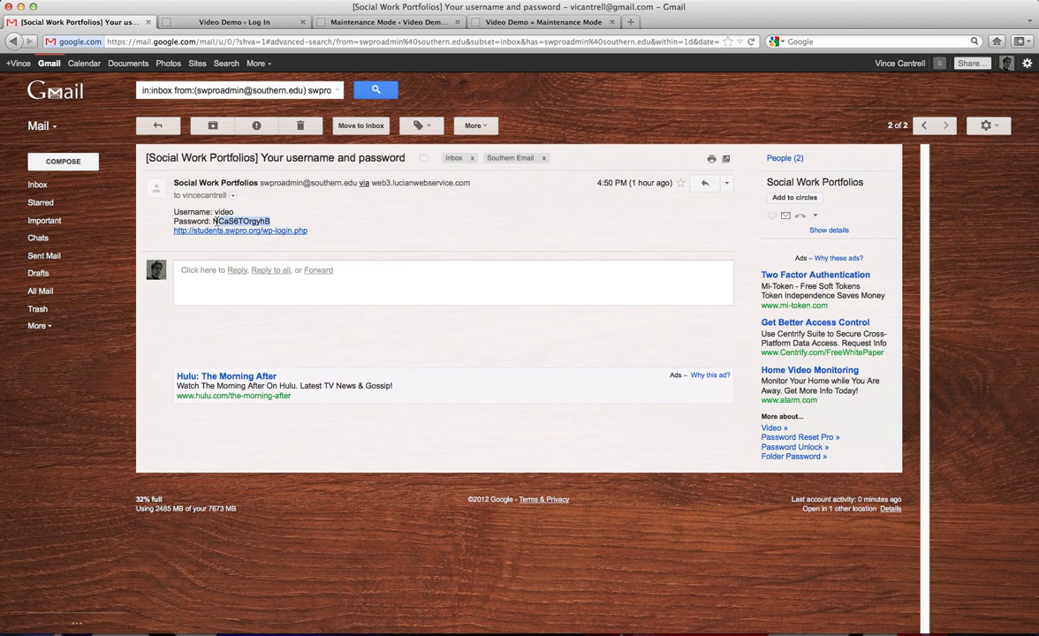
{"action": "right_click", "coordinate": [213, 220]}
{"action": "left_click", "coordinate": [228, 214]}
Paste the password into the login form and sign in to the Video Demo Dashboard.
{"action": "left_click", "coordinate": [229, 22]}
{"action": "right_click", "coordinate": [474, 312]}
{"action": "left_click", "coordinate": [517, 363]}
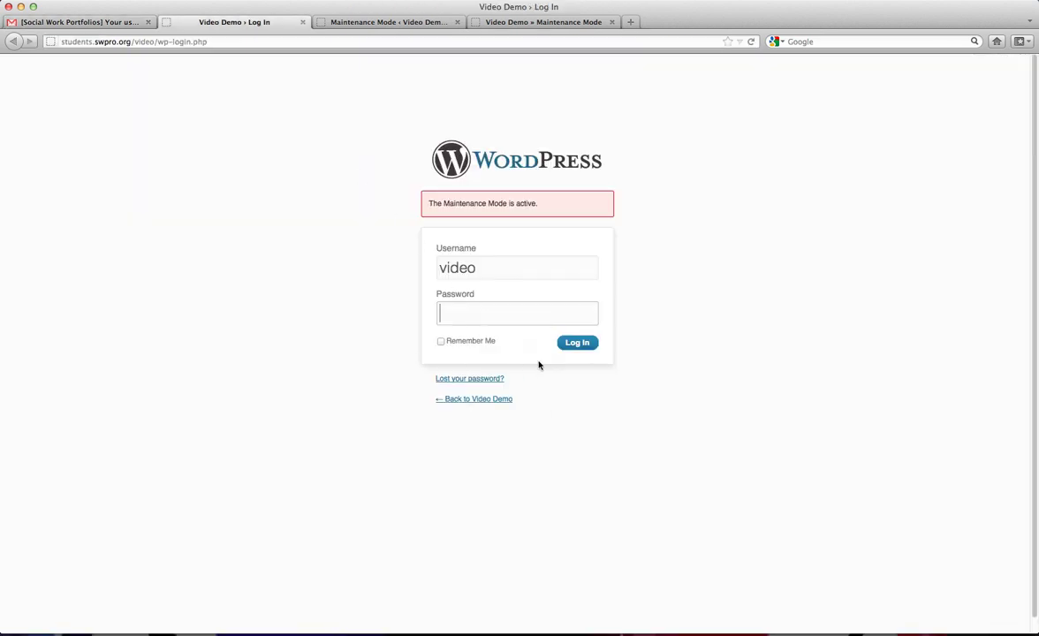
{"action": "left_click", "coordinate": [579, 344]}
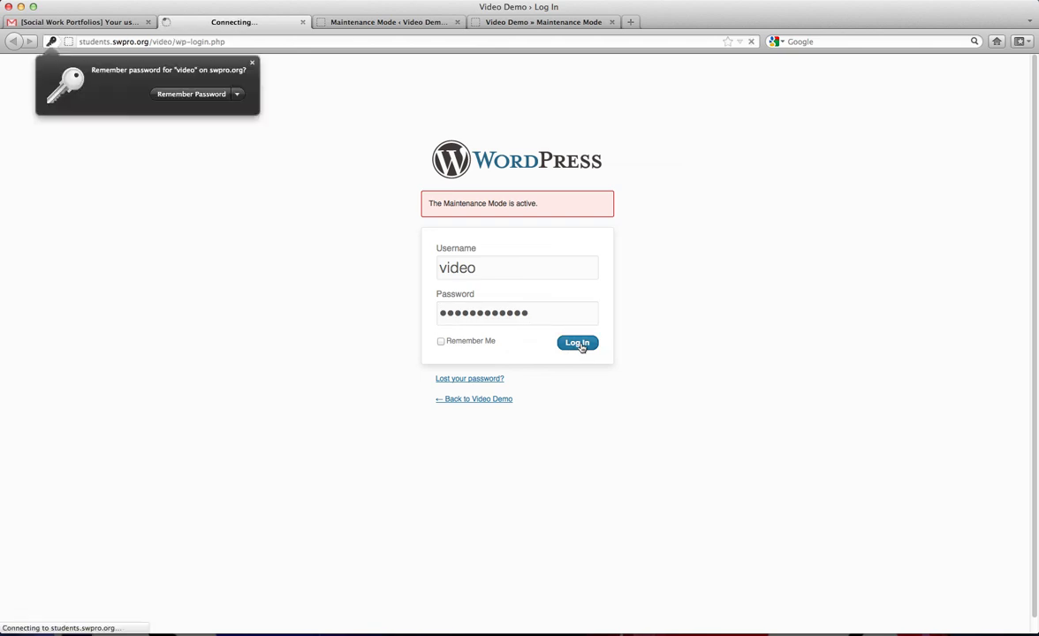
{"action": "left_click", "coordinate": [252, 64]}
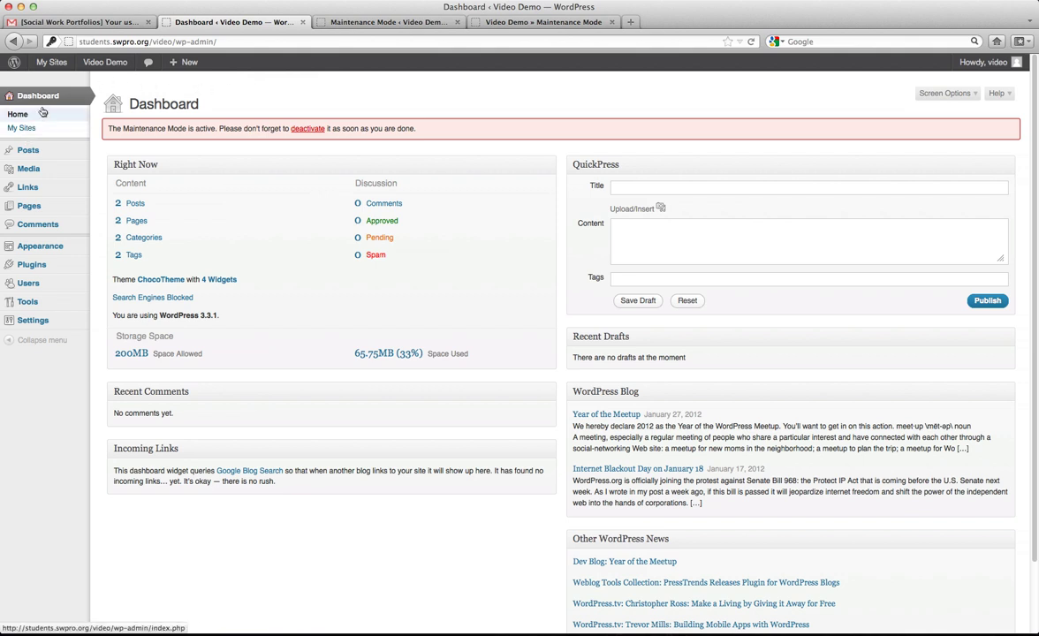
Open the video user's profile from the Users list and scroll to the password section.
{"action": "mouse_move", "coordinate": [48, 69]}
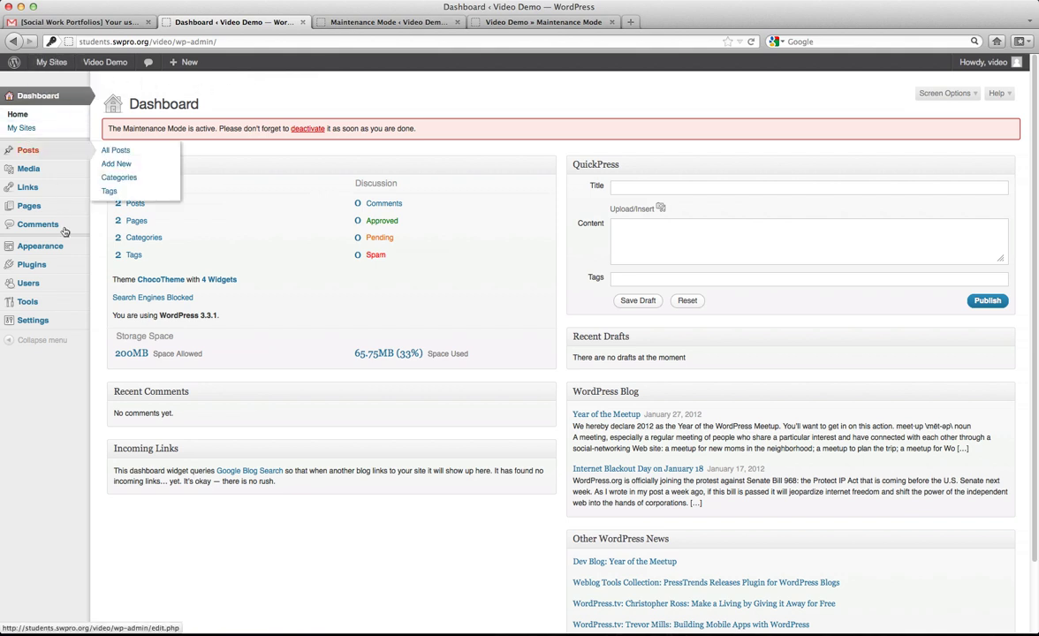
{"action": "left_click", "coordinate": [42, 287]}
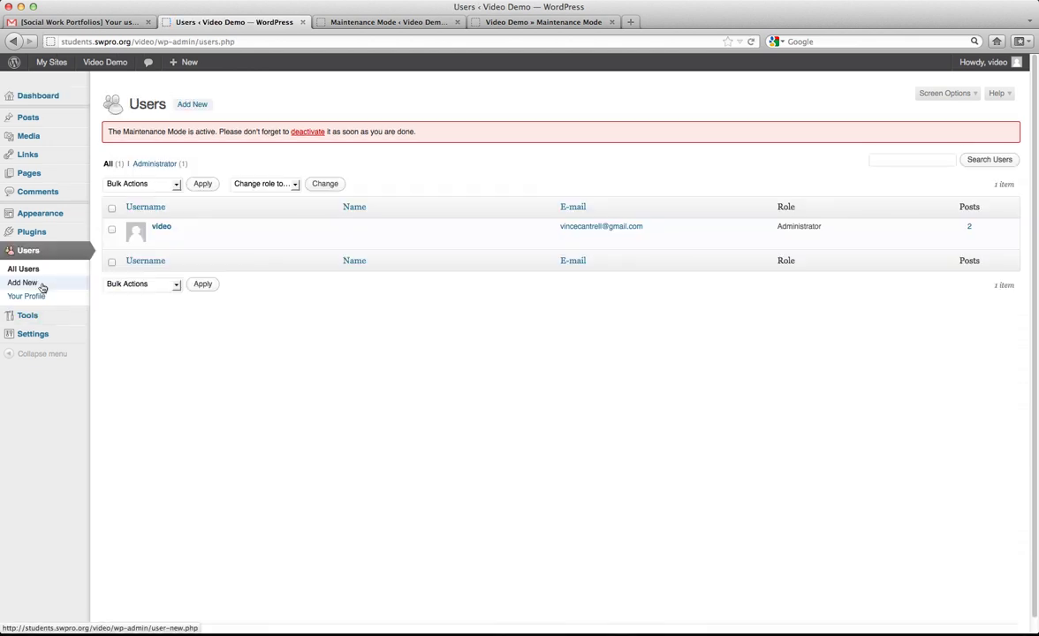
{"action": "left_click", "coordinate": [165, 228]}
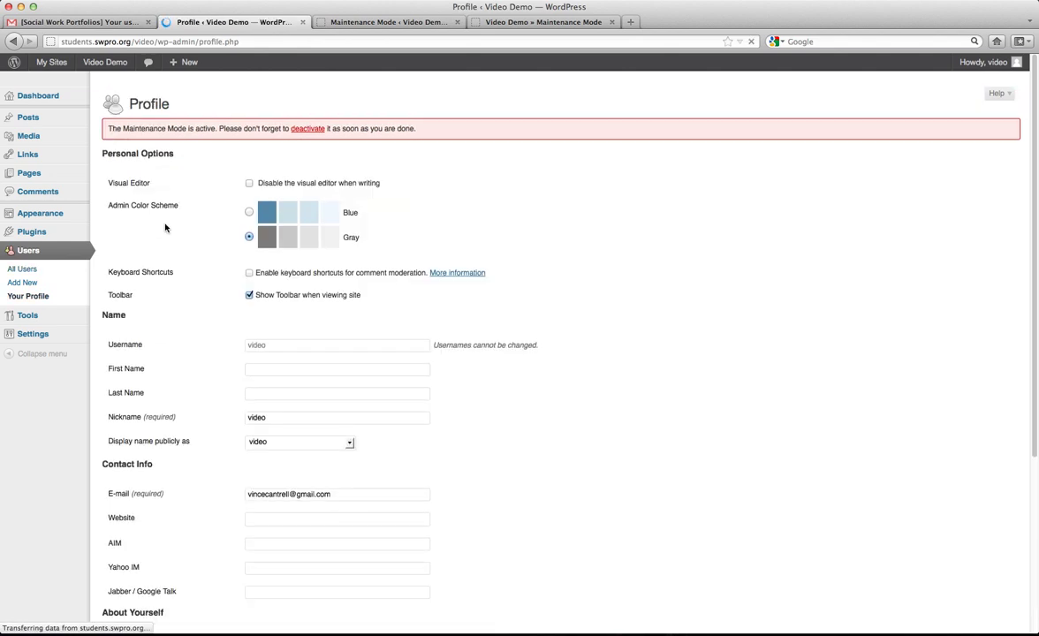
{"action": "scroll", "coordinate": [237, 234], "scroll_direction": "down", "scroll_amount": 5}
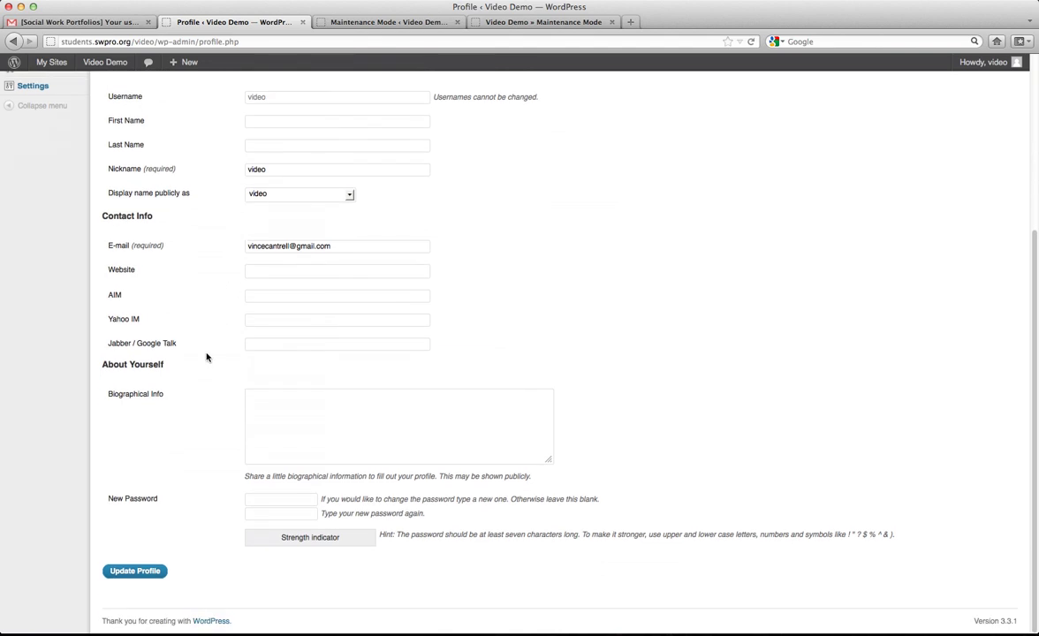
Enter the new admin password in both password fields and update the profile.
{"action": "left_click", "coordinate": [275, 500]}
{"action": "type", "text": "test"}
{"action": "key", "text": "Tab"}
{"action": "type", "text": "test"}
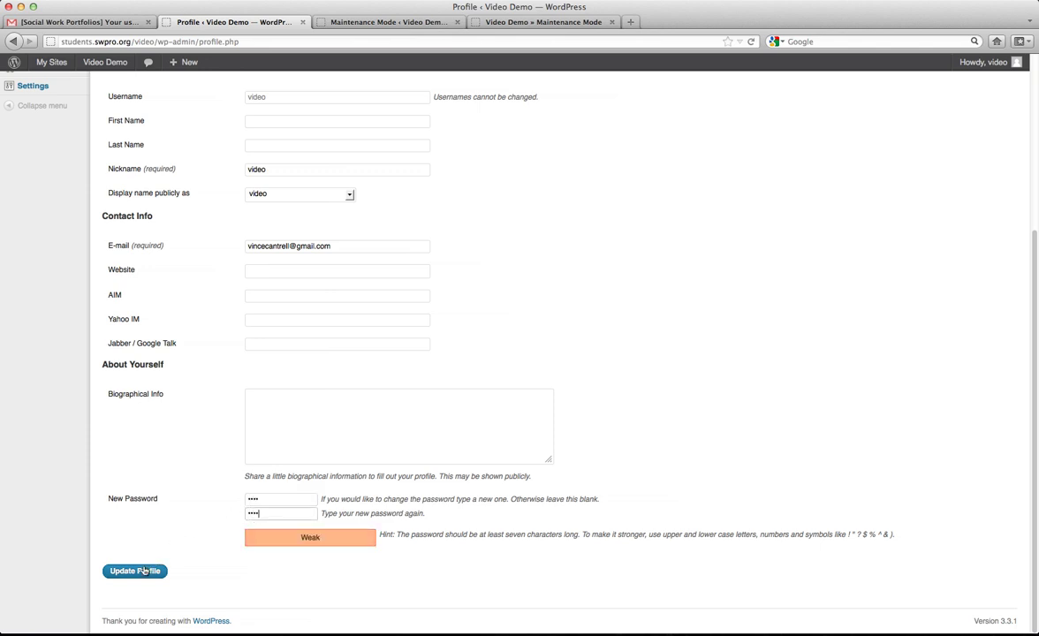
{"action": "type", "text": "ing"}
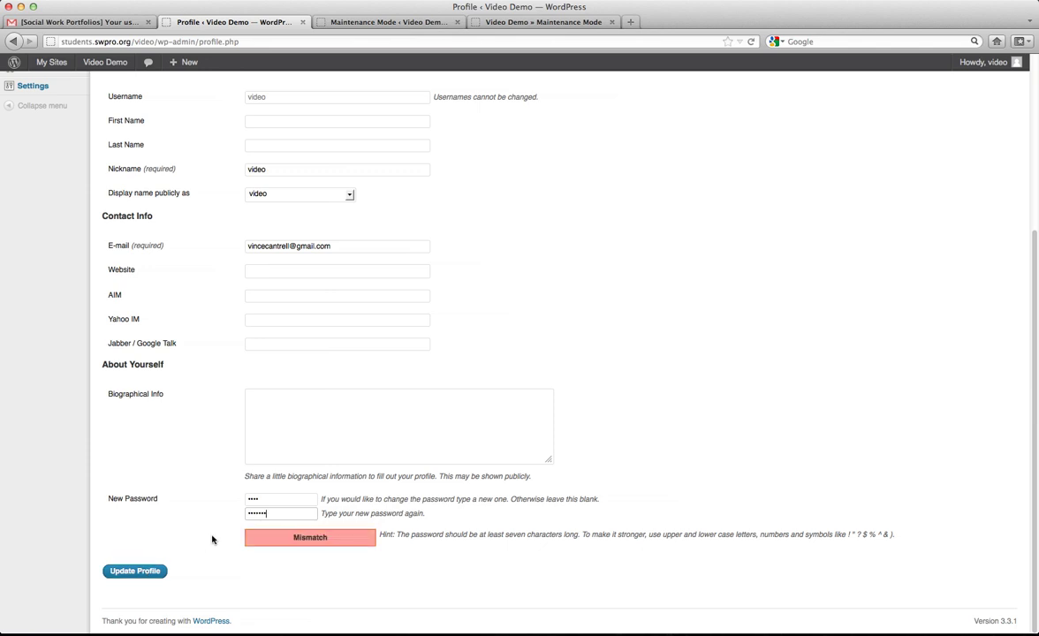
{"action": "left_click", "coordinate": [275, 497]}
{"action": "type", "text": "ing"}
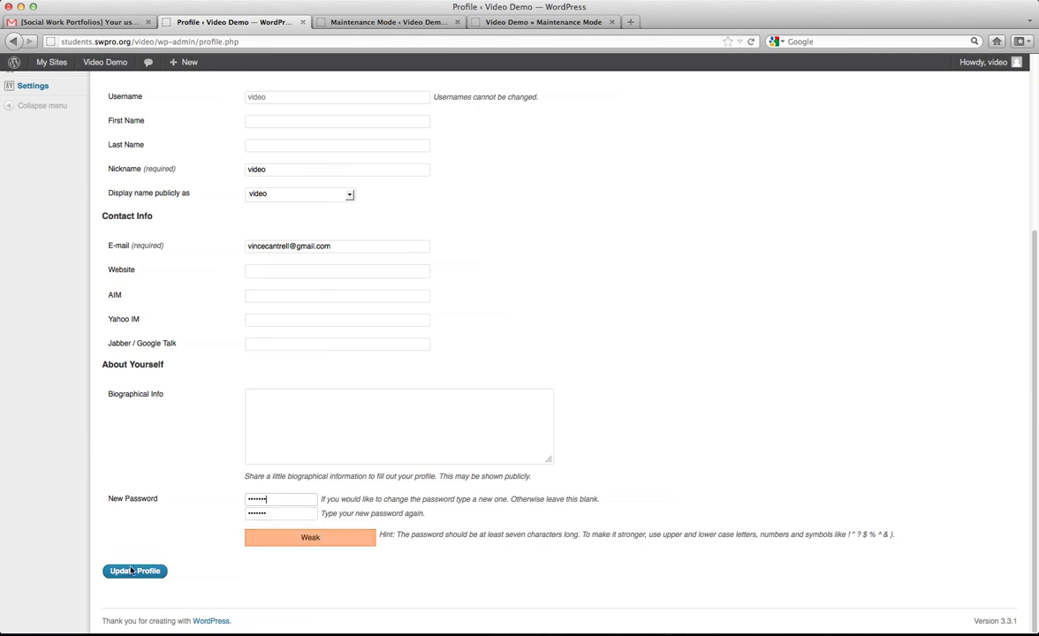
{"action": "left_click", "coordinate": [125, 573]}
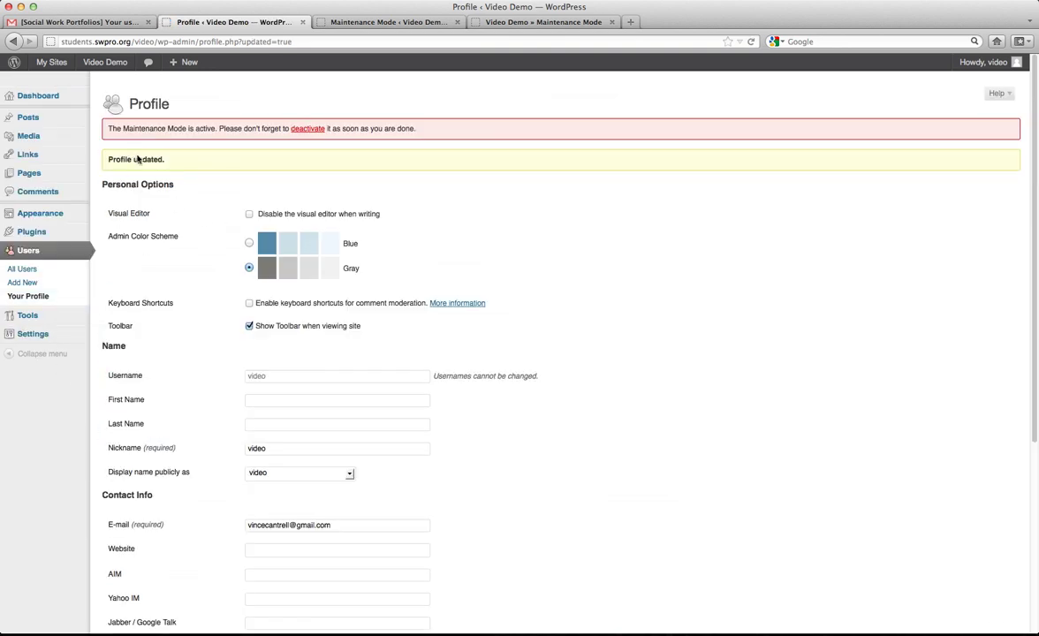
Reload the Video Demo home page from the Maintenance Mode tab, then return to the Profile page.
{"action": "left_click_drag", "start_coordinate": [132, 160], "coordinate": [190, 160]}
{"action": "left_click", "coordinate": [495, 22]}
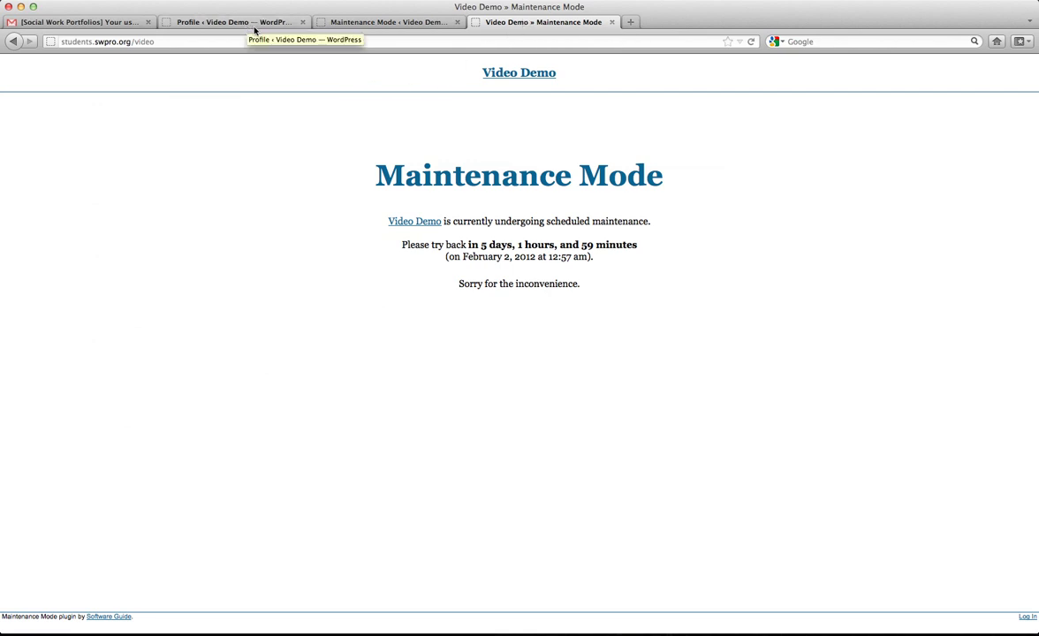
{"action": "left_click", "coordinate": [523, 74]}
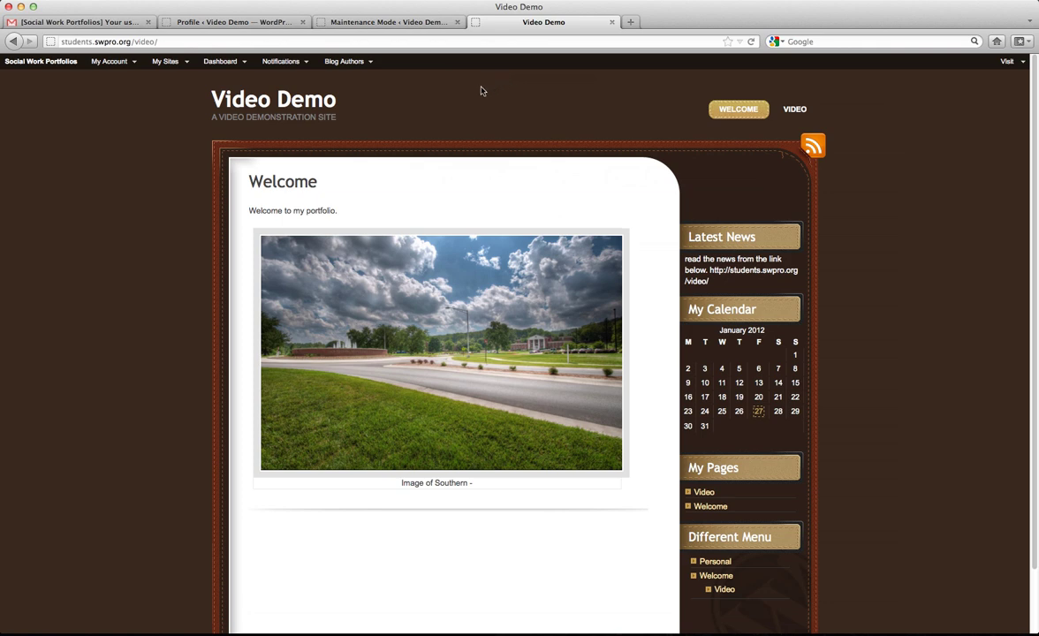
{"action": "left_click", "coordinate": [228, 22]}
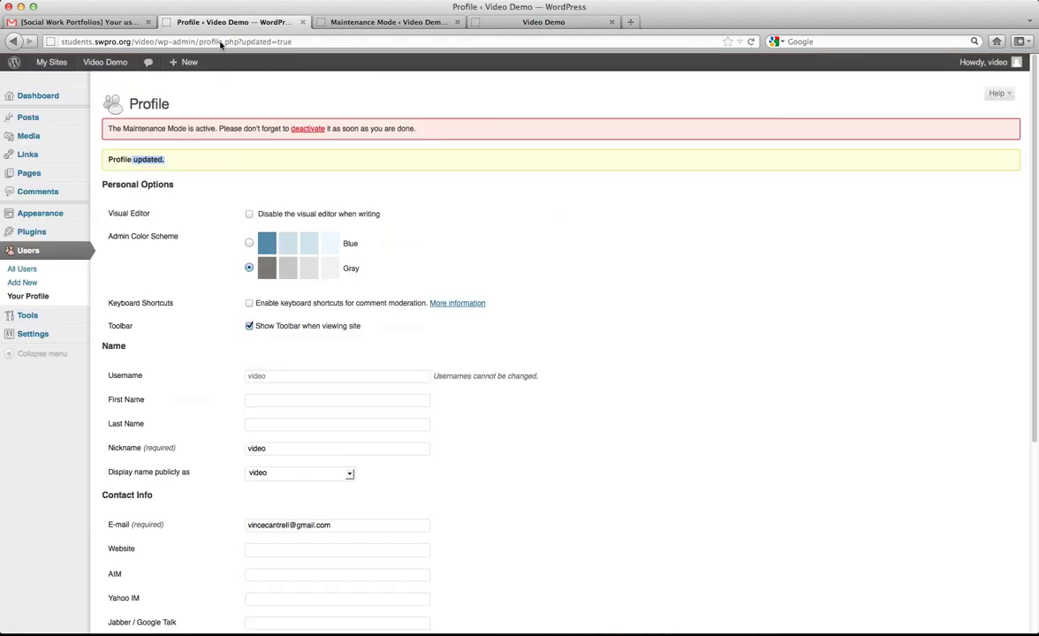
{"action": "left_click", "coordinate": [521, 22]}
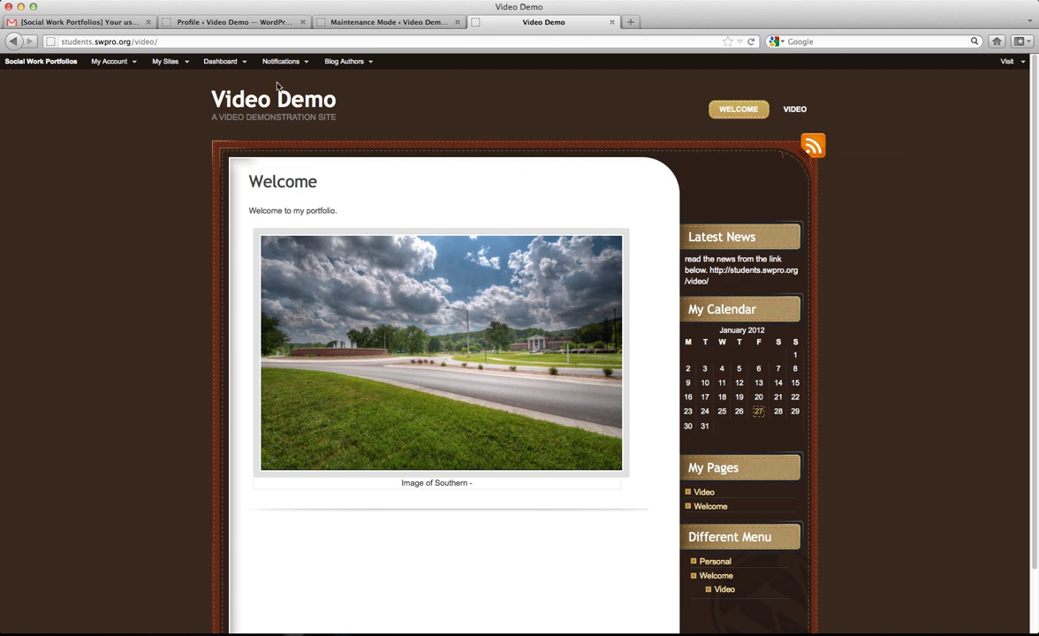
{"action": "left_click", "coordinate": [185, 22]}
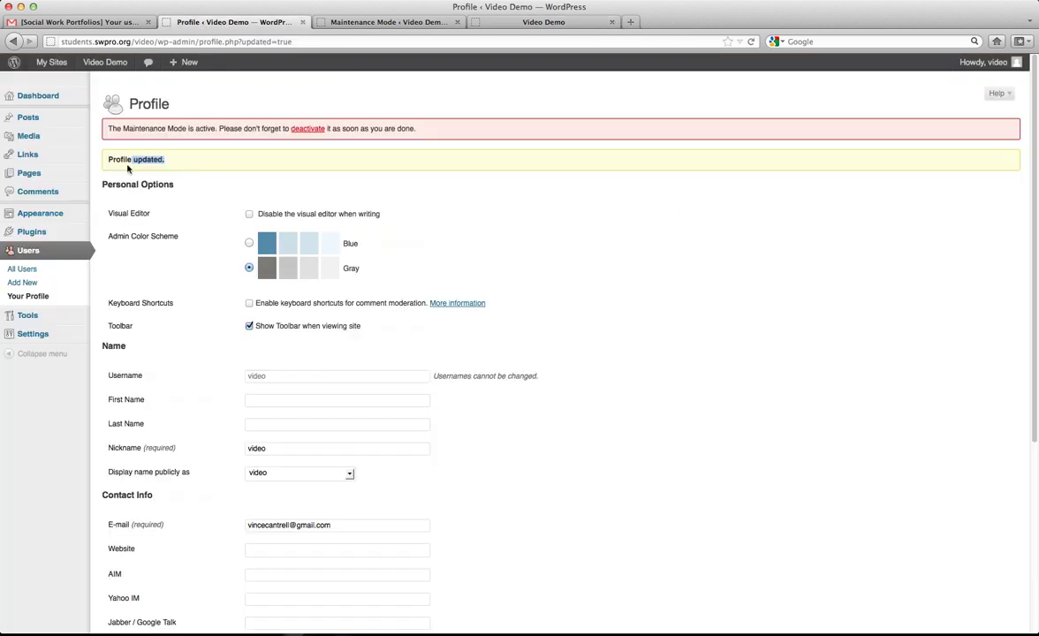
{"action": "mouse_move", "coordinate": [73, 319]}
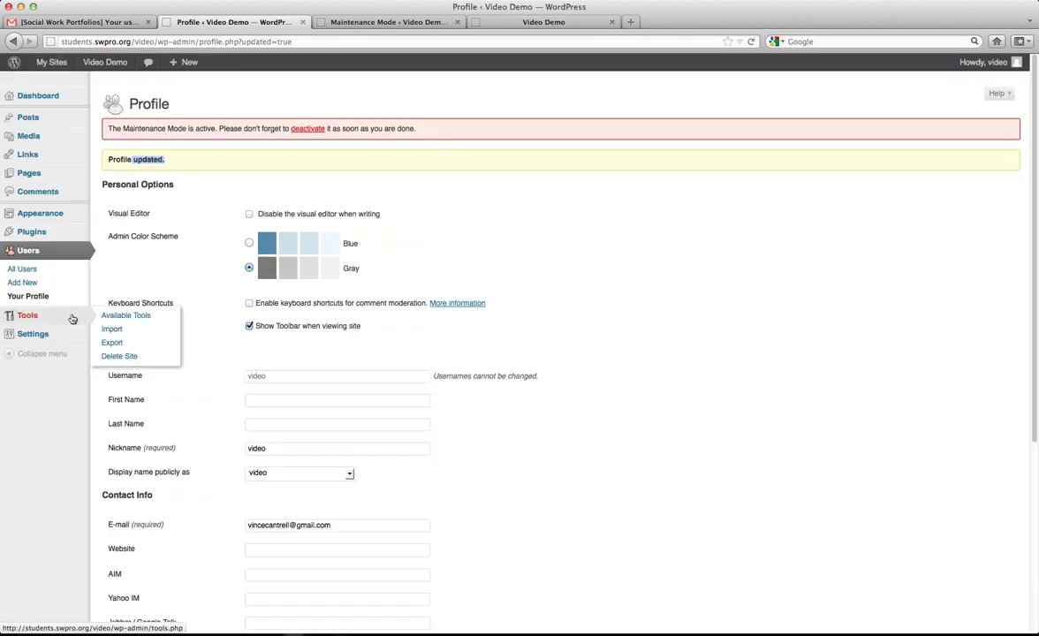
{"action": "mouse_move", "coordinate": [50, 334]}
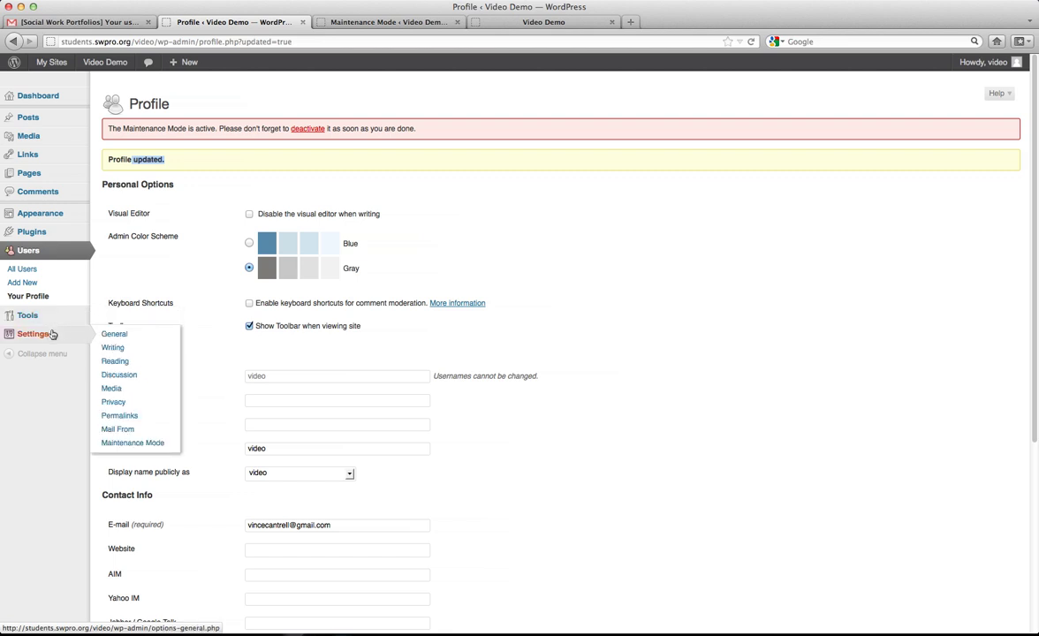